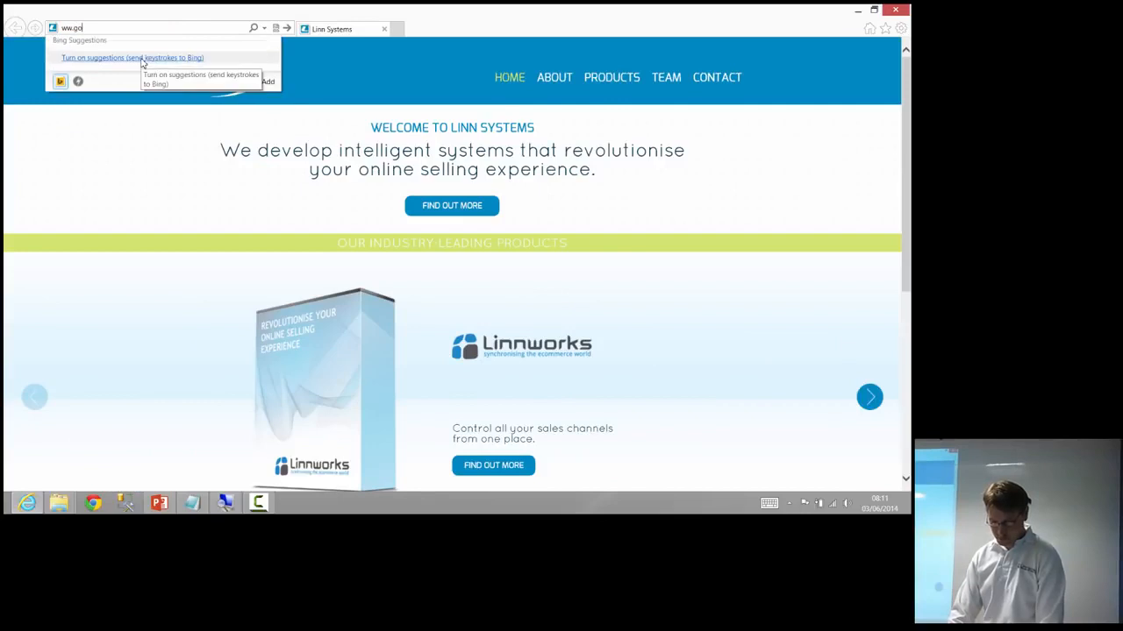
# Step: Search google.com for "sql server express 2008 r2" and open the Microsoft download page for SQL Server 2008 R2 SP2 Express
pyautogui.write('w.google.com')
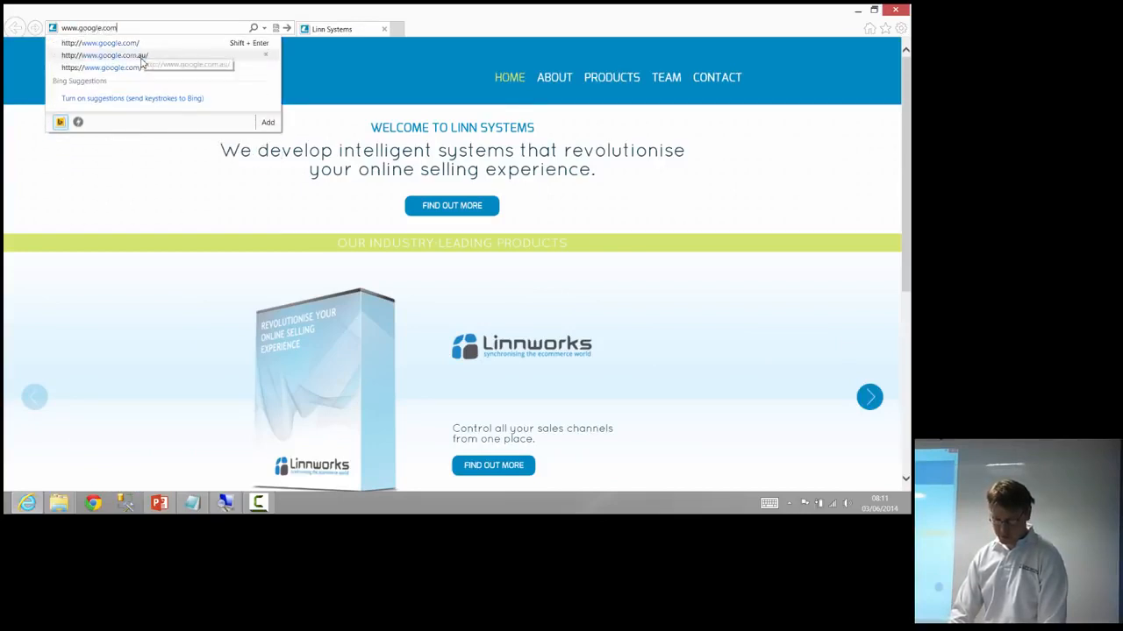
pyautogui.press('Return')
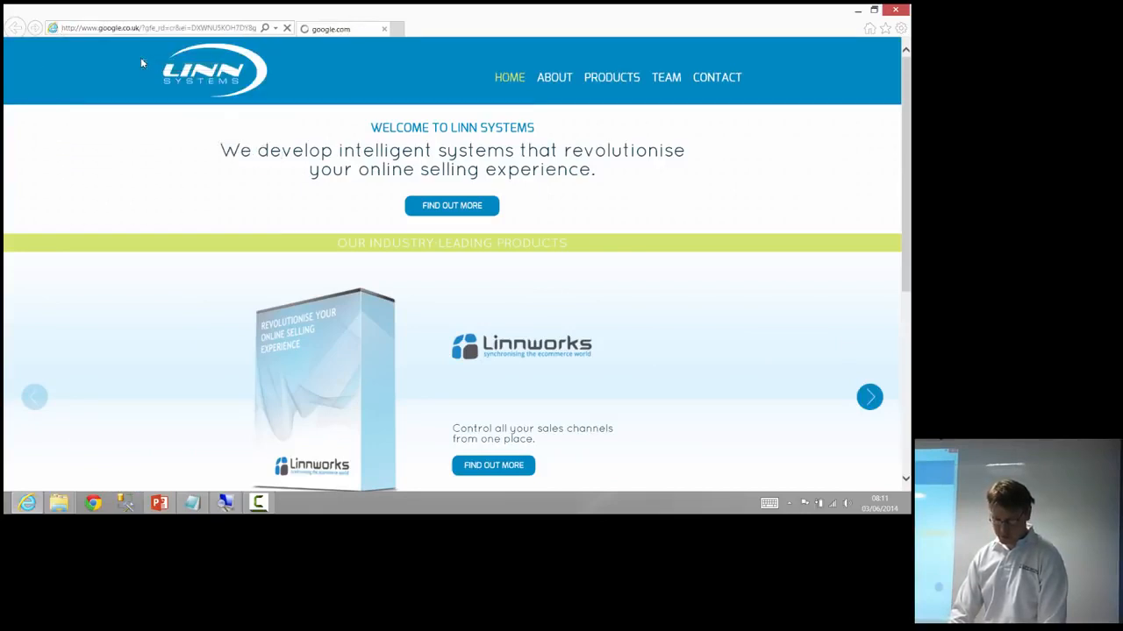
pyautogui.write('sql ')
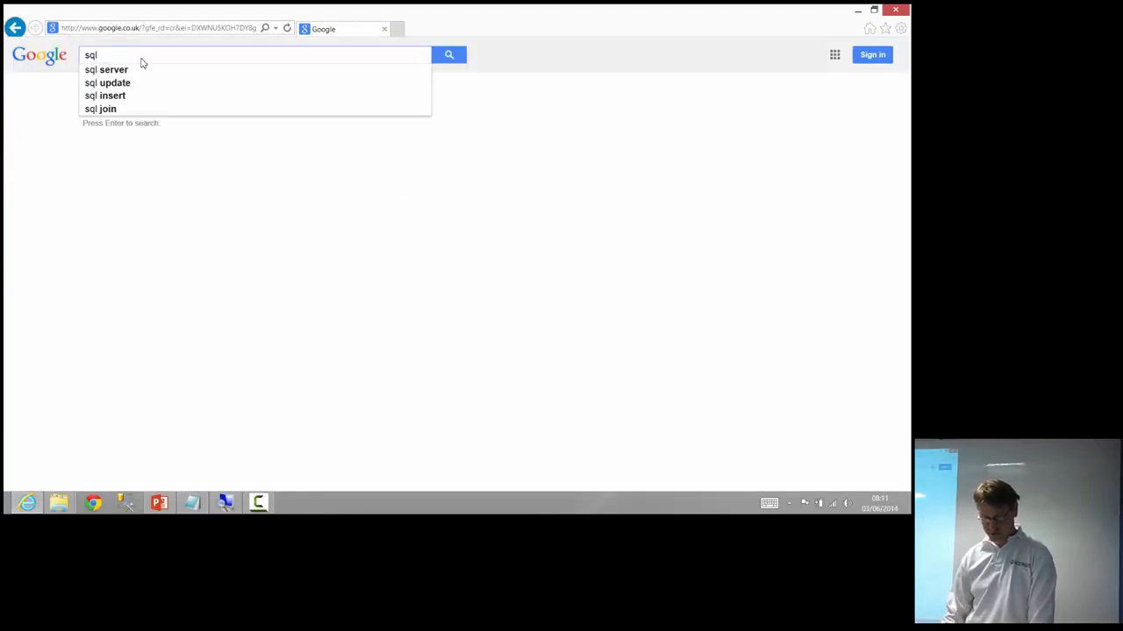
pyautogui.write('server expr')
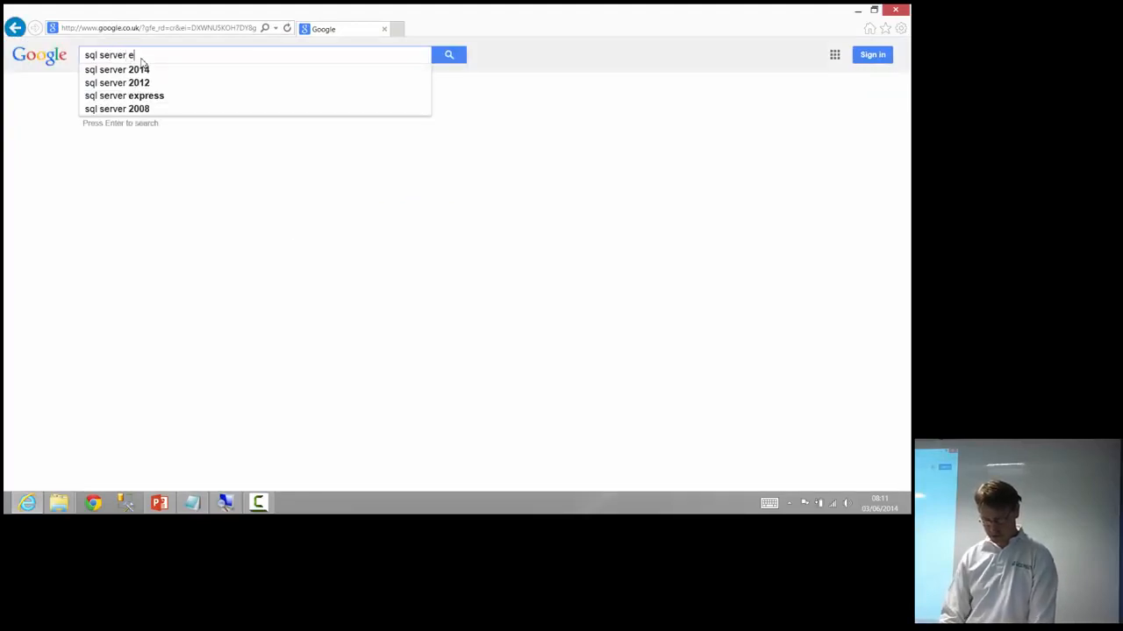
pyautogui.press('Down')
pyautogui.press('Down')
pyautogui.press('Down')
pyautogui.press('Down')
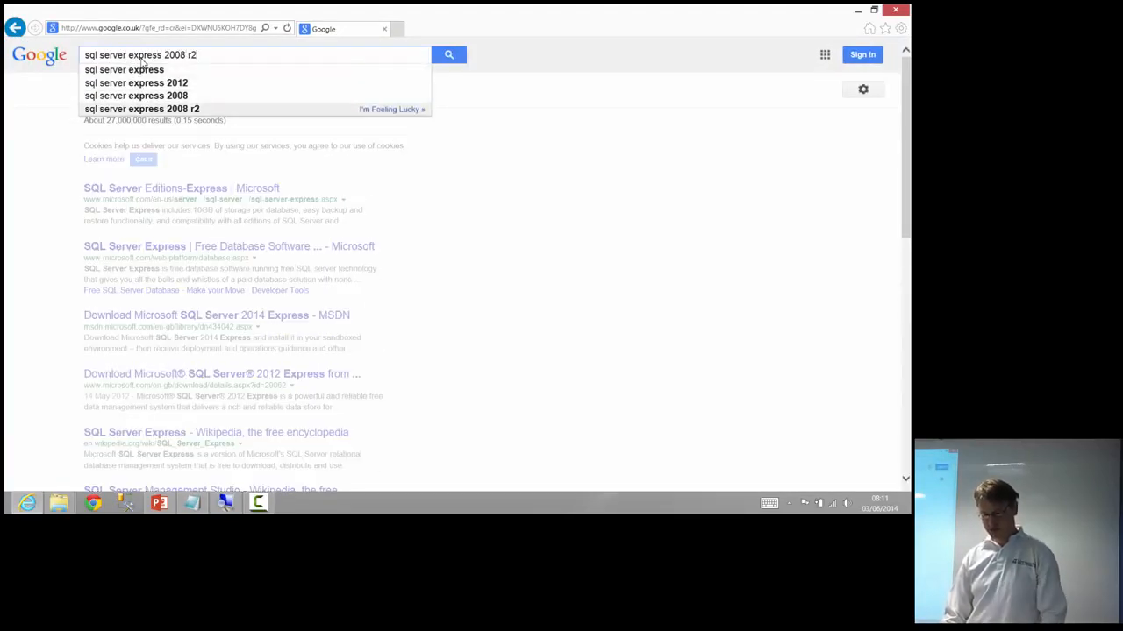
pyautogui.press('Up')
pyautogui.press('Up')
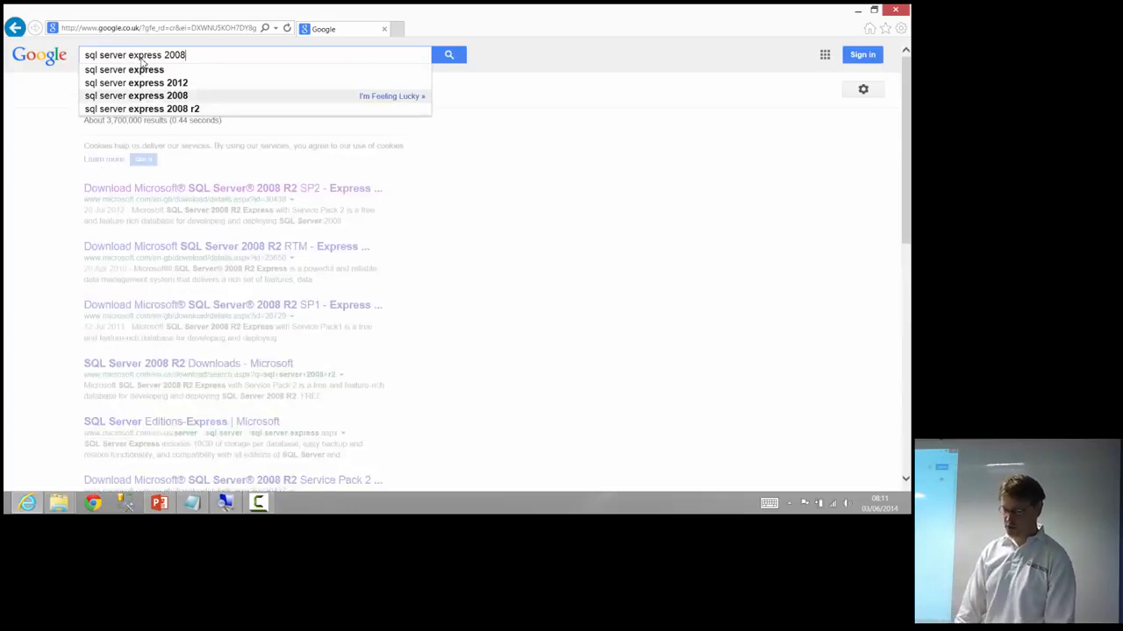
pyautogui.press('Down')
pyautogui.press('Down')
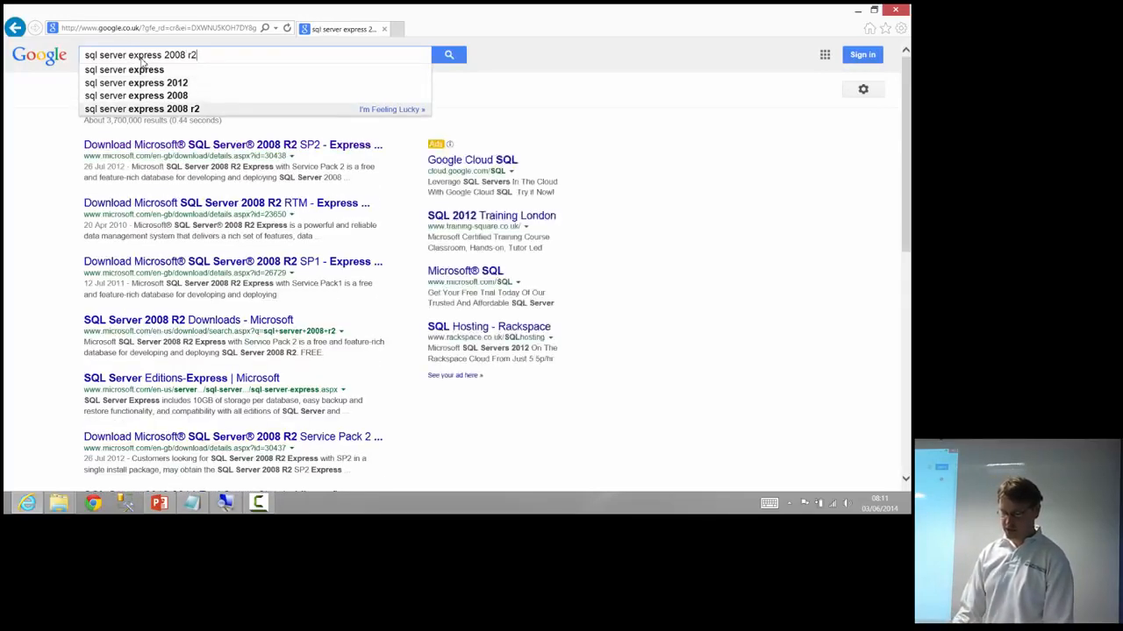
pyautogui.press('Return')
pyautogui.click(161, 198)
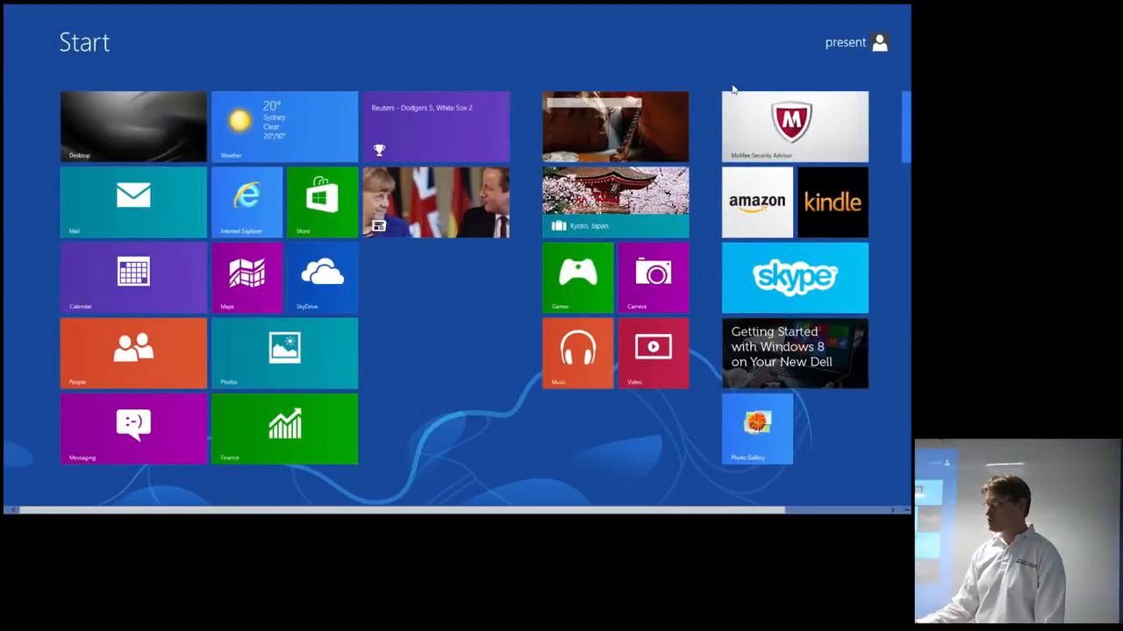
# Step: Open the Services console from the Administrative Tools in the Windows Control Panel
pyautogui.write('control')
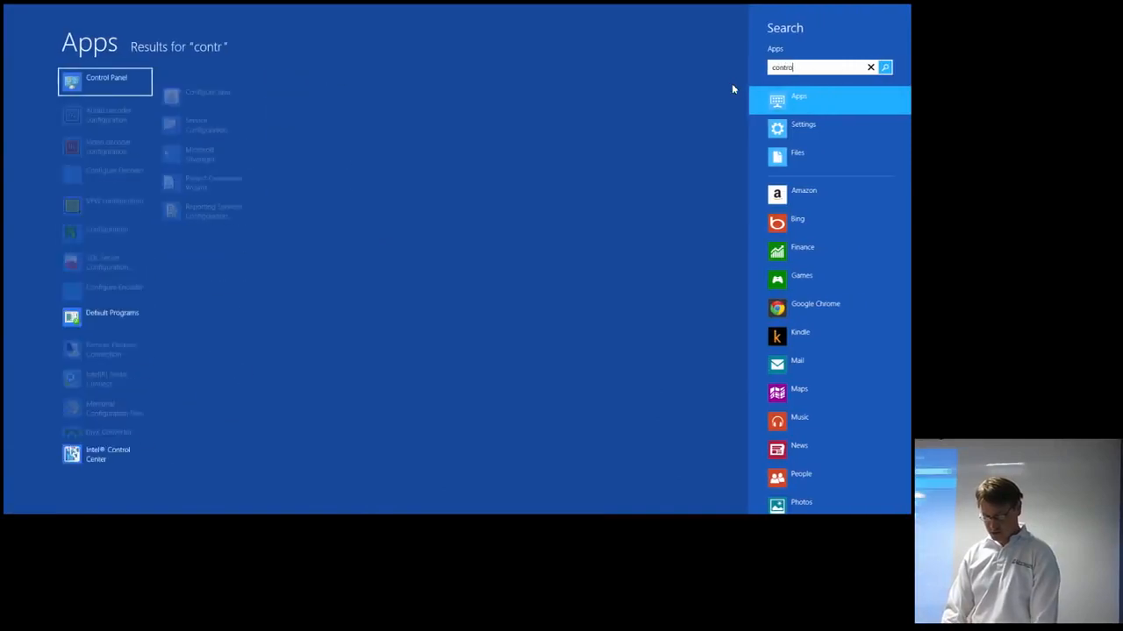
pyautogui.press('Return')
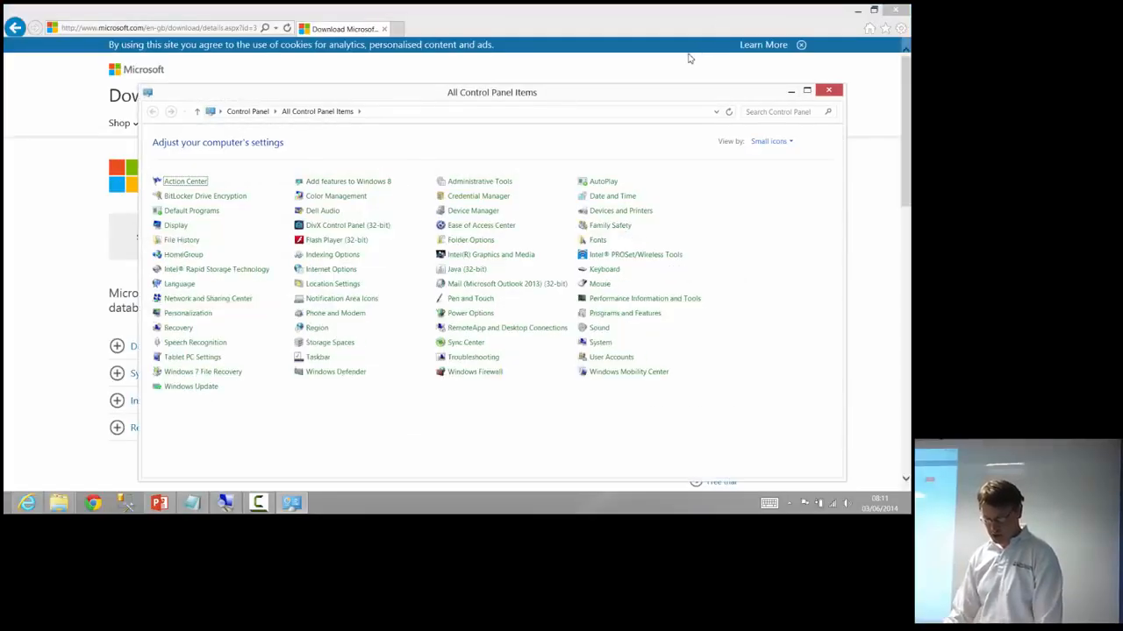
pyautogui.click(474, 186)
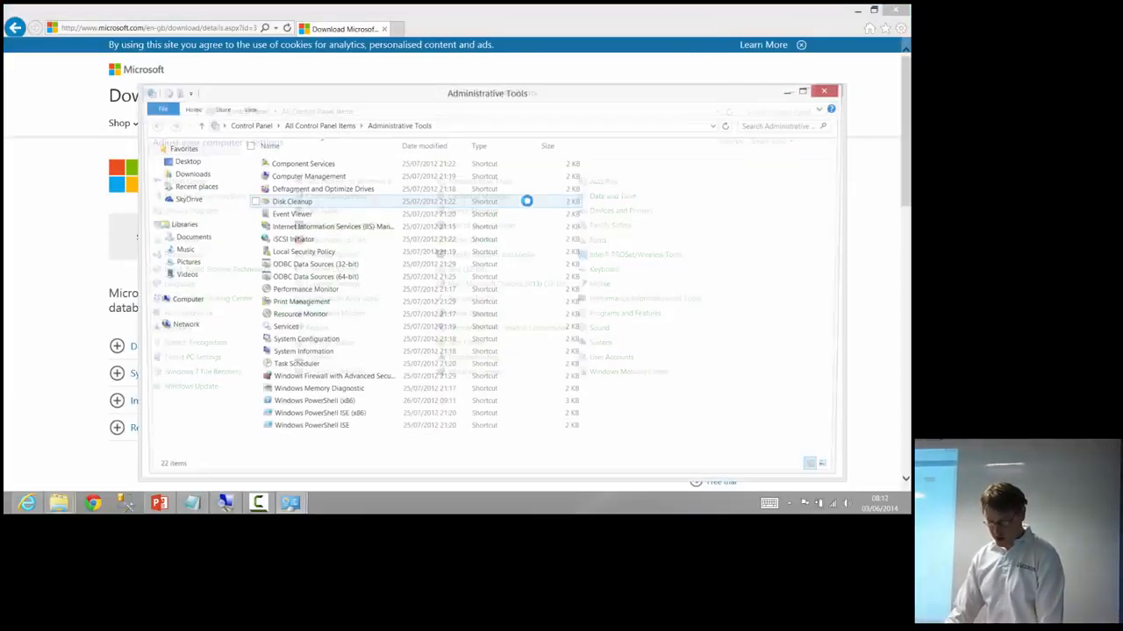
pyautogui.click(307, 330)
pyautogui.click(307, 330)
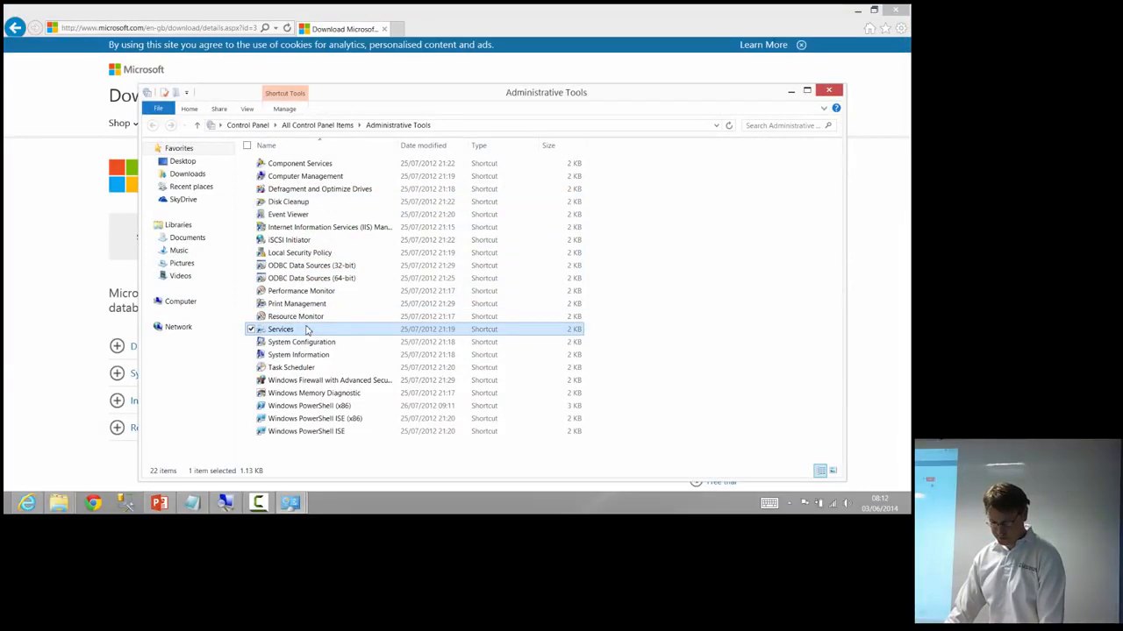
pyautogui.doubleClick(307, 330)
# Step: Find the SQL Server (SQLEXPRESS) service in the services list and check its status and startup type
pyautogui.click(255, 288)
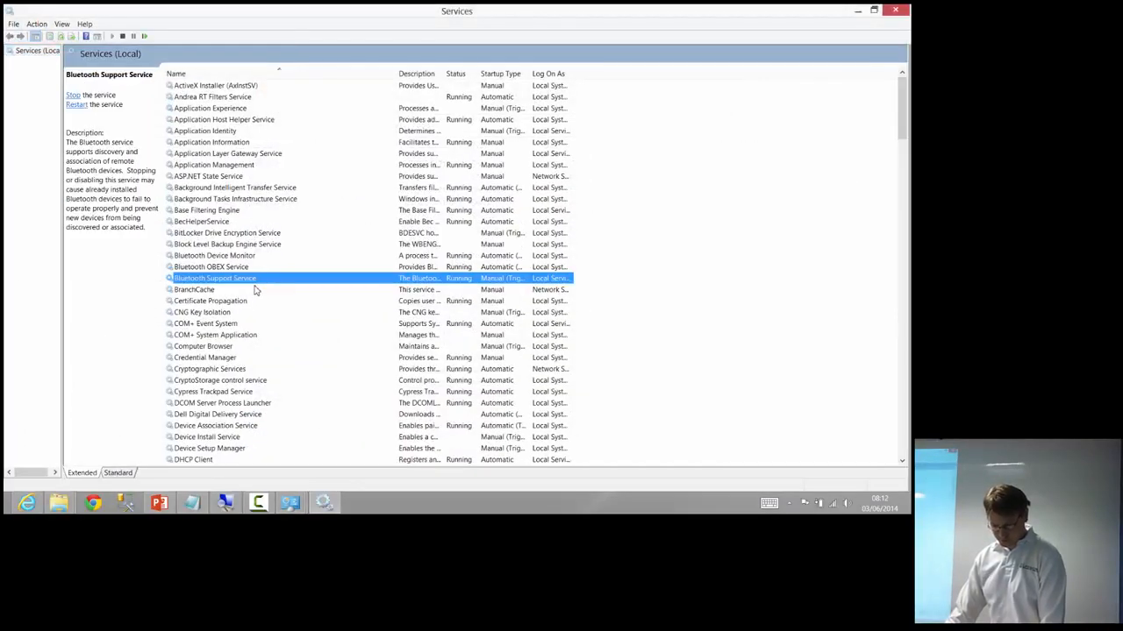
pyautogui.scroll(-5, 252, 289)
pyautogui.scroll(-4, 252, 290)
pyautogui.press('s')
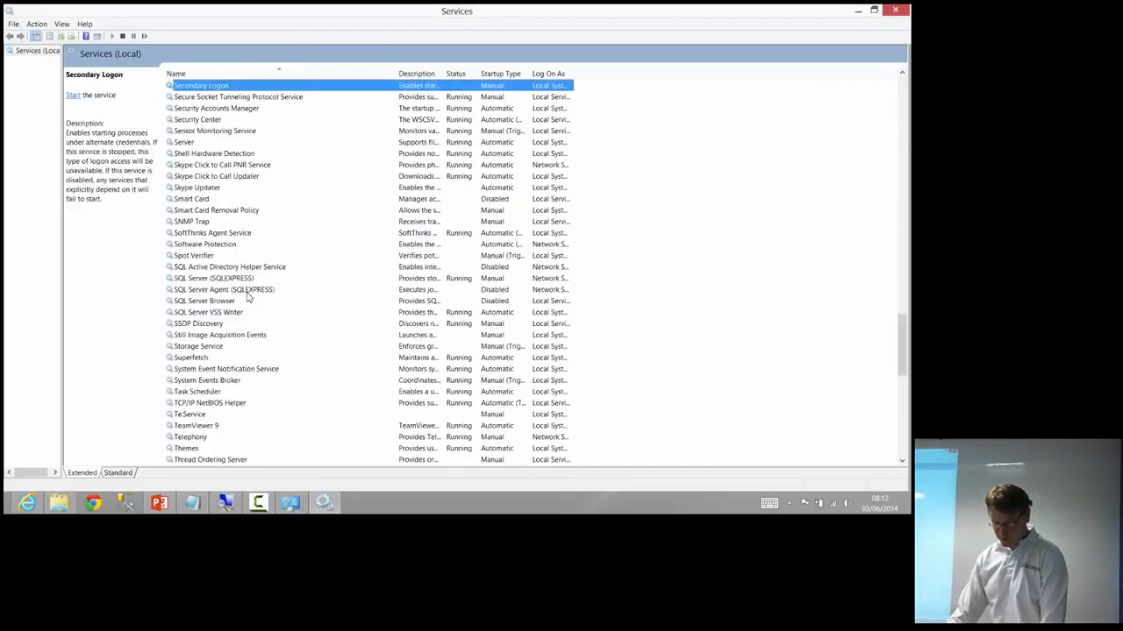
pyautogui.scroll(-1, 252, 285)
pyautogui.click(211, 248)
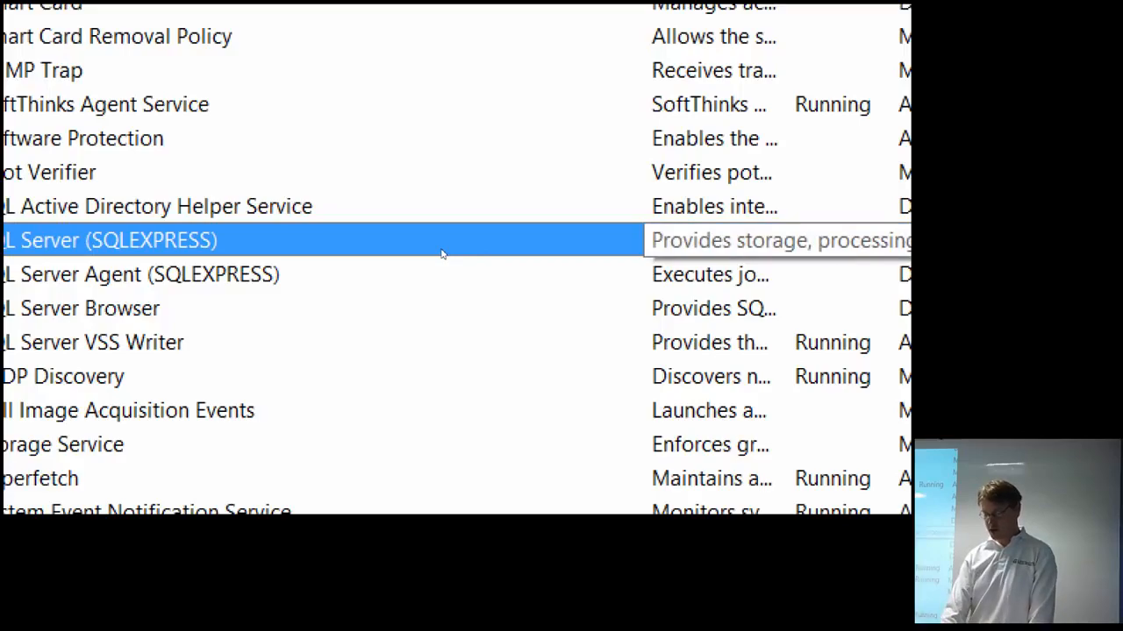
pyautogui.press('super')
pyautogui.press('super')
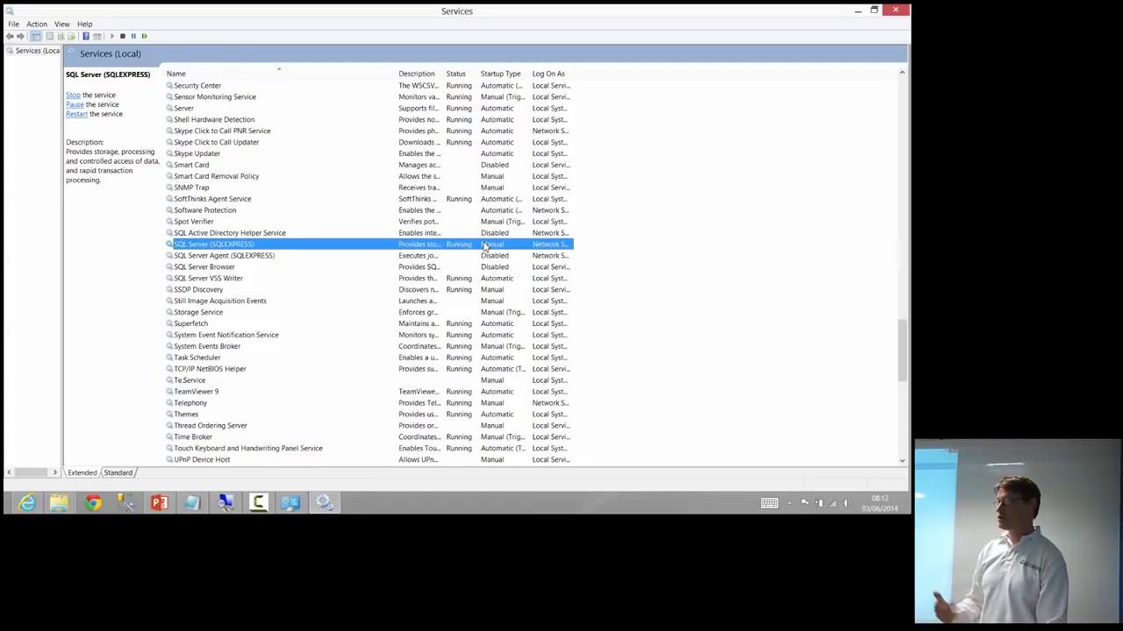
# Step: Search the installed apps for "sql" and launch SQL Server Management Studio
pyautogui.press('super')
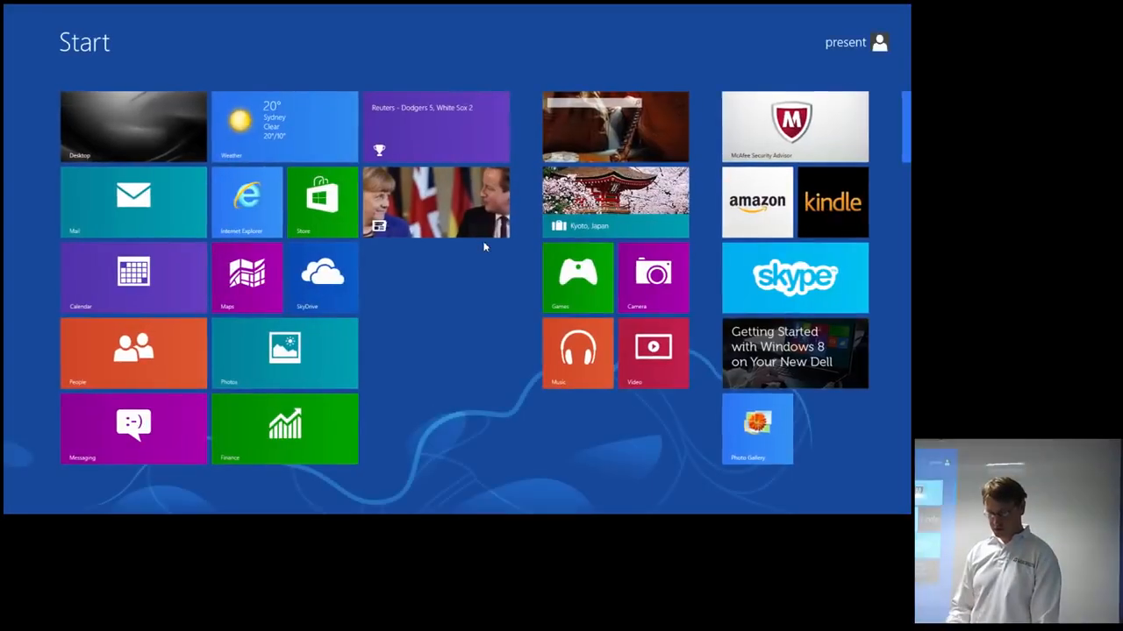
pyautogui.write('sql')
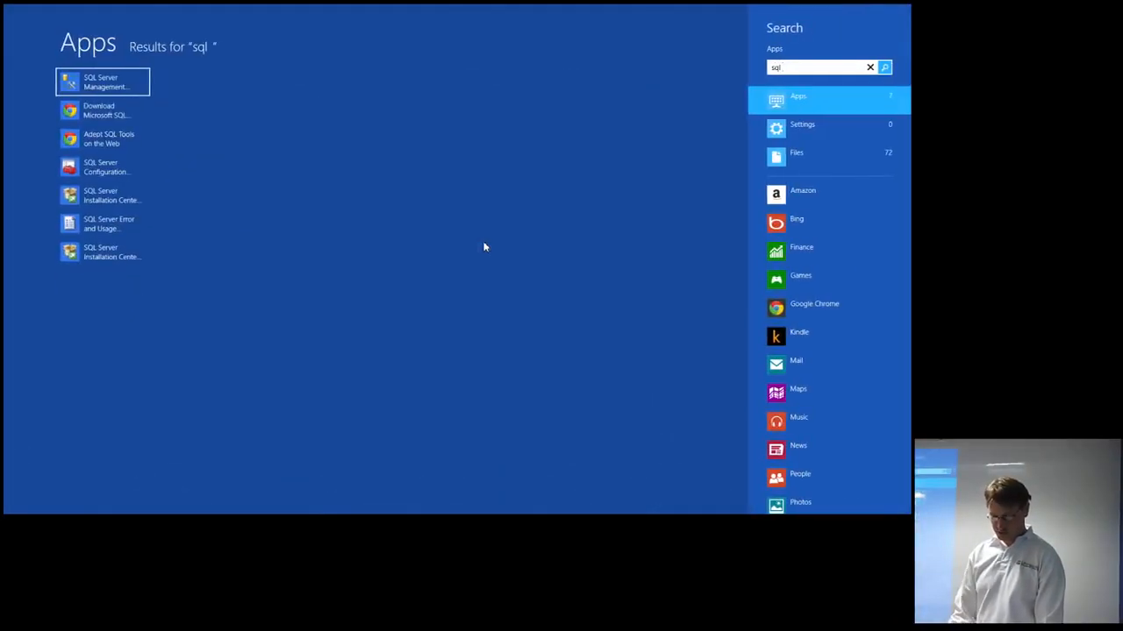
pyautogui.click(125, 91)
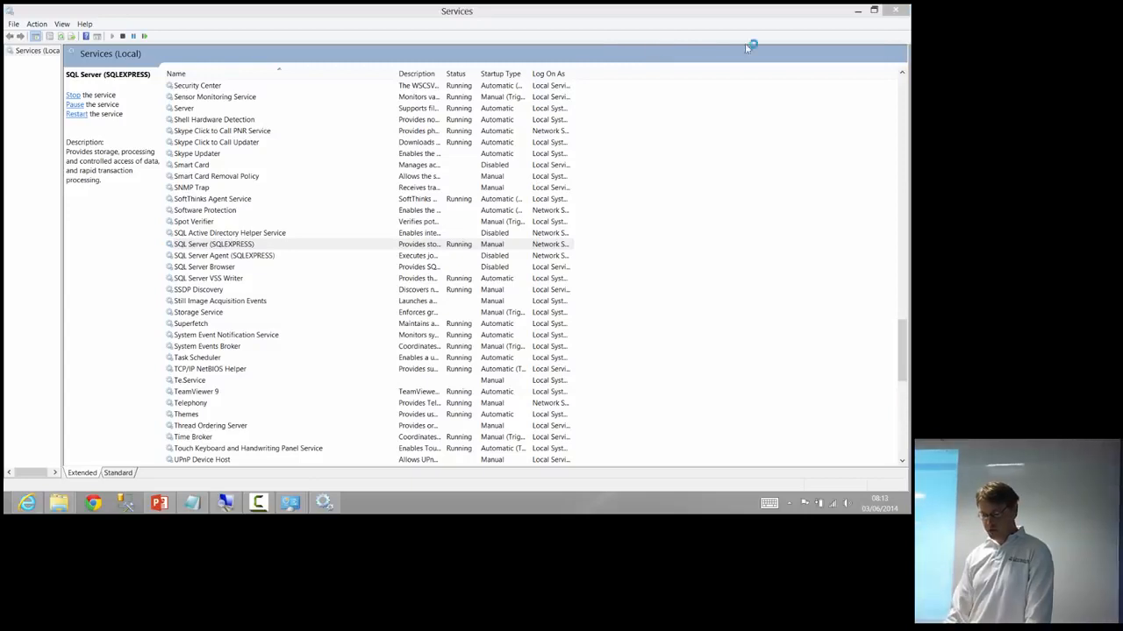
# Step: Minimise the Services, Control Panel and browser windows and bring SQL Server Management Studio to the front
pyautogui.click(851, 12)
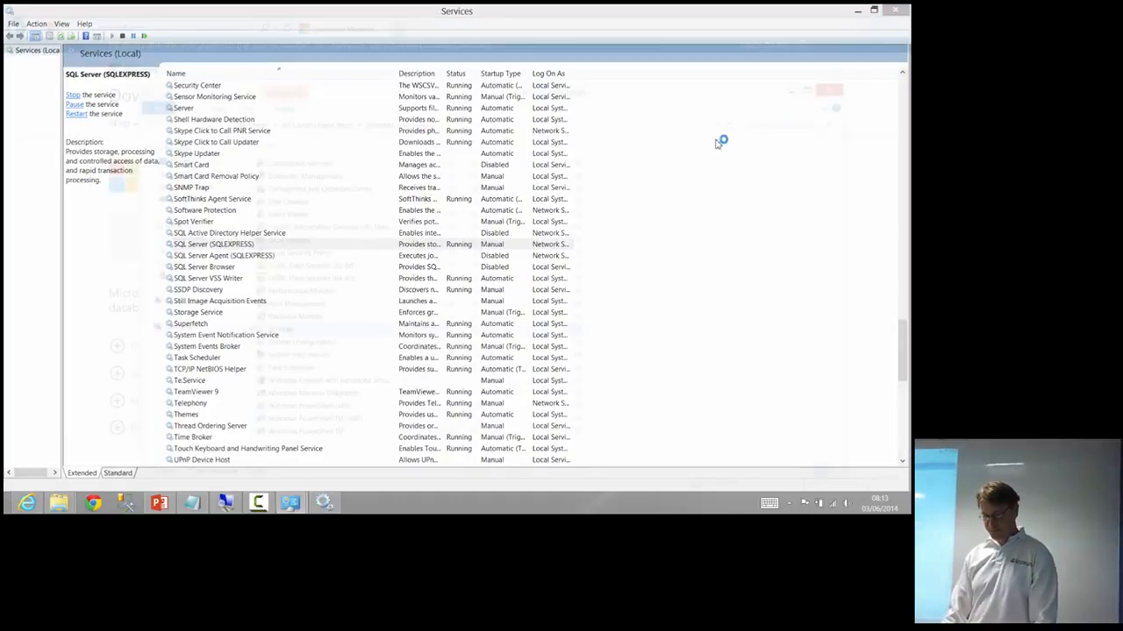
pyautogui.click(791, 91)
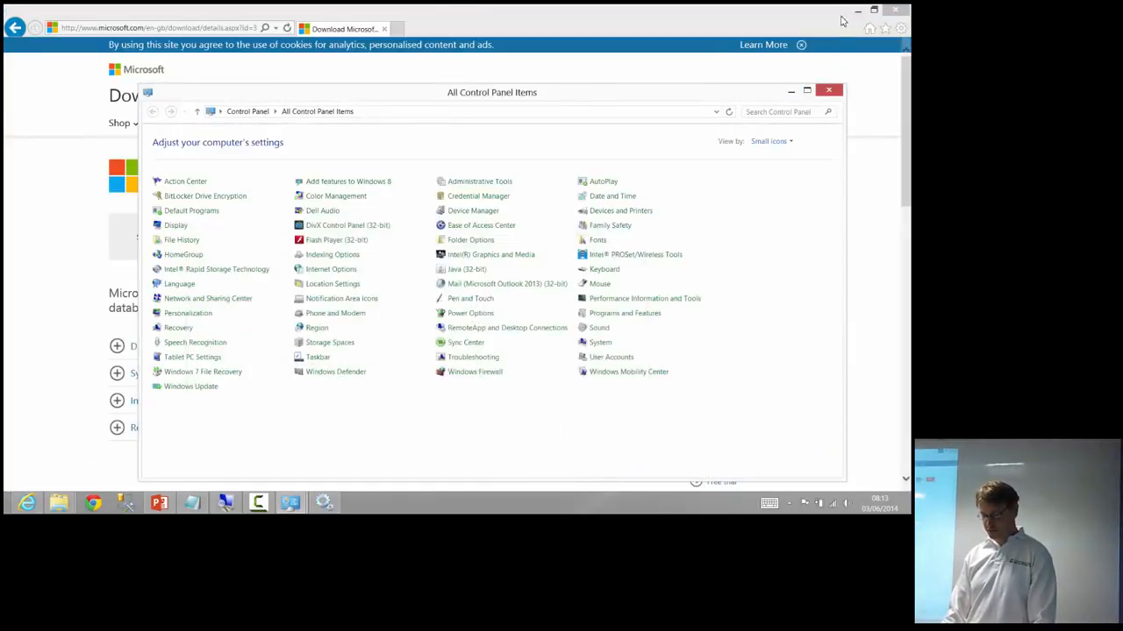
pyautogui.click(859, 10)
pyautogui.click(790, 92)
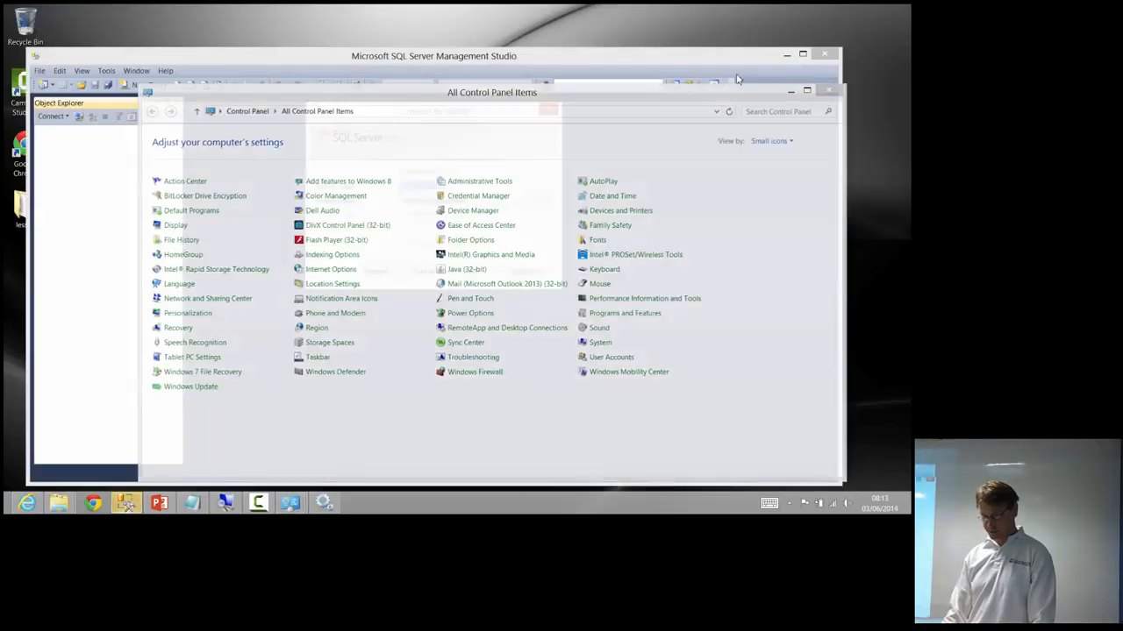
pyautogui.click(632, 63)
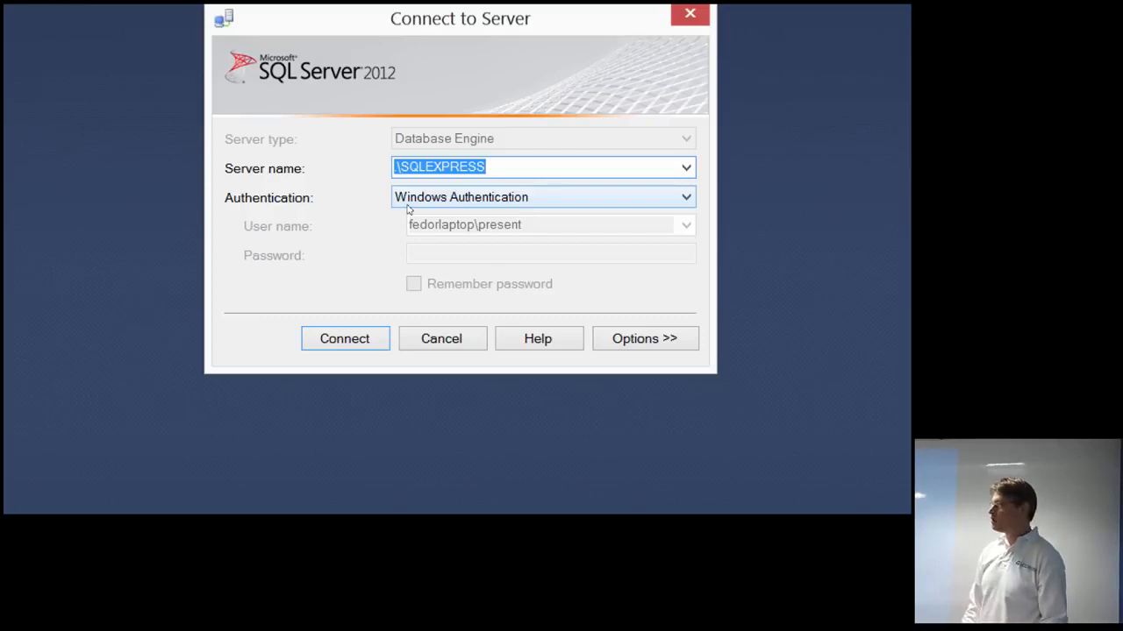
# Step: Review the authentication choices and the server name in the Connect to Server dialog, keeping Windows Authentication
pyautogui.click(408, 202)
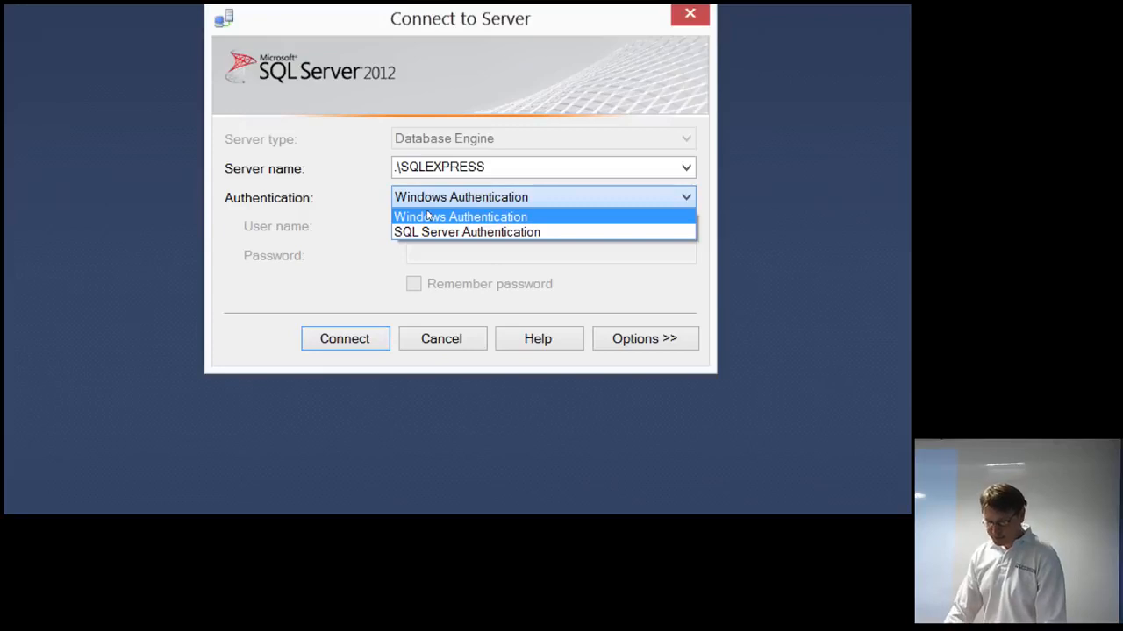
pyautogui.click(388, 209)
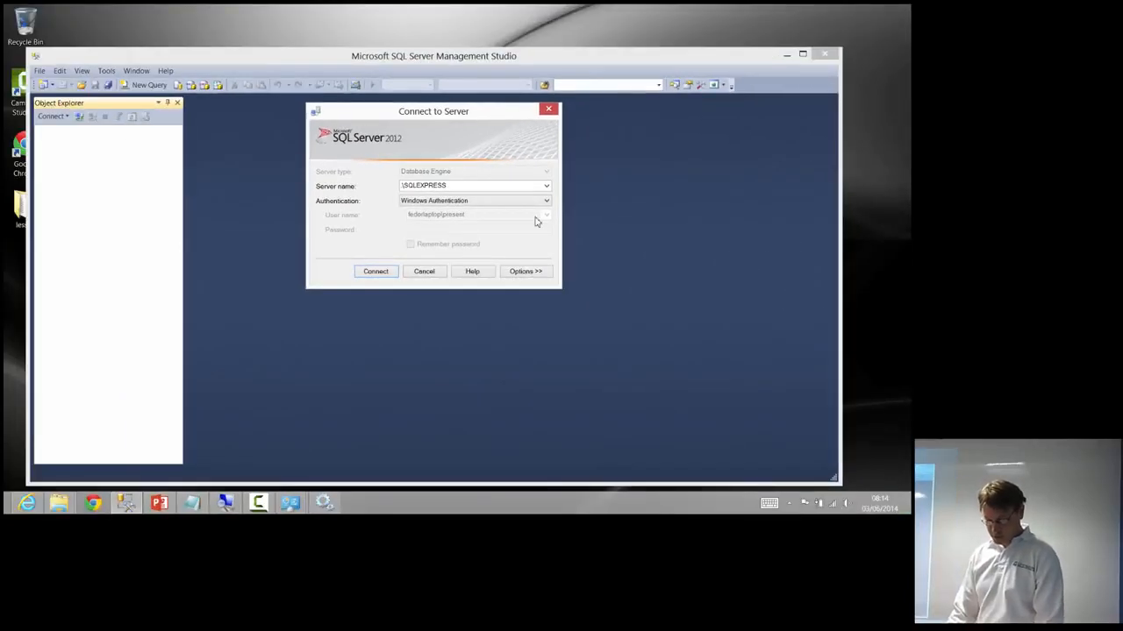
pyautogui.doubleClick(452, 186)
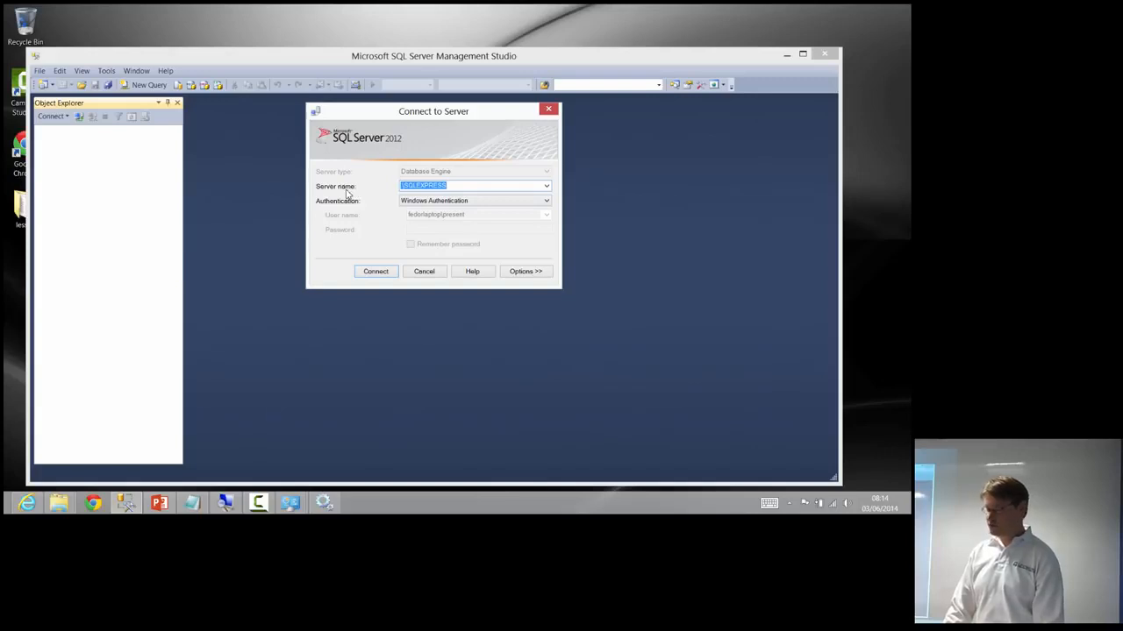
pyautogui.click(454, 186)
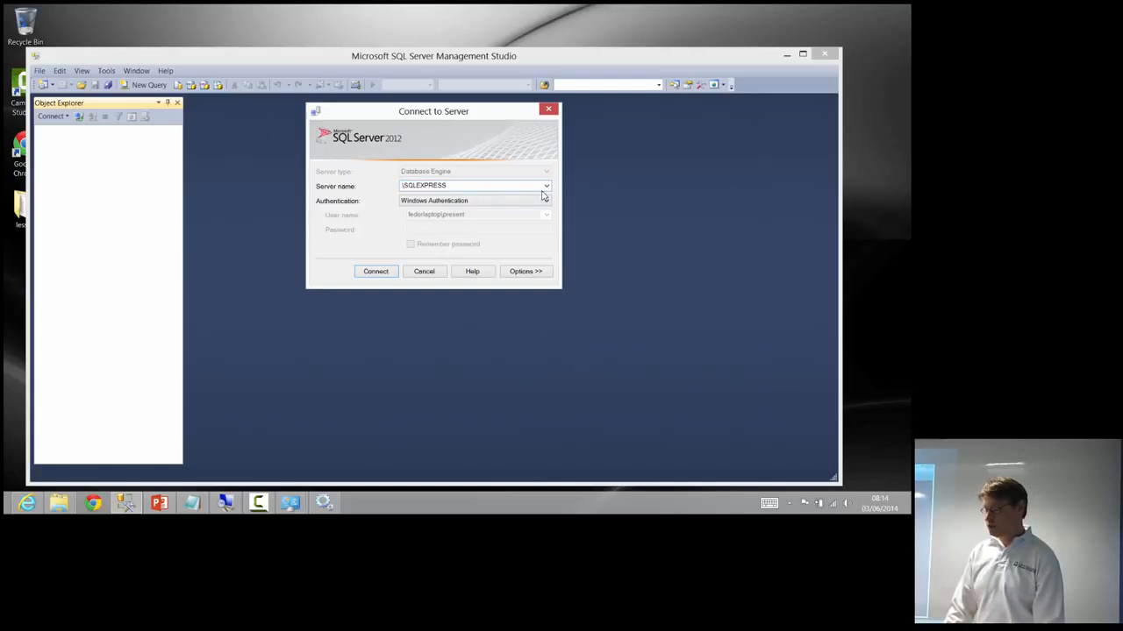
# Step: Browse for more servers, expand the local Database Engine entries, and close the server browser without choosing one
pyautogui.click(545, 186)
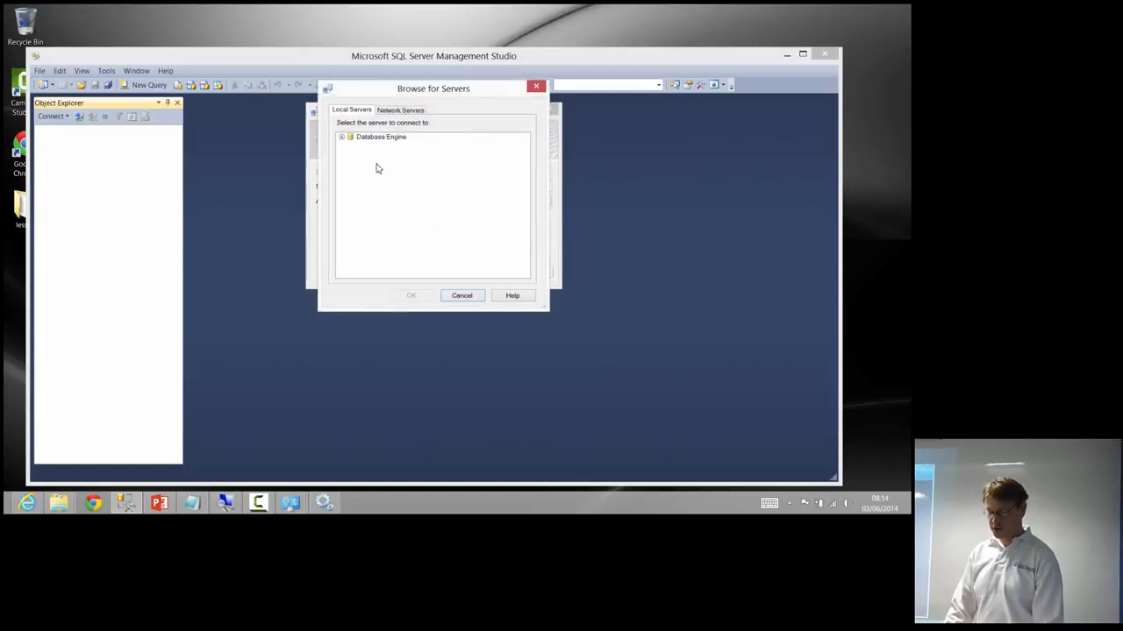
pyautogui.click(342, 137)
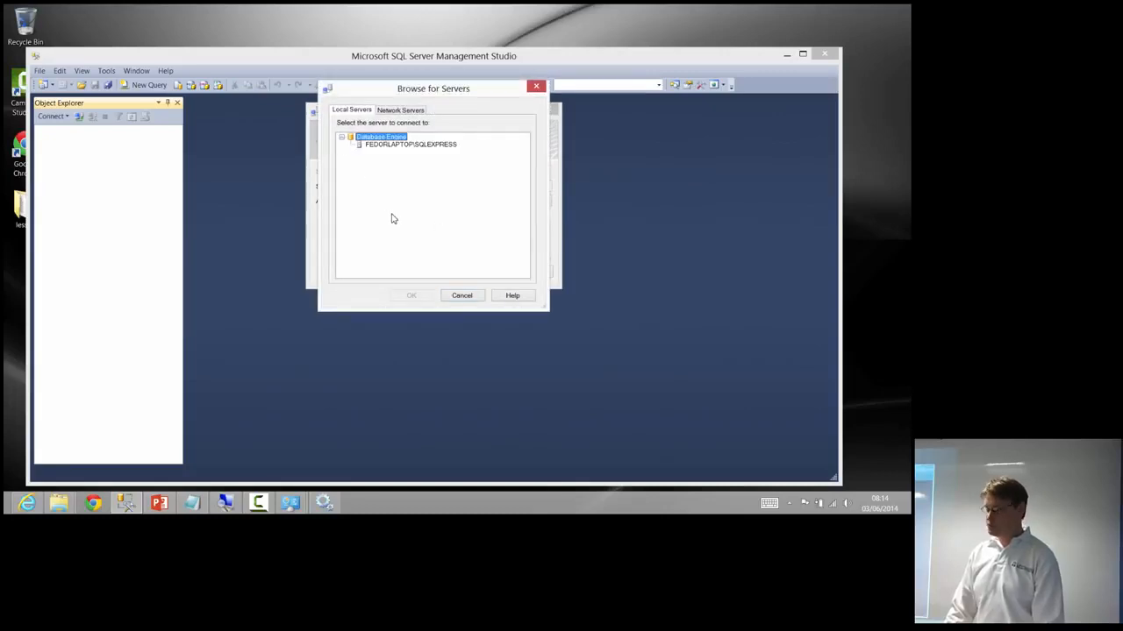
pyautogui.click(535, 86)
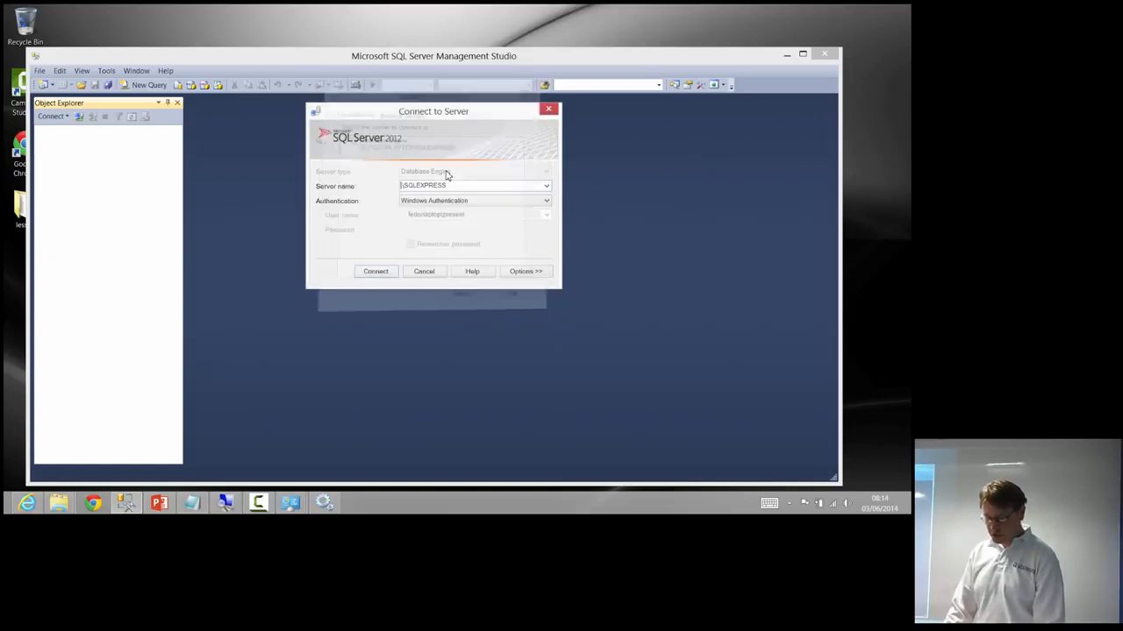
# Step: Reopen the server browser, highlight the local SQLEXPRESS instance under Database Engine, and close the browser without applying it
pyautogui.moveTo(453, 187); pyautogui.dragTo(385, 184)
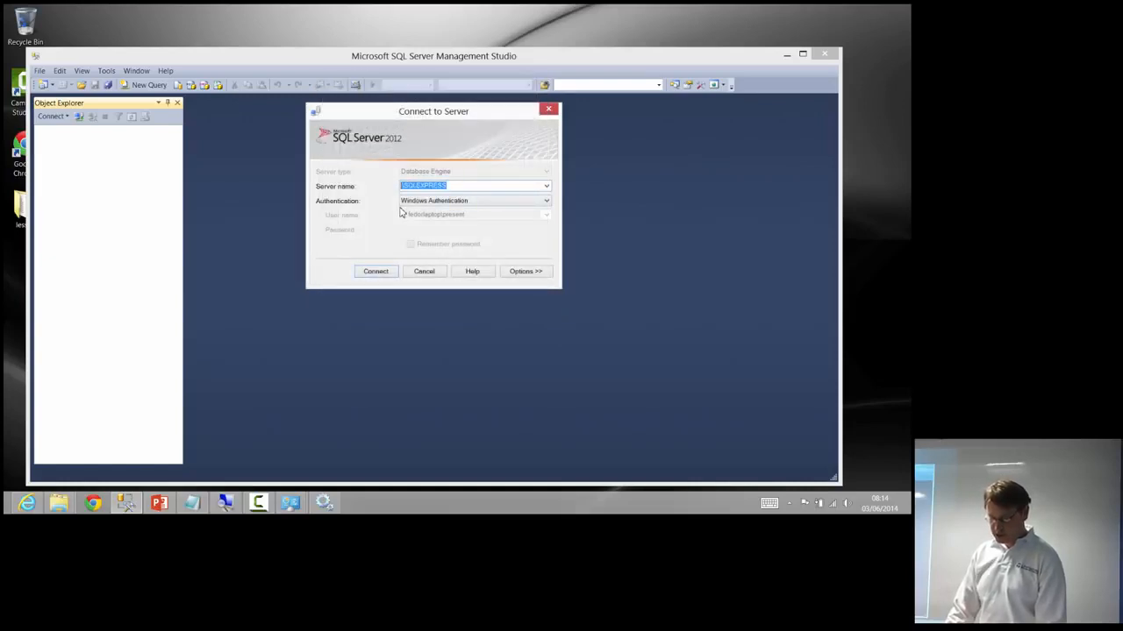
pyautogui.click(546, 188)
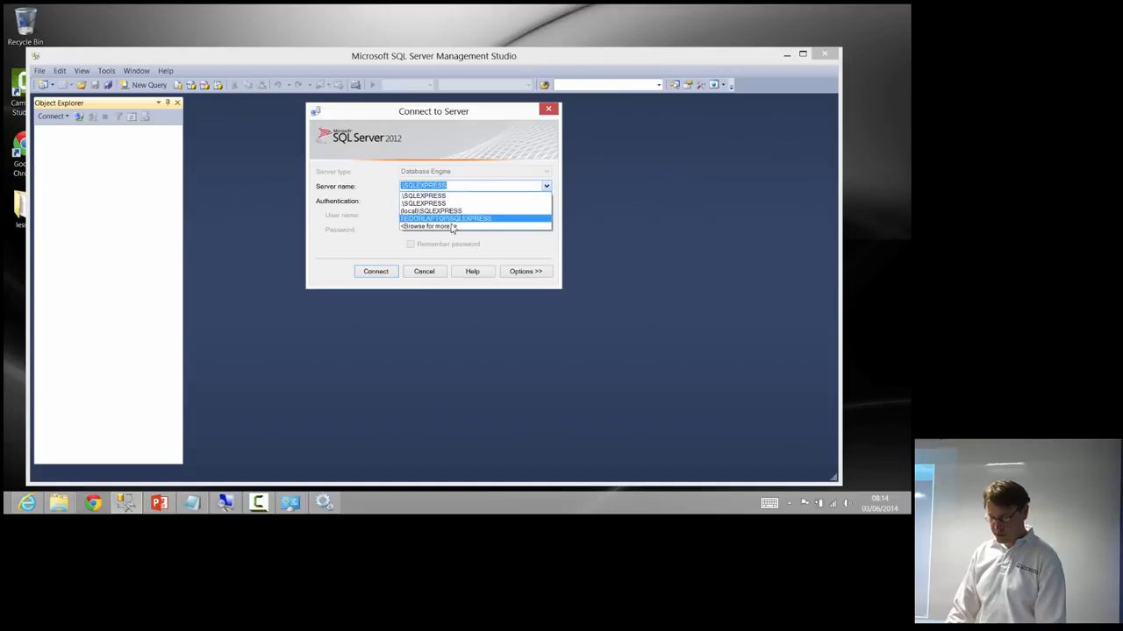
pyautogui.click(516, 226)
pyautogui.click(374, 144)
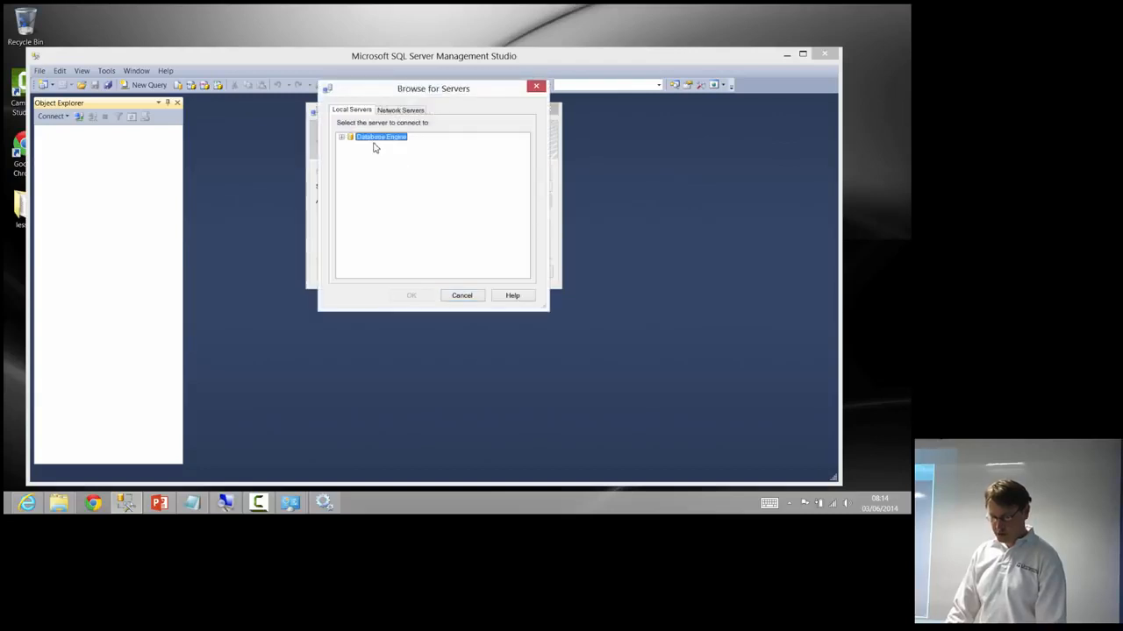
pyautogui.click(367, 145)
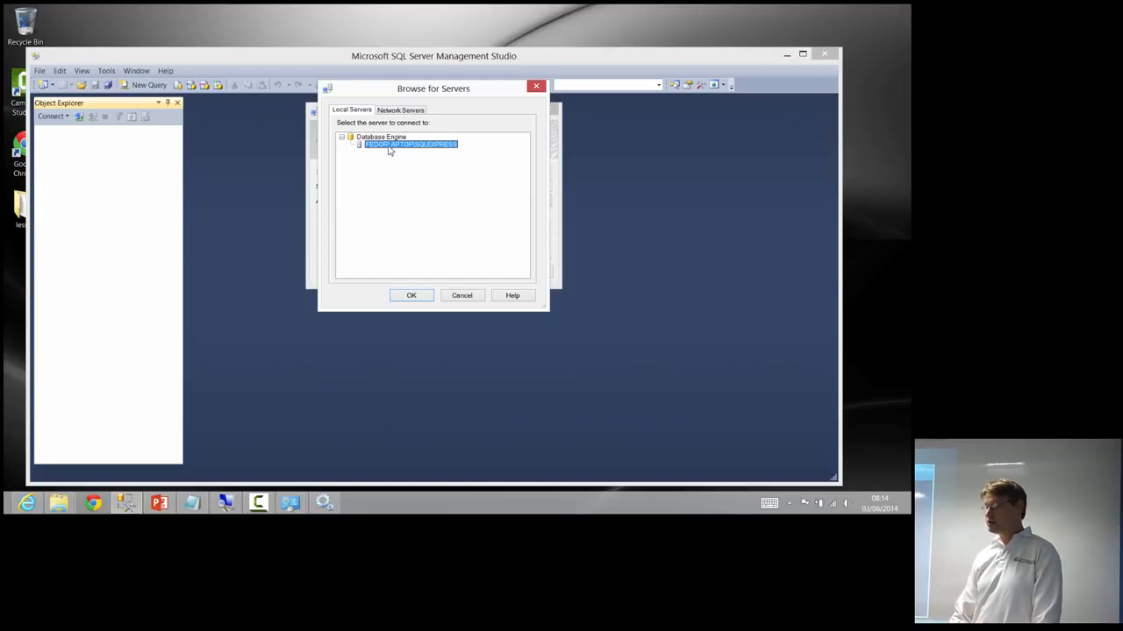
pyautogui.click(541, 84)
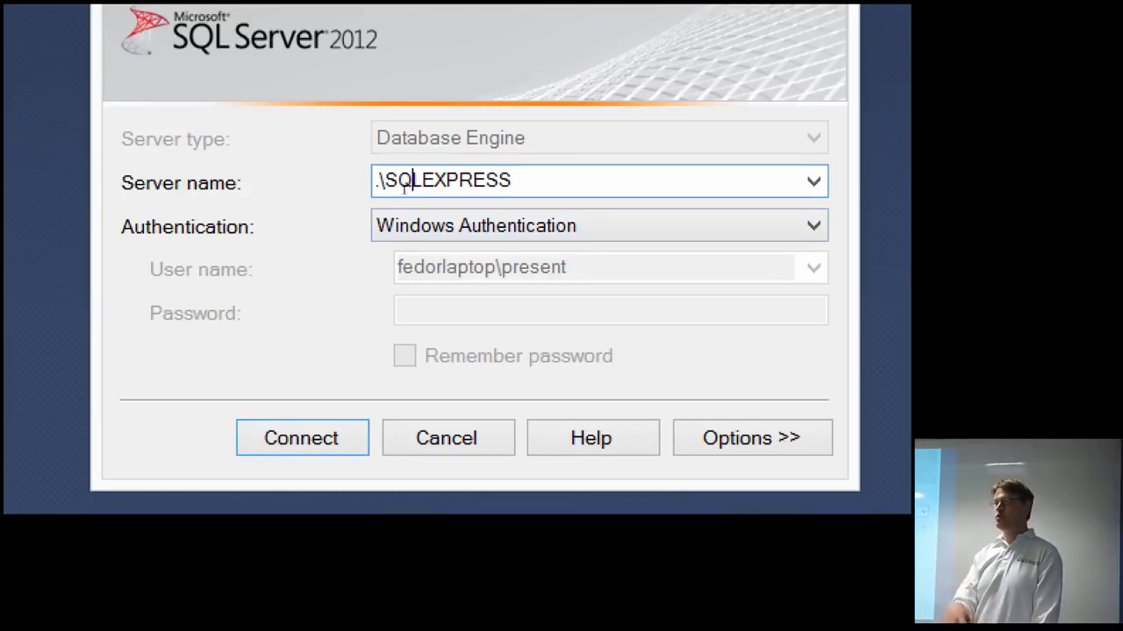
# Step: Connect to the .\SQLEXPRESS server with Windows Authentication and maximise the Management Studio window
pyautogui.press('Left')
pyautogui.press('Left')
pyautogui.press('Left')
pyautogui.press('Left')
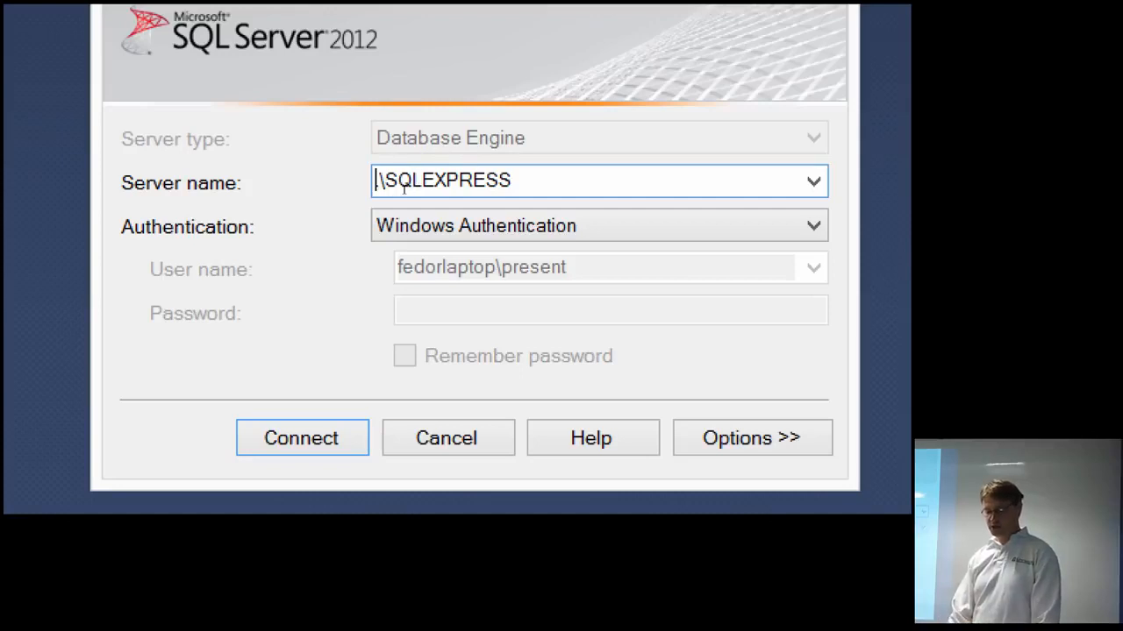
pyautogui.hotkey('shift', 'Right')
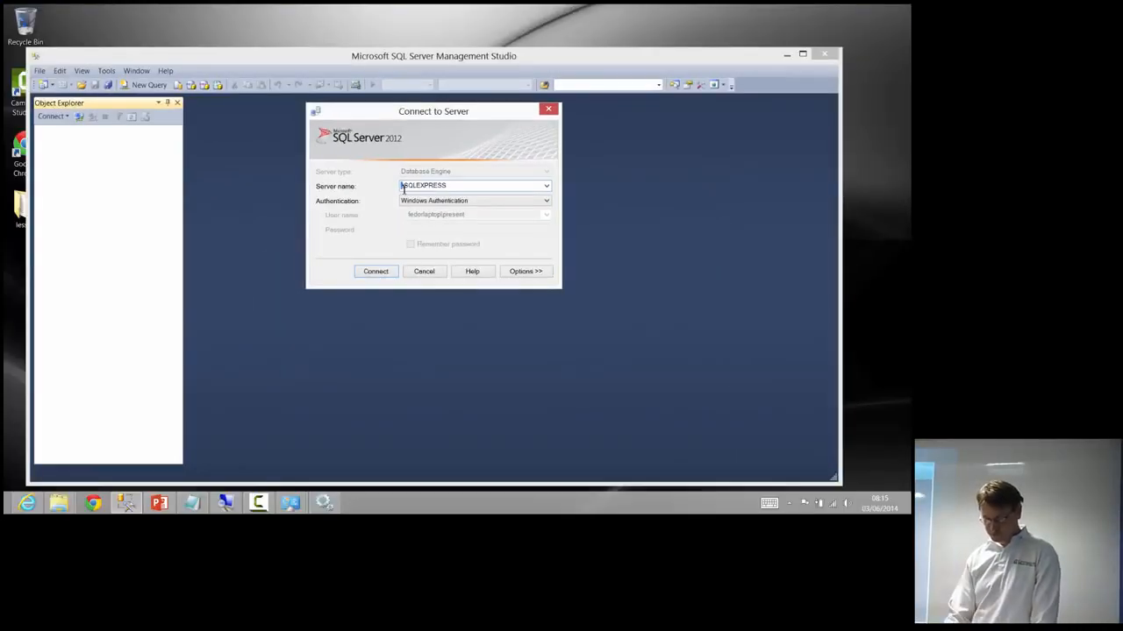
pyautogui.click(393, 271)
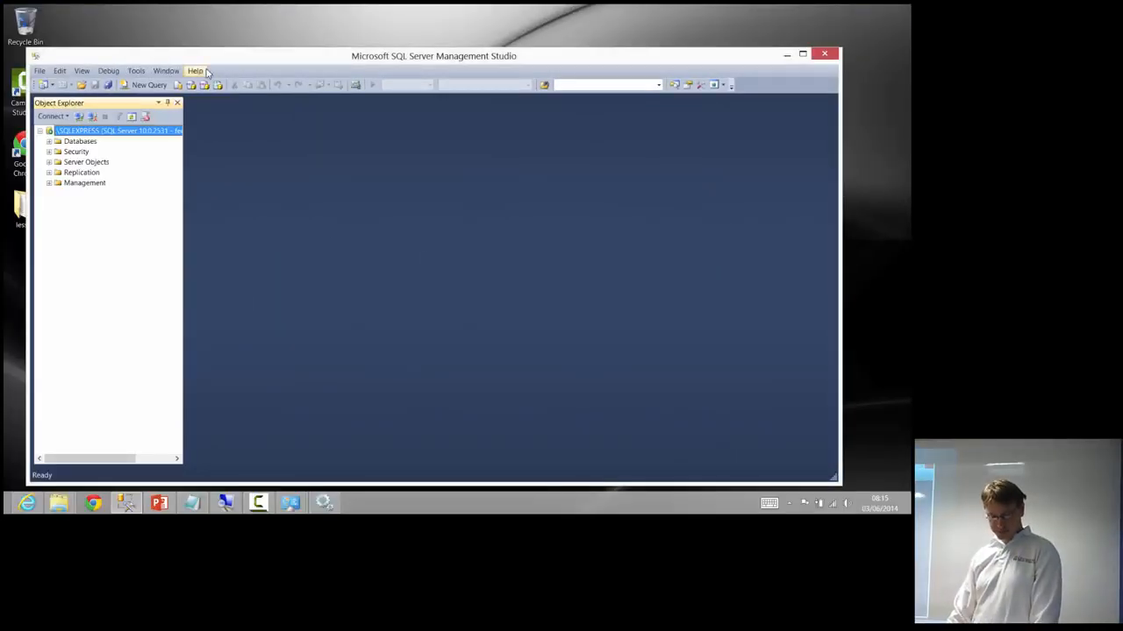
pyautogui.doubleClick(209, 59)
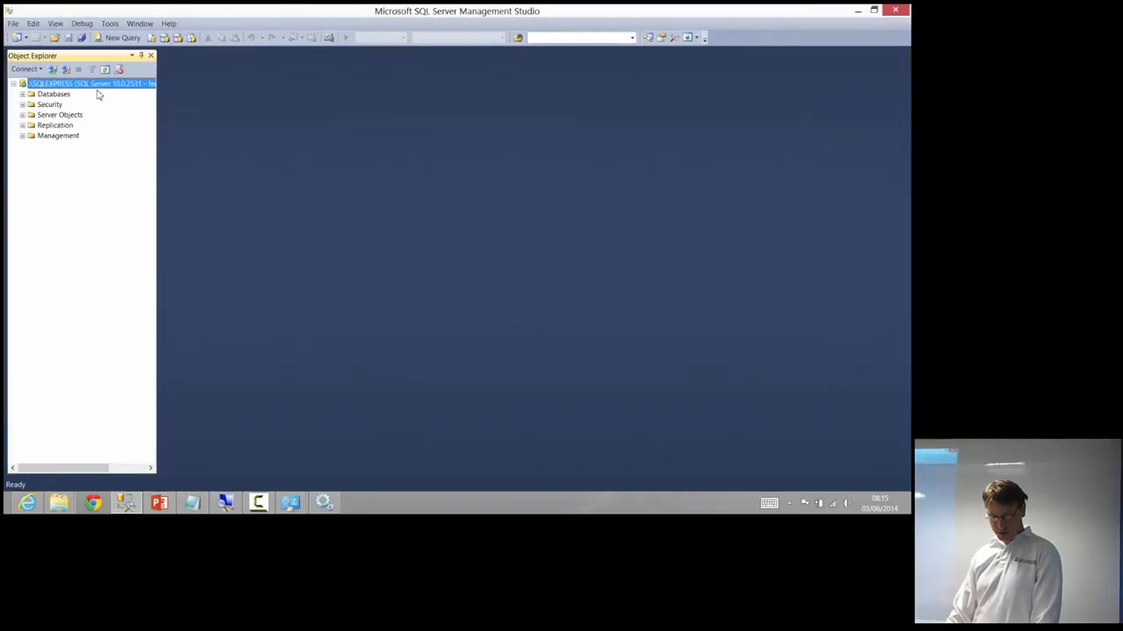
# Step: Look through the Databases, Security and Server Objects folders of the SQLEXPRESS server in Object Explorer
pyautogui.click(44, 94)
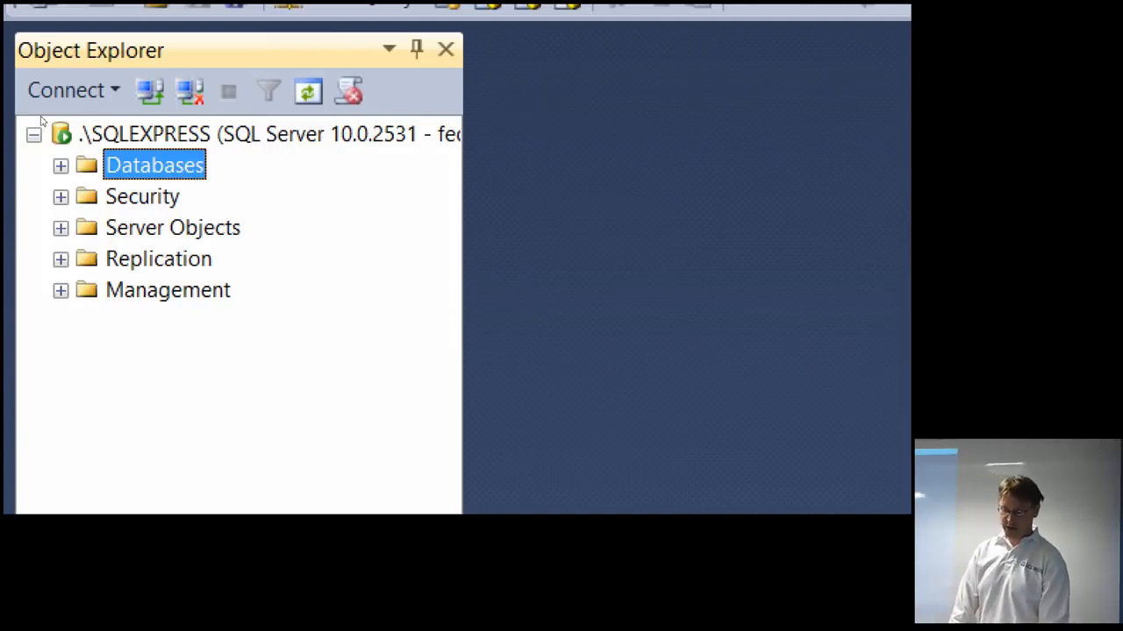
pyautogui.press('Down')
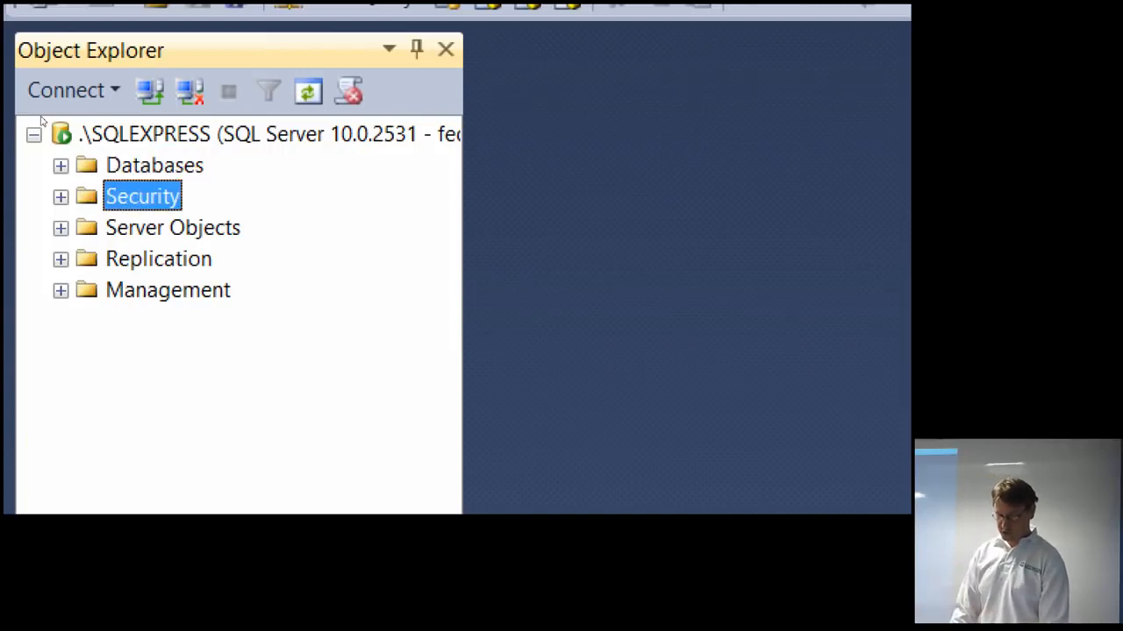
pyautogui.press('Up')
pyautogui.press('Down')
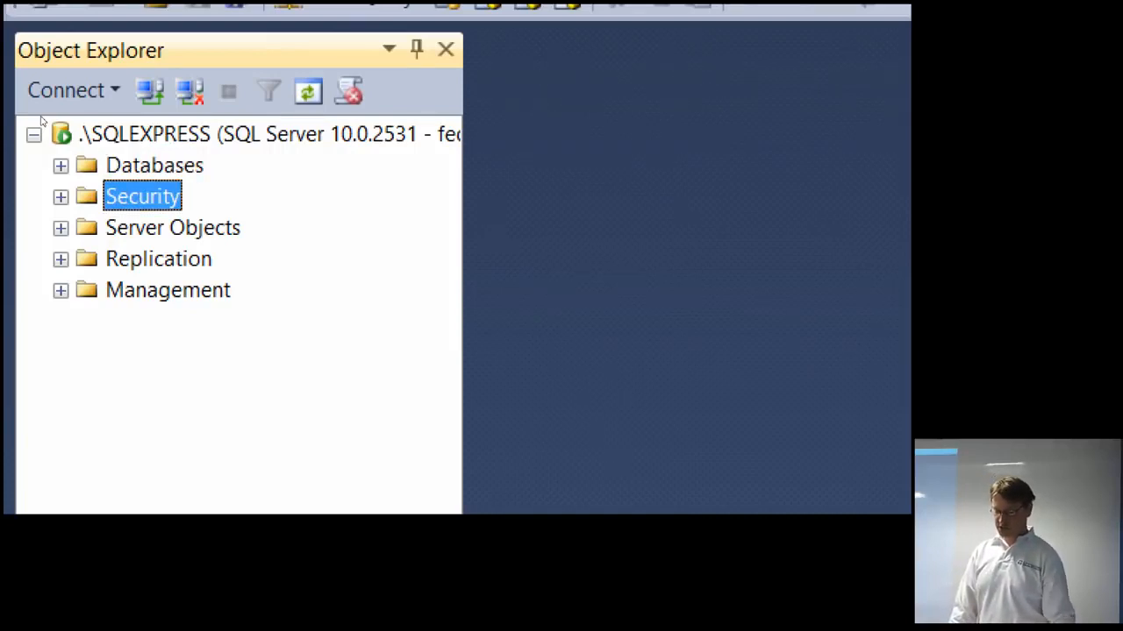
pyautogui.press('Down')
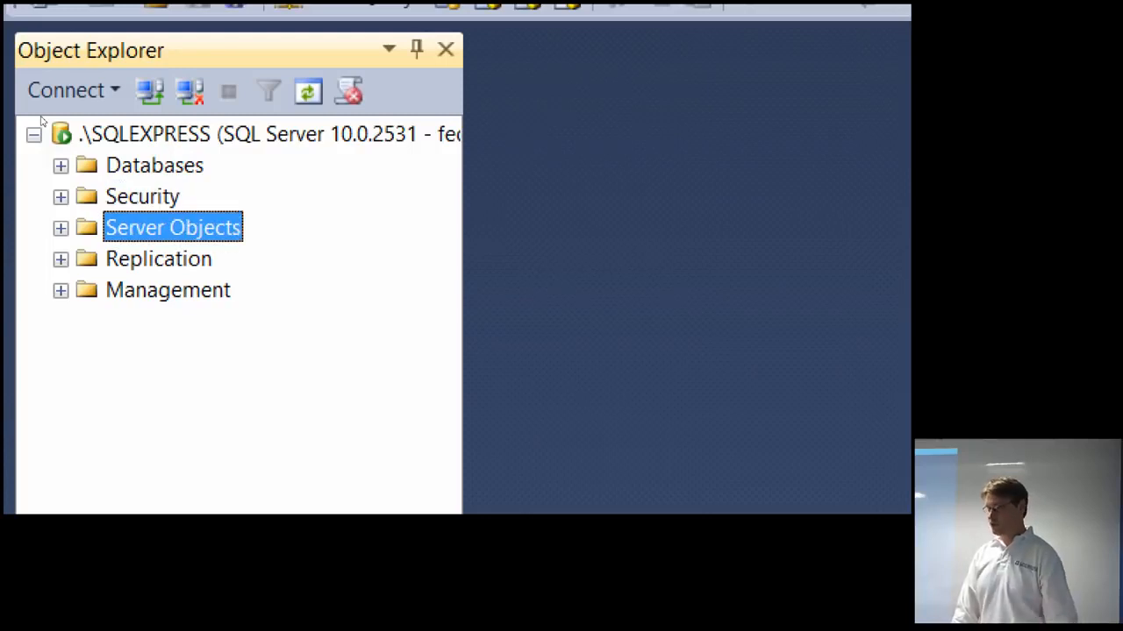
pyautogui.press('Up')
pyautogui.press('Up')
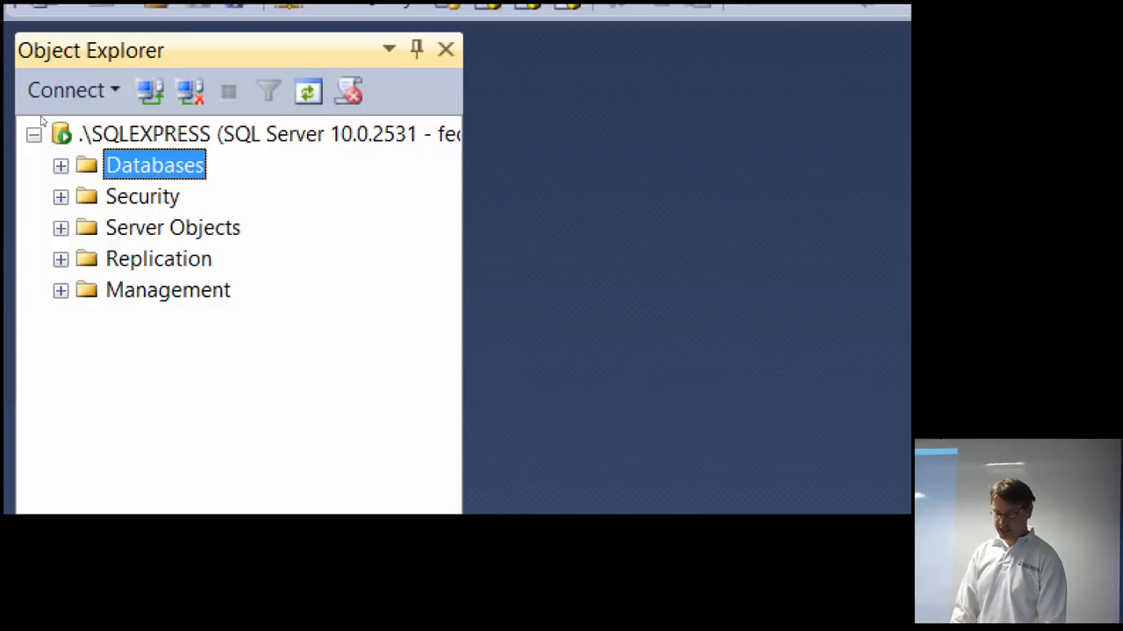
pyautogui.press('Down')
pyautogui.press('Up')
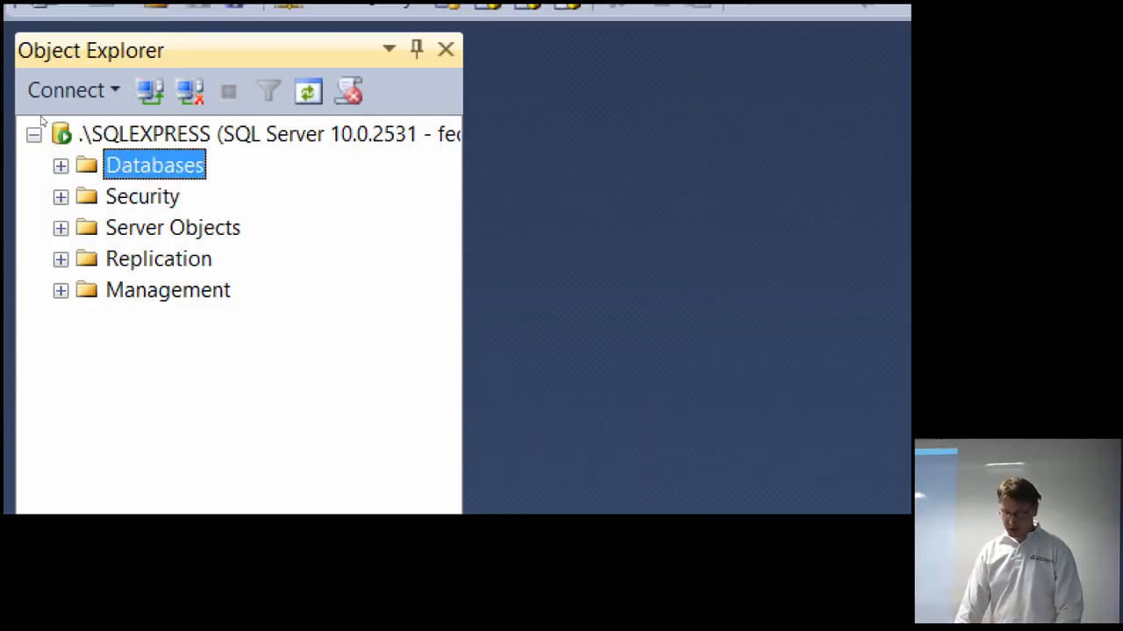
# Step: Expand the server's Security folder and its Logins folder to list the existing logins
pyautogui.press('Down')
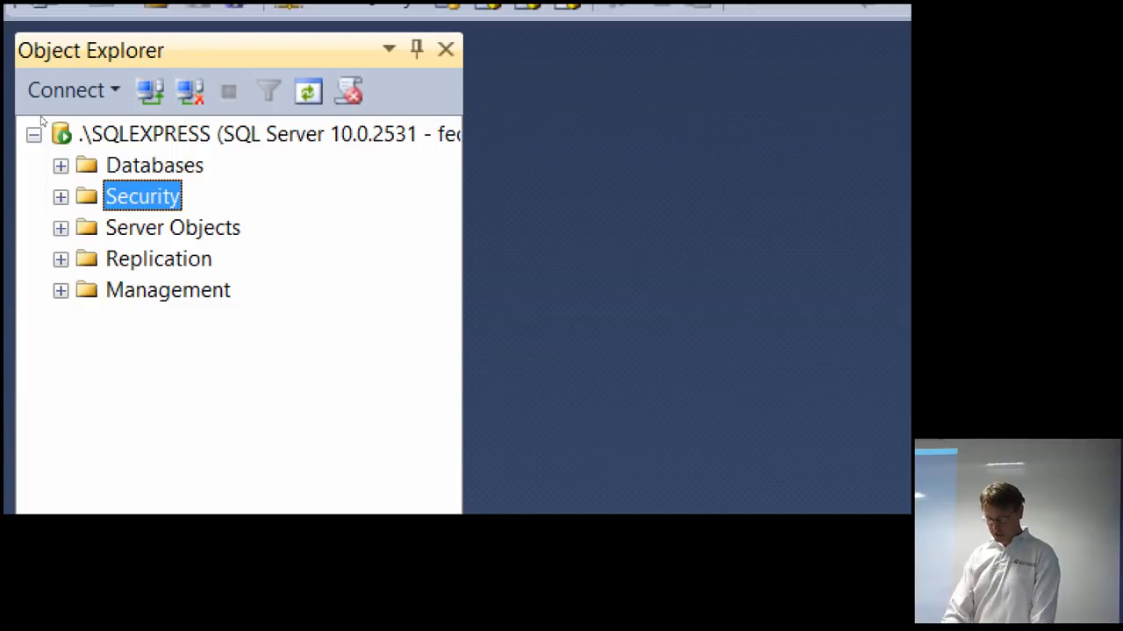
pyautogui.press('Right')
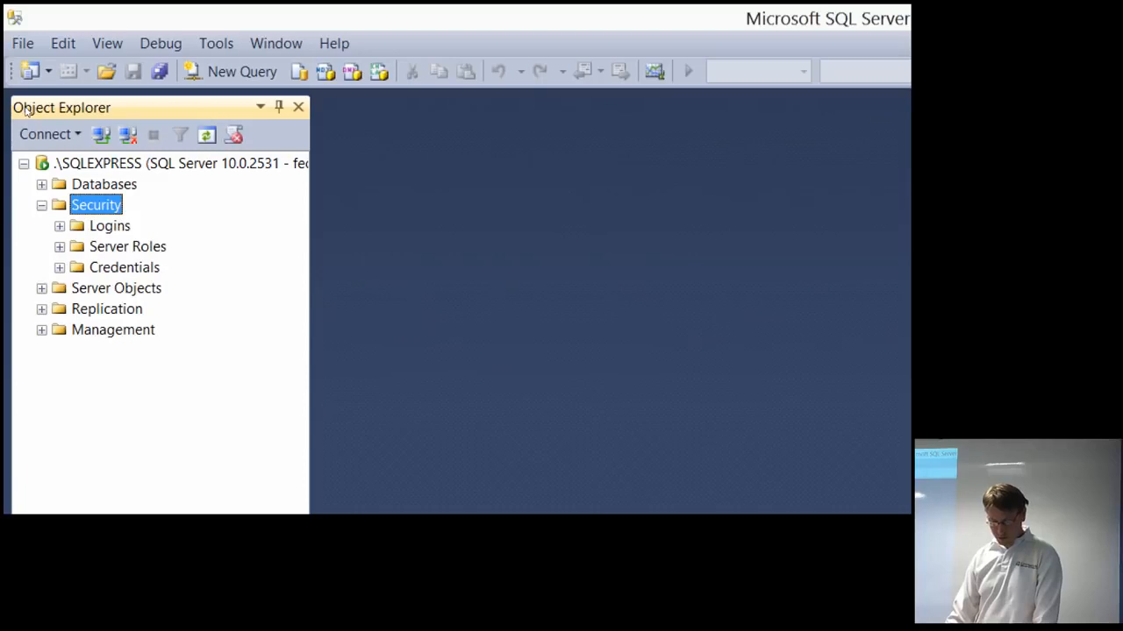
pyautogui.press('Down')
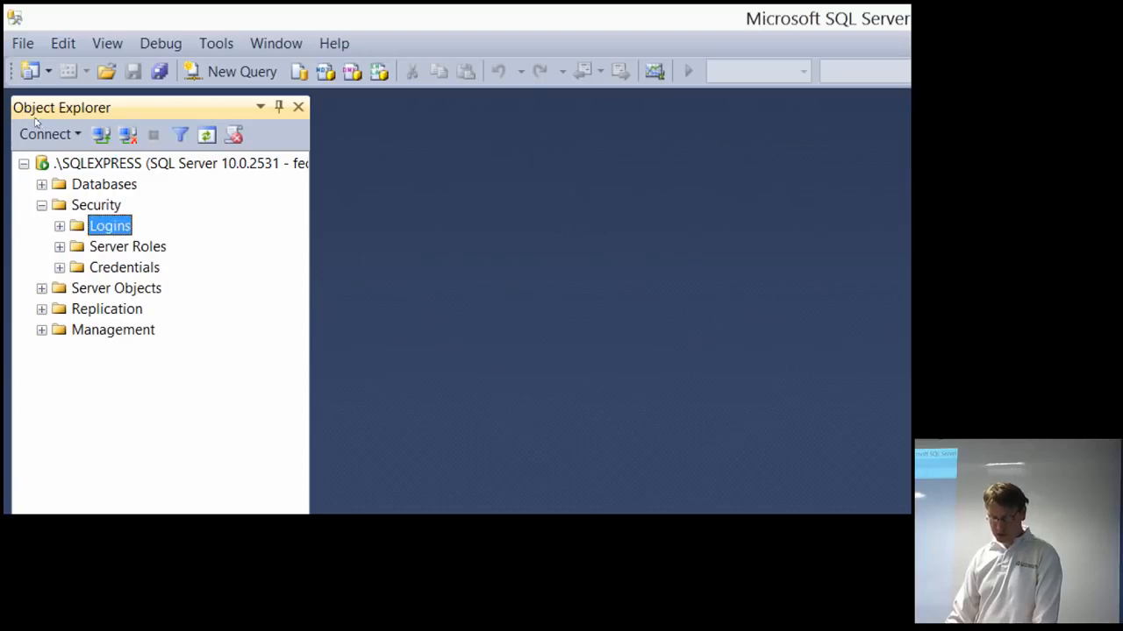
pyautogui.press('Right')
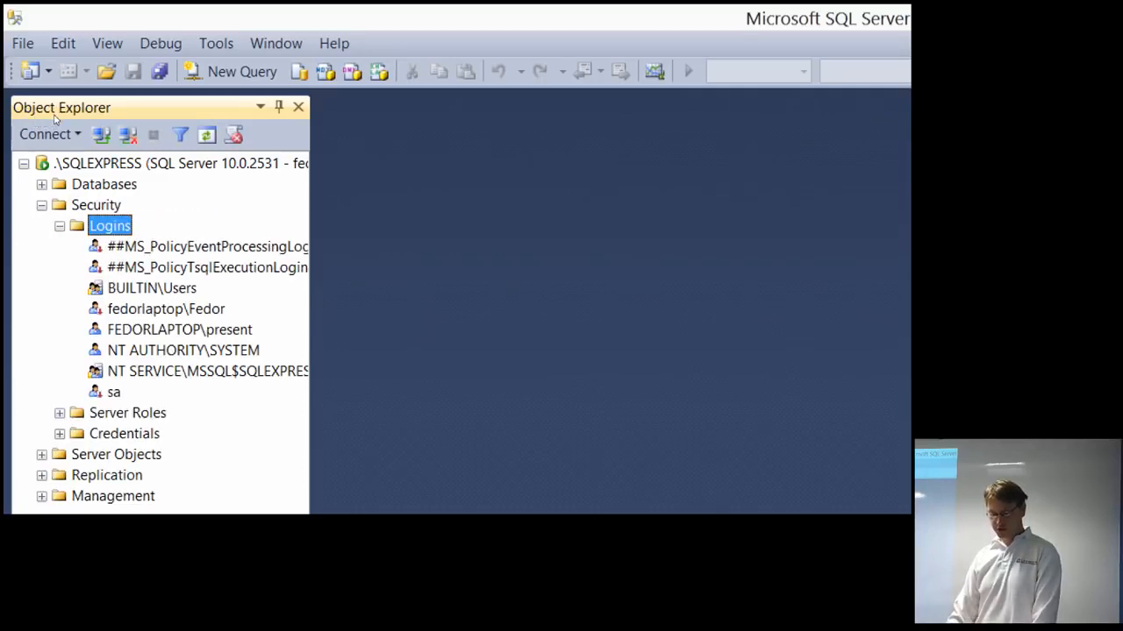
# Step: Start a new login that uses SQL Server authentication and turn off Enforce password policy
pyautogui.hotkey('shift', 'F10')
pyautogui.press('Return')
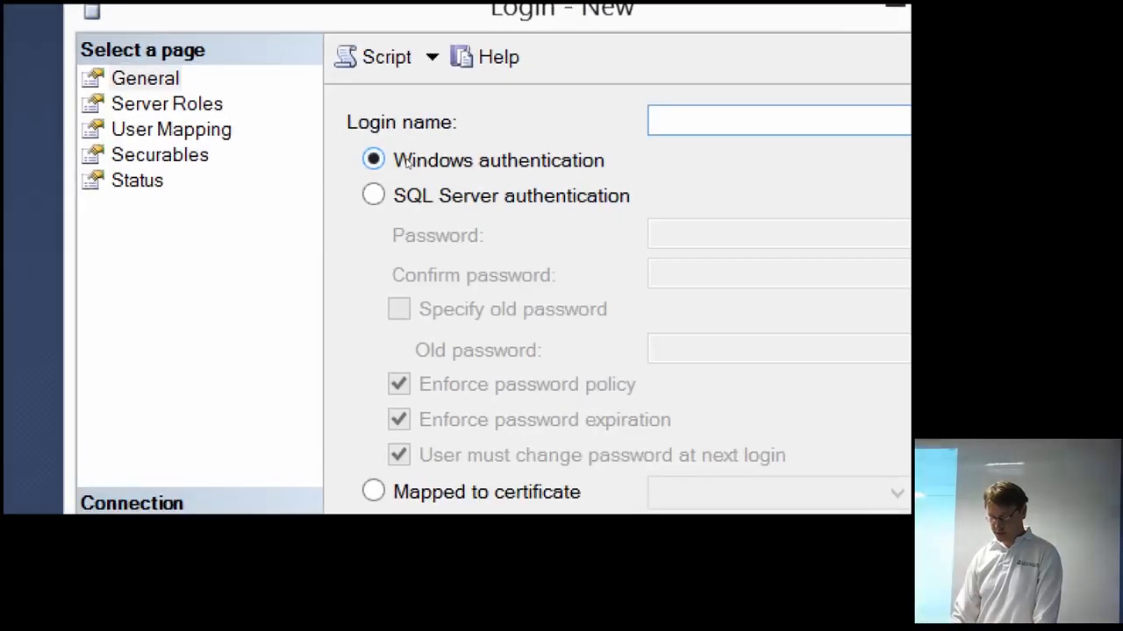
pyautogui.click(419, 179)
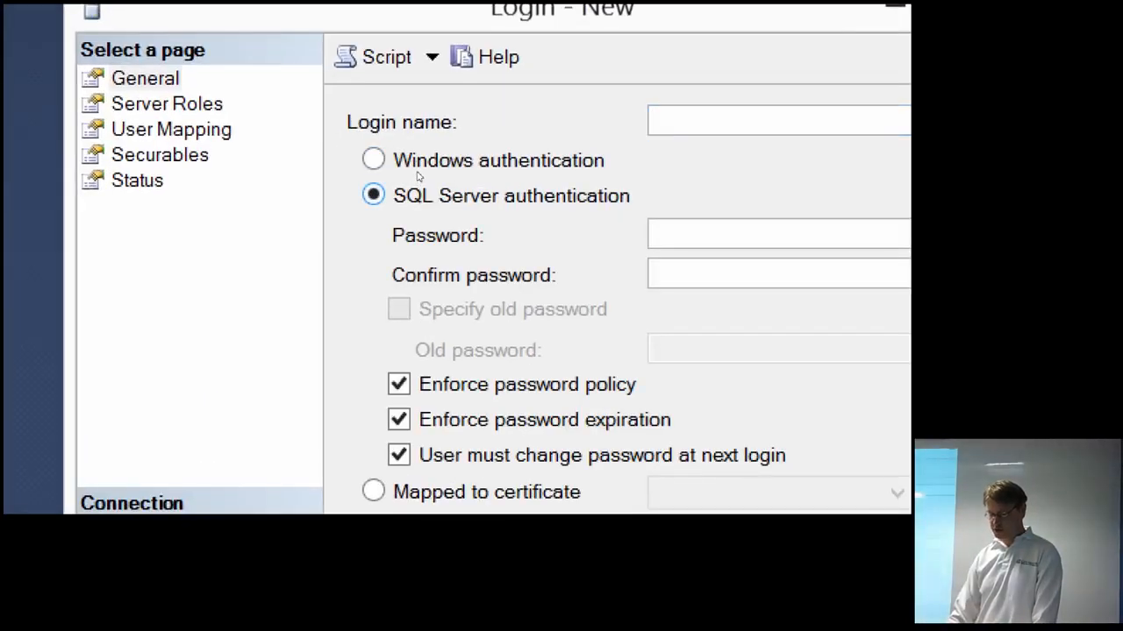
pyautogui.click(399, 383)
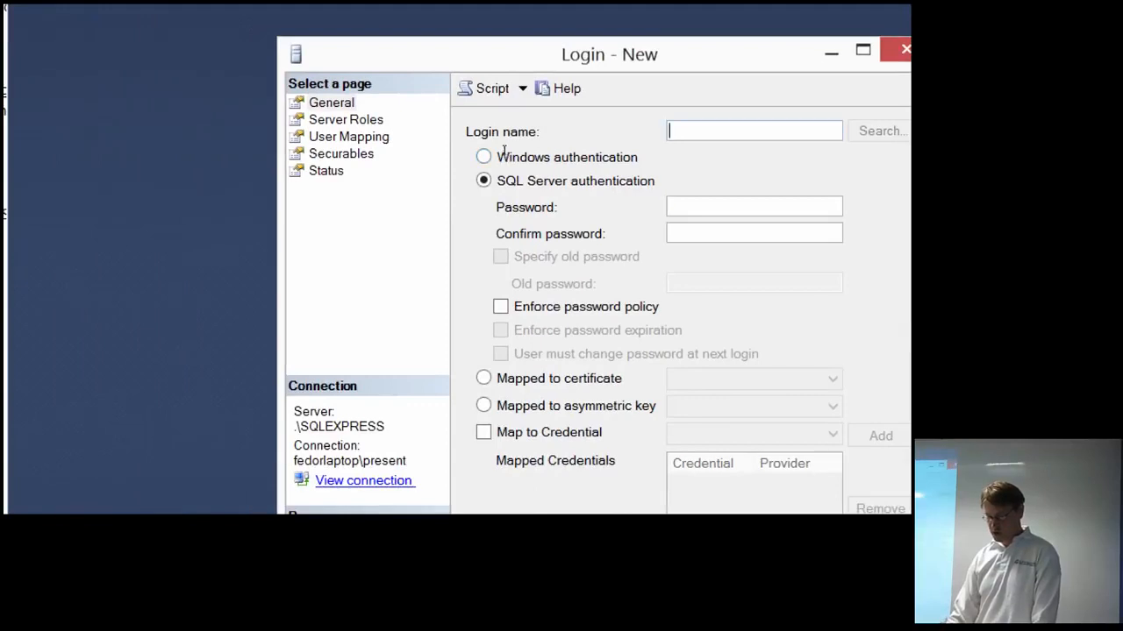
pyautogui.write('user')
pyautogui.press('BackSpace')
pyautogui.press('BackSpace')
pyautogui.press('BackSpace')
pyautogui.press('BackSpace')
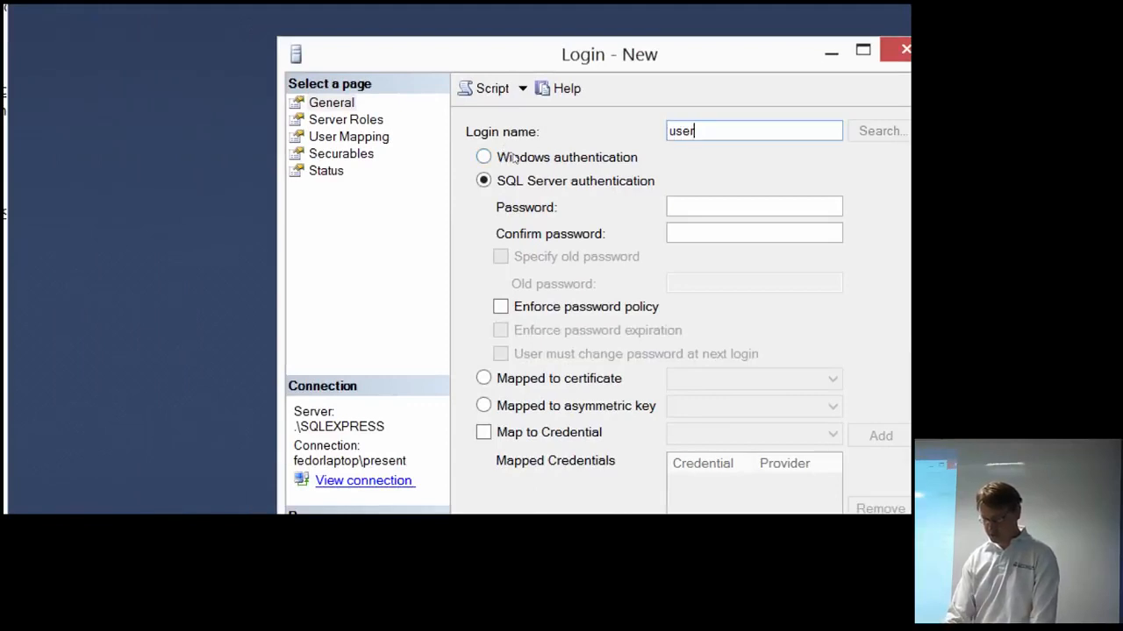
pyautogui.write('sq')
pyautogui.press('BackSpace')
pyautogui.press('BackSpace')
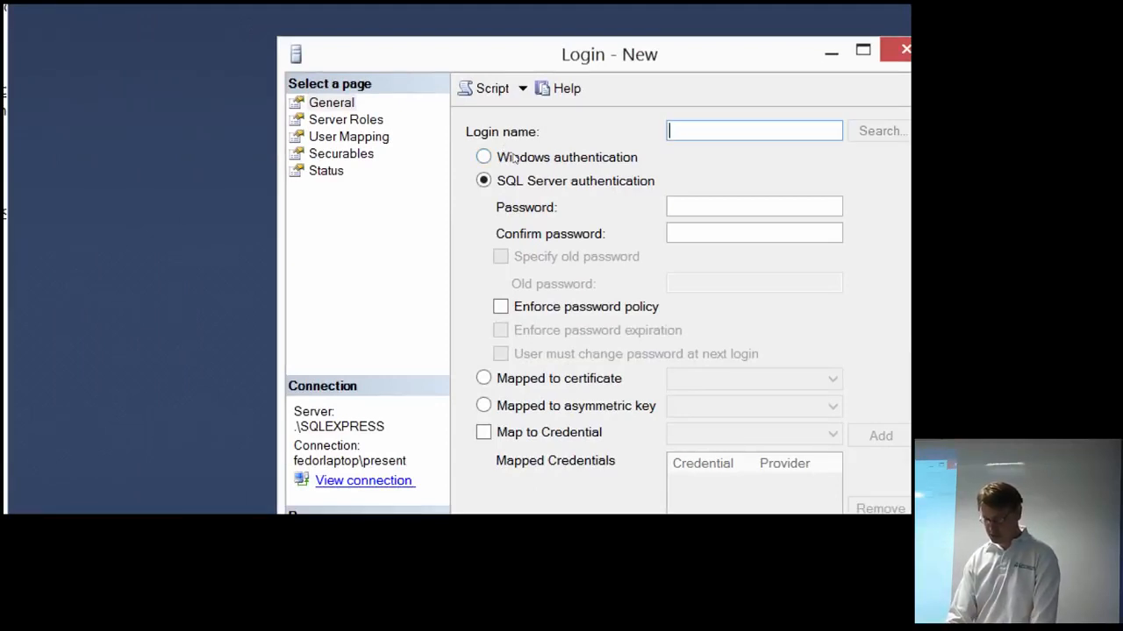
# Step: Name the new login superadmin, then enter and confirm its password
pyautogui.write('superadmin')
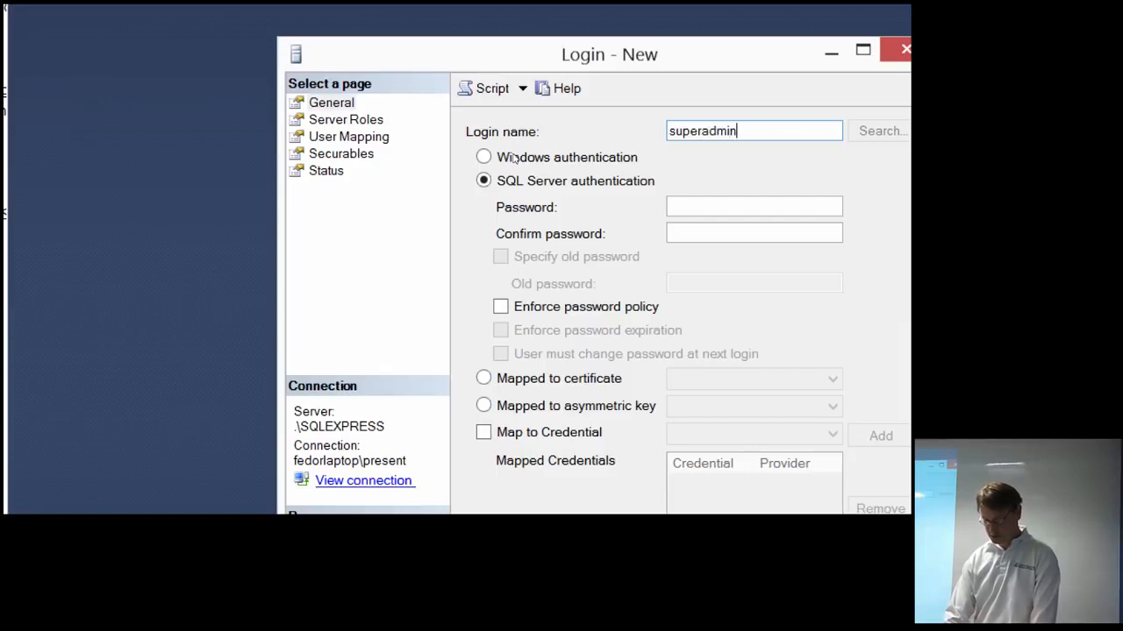
pyautogui.press('Tab')
pyautogui.write('****')
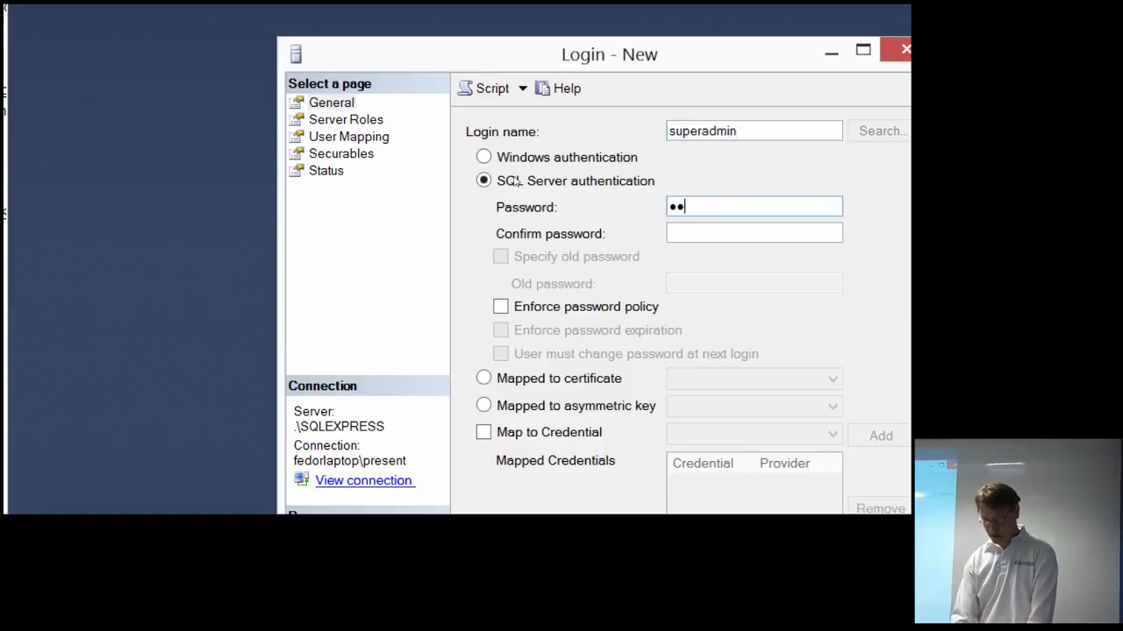
pyautogui.press('Tab')
pyautogui.write('****')
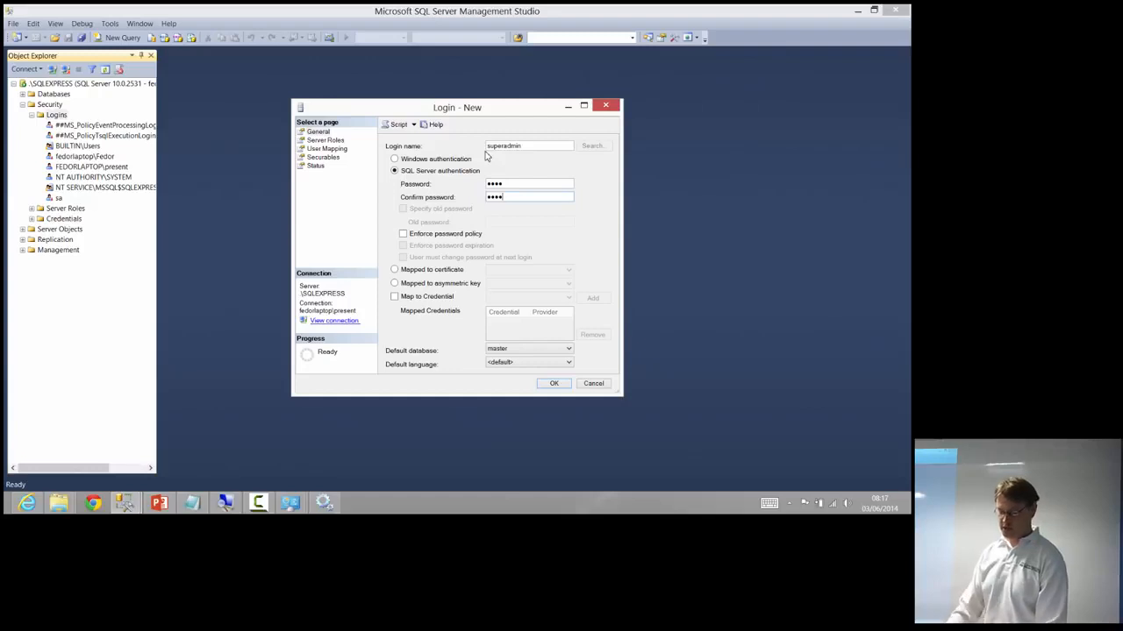
# Step: Grant the new login the sysadmin server role and create the login
pyautogui.click(335, 142)
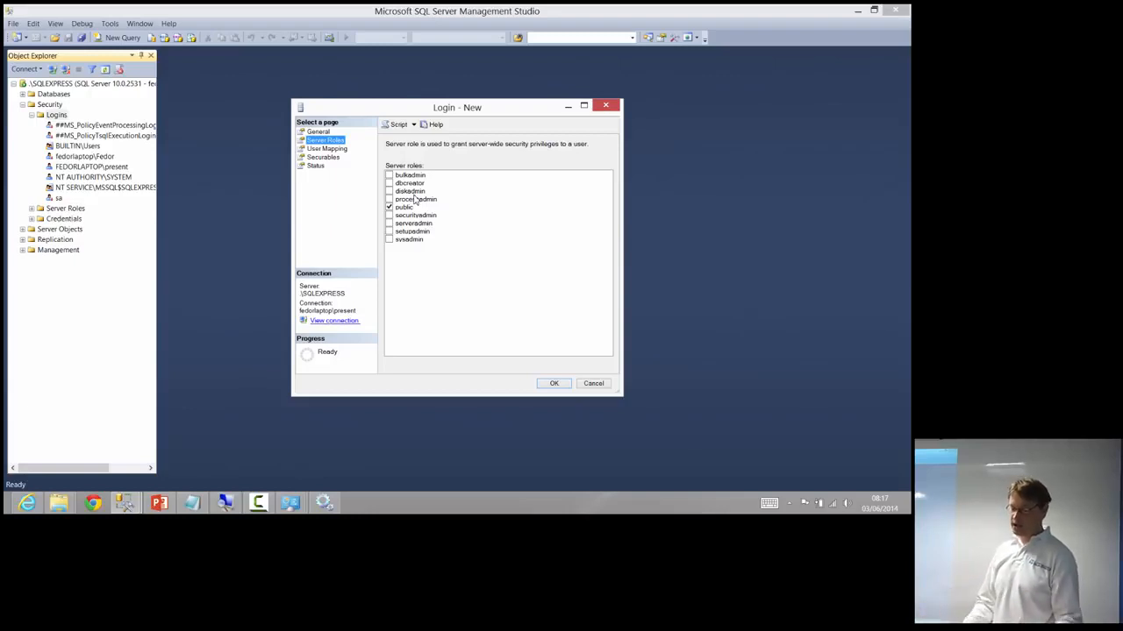
pyautogui.click(406, 239)
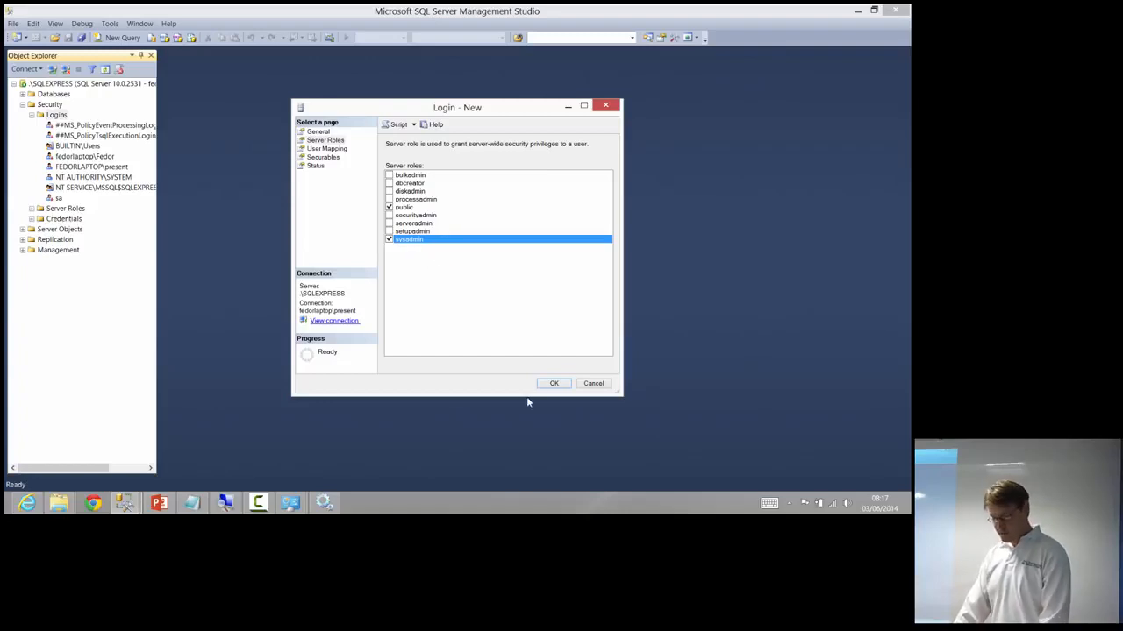
pyautogui.click(551, 386)
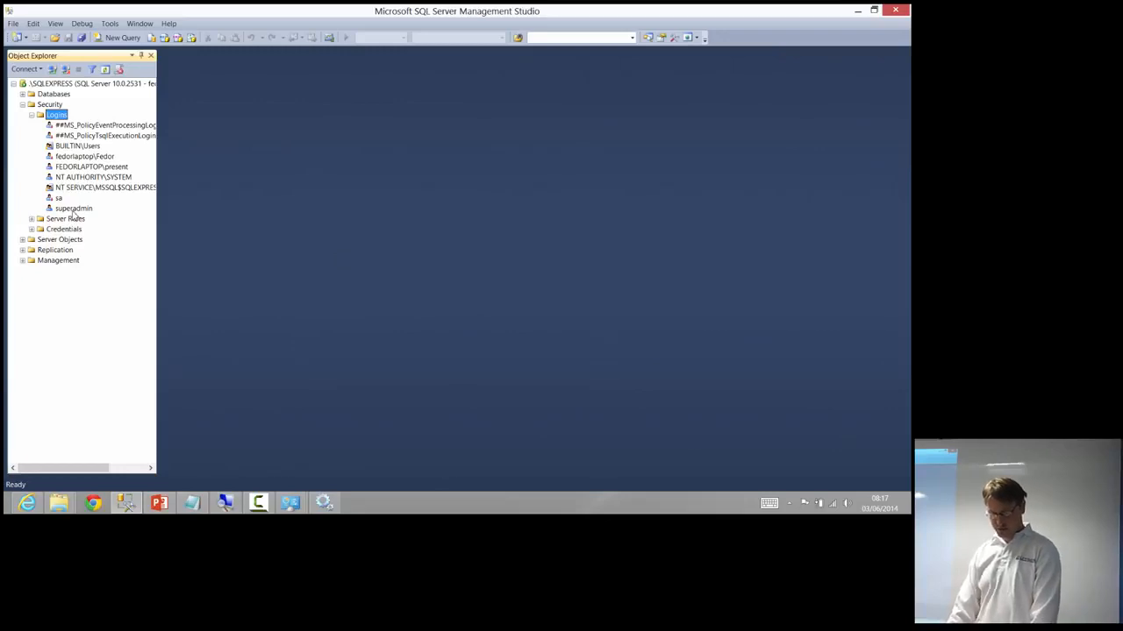
# Step: Restore the Management Studio window to its smaller size and bring up a fresh Connect to Server dialog
pyautogui.doubleClick(266, 8)
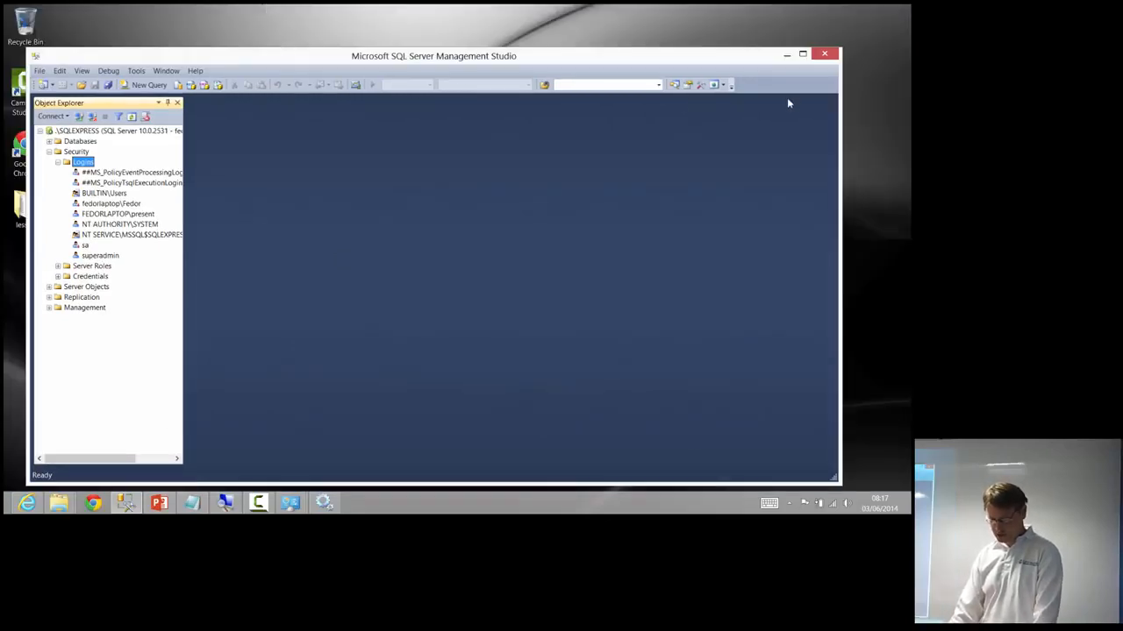
pyautogui.moveTo(841, 128); pyautogui.dragTo(531, 133)
pyautogui.click(127, 505)
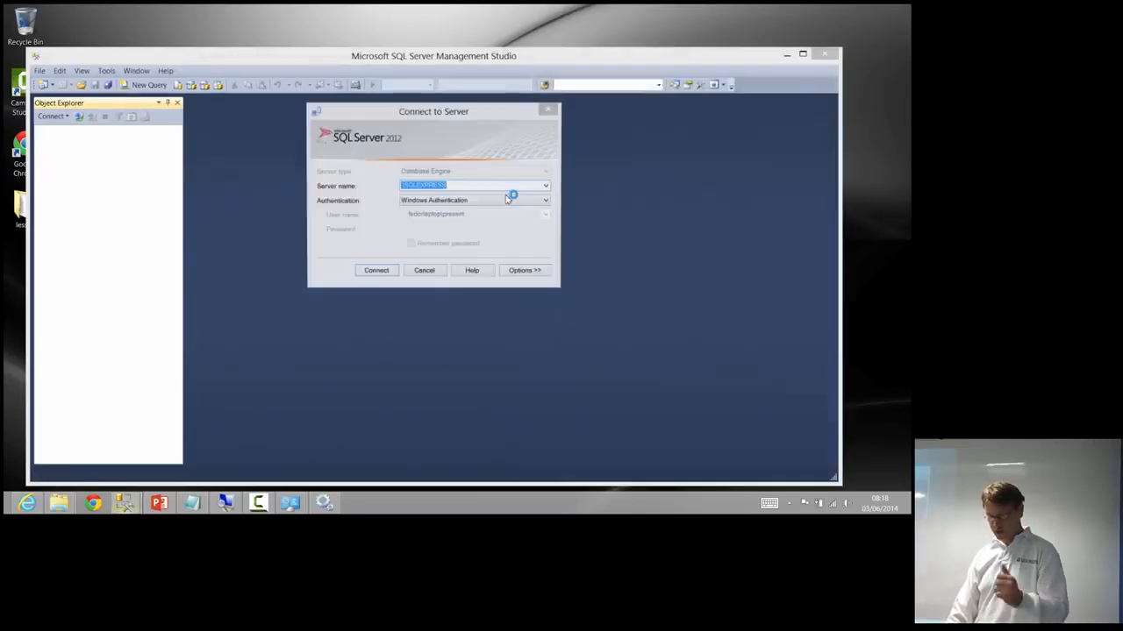
# Step: Set the connection's authentication to SQL Server Authentication, keeping .\SQLEXPRESS as the server
pyautogui.click(469, 204)
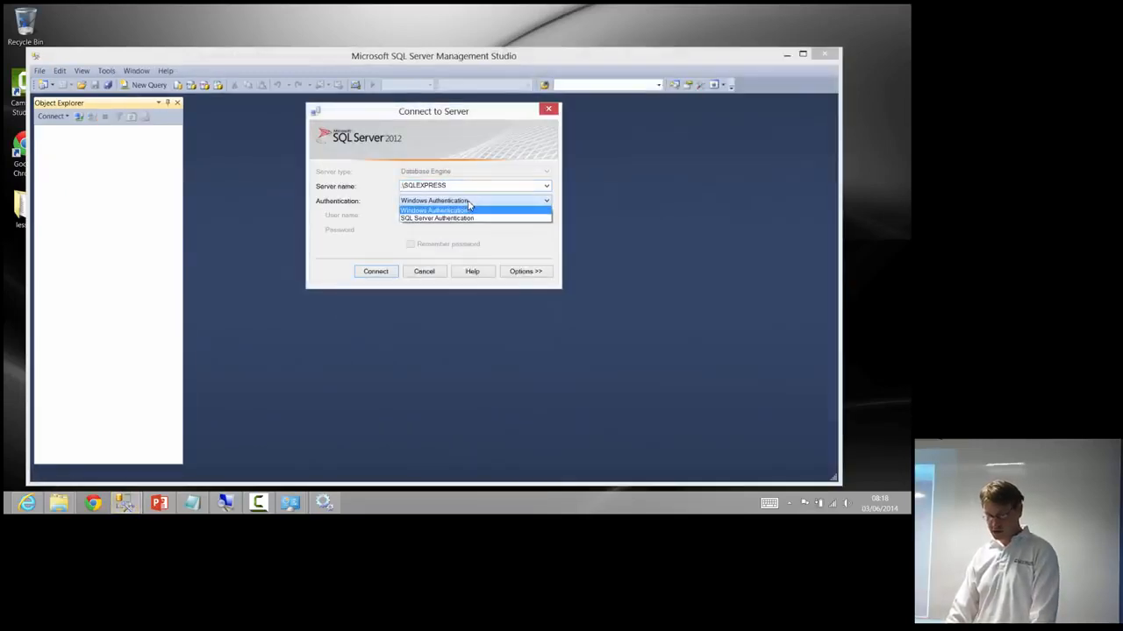
pyautogui.click(470, 205)
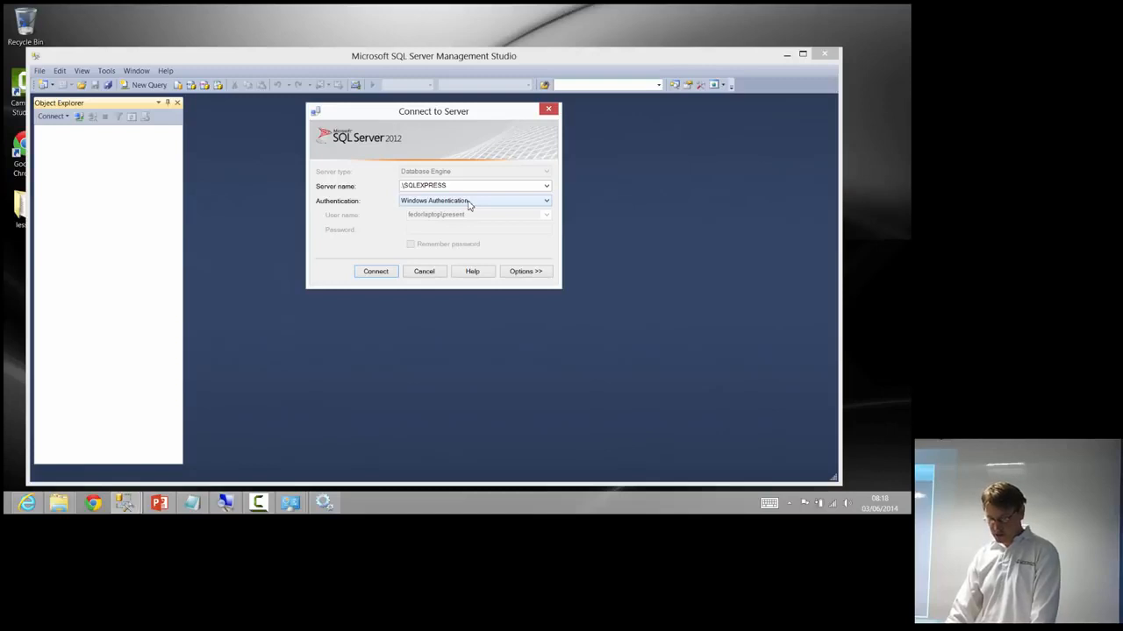
pyautogui.click(469, 204)
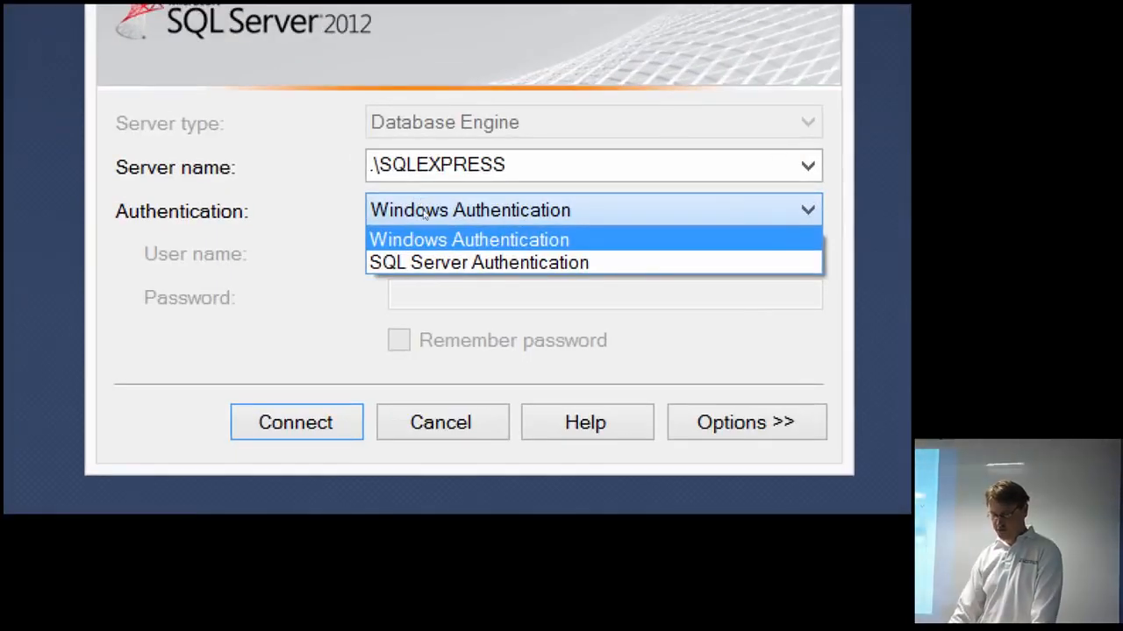
pyautogui.press('Down')
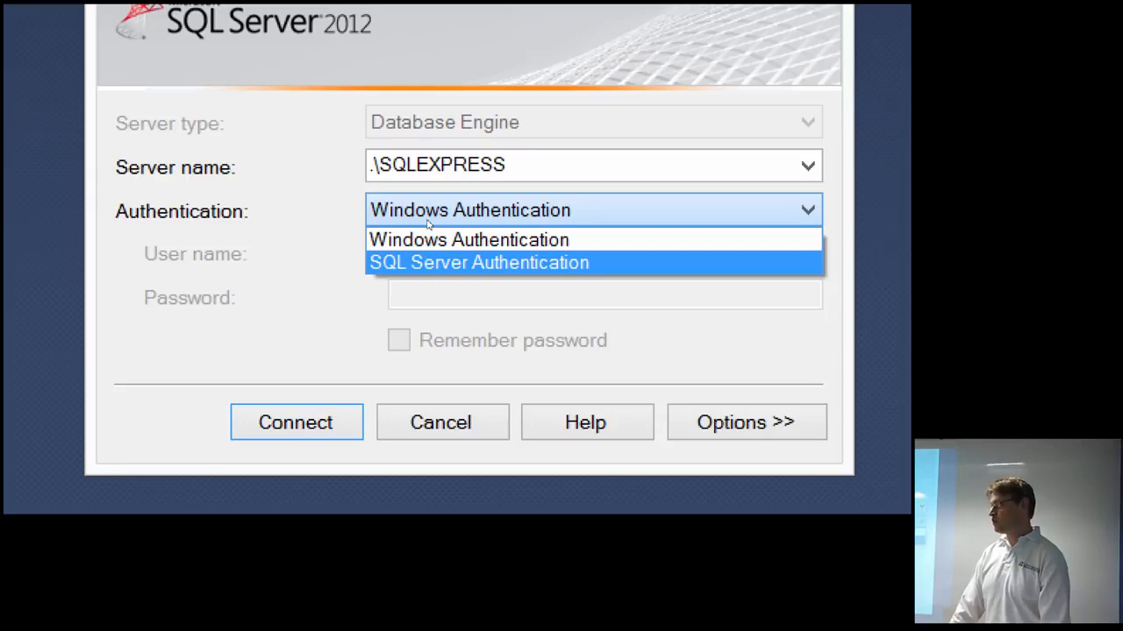
pyautogui.press('Return')
pyautogui.press('Tab')
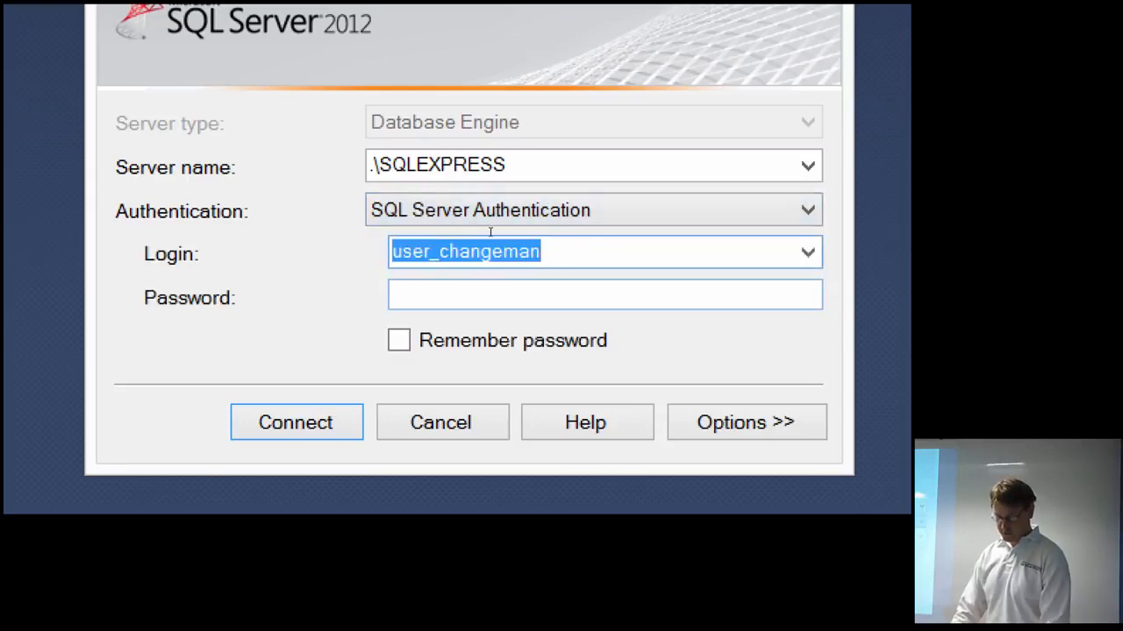
# Step: Enter superadmin as the connection login and fill in the login's password
pyautogui.write('superasmin')
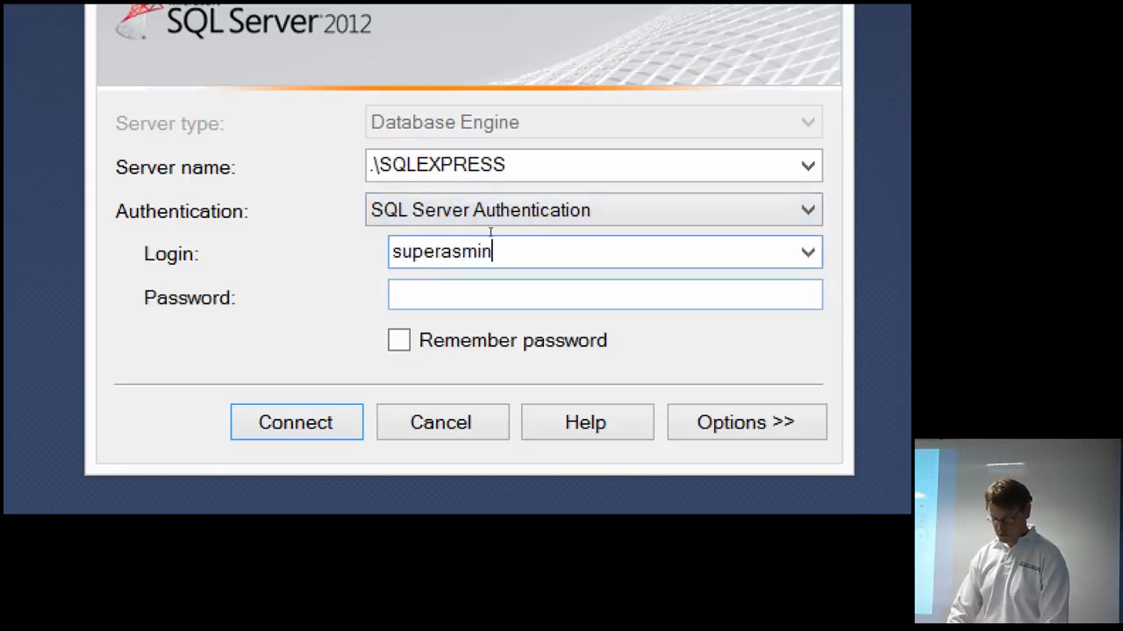
pyautogui.press('BackSpace')
pyautogui.press('BackSpace')
pyautogui.press('BackSpace')
pyautogui.press('BackSpace')
pyautogui.write('dmin')
pyautogui.press('Tab')
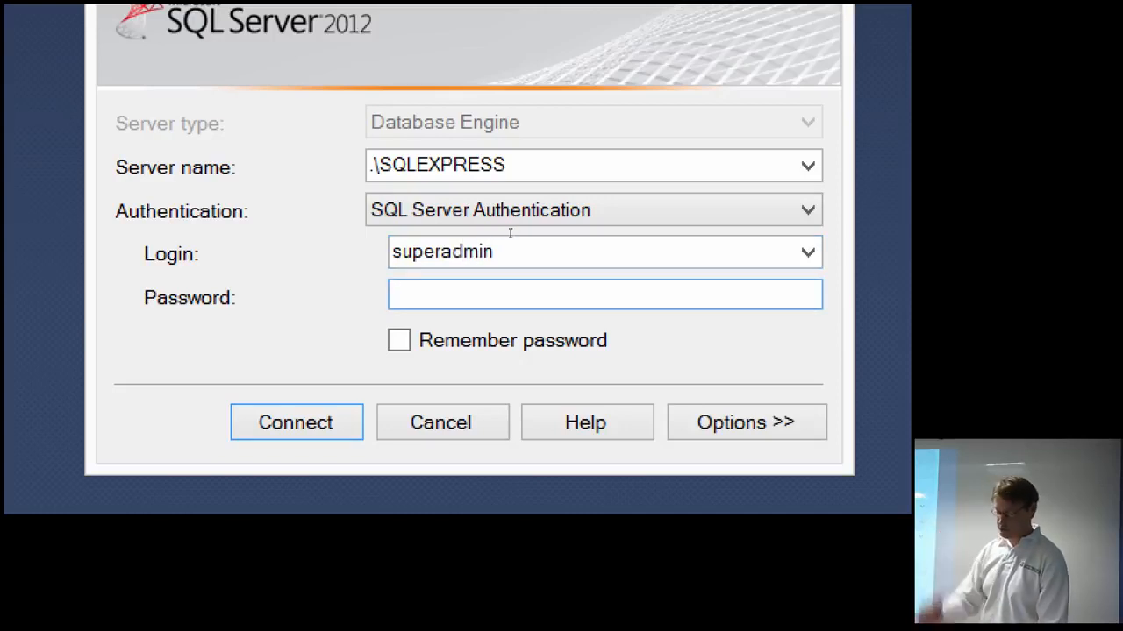
pyautogui.write('****')
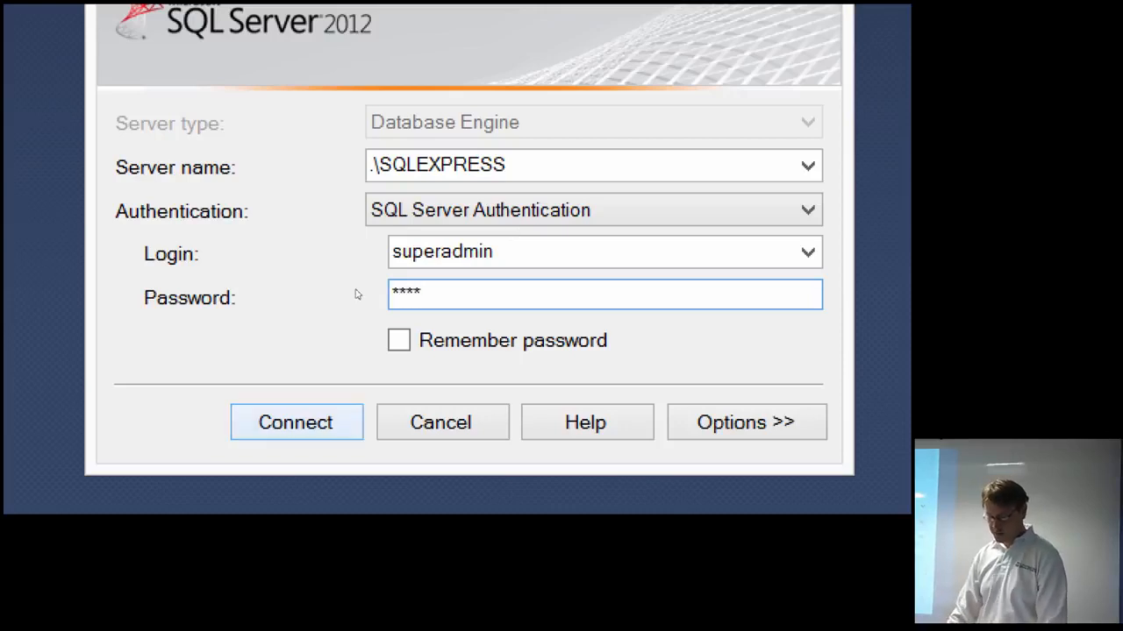
# Step: Connect as superadmin and arrange the two Management Studio windows side by side
pyautogui.press('Return')
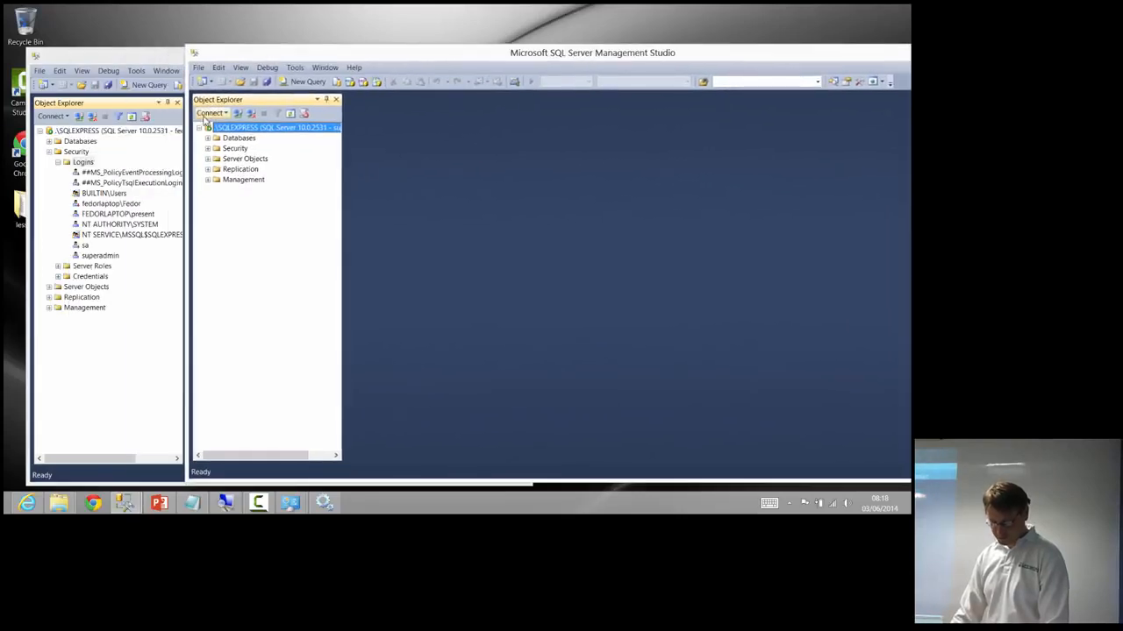
pyautogui.moveTo(300, 49); pyautogui.dragTo(457, 46)
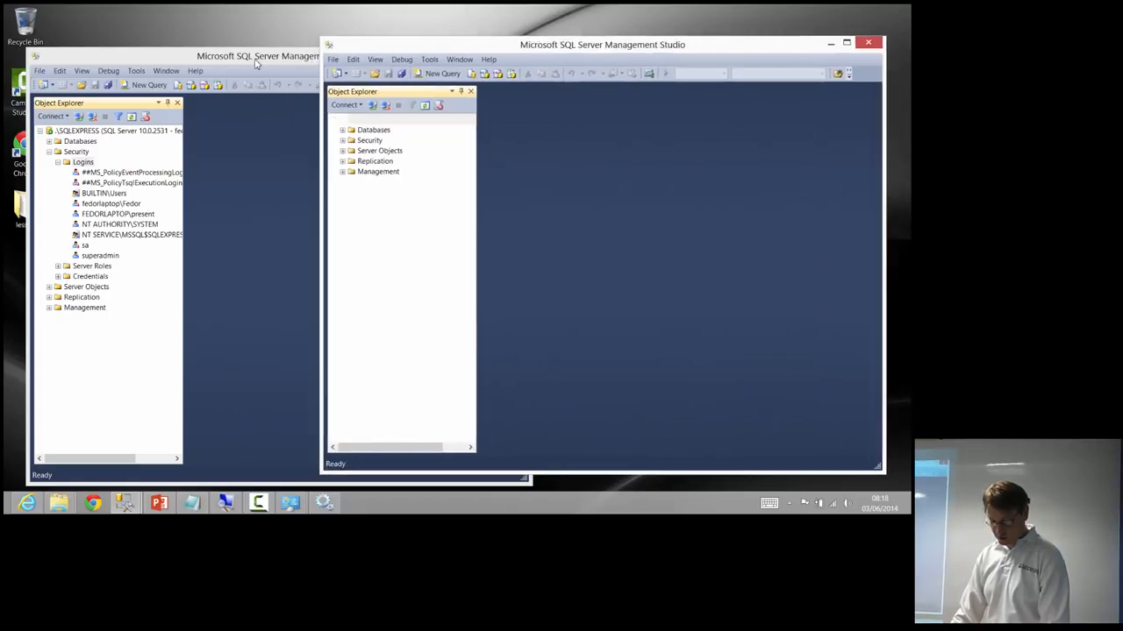
pyautogui.moveTo(256, 63); pyautogui.dragTo(226, 44)
pyautogui.click(556, 46)
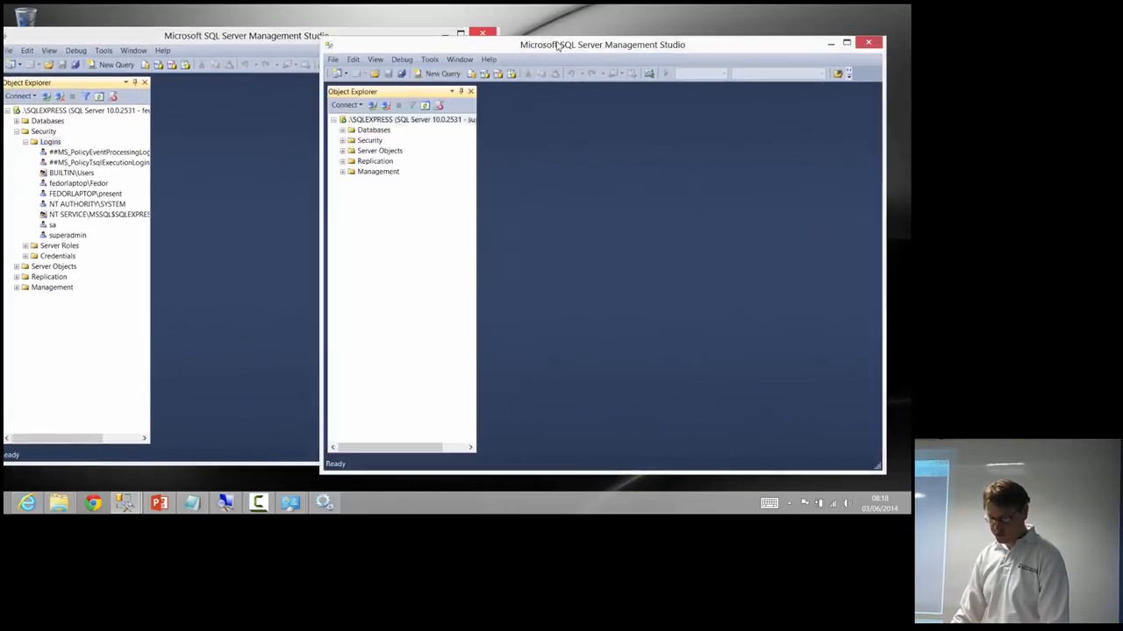
pyautogui.moveTo(556, 46); pyautogui.dragTo(577, 41)
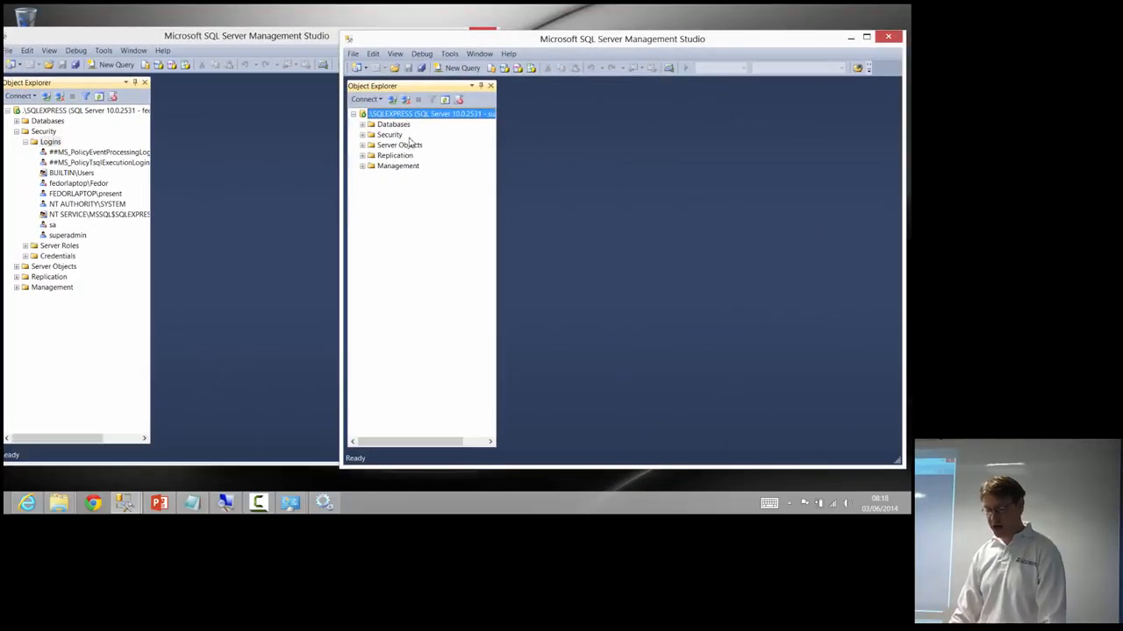
pyautogui.click(186, 121)
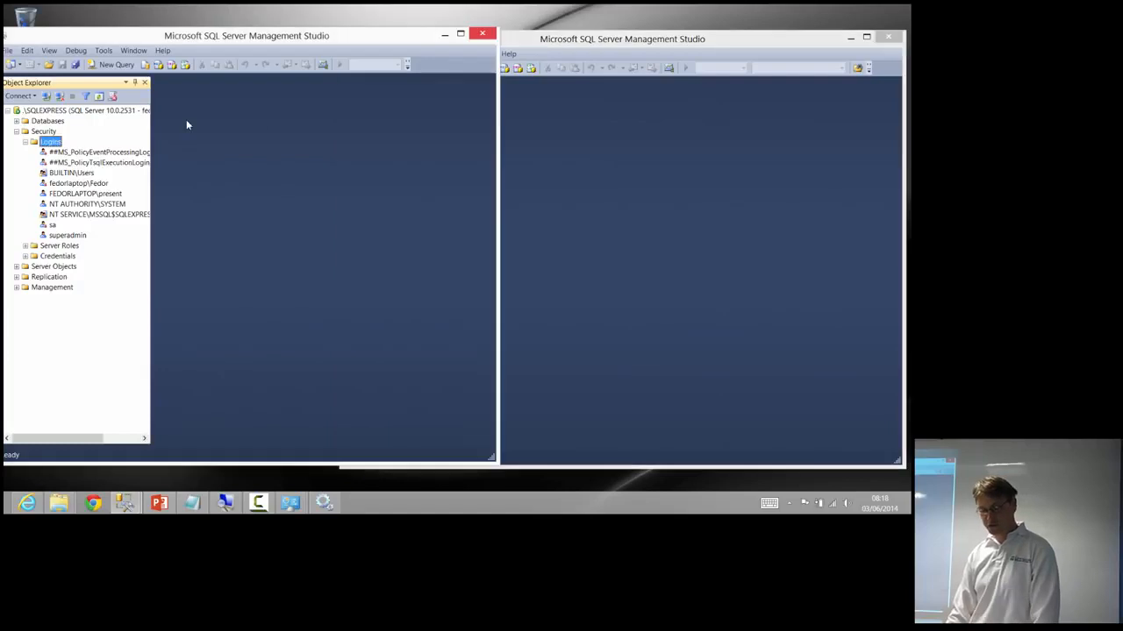
pyautogui.click(562, 153)
# Step: Expand the Databases, Security and Logins folders in the superadmin session's object tree
pyautogui.click(379, 126)
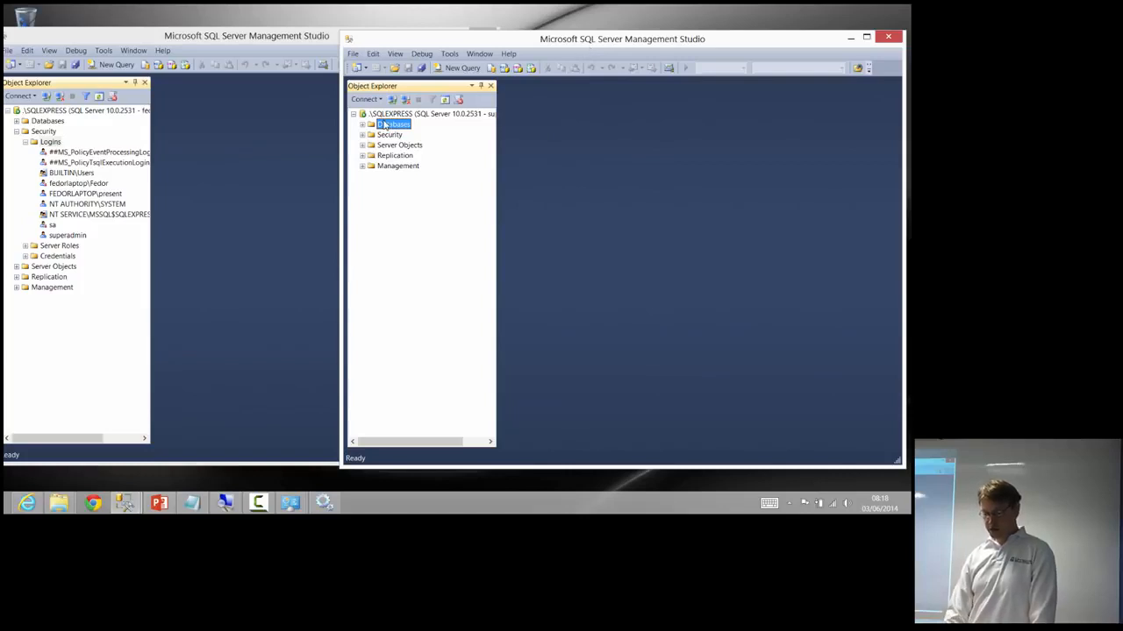
pyautogui.press('Right')
pyautogui.press('Down')
pyautogui.press('Down')
pyautogui.press('Right')
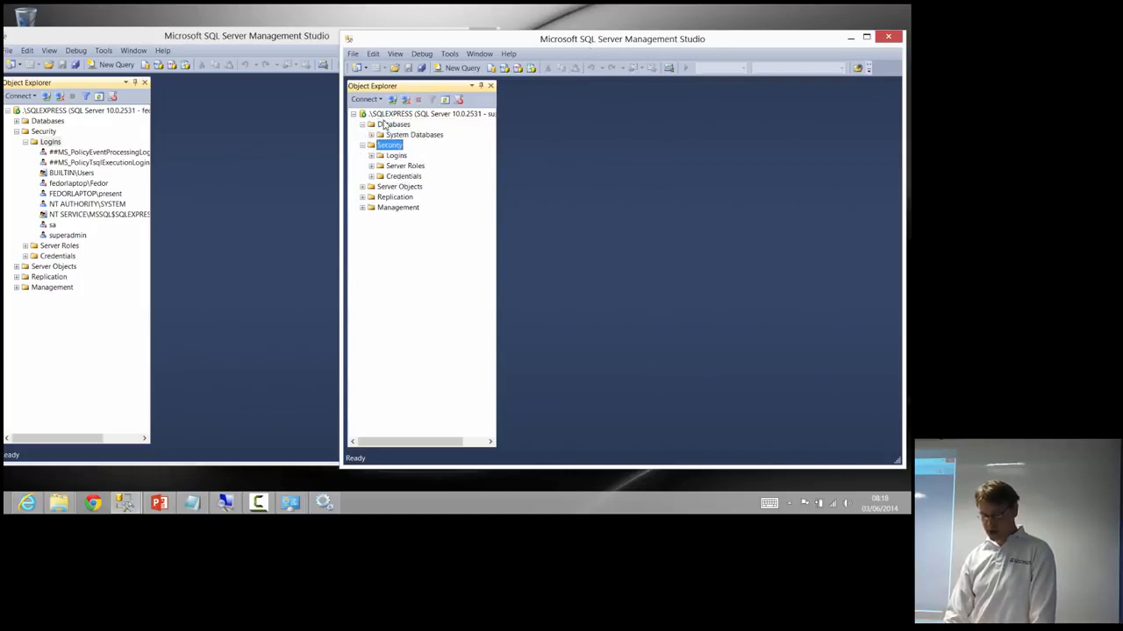
pyautogui.press('Down')
pyautogui.press('Right')
pyautogui.press('Up')
pyautogui.press('Up')
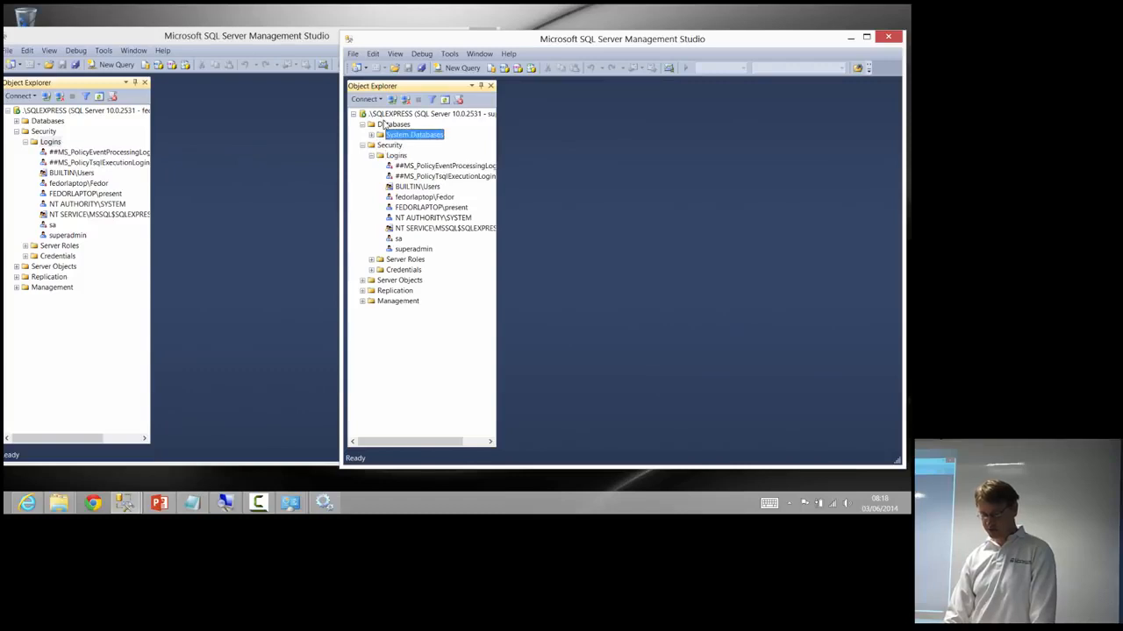
pyautogui.press('Down')
pyautogui.press('Down')
pyautogui.press('Up')
pyautogui.press('Up')
pyautogui.press('Up')
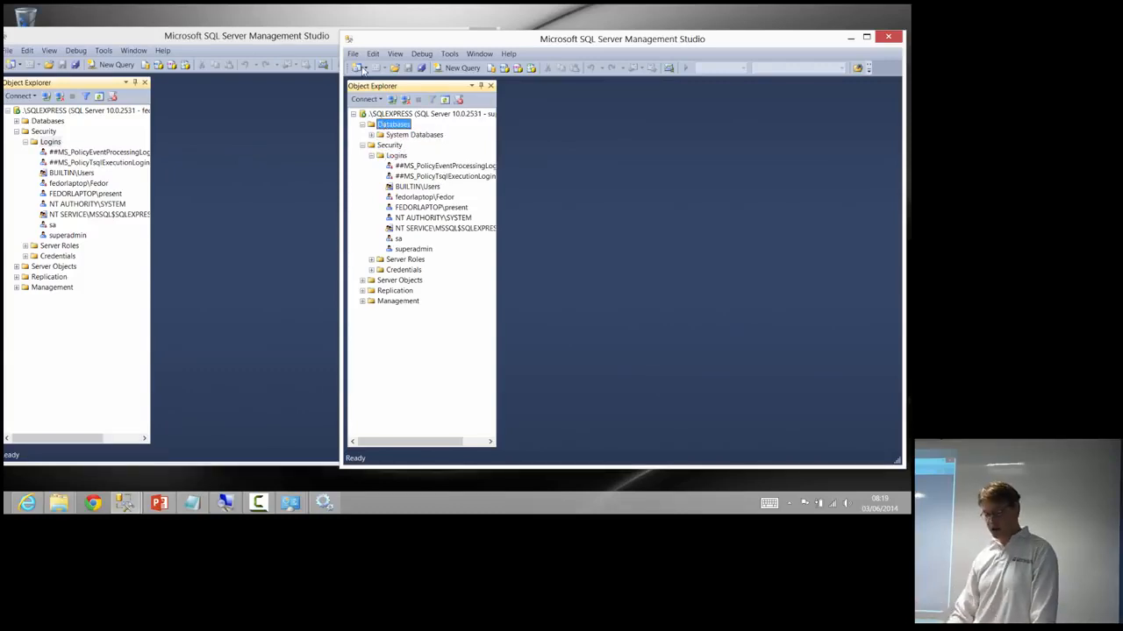
# Step: Deny the laptop's "present" Windows login permission to connect to the database engine, and set the login to Disabled
pyautogui.click(428, 208)
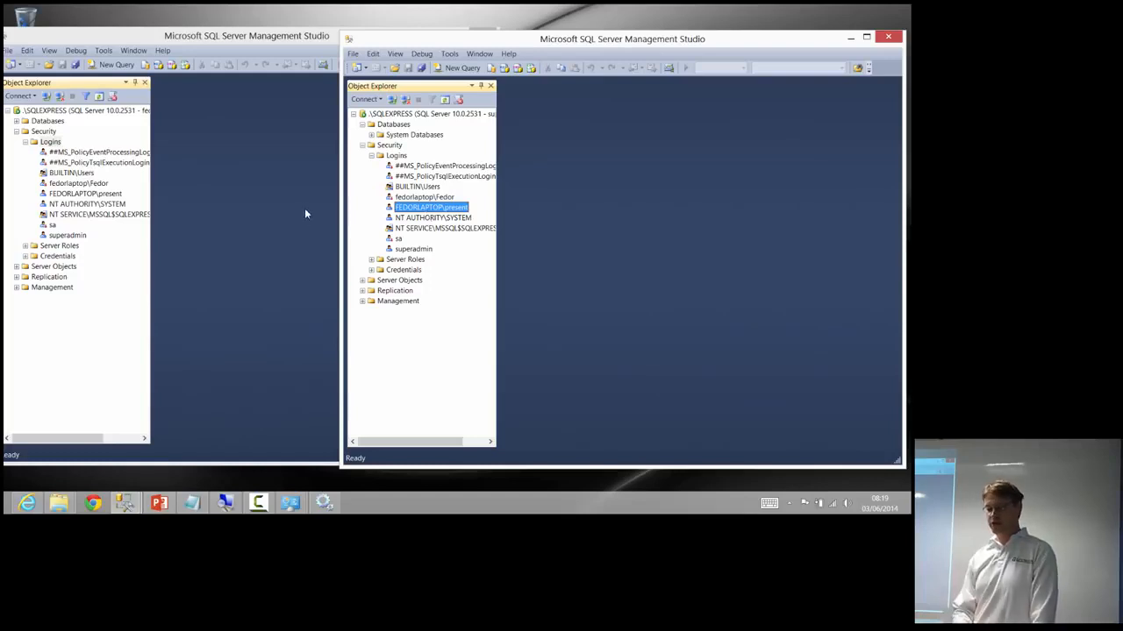
pyautogui.click(246, 220)
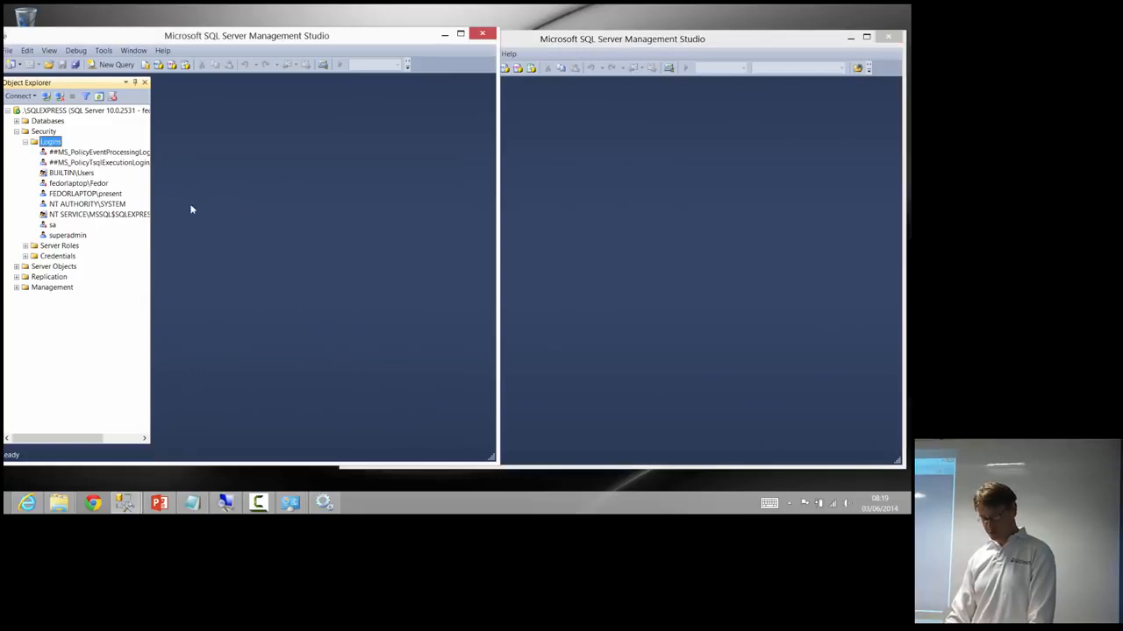
pyautogui.click(585, 234)
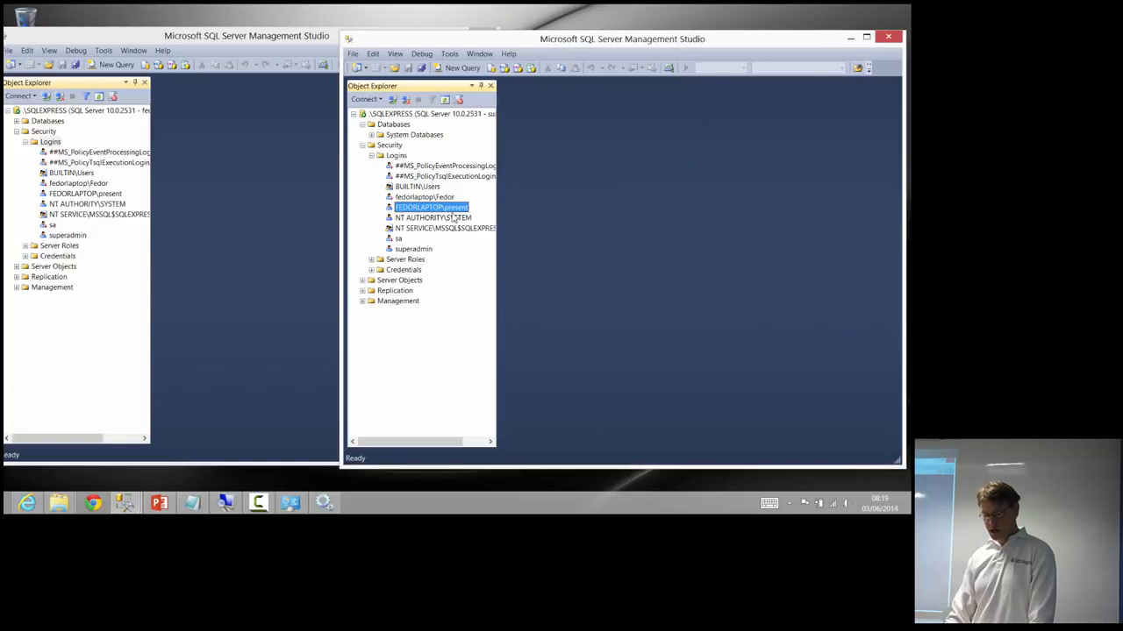
pyautogui.rightClick(453, 212)
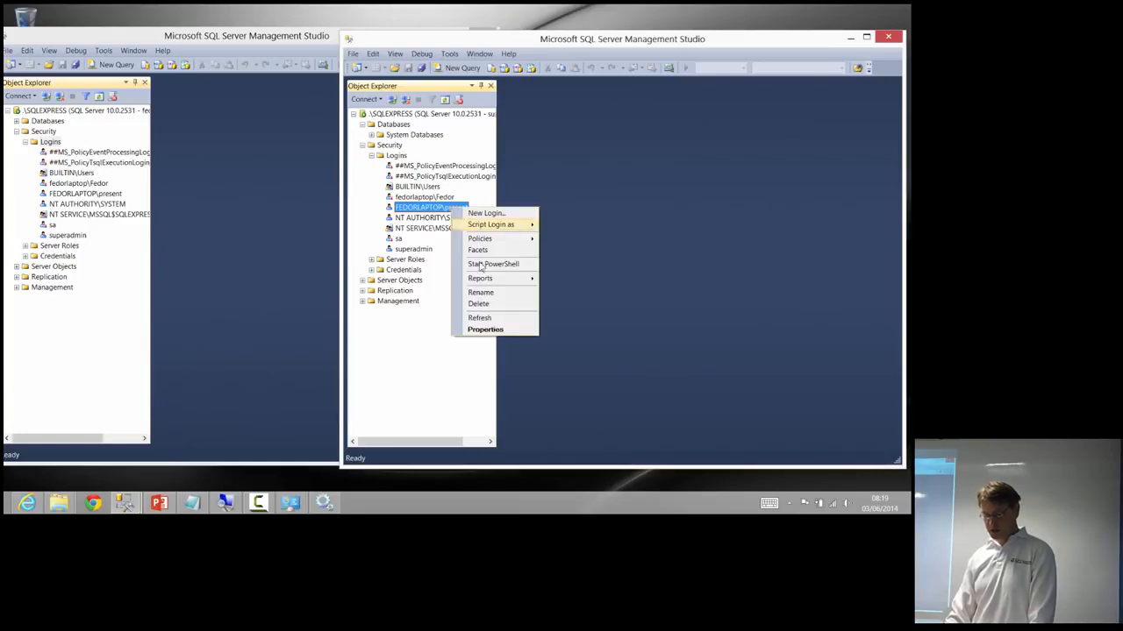
pyautogui.click(478, 329)
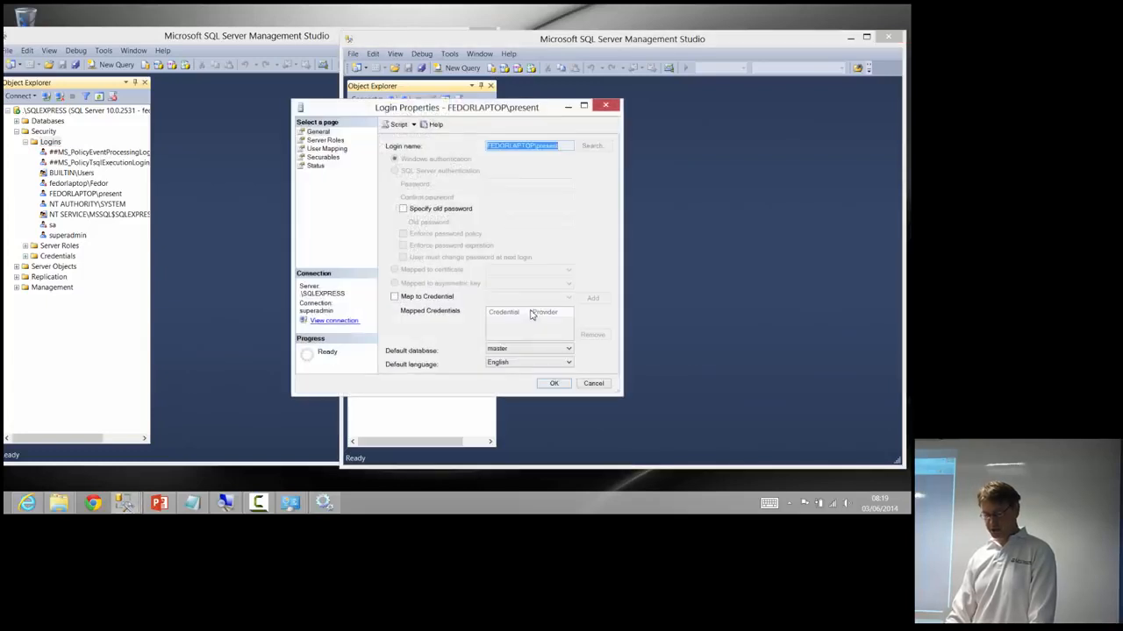
pyautogui.moveTo(455, 110); pyautogui.dragTo(567, 110)
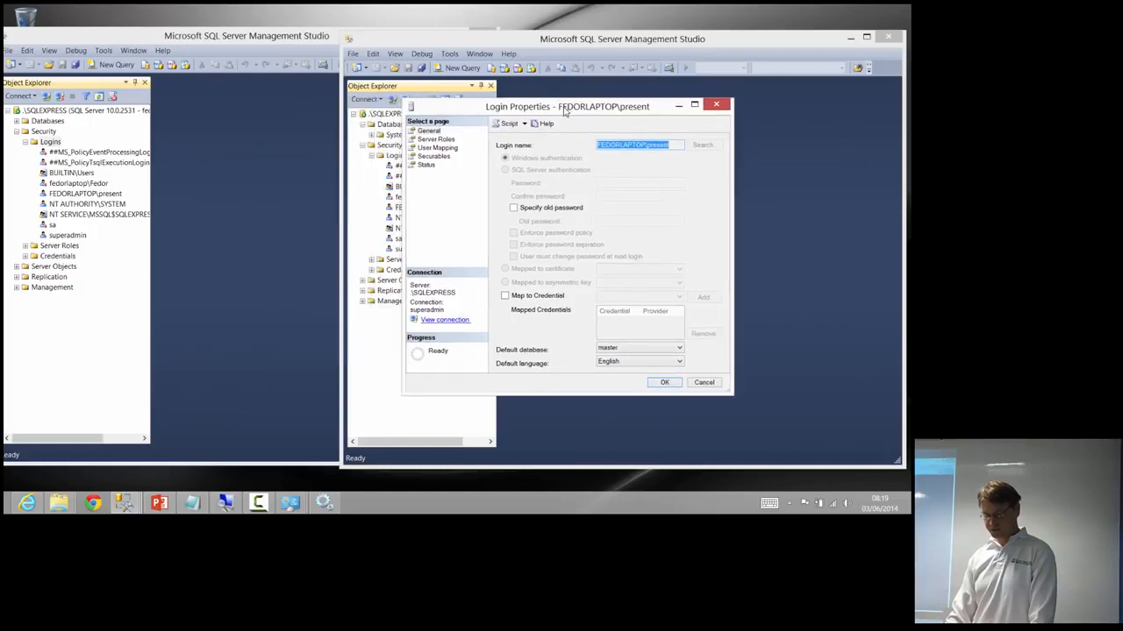
pyautogui.click(433, 167)
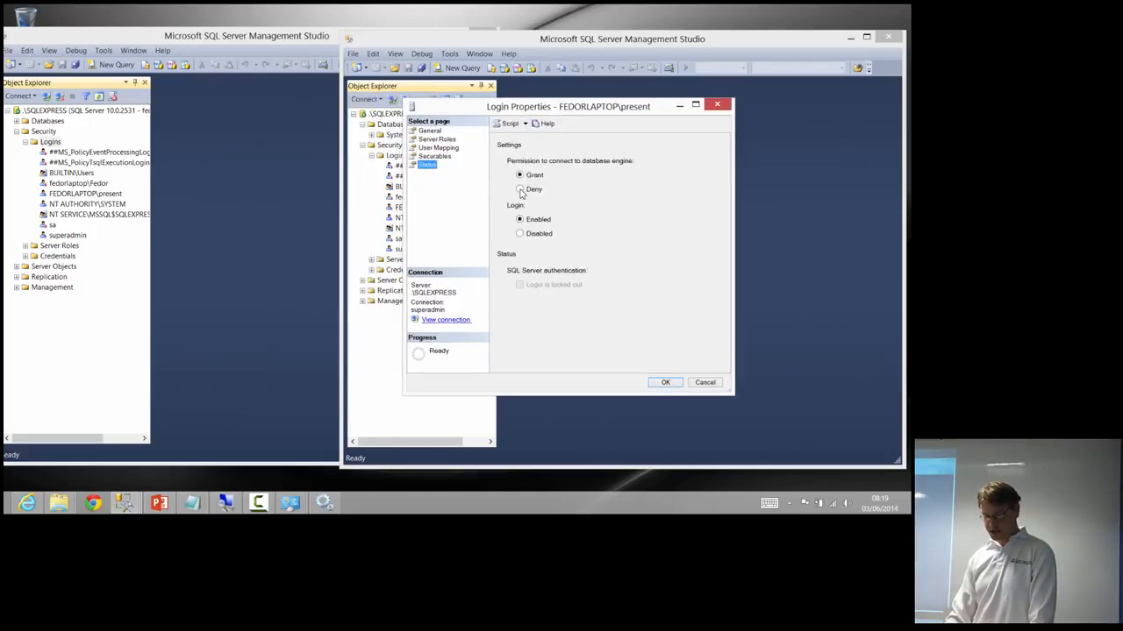
pyautogui.click(521, 191)
pyautogui.click(531, 241)
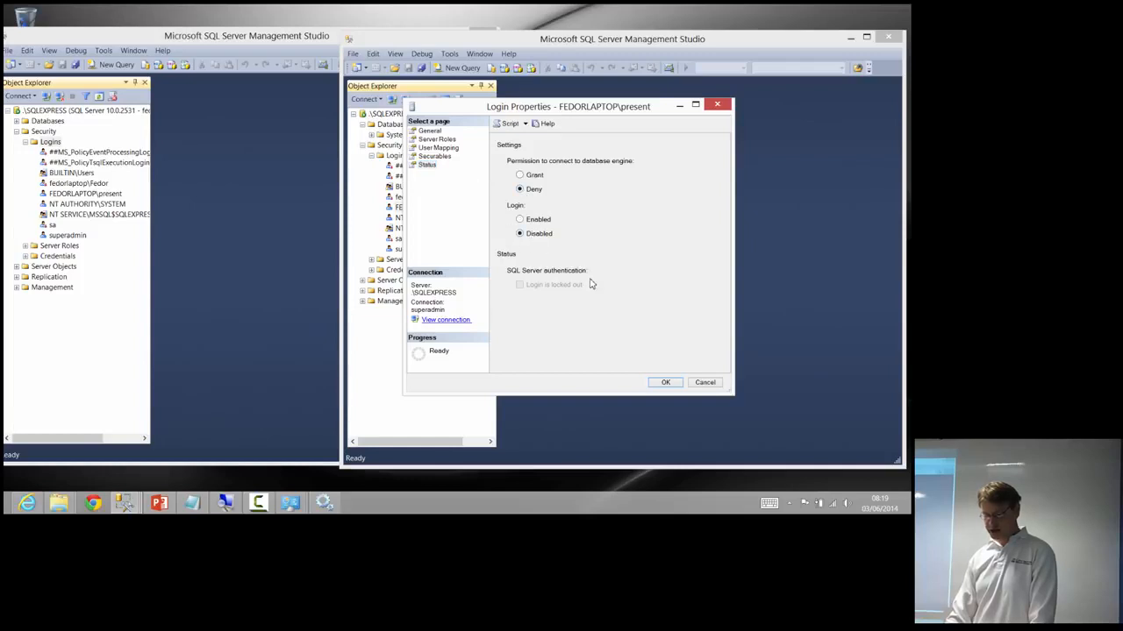
pyautogui.click(667, 384)
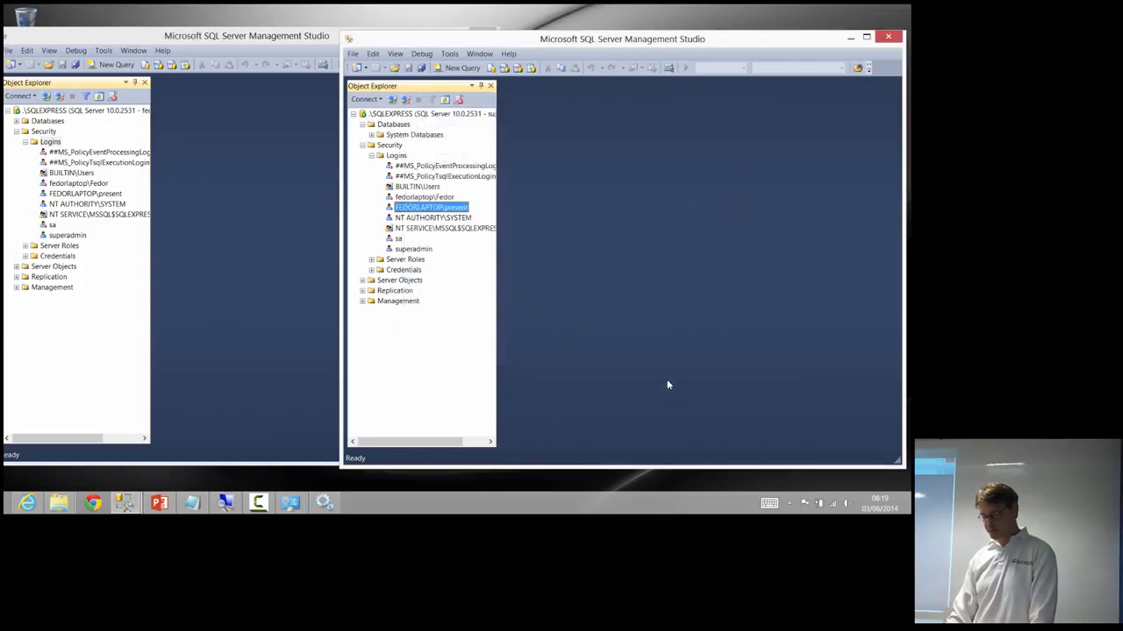
# Step: In the Windows-authenticated session, collapse the Logins folder and try to create a new database
pyautogui.click(215, 191)
pyautogui.click(51, 141)
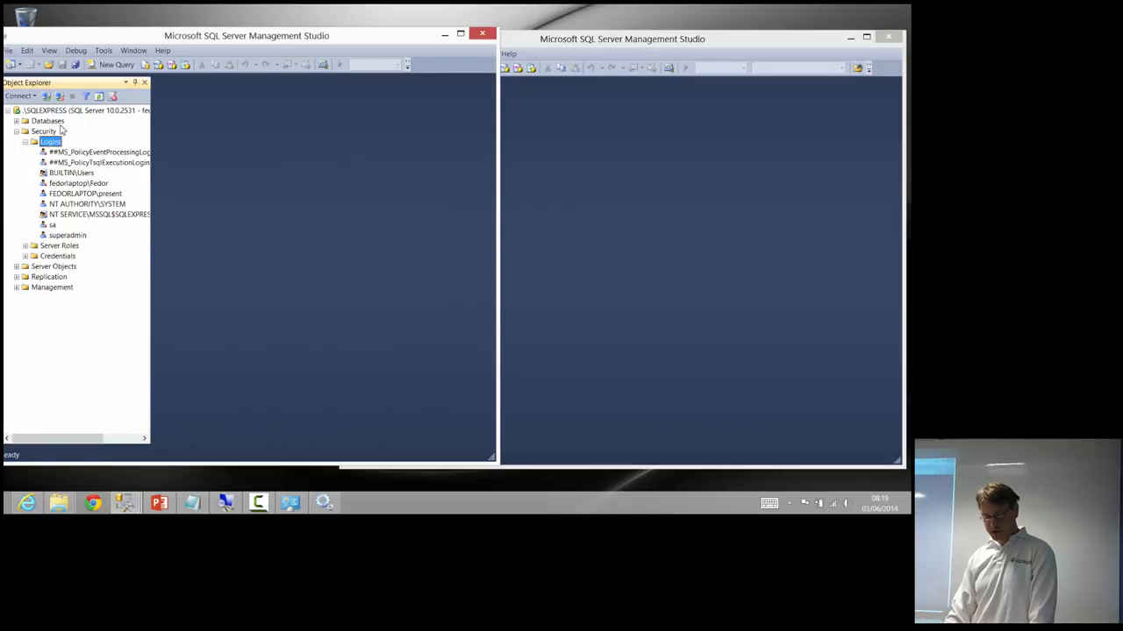
pyautogui.moveTo(110, 42); pyautogui.dragTo(156, 46)
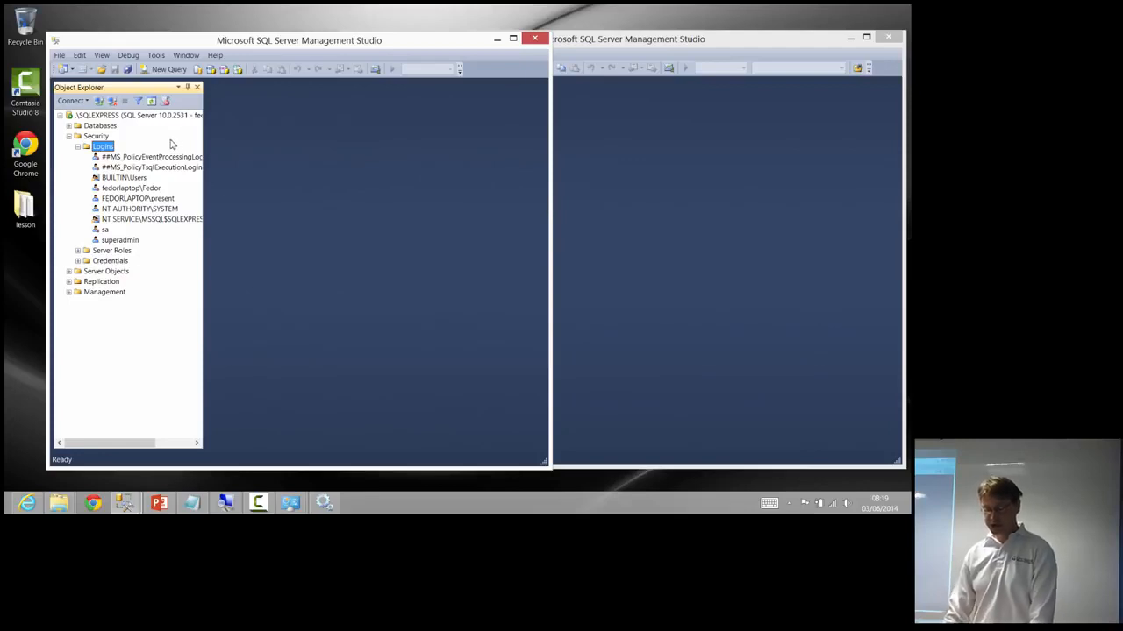
pyautogui.click(102, 128)
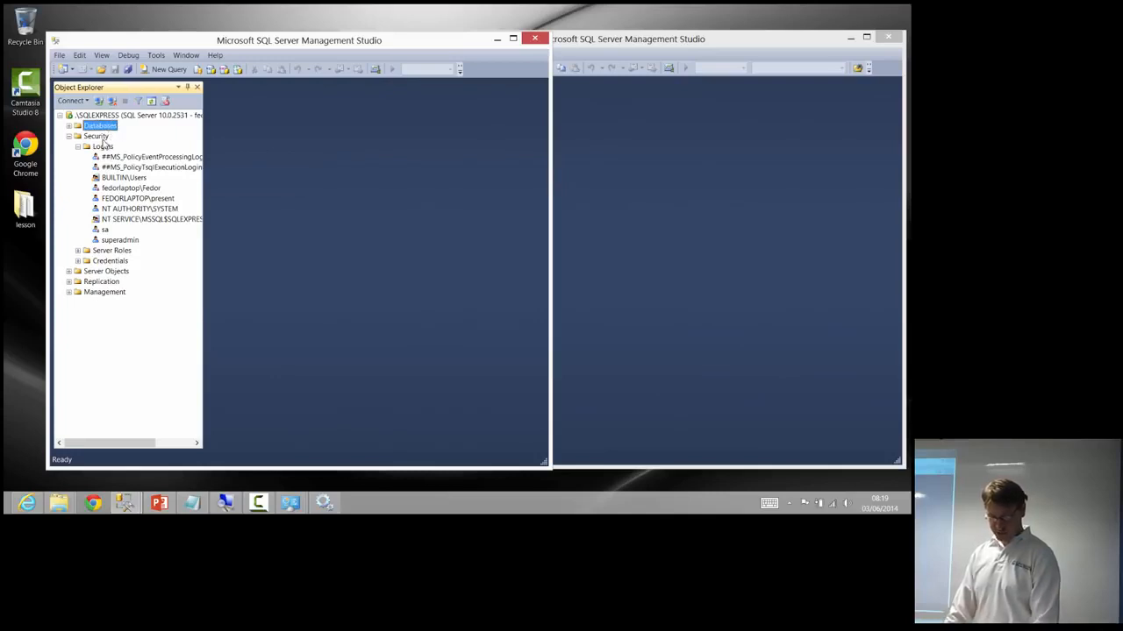
pyautogui.doubleClick(99, 146)
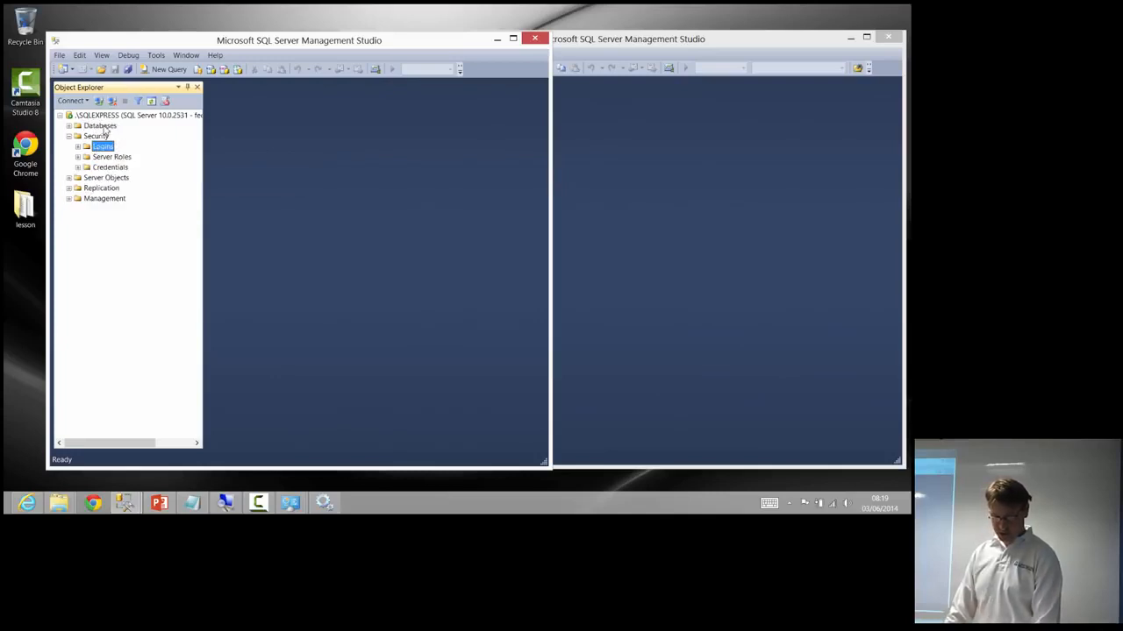
pyautogui.click(103, 127)
pyautogui.rightClick(104, 130)
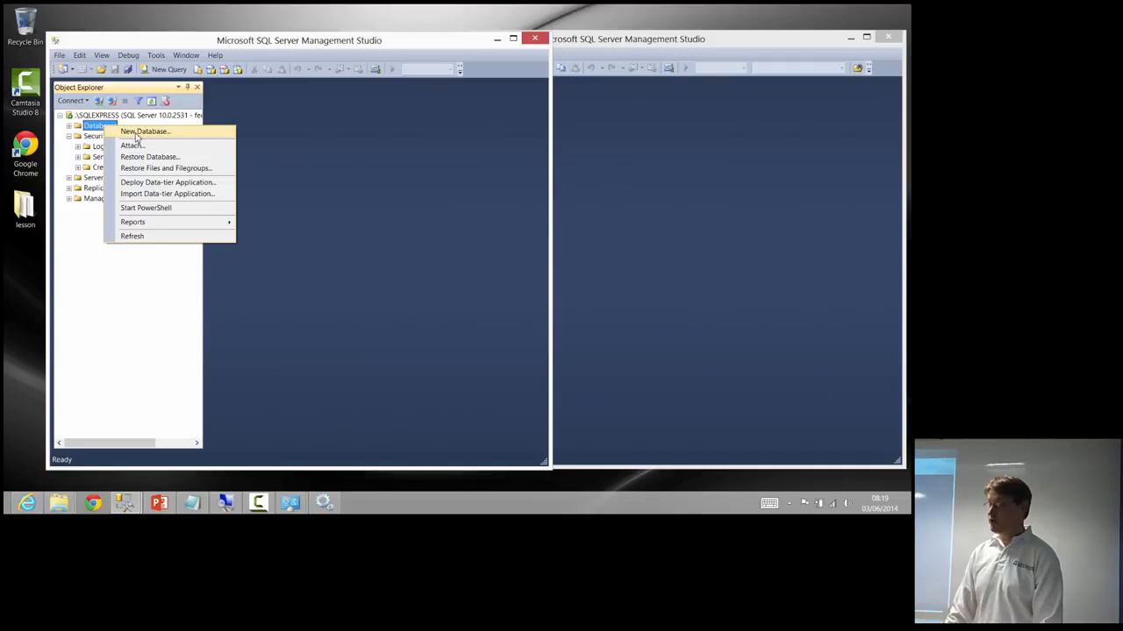
pyautogui.click(136, 136)
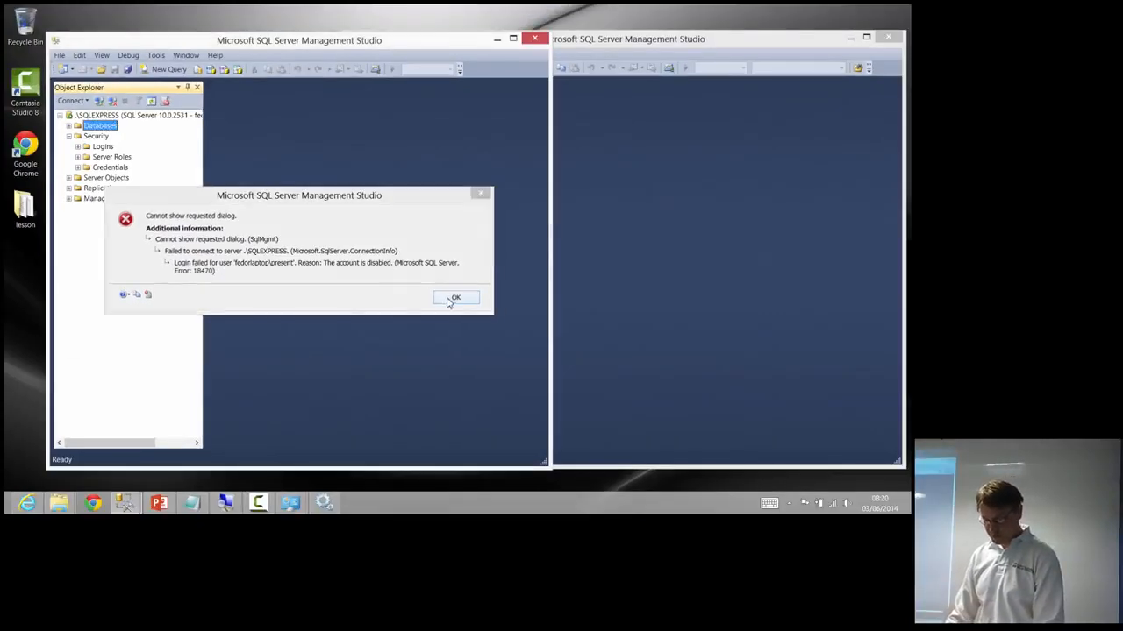
pyautogui.click(454, 299)
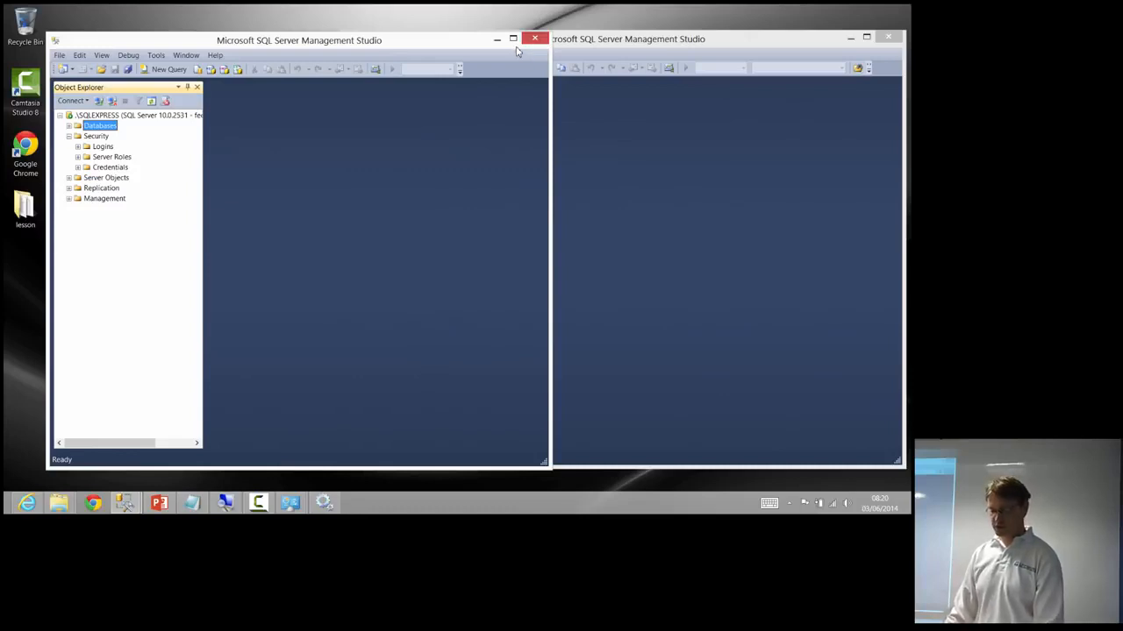
# Step: Close the Windows-authenticated Management Studio session and maximize the superadmin session's window
pyautogui.click(545, 40)
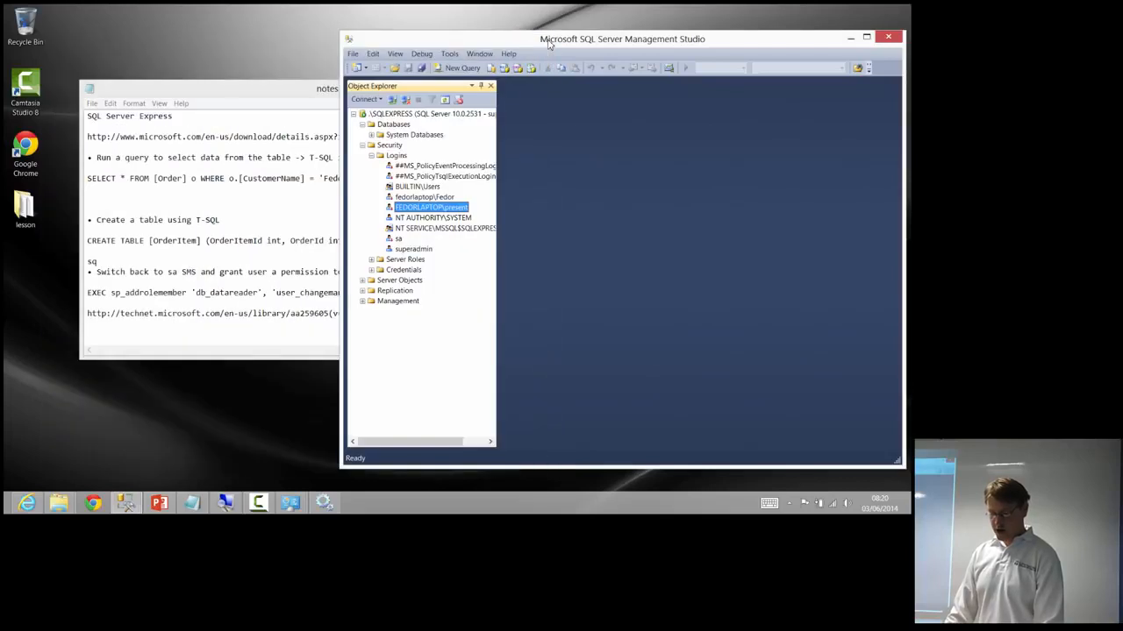
pyautogui.doubleClick(549, 44)
pyautogui.click(74, 218)
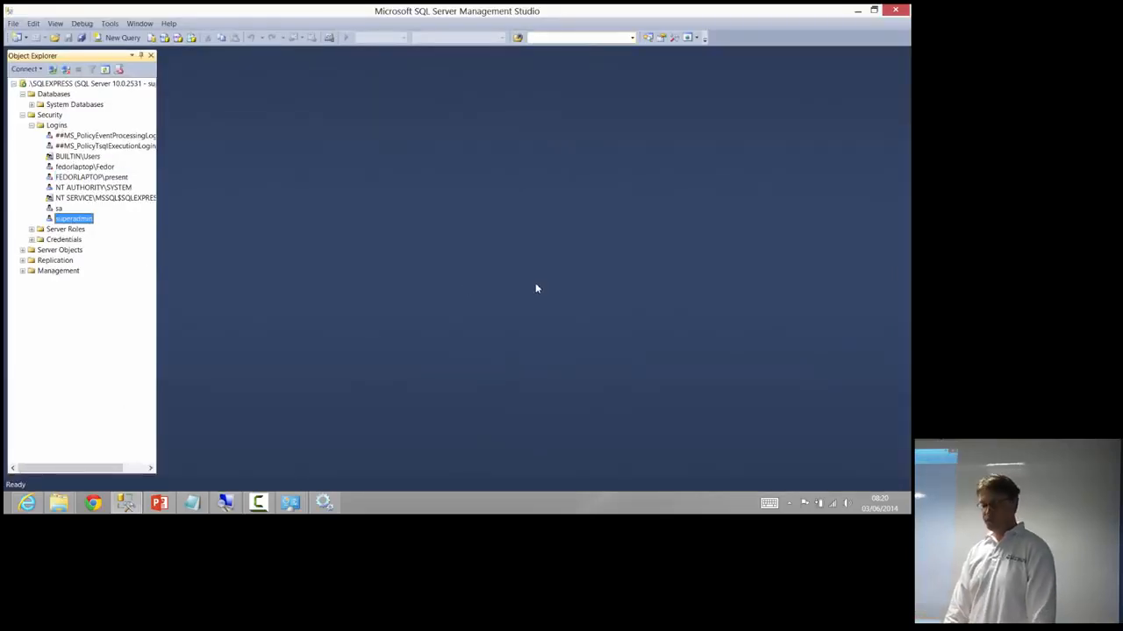
# Step: Collapse the Security folder in the superadmin session's object tree
pyautogui.click(53, 117)
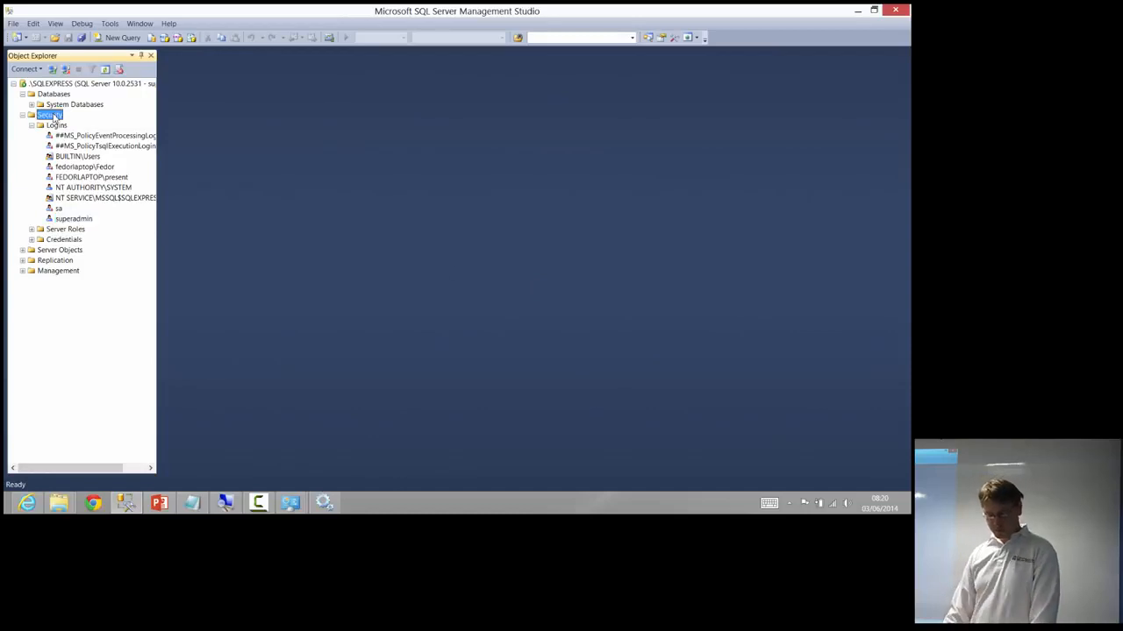
pyautogui.doubleClick(52, 117)
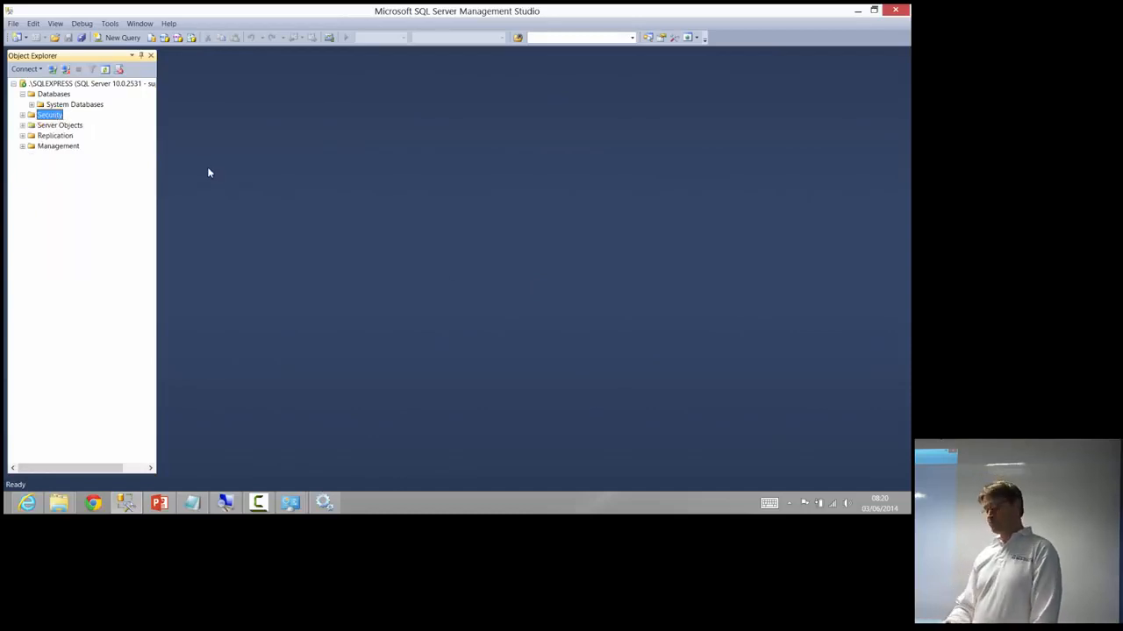
pyautogui.press('Right')
pyautogui.press('Down')
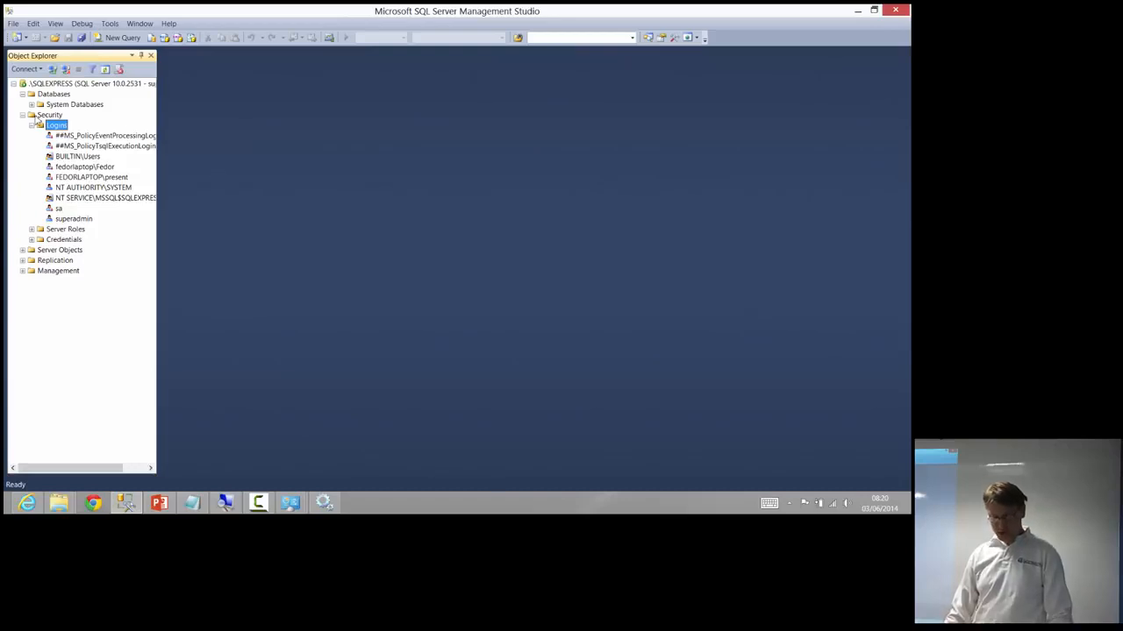
pyautogui.doubleClick(41, 116)
# Step: Start a new database in the Databases folder and name it newdatabase
pyautogui.click(48, 95)
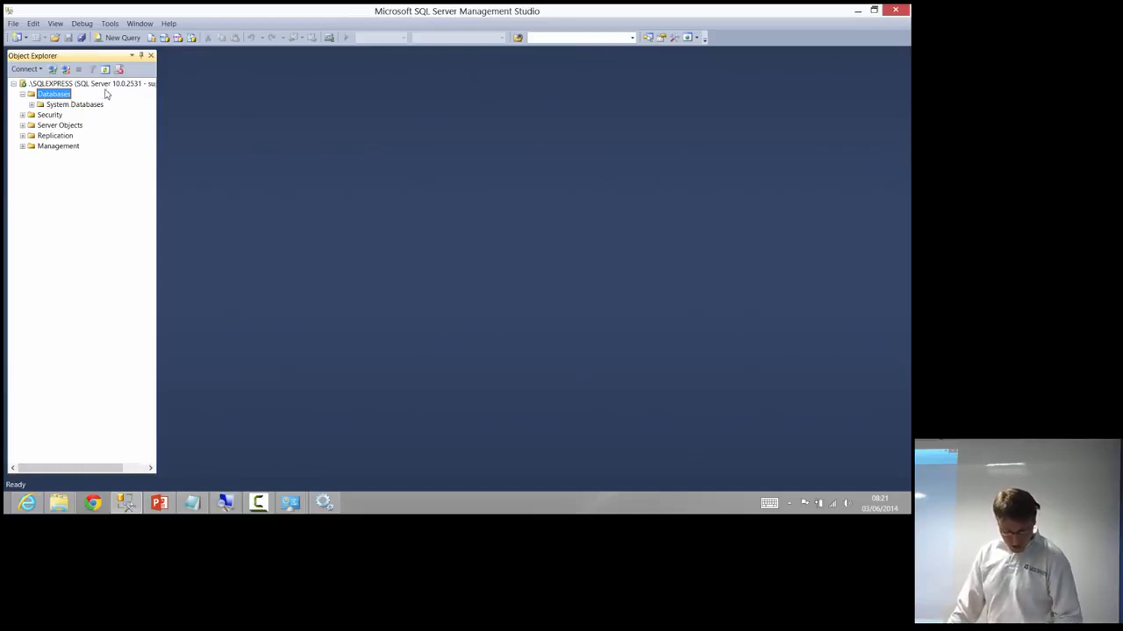
pyautogui.rightClick(67, 97)
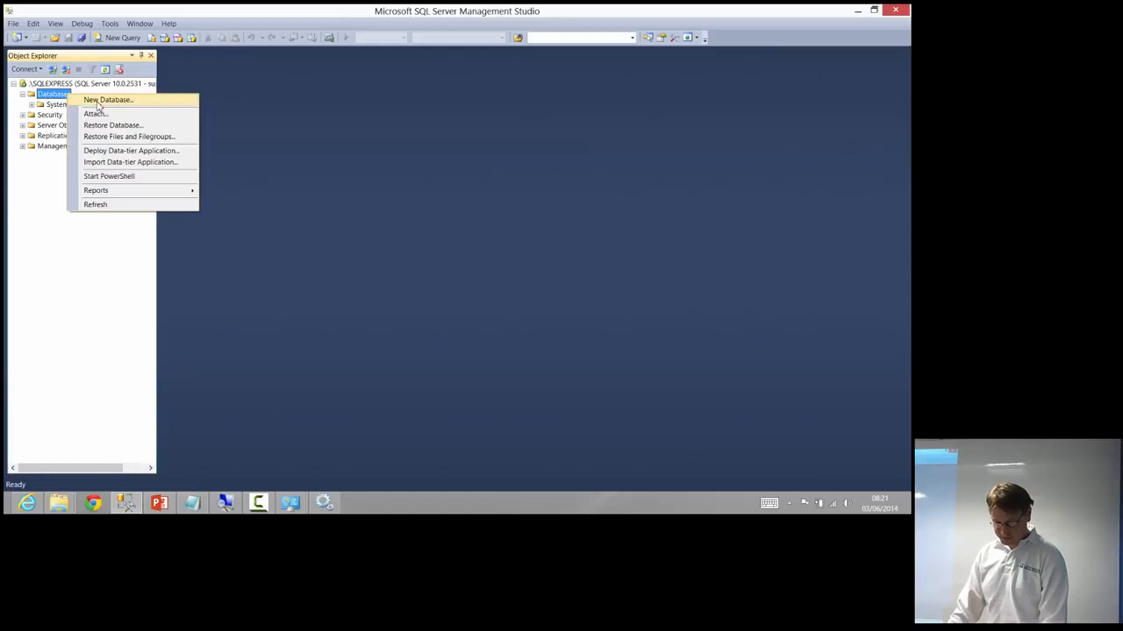
pyautogui.click(96, 102)
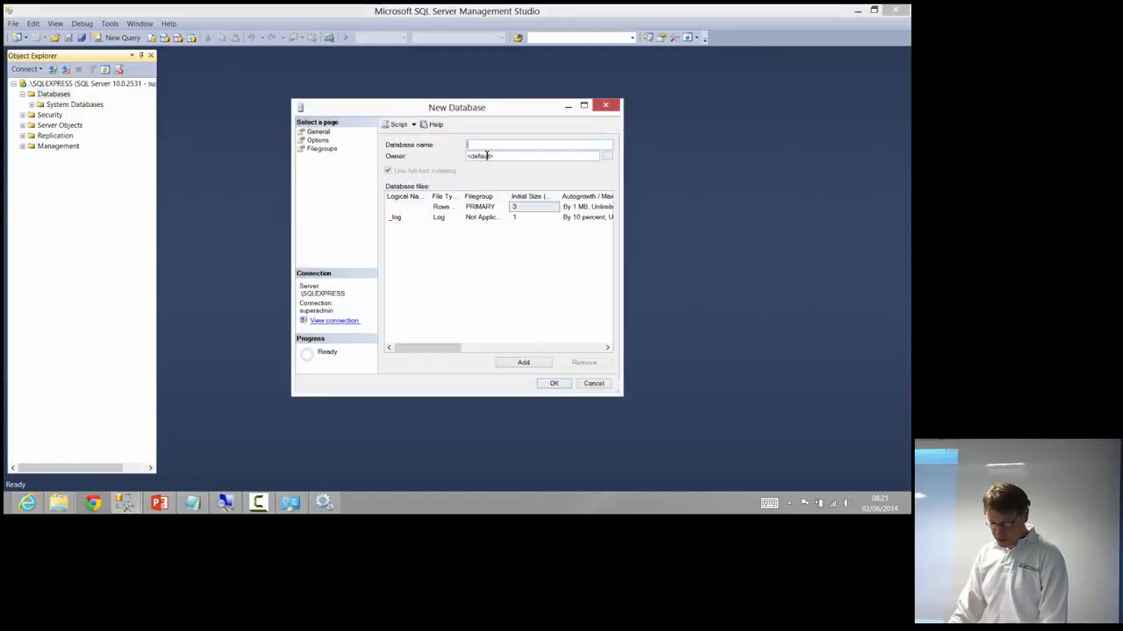
pyautogui.write('new')
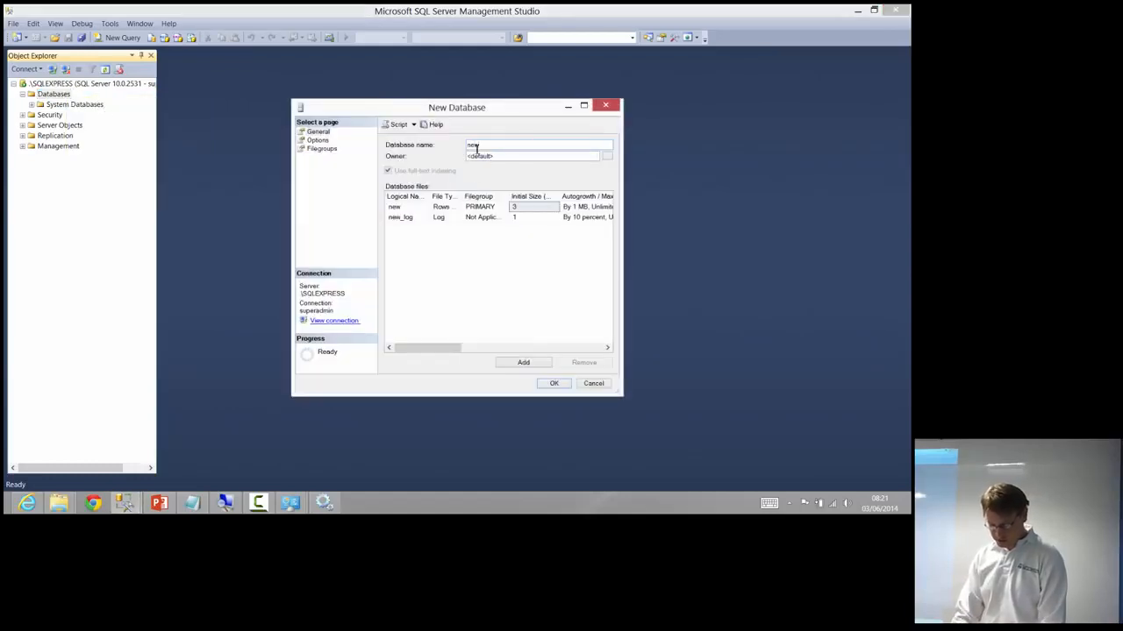
pyautogui.write('database')
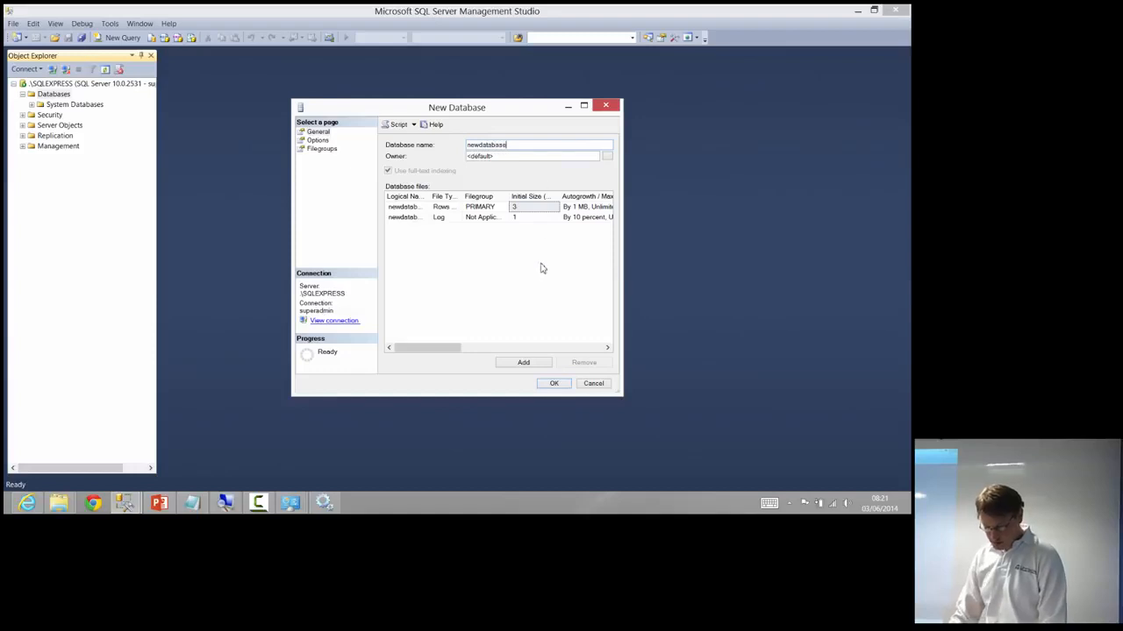
# Step: Widen the File Type column in the database files list and look at the data and log file types
pyautogui.click(446, 209)
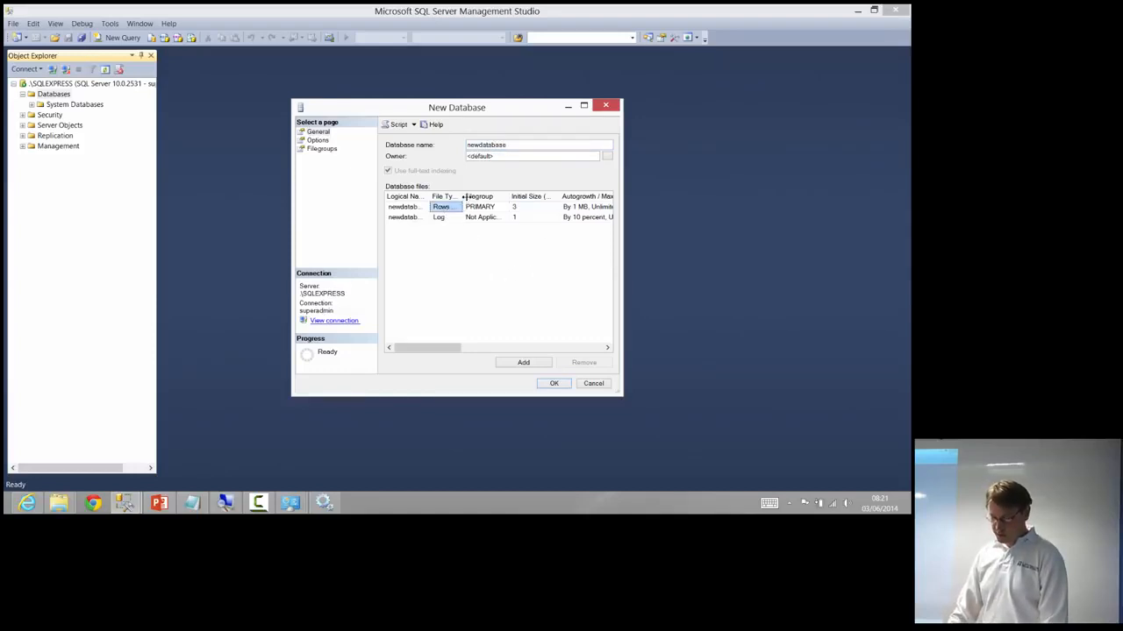
pyautogui.moveTo(463, 196); pyautogui.dragTo(482, 196)
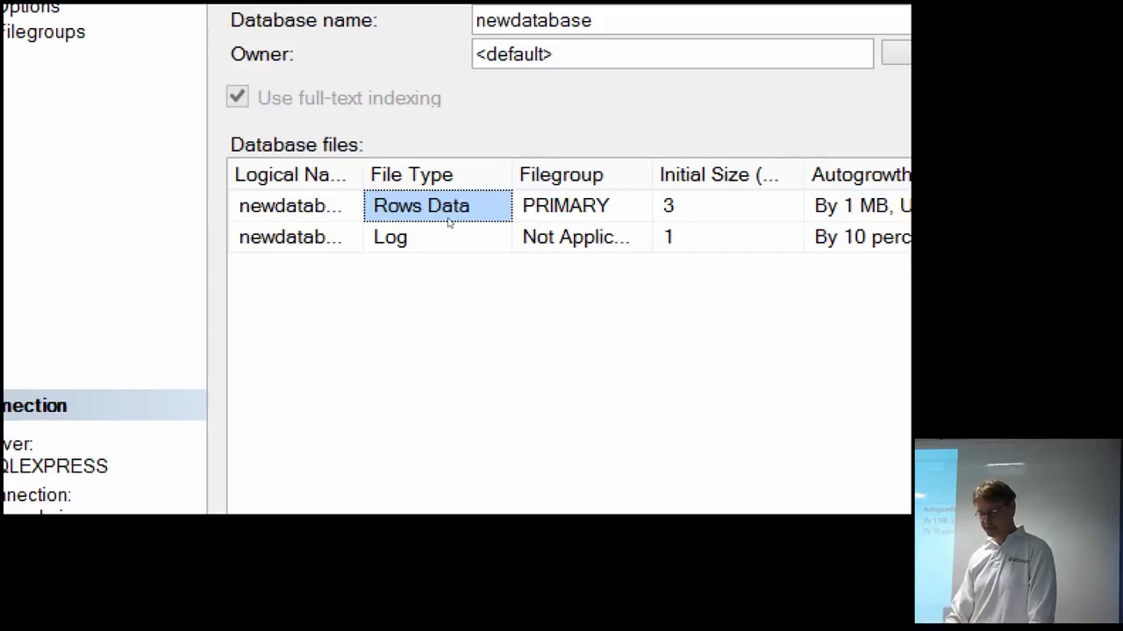
pyautogui.press('Down')
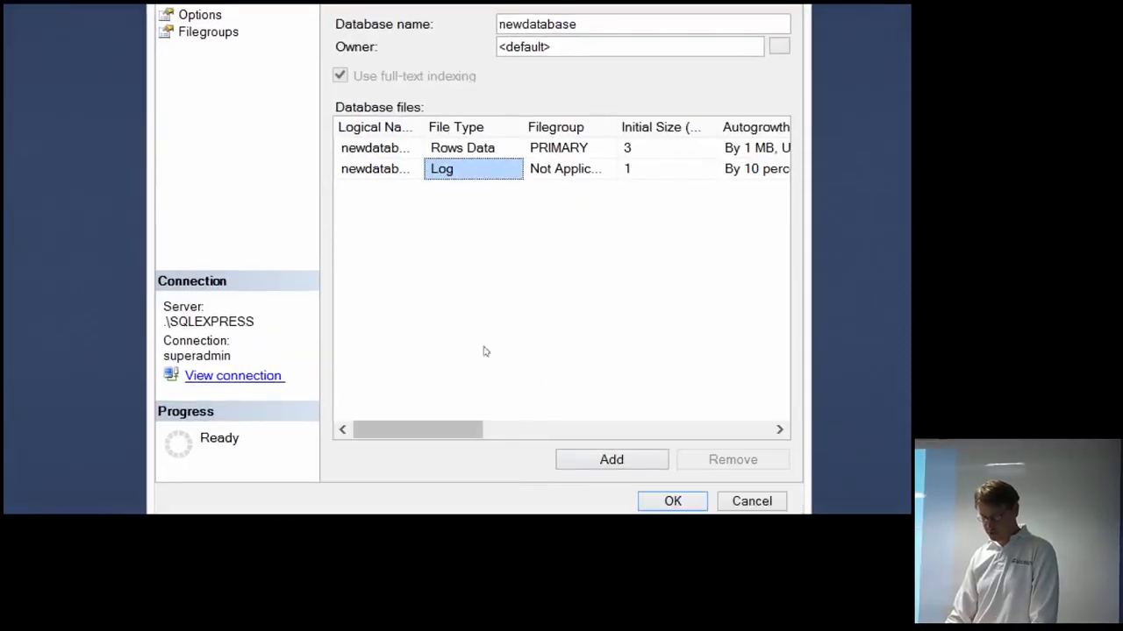
# Step: Set the storage path of the rows data file to c:\sqldata
pyautogui.hscroll(6, 483, 351)
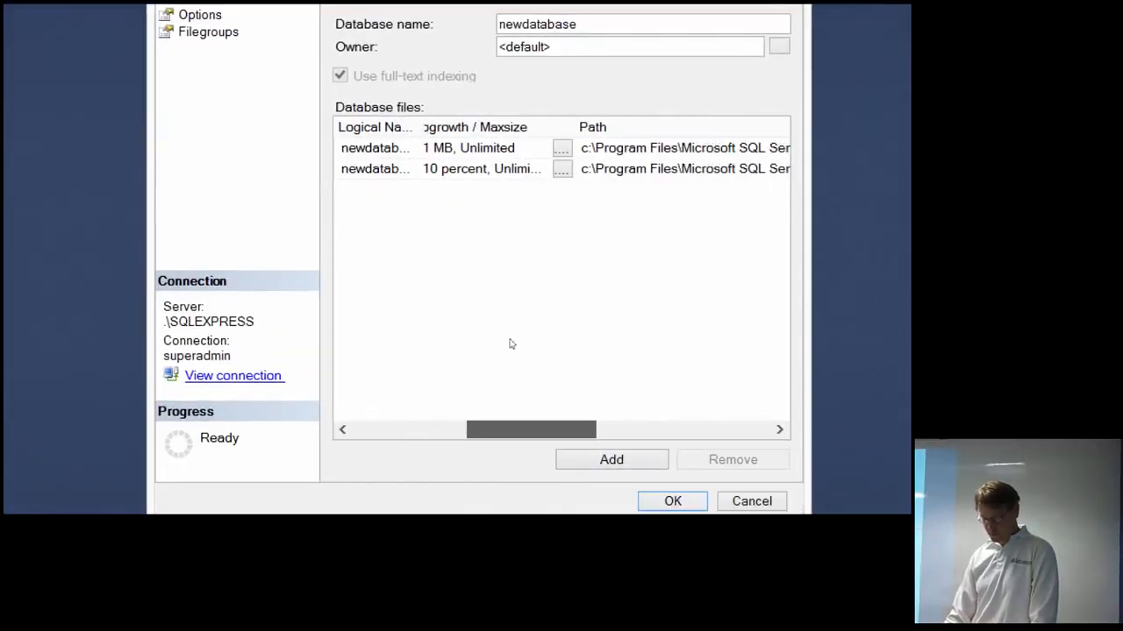
pyautogui.click(676, 148)
pyautogui.hotkey('ctrl', 'a')
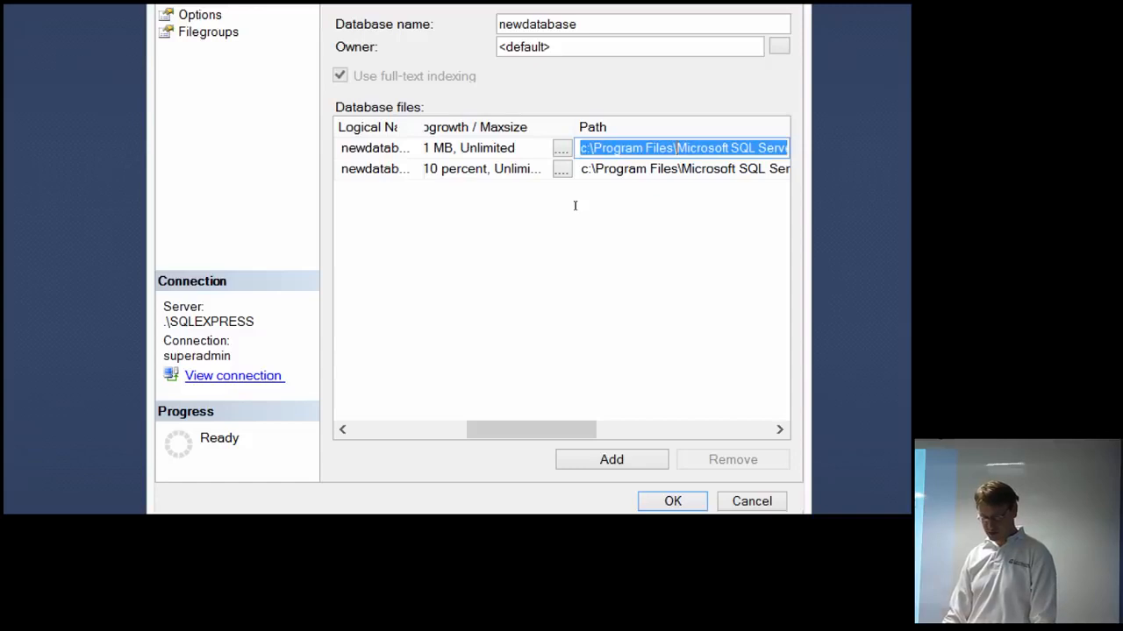
pyautogui.write('c:\\sa')
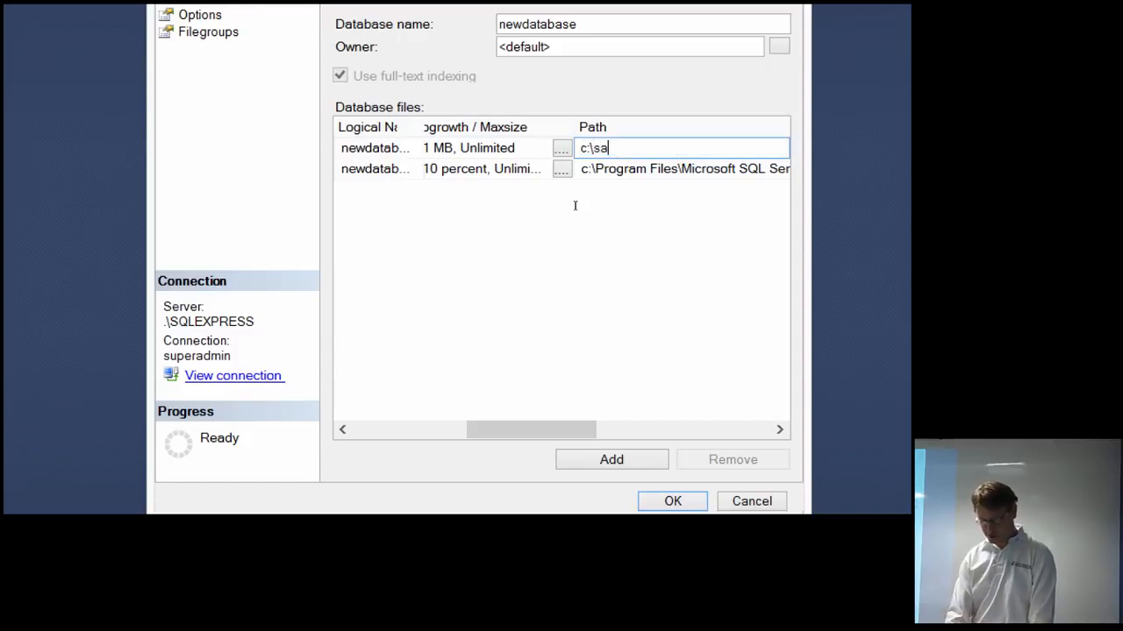
pyautogui.press('BackSpace')
pyautogui.press('BackSpace')
pyautogui.write('sqldata')
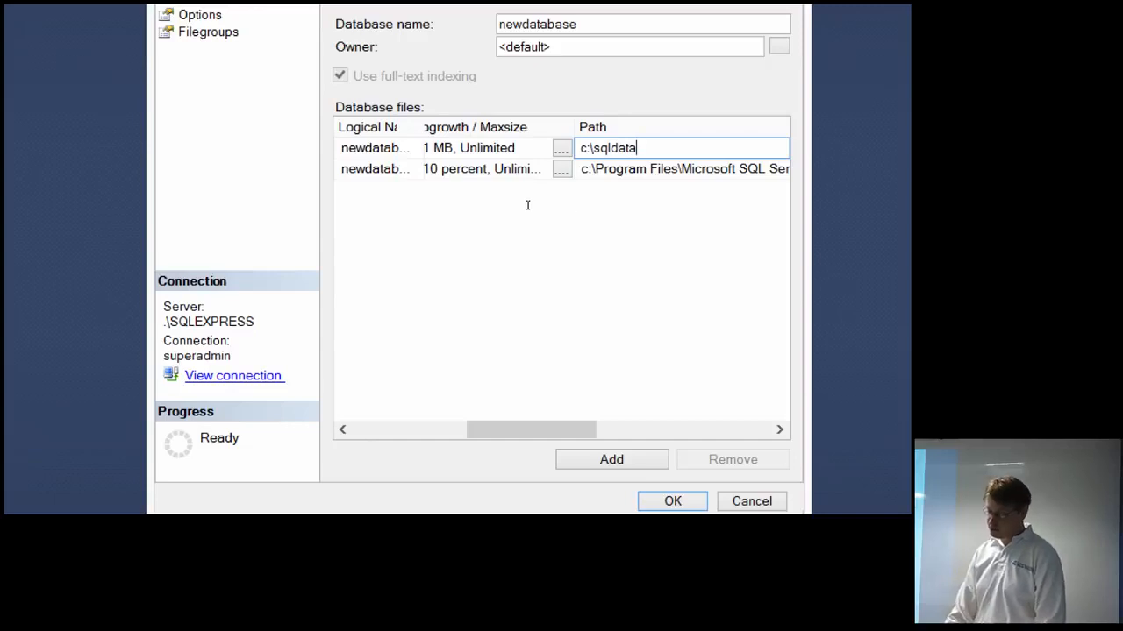
# Step: Set the log file's storage path to c:\sqllog and create the database
pyautogui.press('Down')
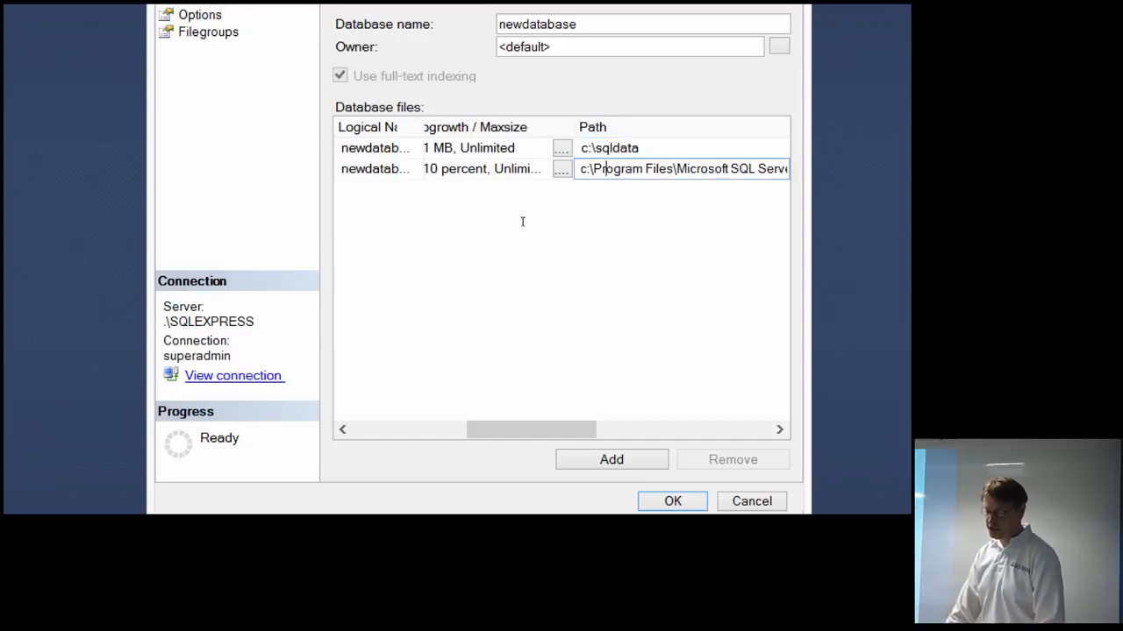
pyautogui.hotkey('ctrl', 'a')
pyautogui.write('c:\\')
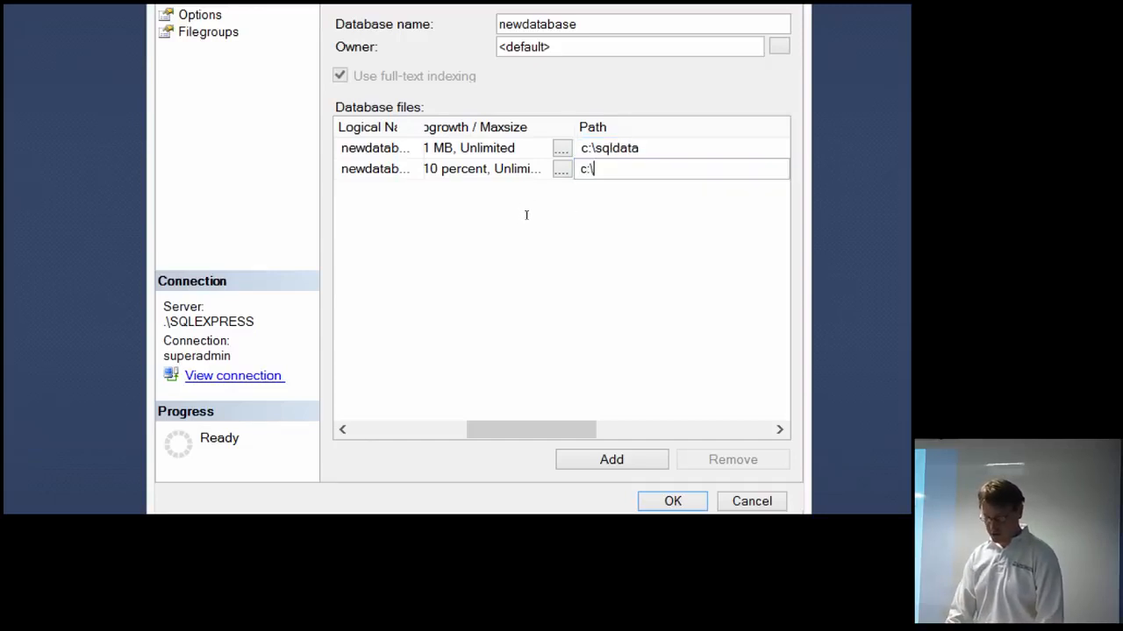
pyautogui.write('sqllog')
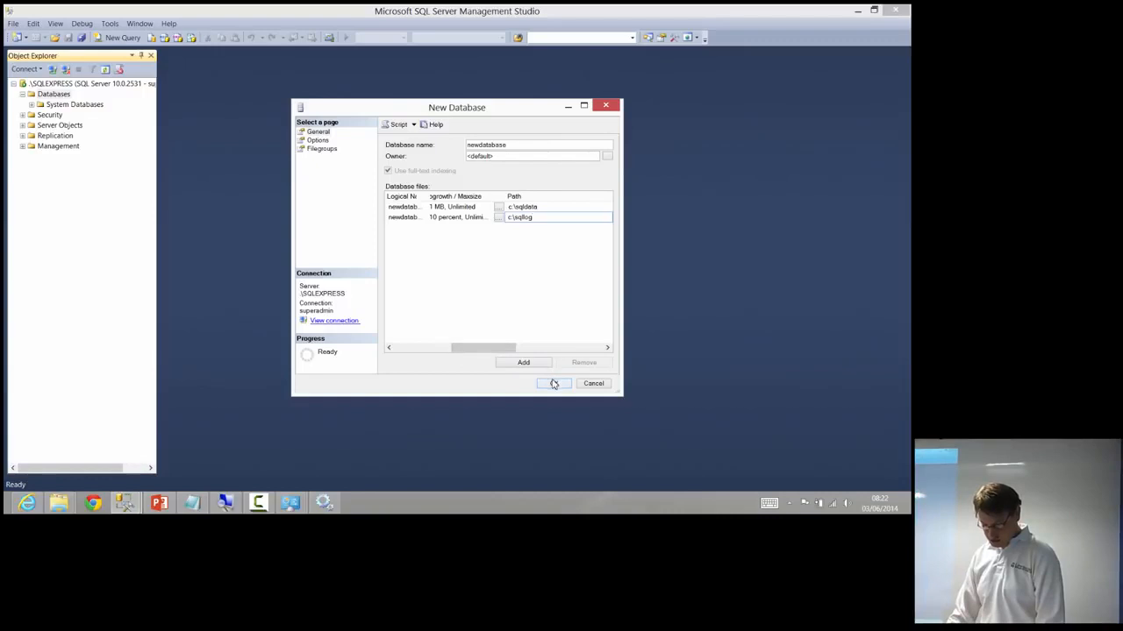
pyautogui.click(554, 384)
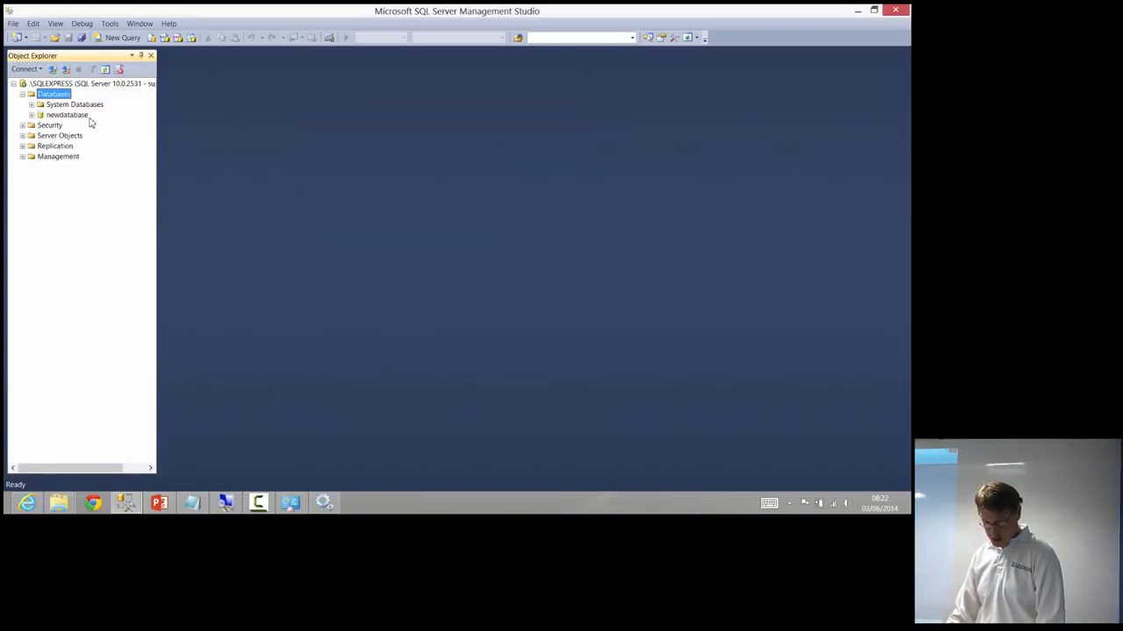
# Step: Expand newdatabase in the object tree
pyautogui.click(86, 117)
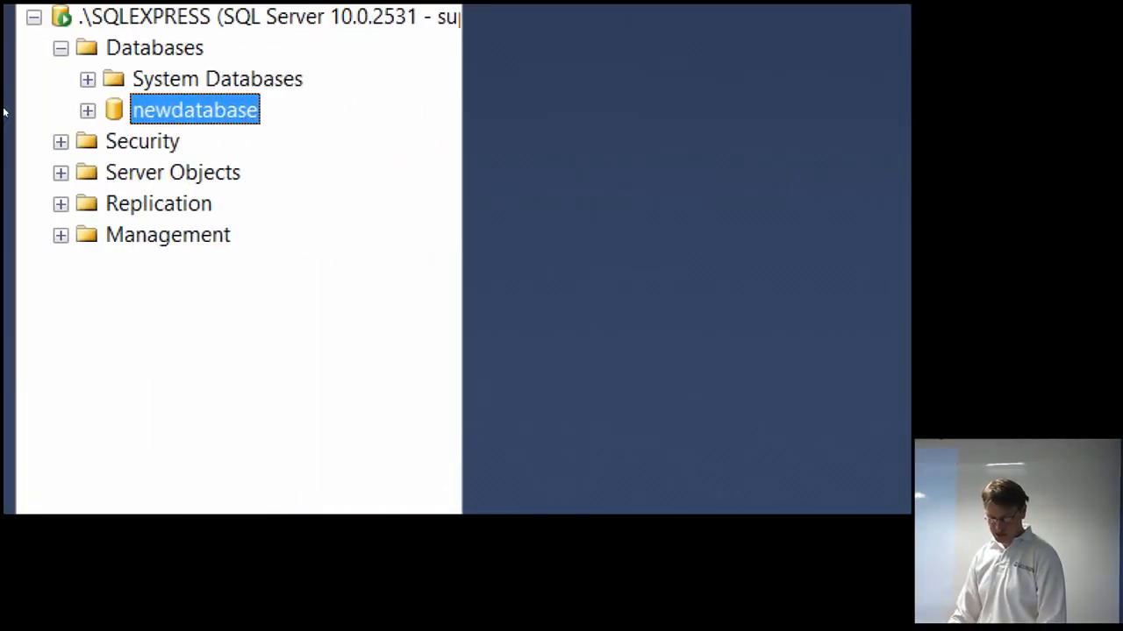
pyautogui.press('Right')
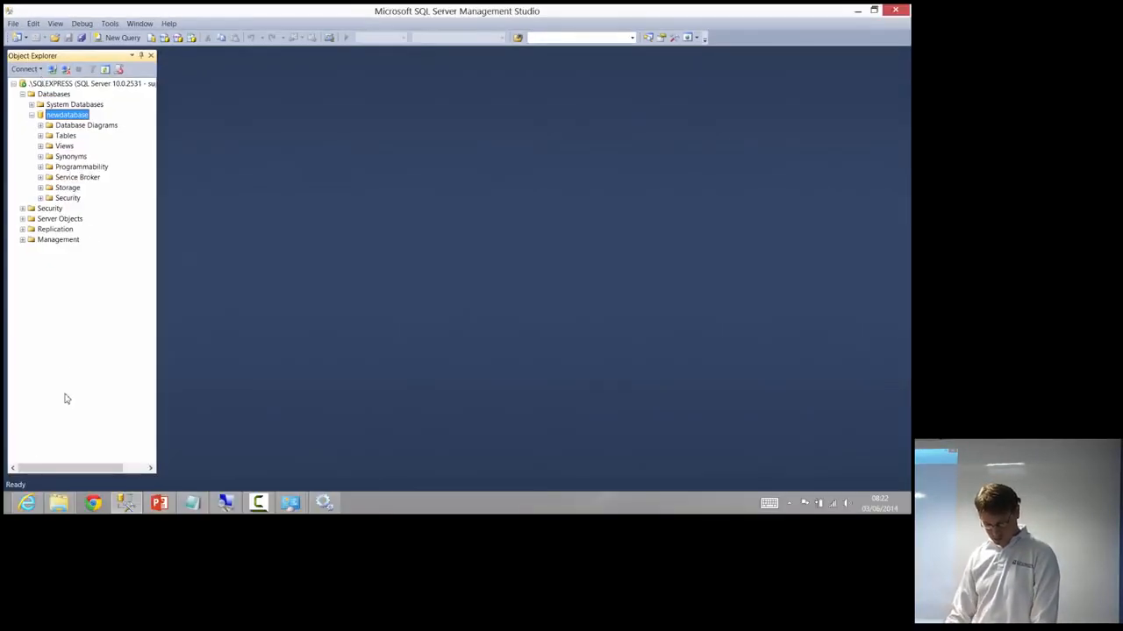
# Step: Switch to the SqlData window in File Explorer, view the C: drive's folders, and reopen the SqlData folder
pyautogui.click(58, 502)
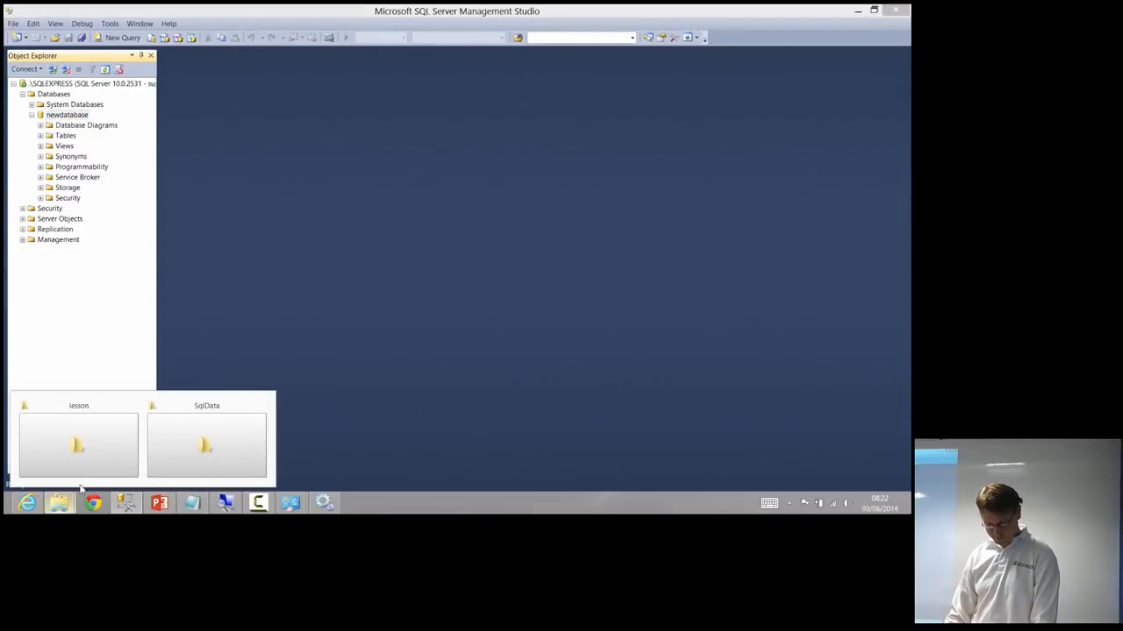
pyautogui.click(174, 451)
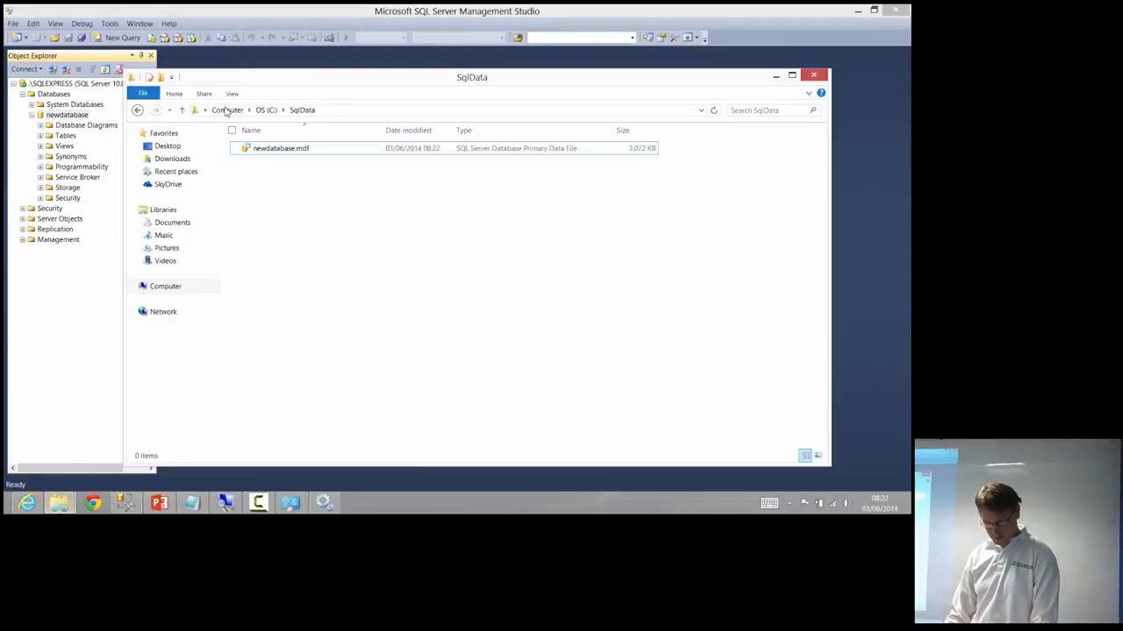
pyautogui.click(266, 110)
pyautogui.click(277, 339)
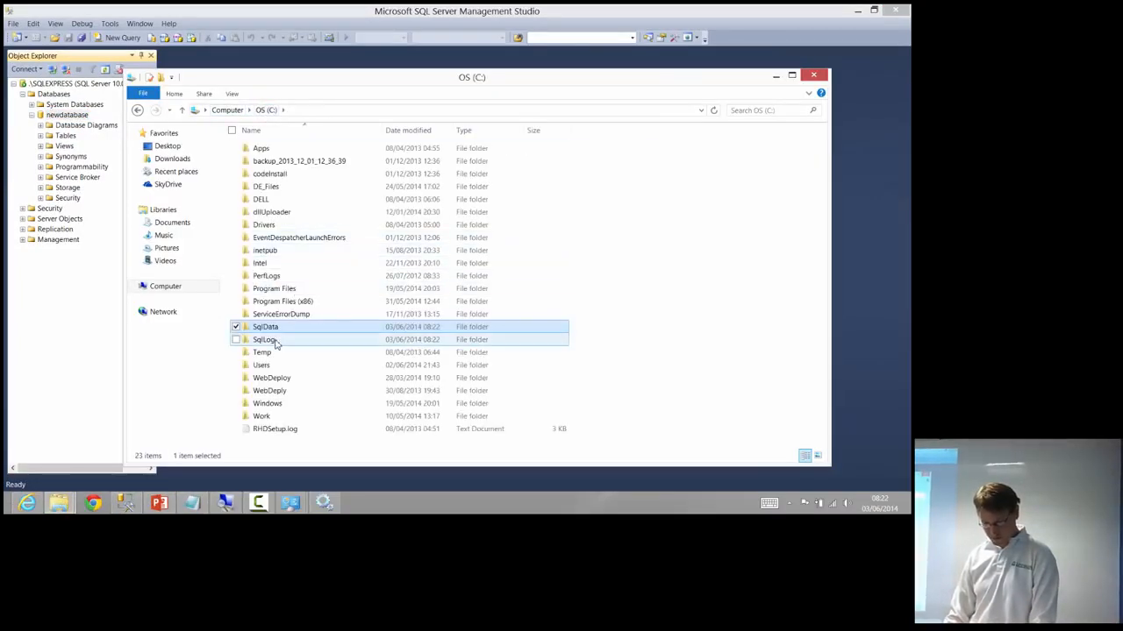
pyautogui.click(279, 330)
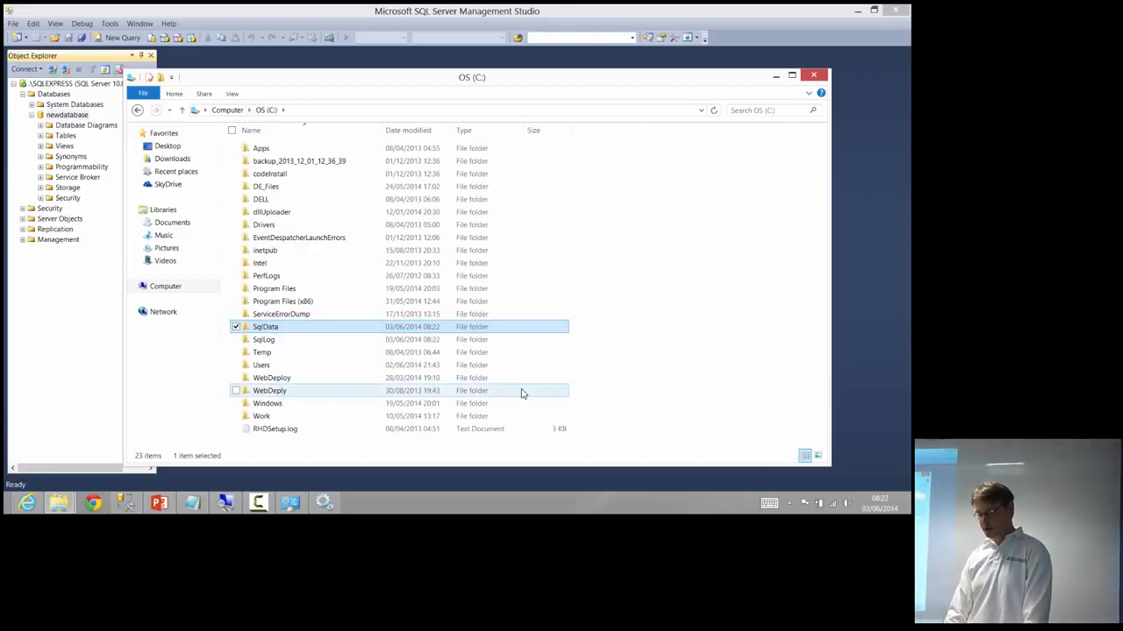
pyautogui.press('Return')
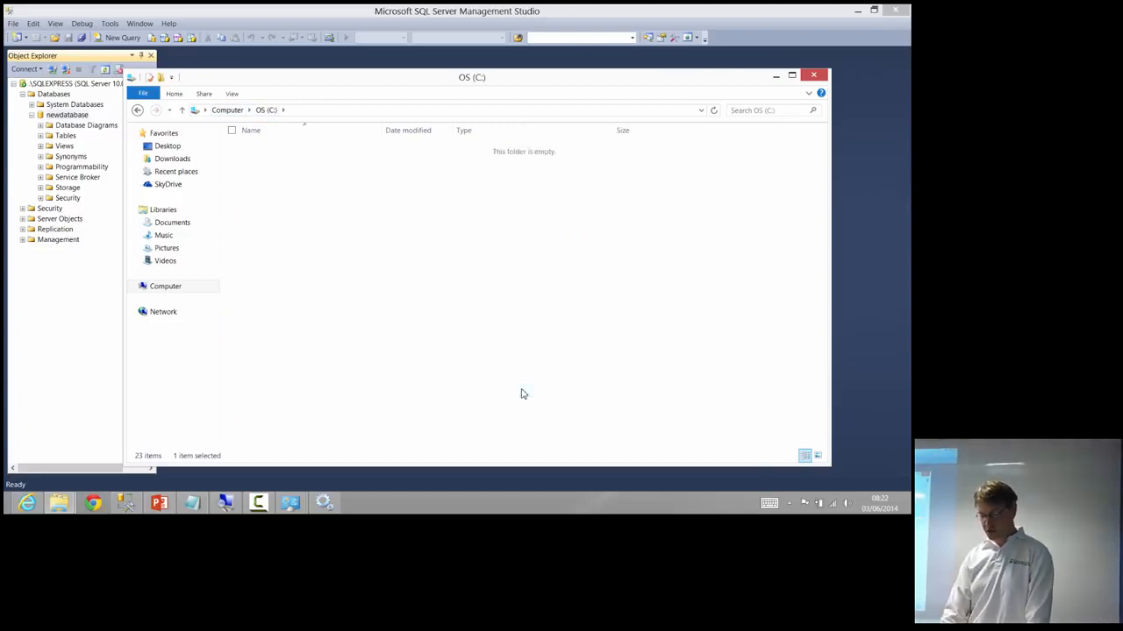
# Step: Try to delete newdatabase.mdf from the SqlData folder with administrator permission
pyautogui.press('Down')
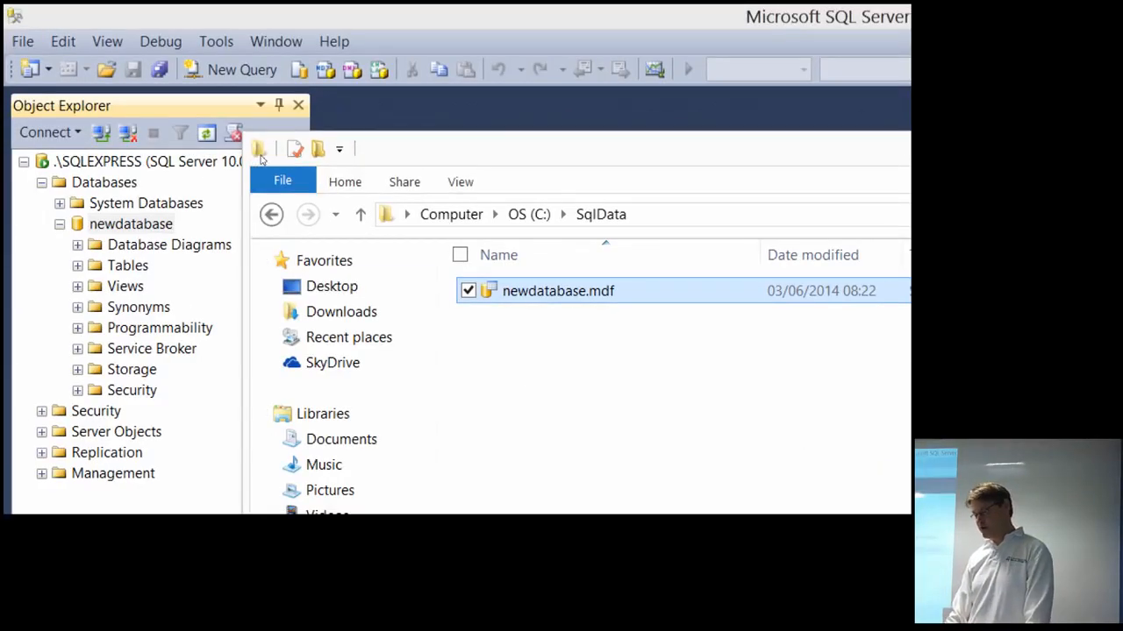
pyautogui.press('Delete')
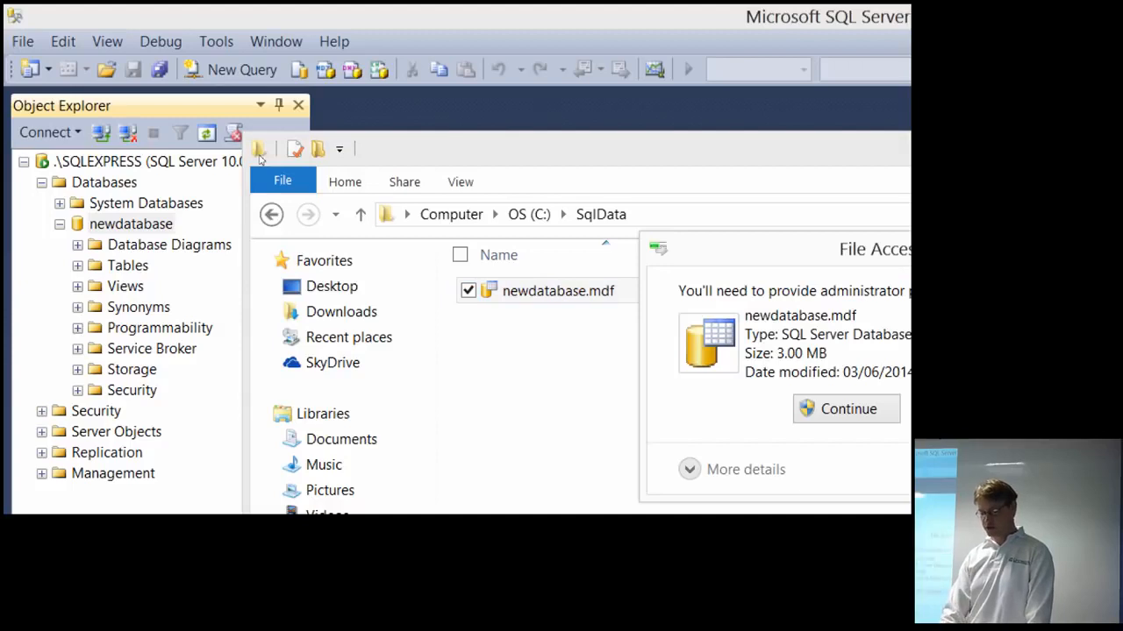
pyautogui.press('Return')
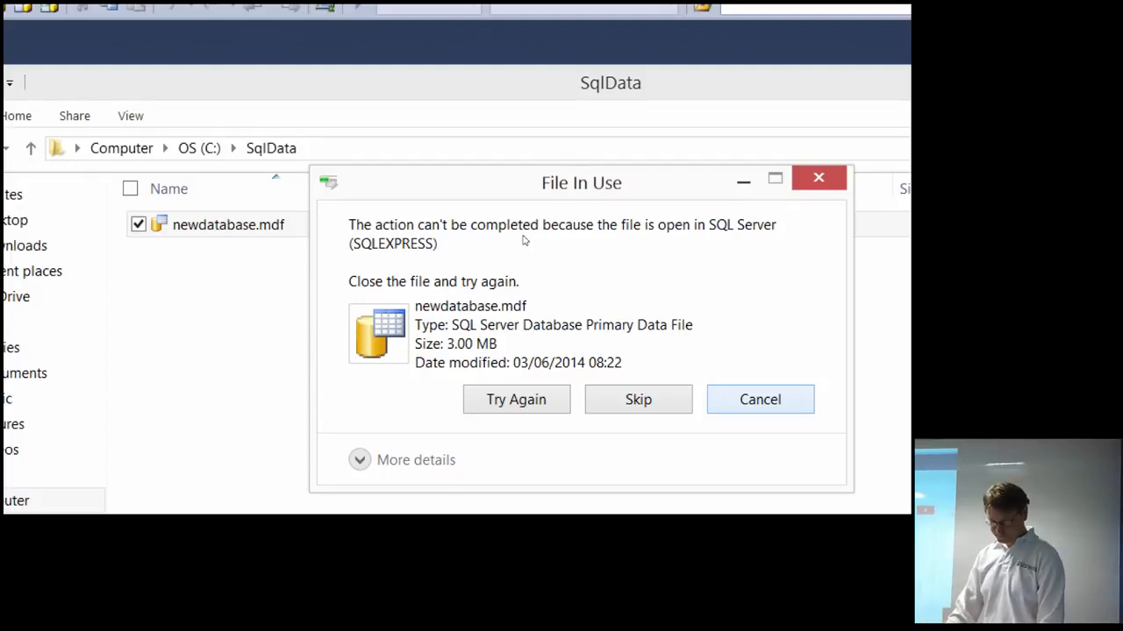
pyautogui.press('Escape')
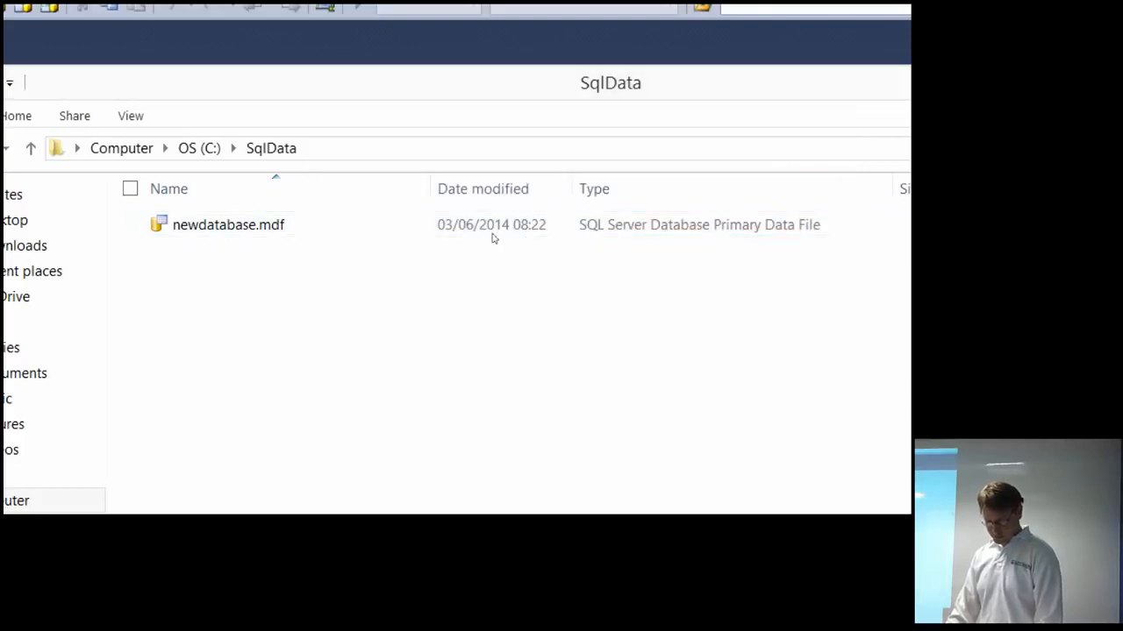
# Step: Switch back to Management Studio and start a new server login with SQL Server authentication and password policy enforcement turned off
pyautogui.press('super')
pyautogui.press('super')
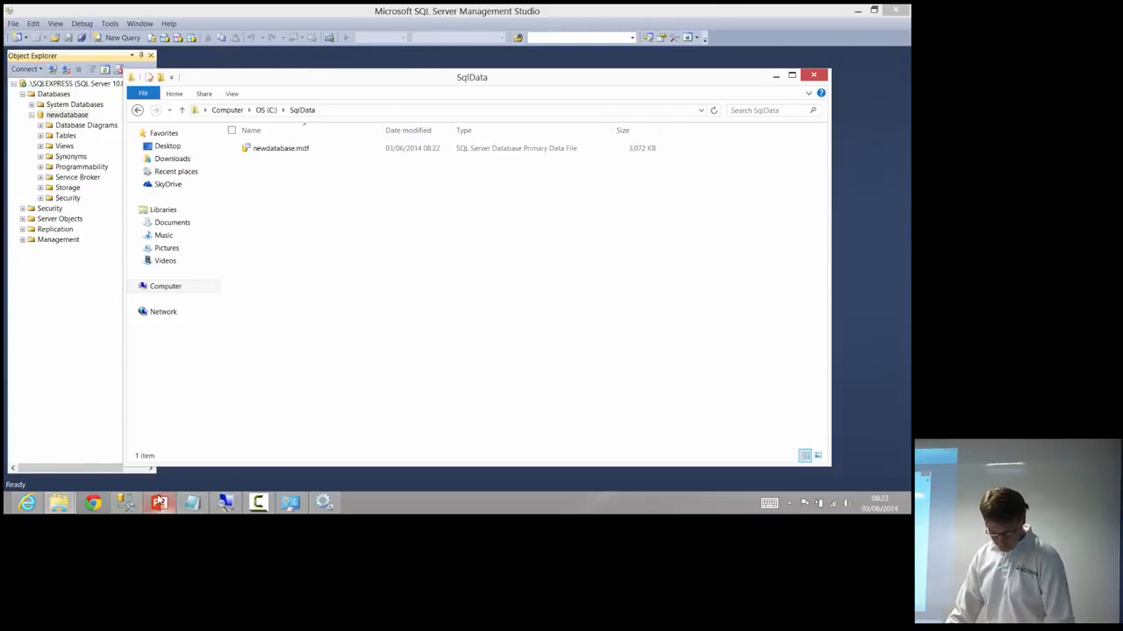
pyautogui.click(125, 502)
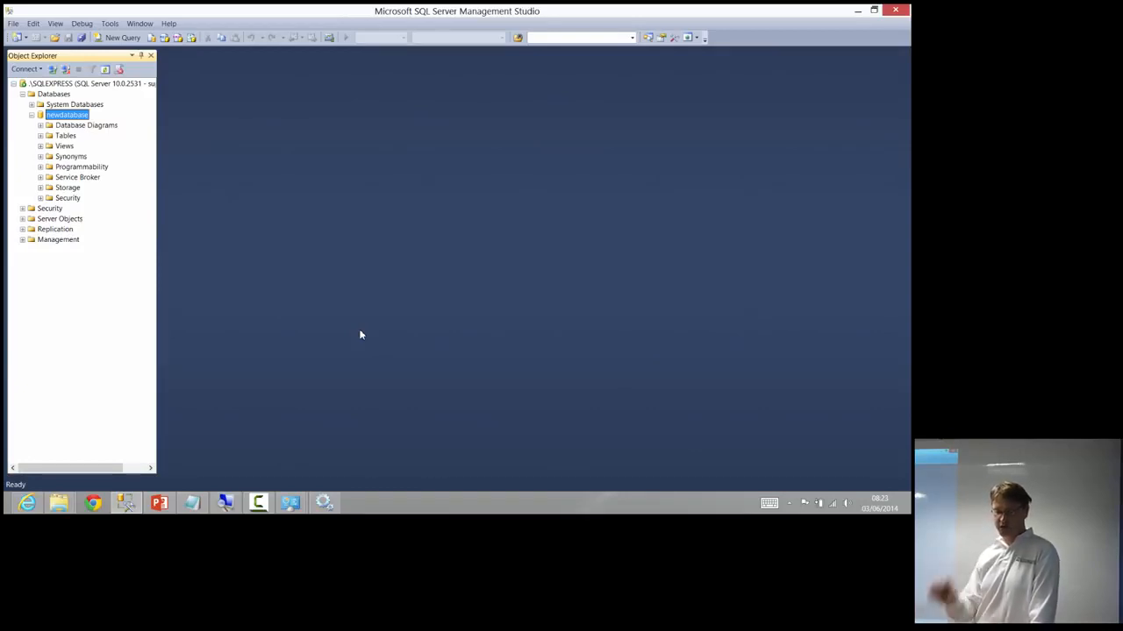
pyautogui.doubleClick(50, 208)
pyautogui.rightClick(65, 220)
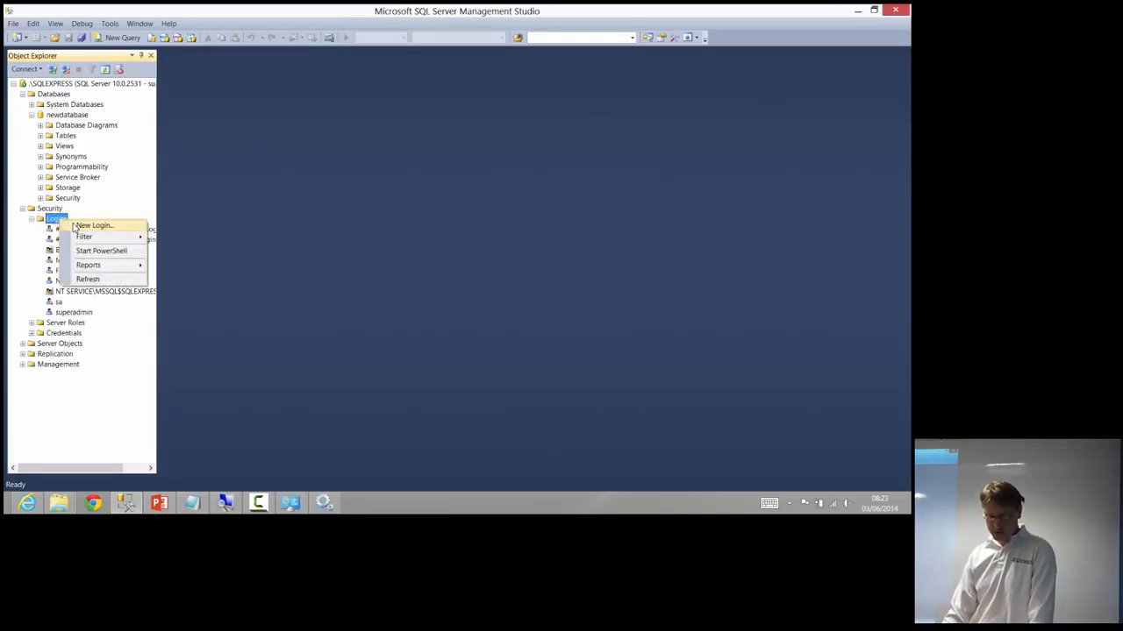
pyautogui.click(92, 225)
pyautogui.click(547, 171)
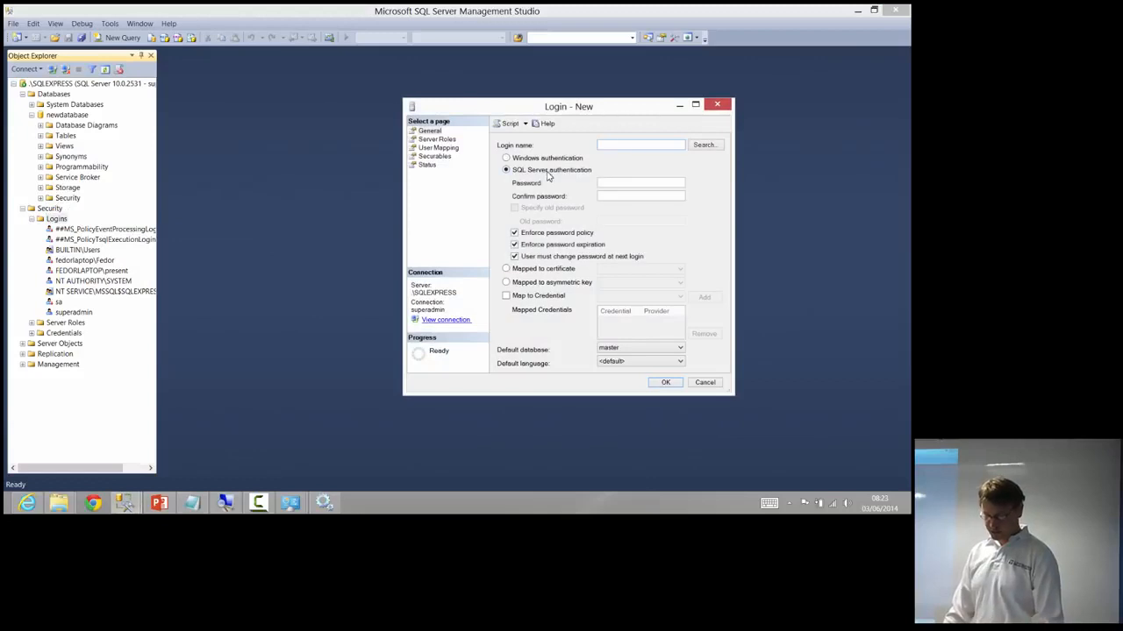
pyautogui.click(553, 233)
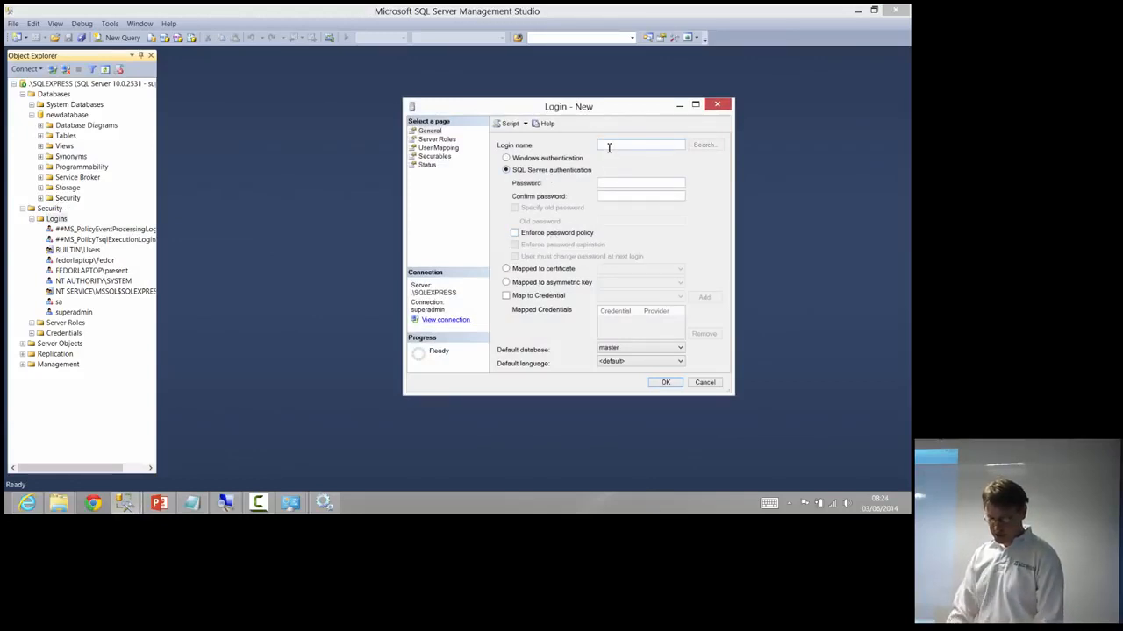
# Step: Name the new login user_changeman
pyautogui.click(609, 147)
pyautogui.write('user_cha')
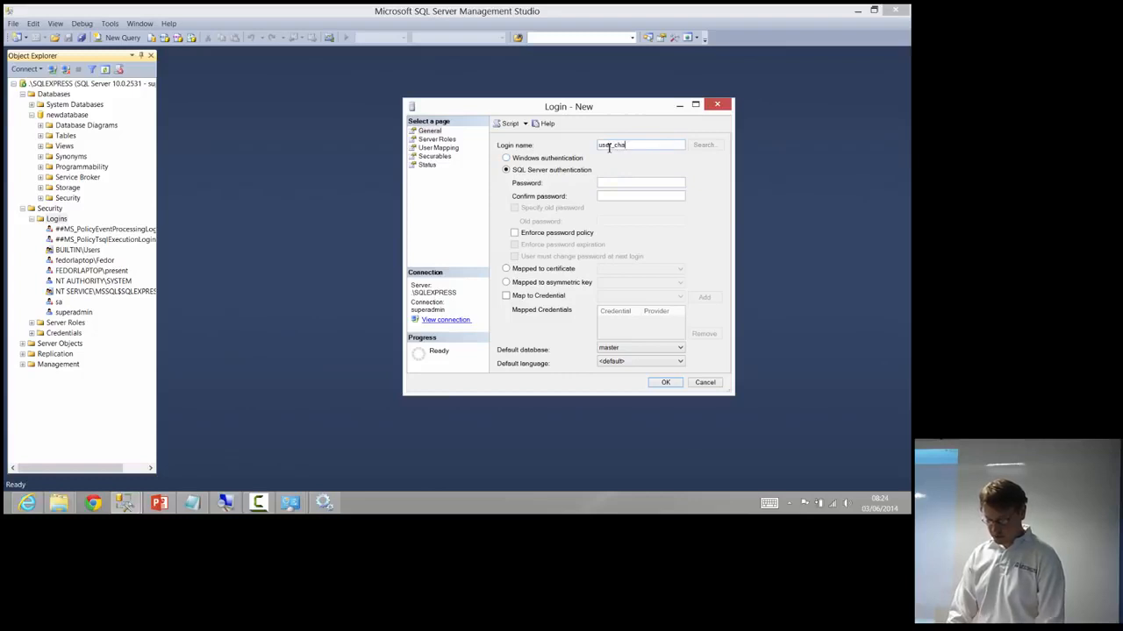
pyautogui.write('nge')
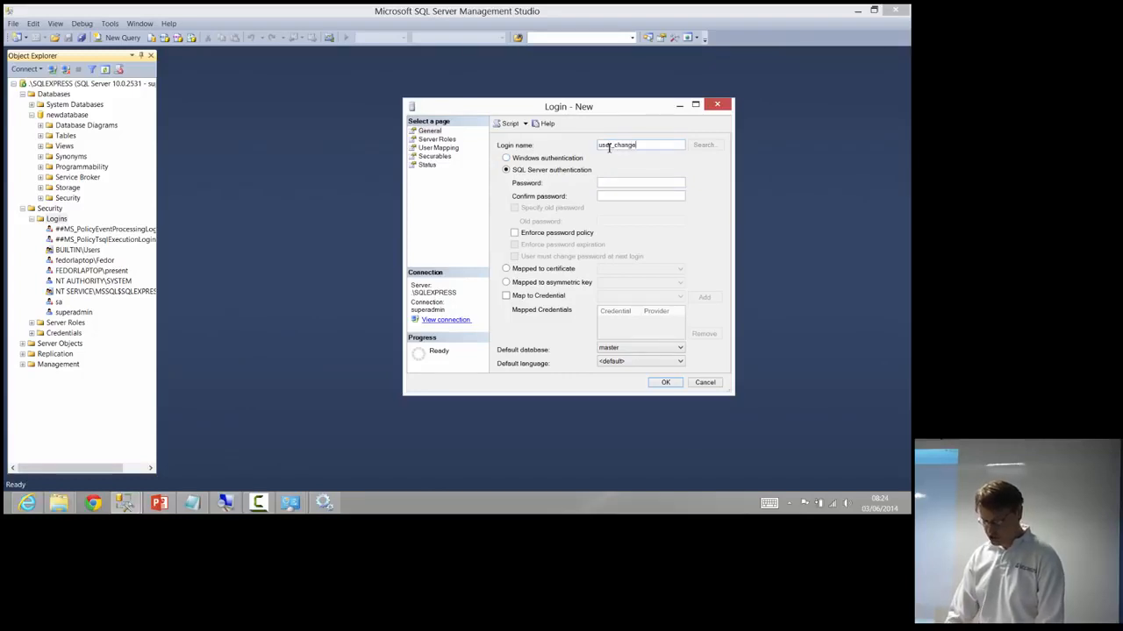
pyautogui.write('man')
pyautogui.click(604, 186)
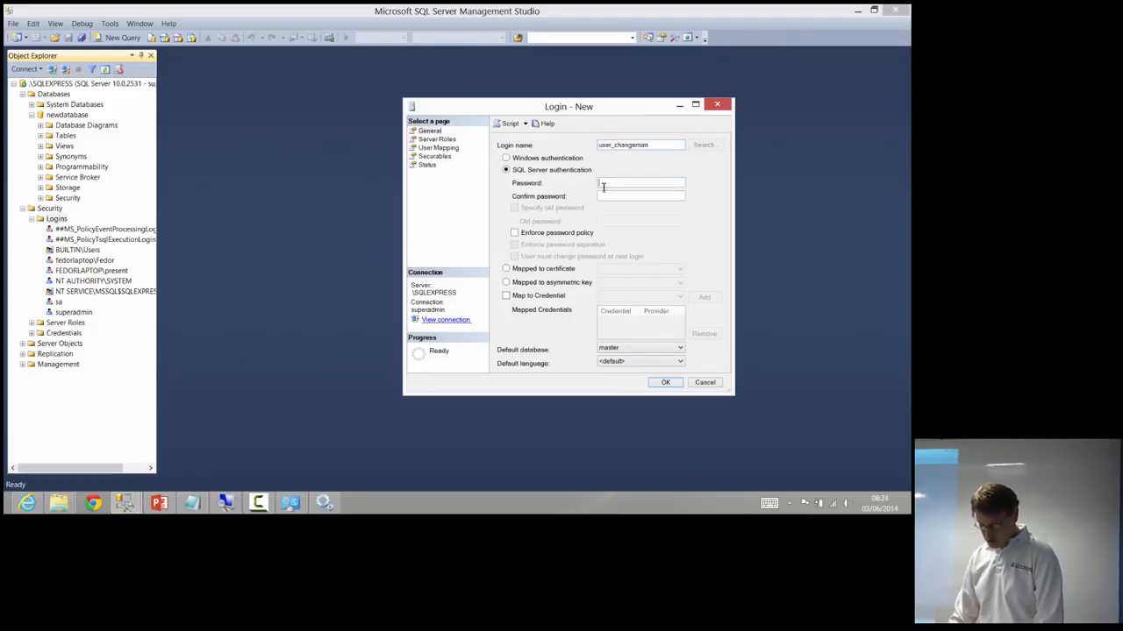
# Step: Enter and confirm the new login's password, review its server roles, and create the login
pyautogui.write('****')
pyautogui.press('Tab')
pyautogui.write('****')
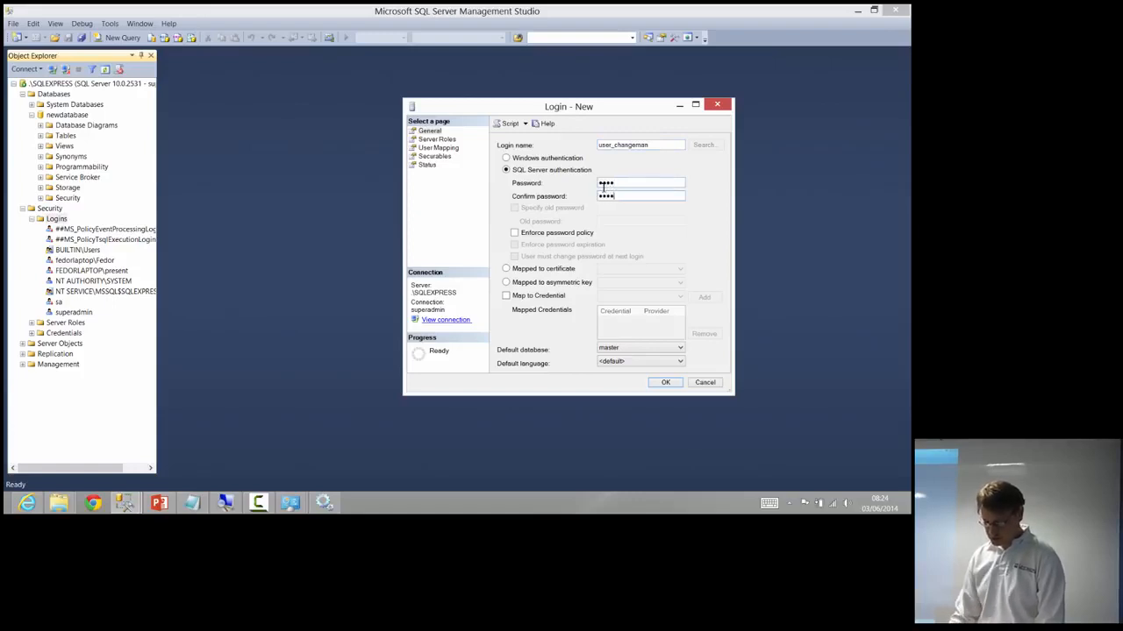
pyautogui.click(445, 141)
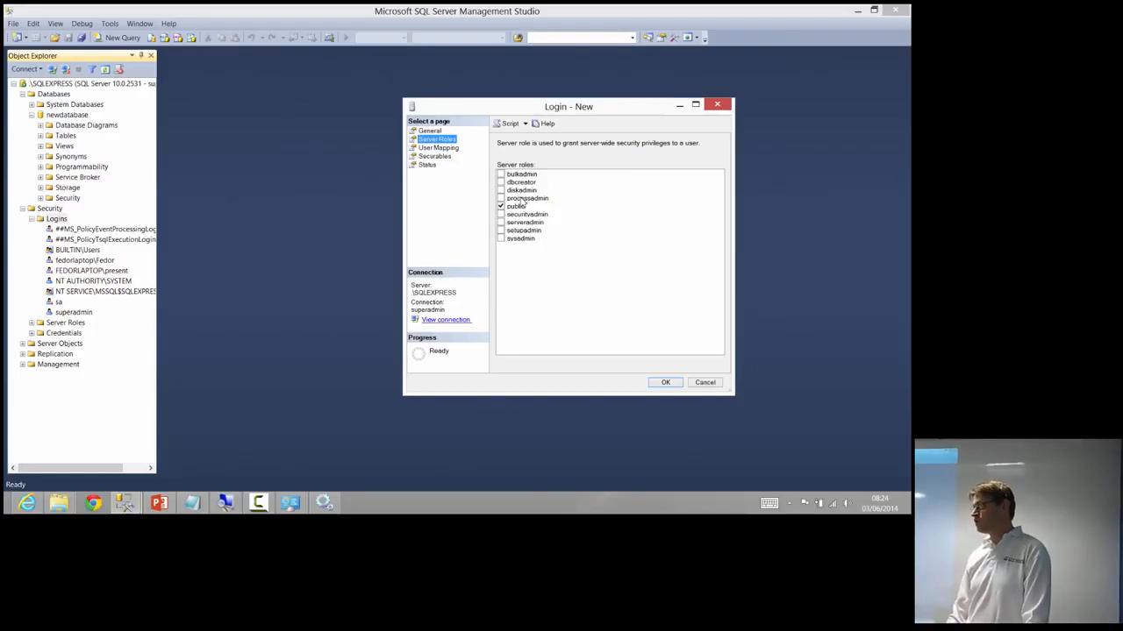
pyautogui.click(668, 383)
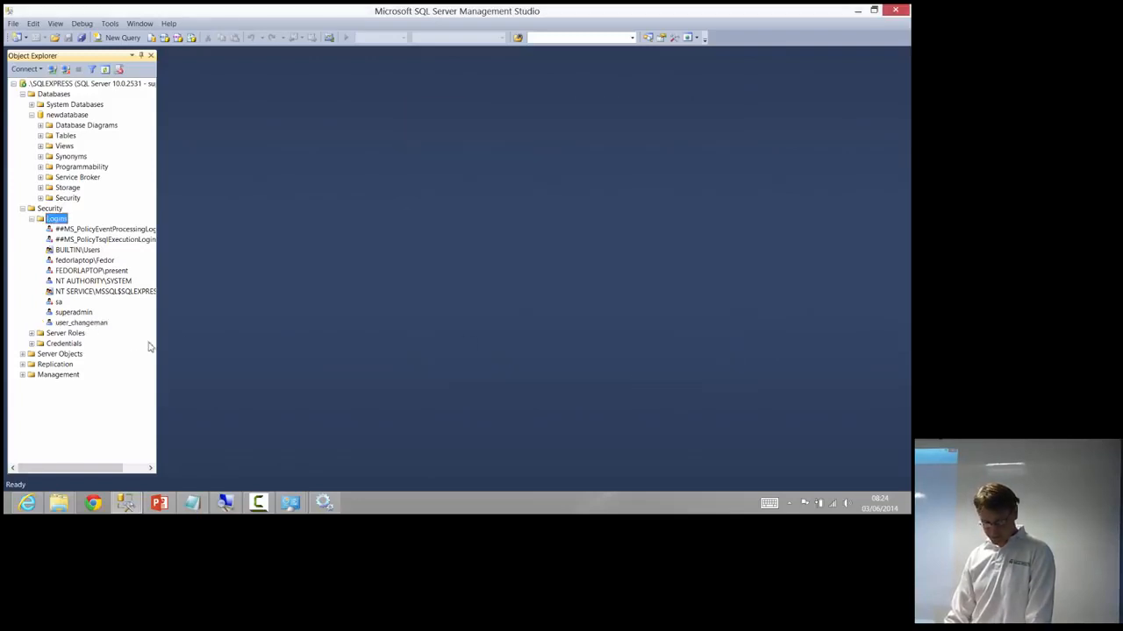
# Step: Move the superadmin Management Studio window aside, minimize the SqlData window, and open a second Management Studio instance
pyautogui.click(93, 324)
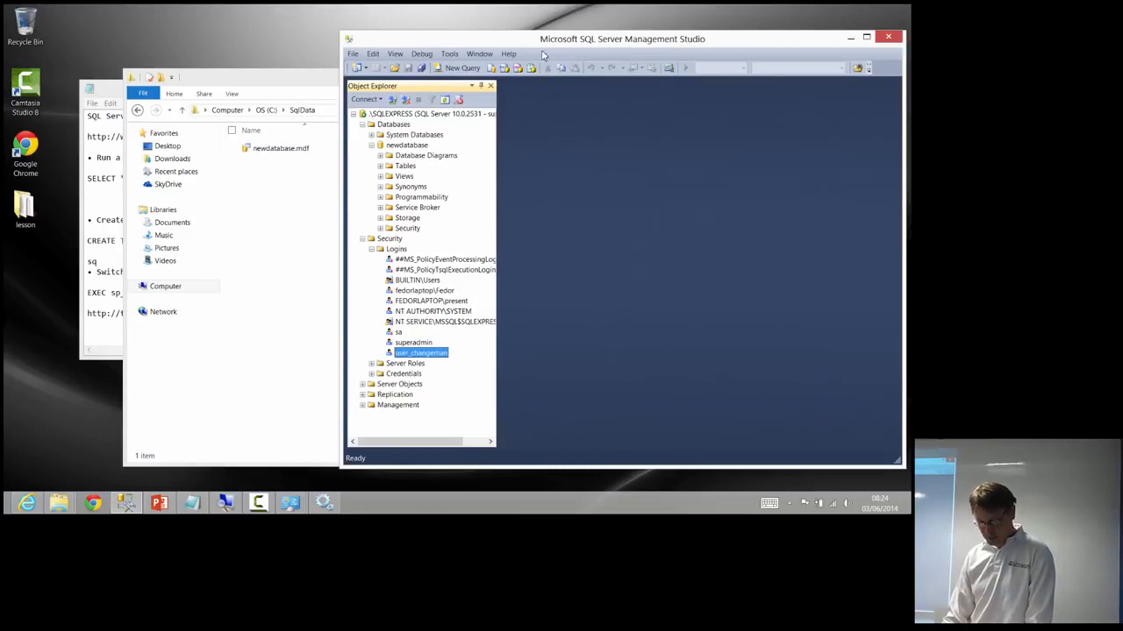
pyautogui.moveTo(536, 45); pyautogui.dragTo(558, 44)
pyautogui.click(320, 205)
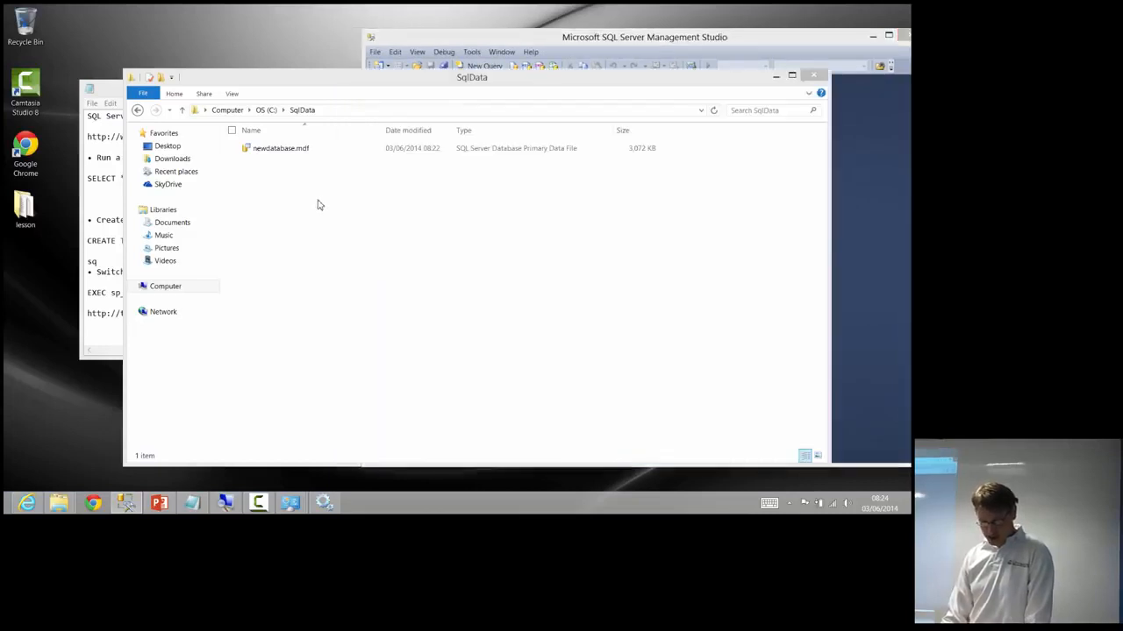
pyautogui.click(776, 76)
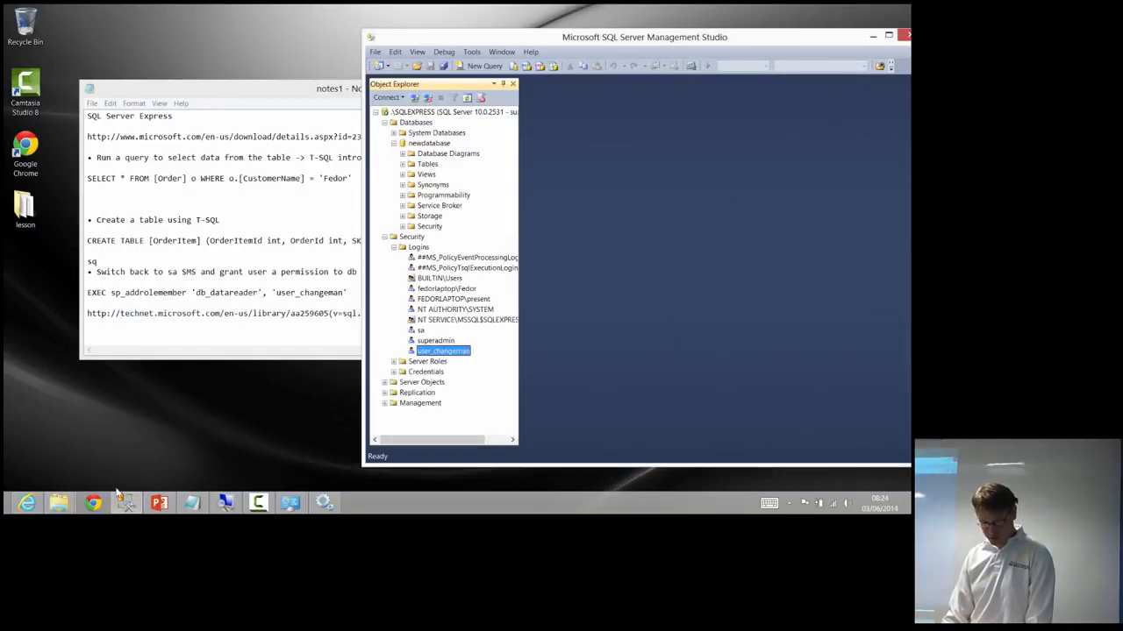
pyautogui.moveTo(130, 503)
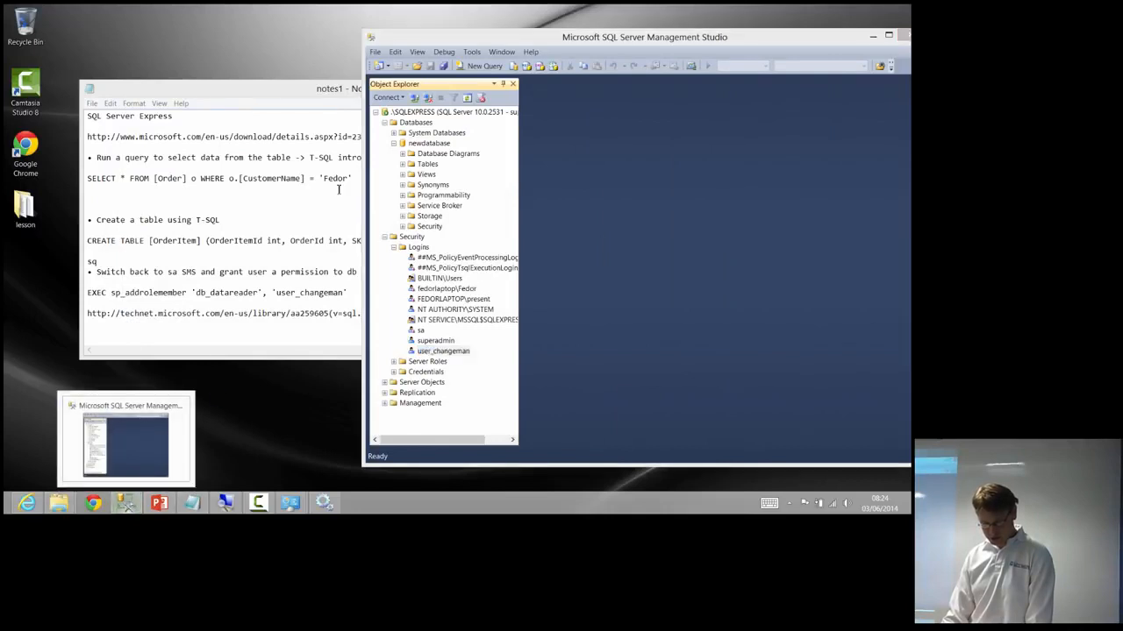
pyautogui.click(125, 504)
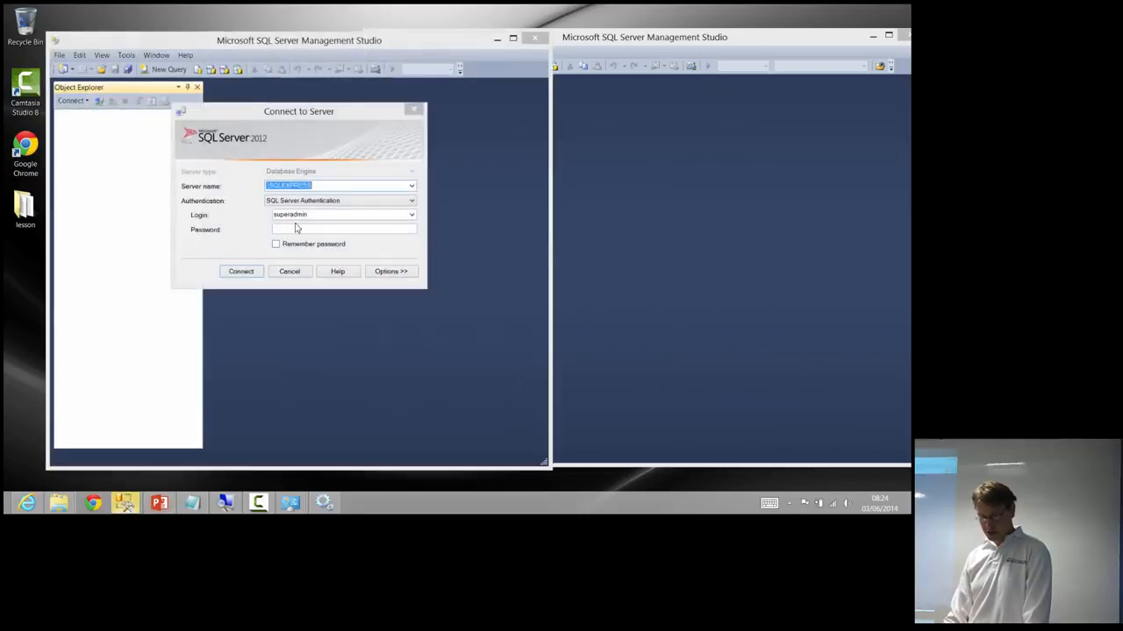
# Step: Set the login for the .\SQLEXPRESS connection to user_changeman
pyautogui.click(310, 216)
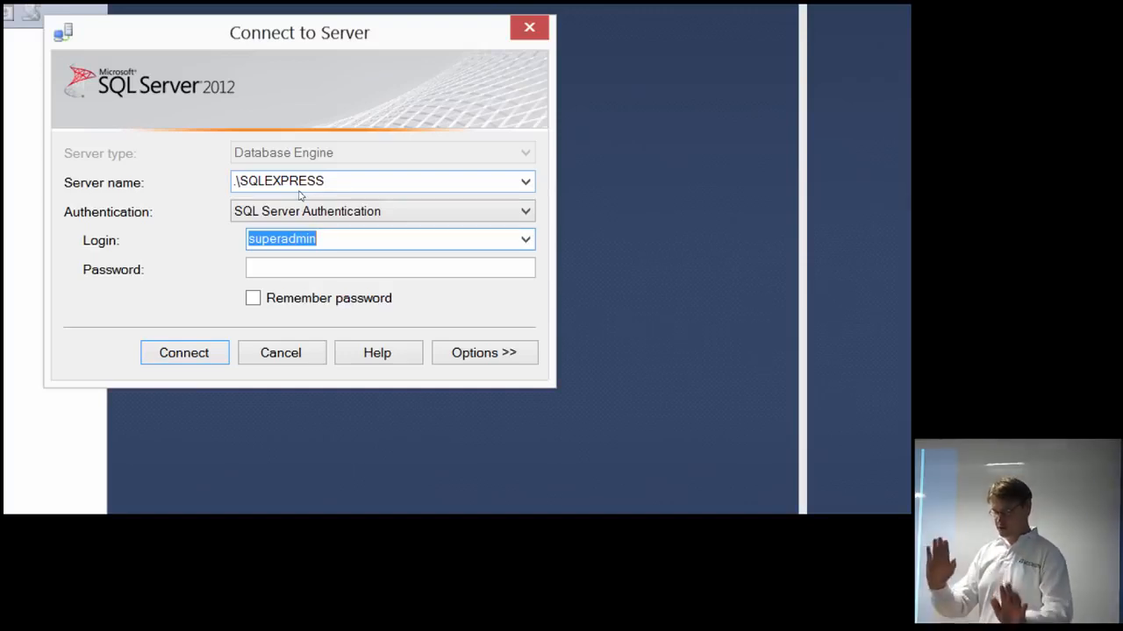
pyautogui.write('sa')
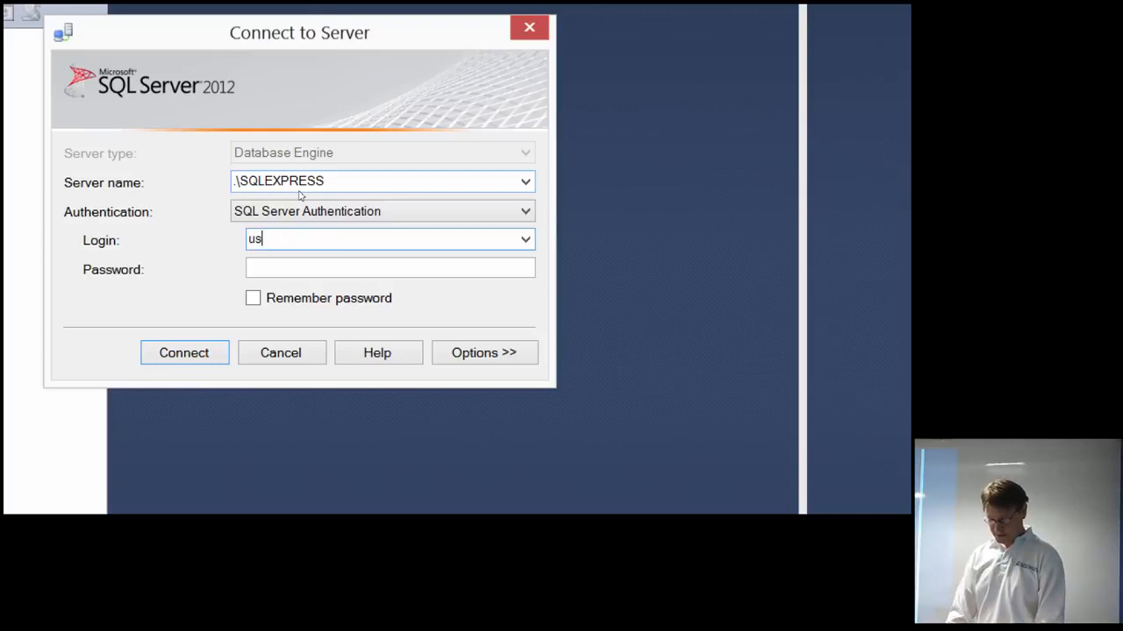
pyautogui.press('BackSpace')
pyautogui.press('BackSpace')
pyautogui.write('user')
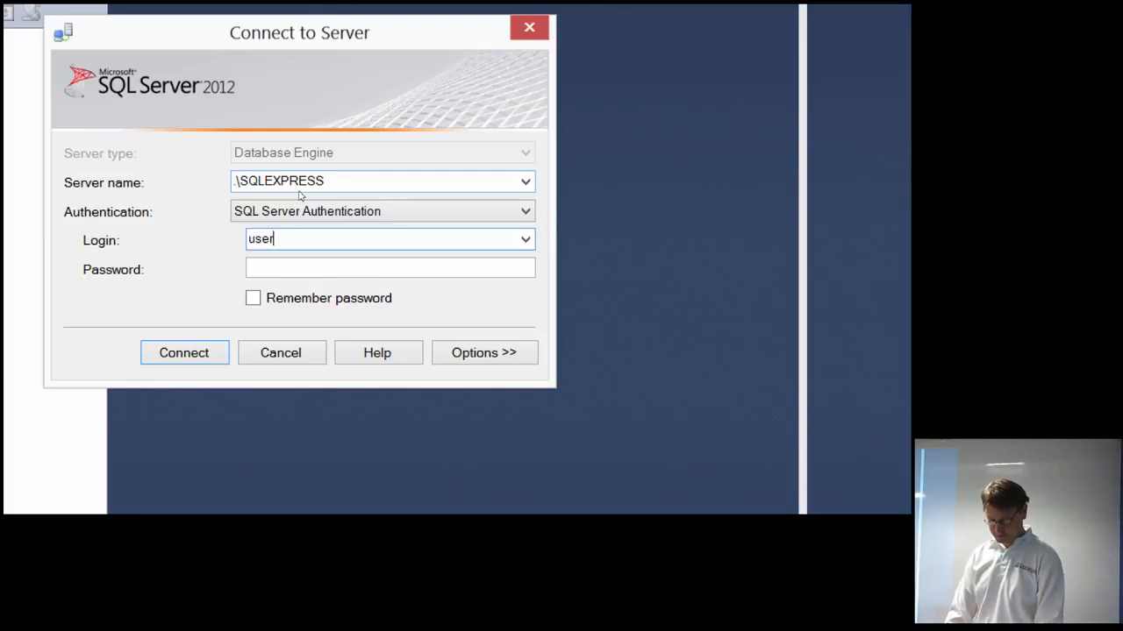
pyautogui.write('_changeman')
pyautogui.press('Tab')
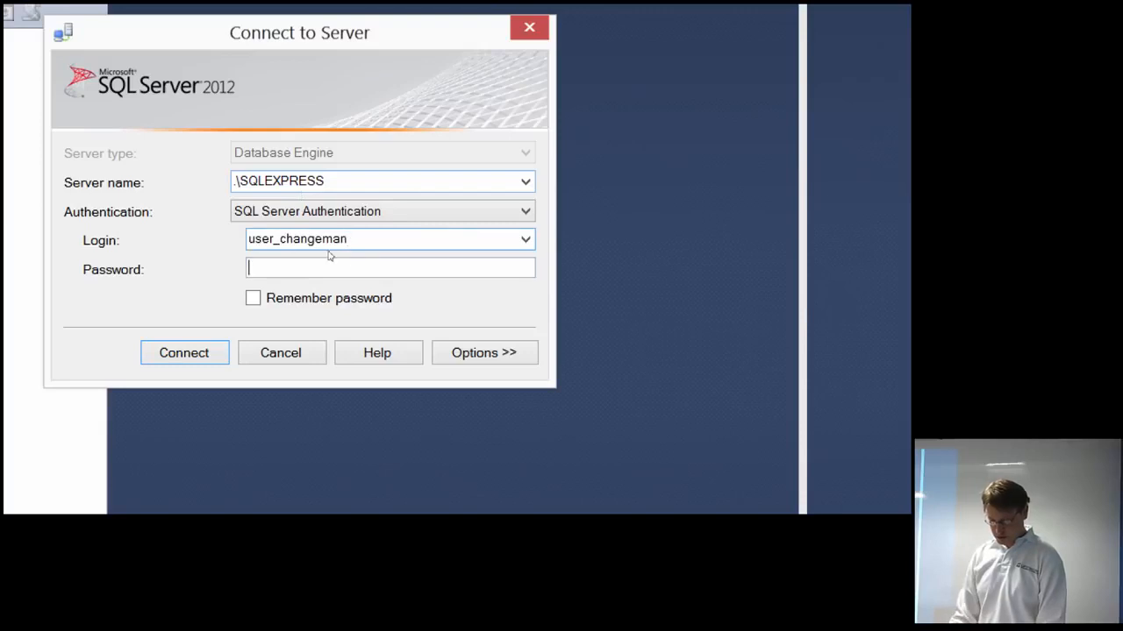
# Step: Keep SQL Server Authentication, enter the login's password, and connect to the server
pyautogui.click(277, 208)
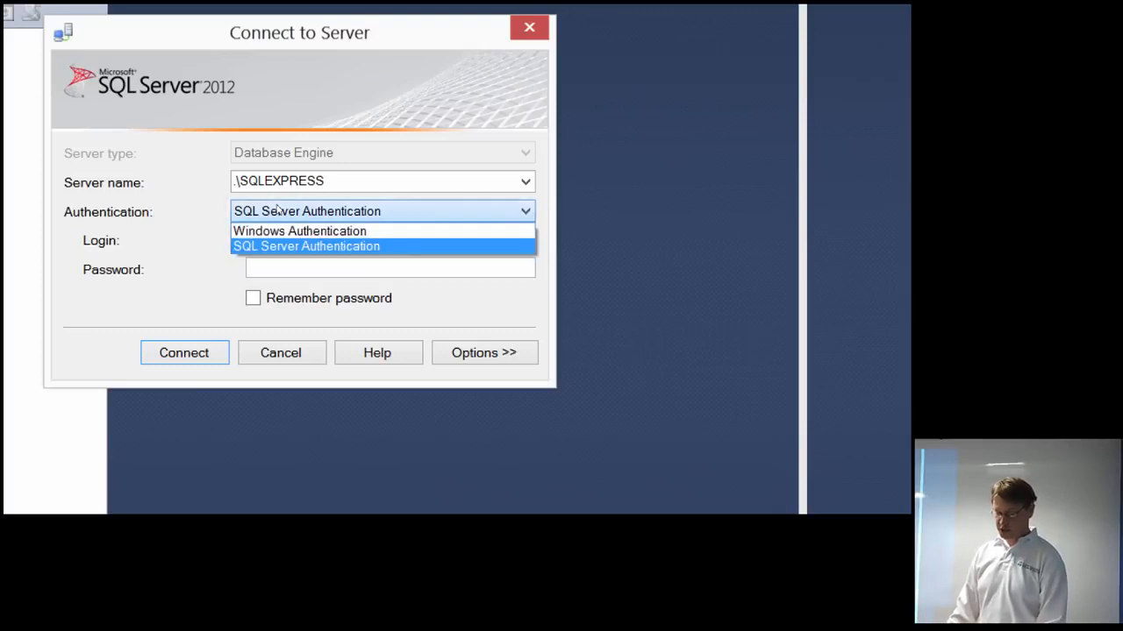
pyautogui.click(278, 210)
pyautogui.press('Tab')
pyautogui.press('Tab')
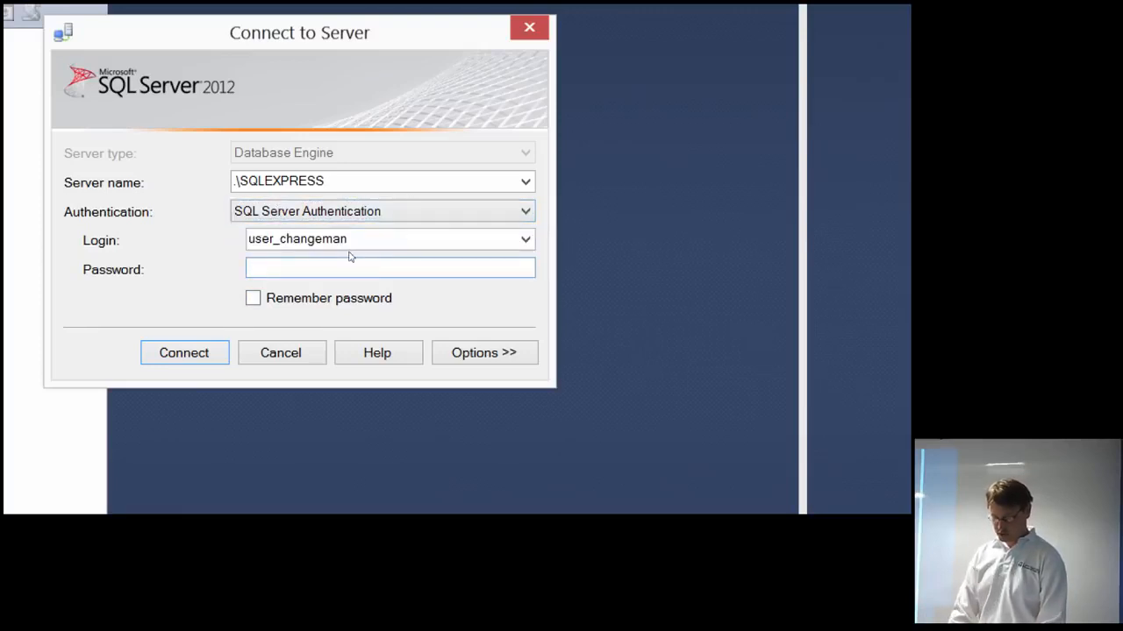
pyautogui.write('****')
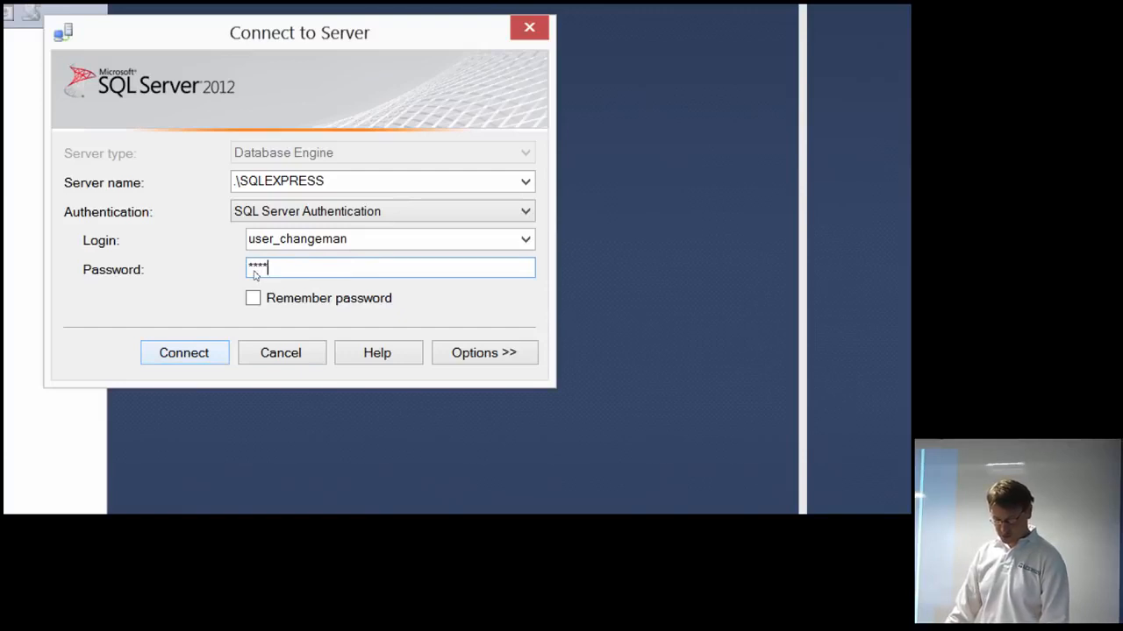
pyautogui.press('Return')
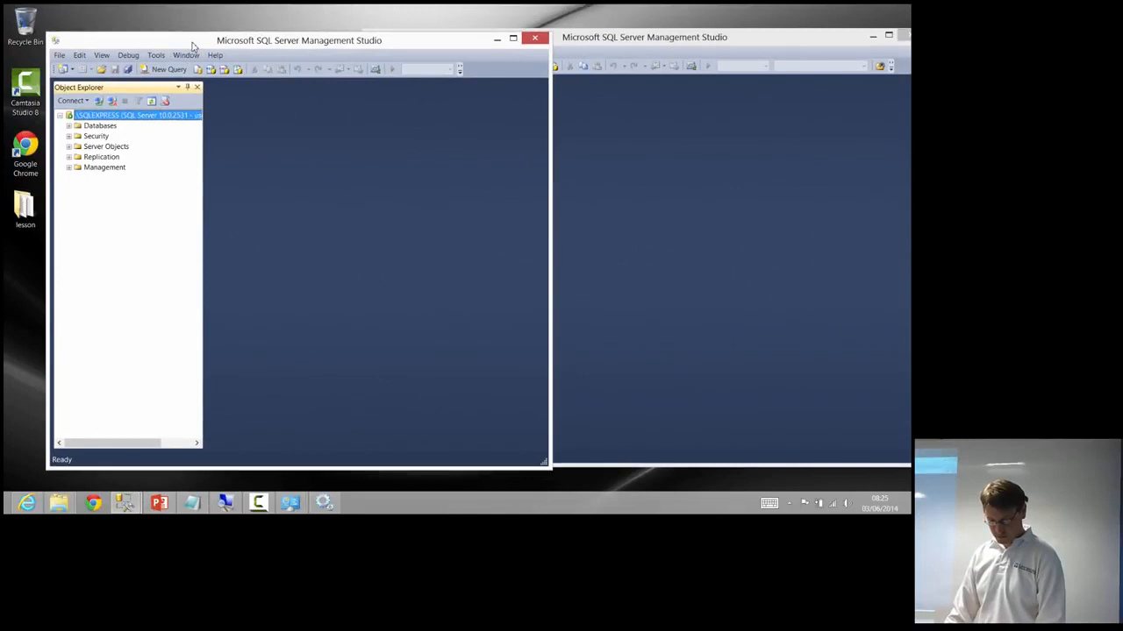
# Step: Expand the databases and the server's security logins in the user_changeman connection
pyautogui.moveTo(193, 45); pyautogui.dragTo(185, 45)
pyautogui.doubleClick(106, 127)
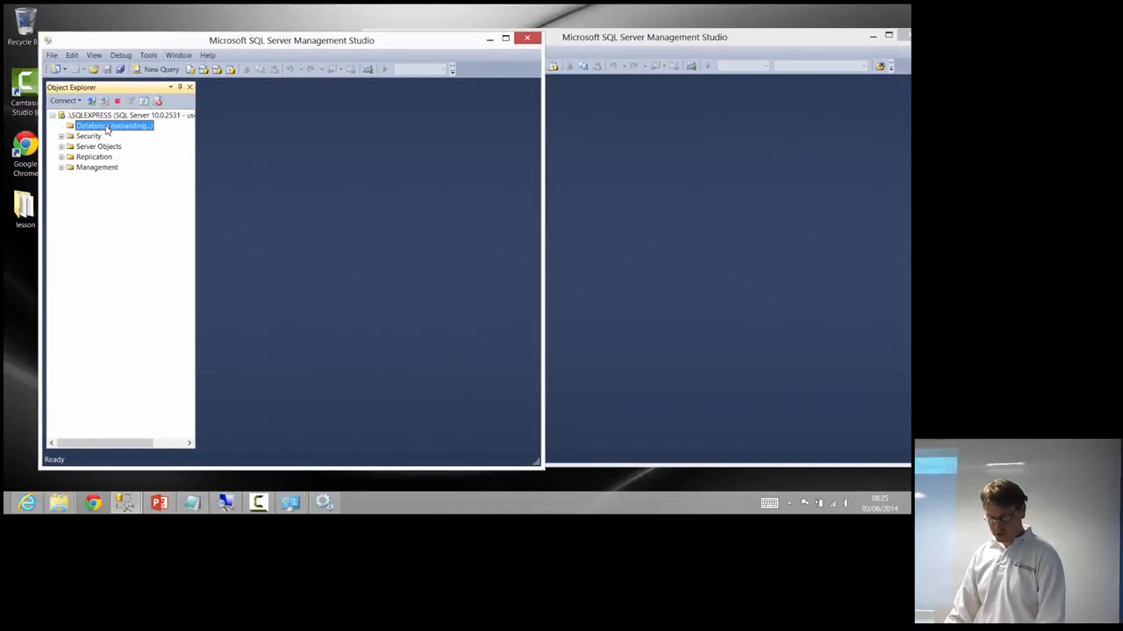
pyautogui.click(107, 147)
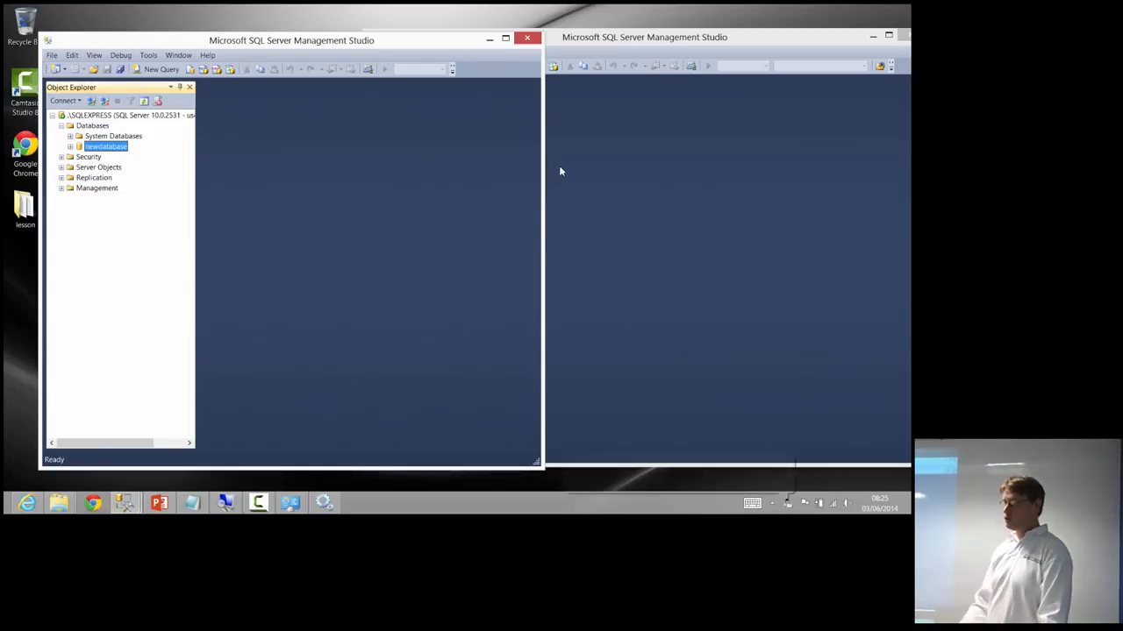
pyautogui.press('Down')
pyautogui.press('Right')
pyautogui.press('Down')
pyautogui.press('Right')
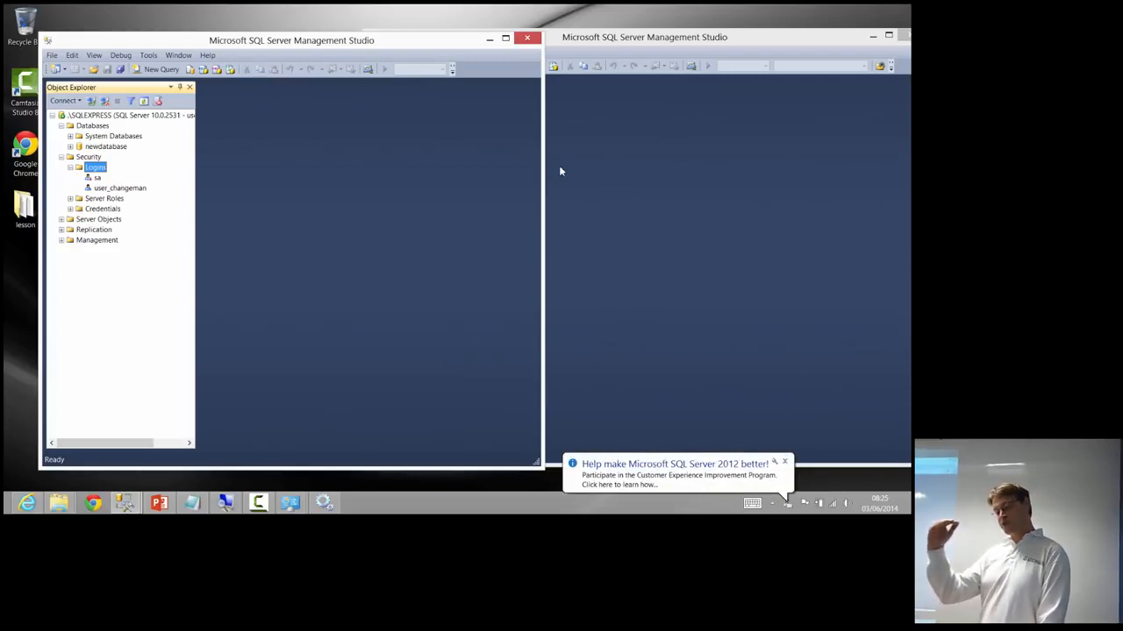
# Step: Try to expand newdatabase as user_changeman, and return to the superadmin Management Studio window
pyautogui.press('Up')
pyautogui.press('Up')
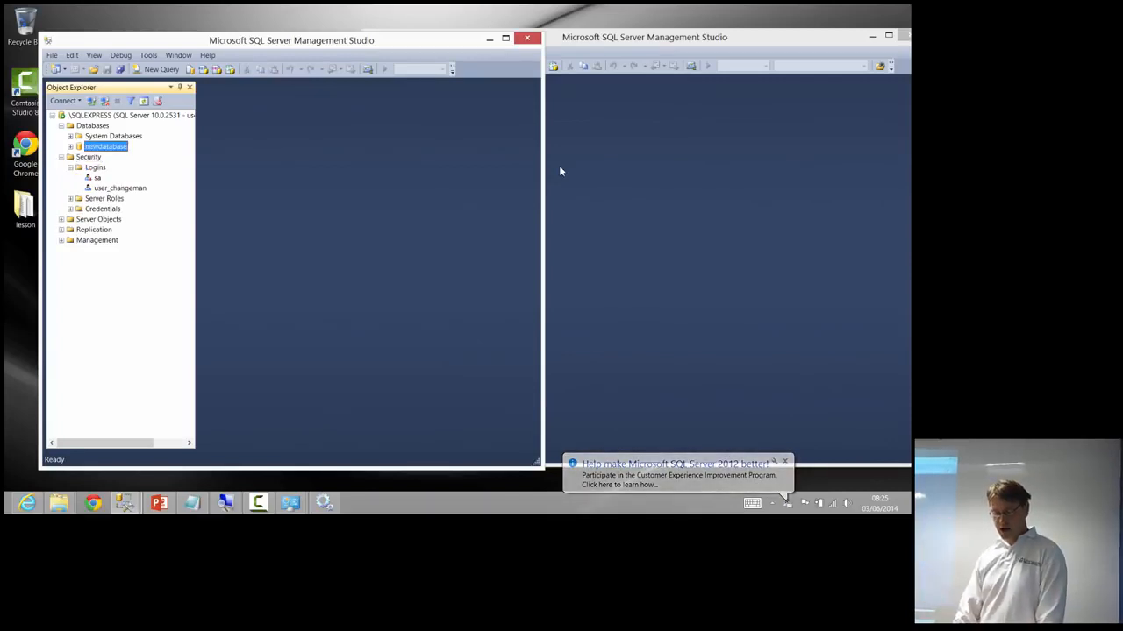
pyautogui.press('Right')
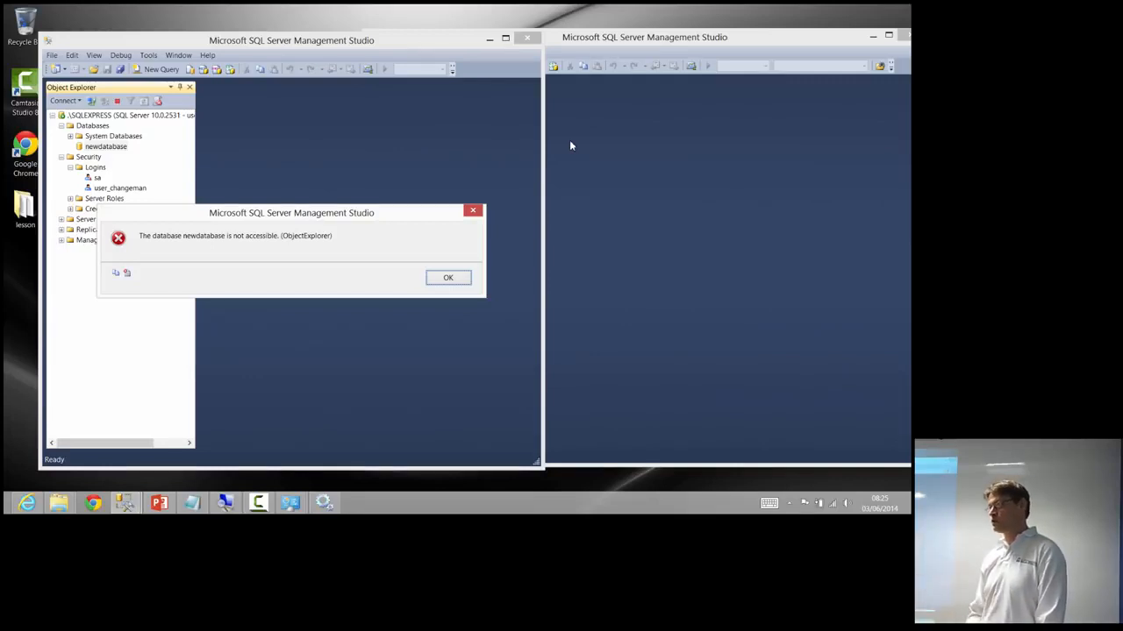
pyautogui.click(449, 279)
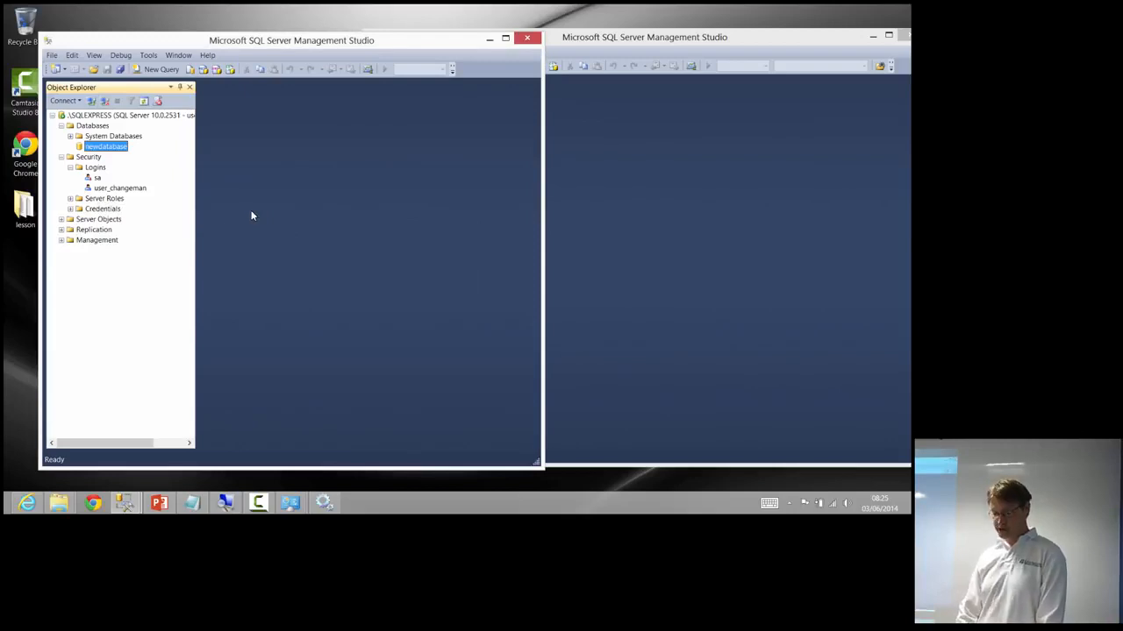
pyautogui.click(647, 213)
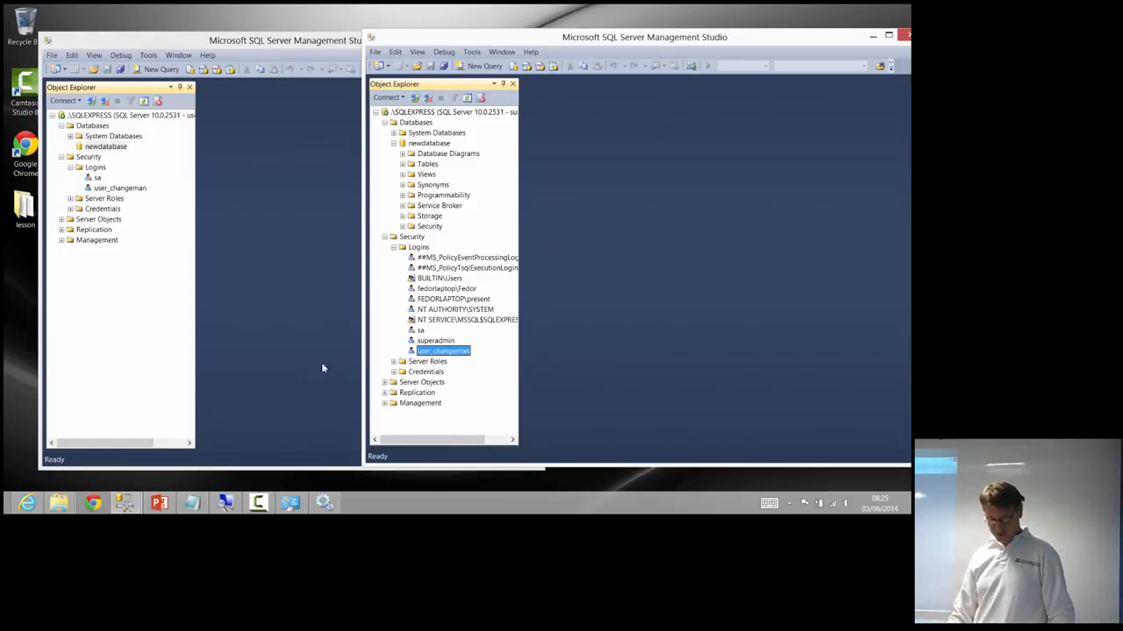
# Step: Switch to the lesson1 slide show in PowerPoint and change the display settings to show the slides instead of presenter view
pyautogui.click(158, 503)
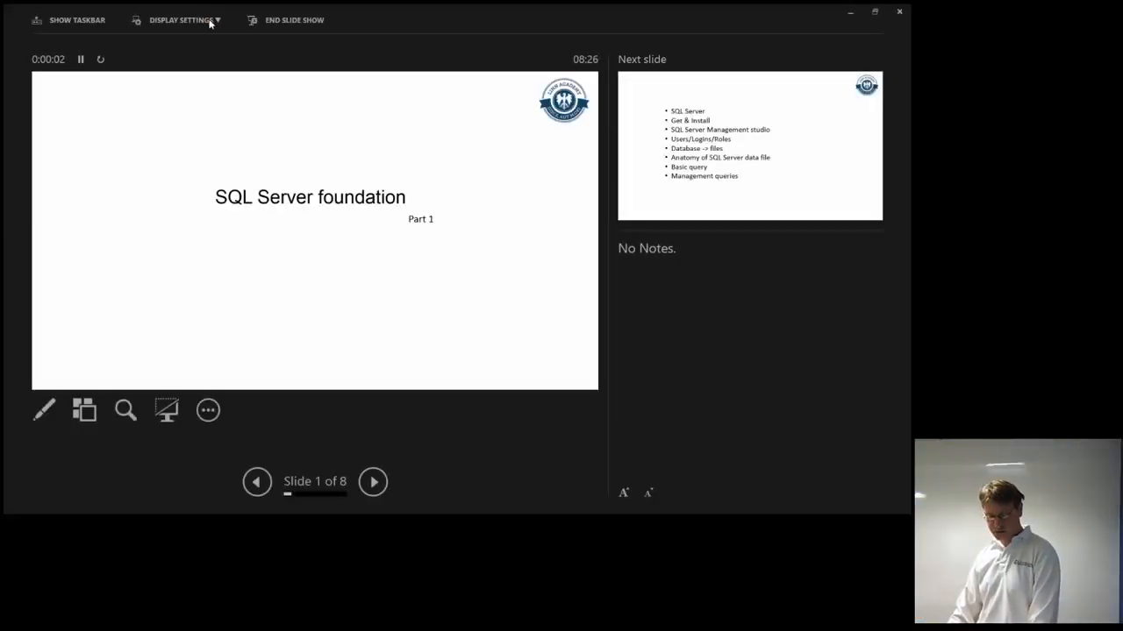
pyautogui.click(210, 24)
pyautogui.click(195, 64)
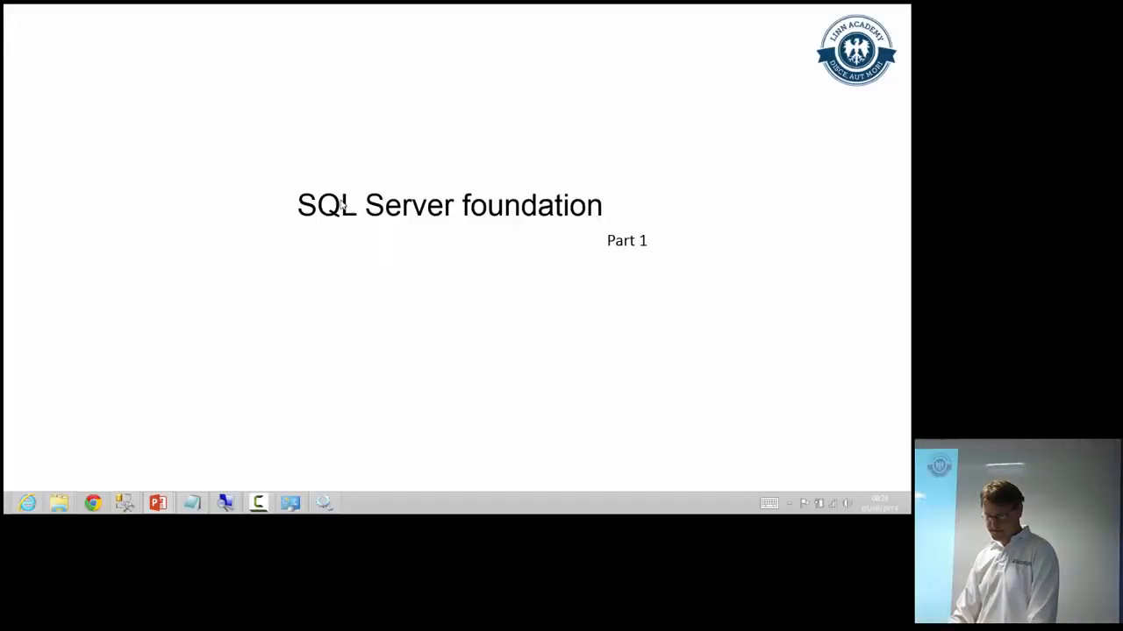
# Step: Advance the slide show from the title slide past the SQL Server slide to the blank start of the server diagram
pyautogui.press('Right')
pyautogui.press('Right')
pyautogui.press('Right')
pyautogui.press('Right')
pyautogui.press('Right')
pyautogui.press('Right')
pyautogui.press('Right')
pyautogui.press('Right')
pyautogui.press('Right')
pyautogui.press('Right')
pyautogui.press('Right')
pyautogui.press('Right')
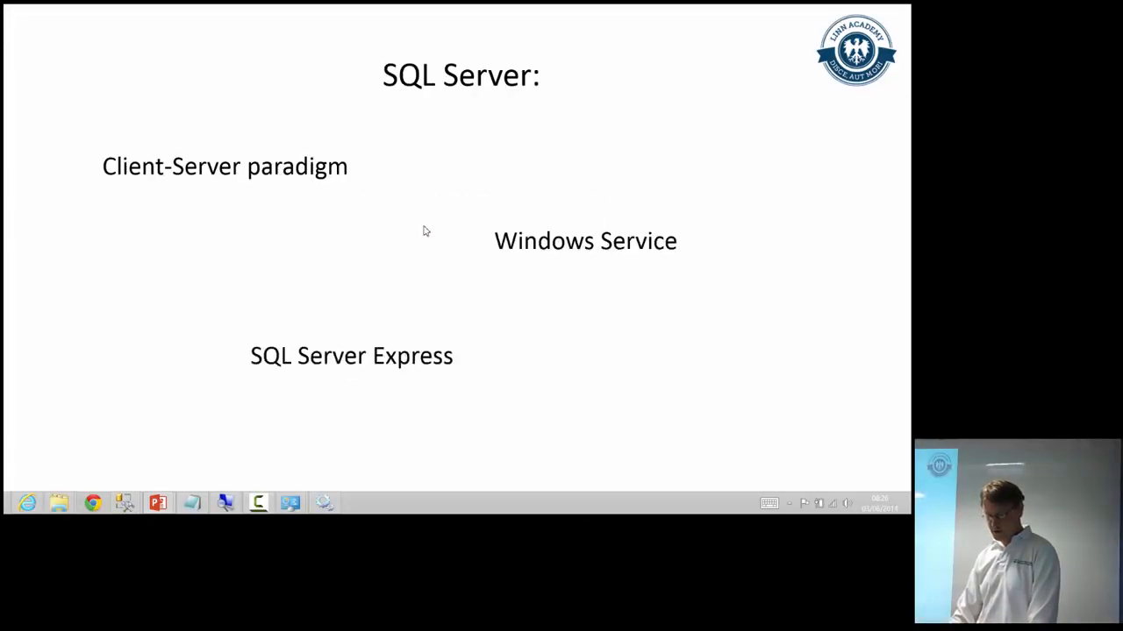
pyautogui.press('Right')
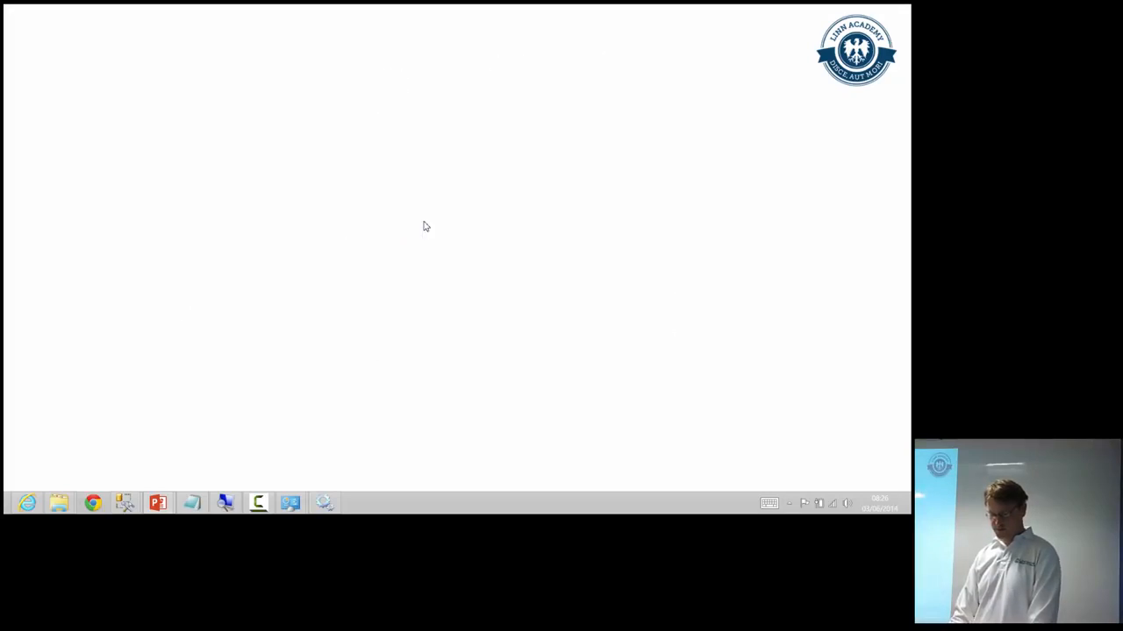
# Step: Reveal the diagram of server, database, sysadmin and user piece by piece, and leave the slide show for Management Studio
pyautogui.press('Right')
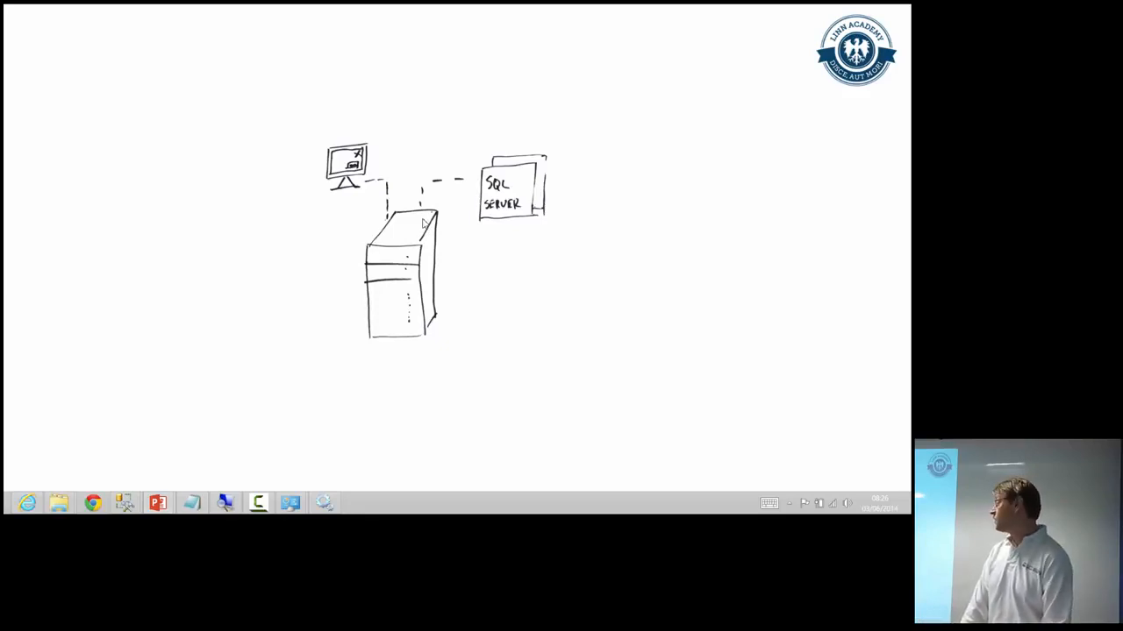
pyautogui.click(423, 224)
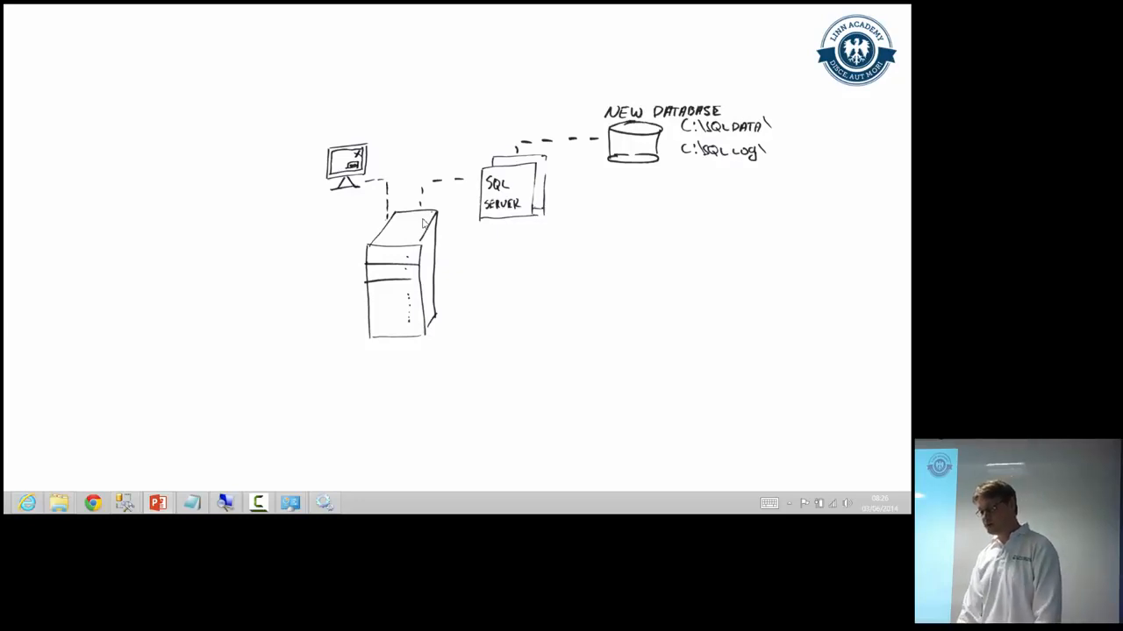
pyautogui.click(423, 223)
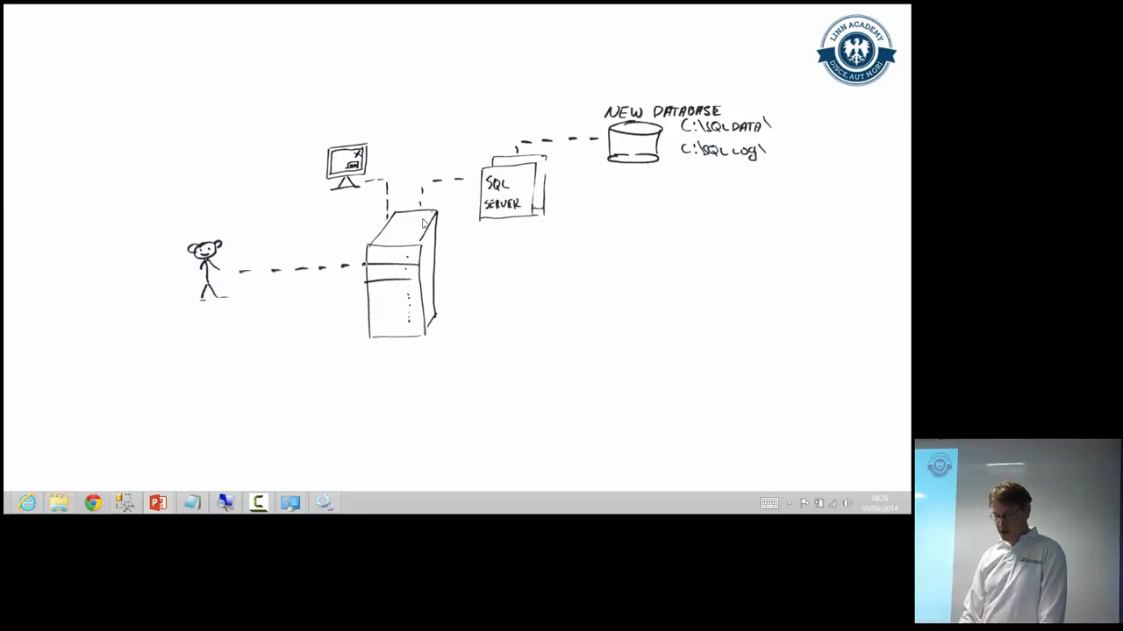
pyautogui.click(422, 223)
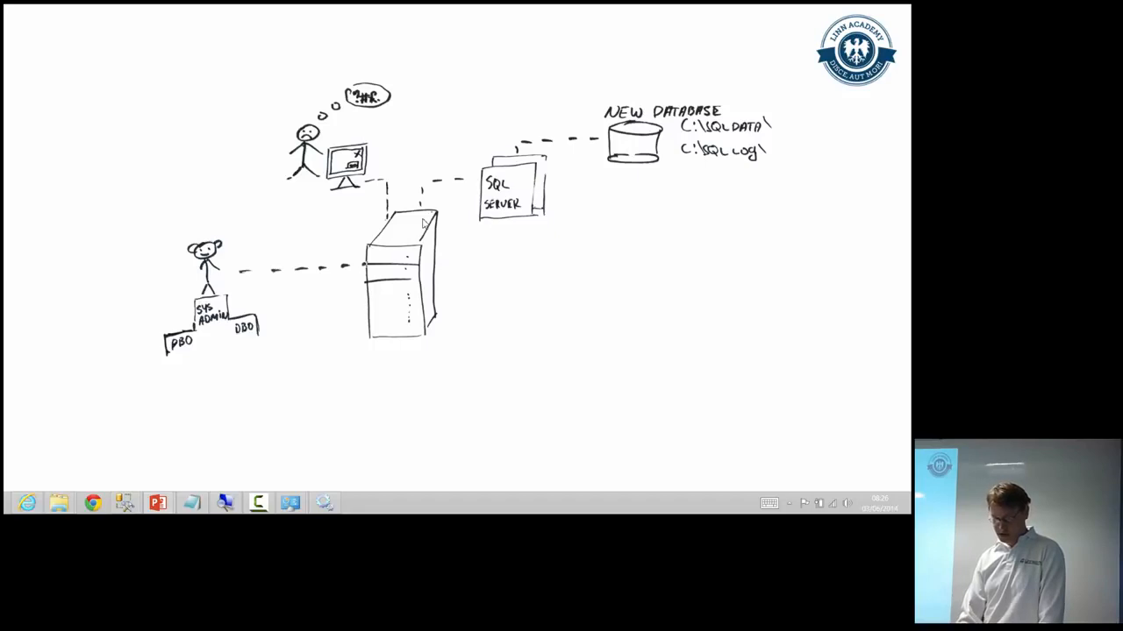
pyautogui.press('Right')
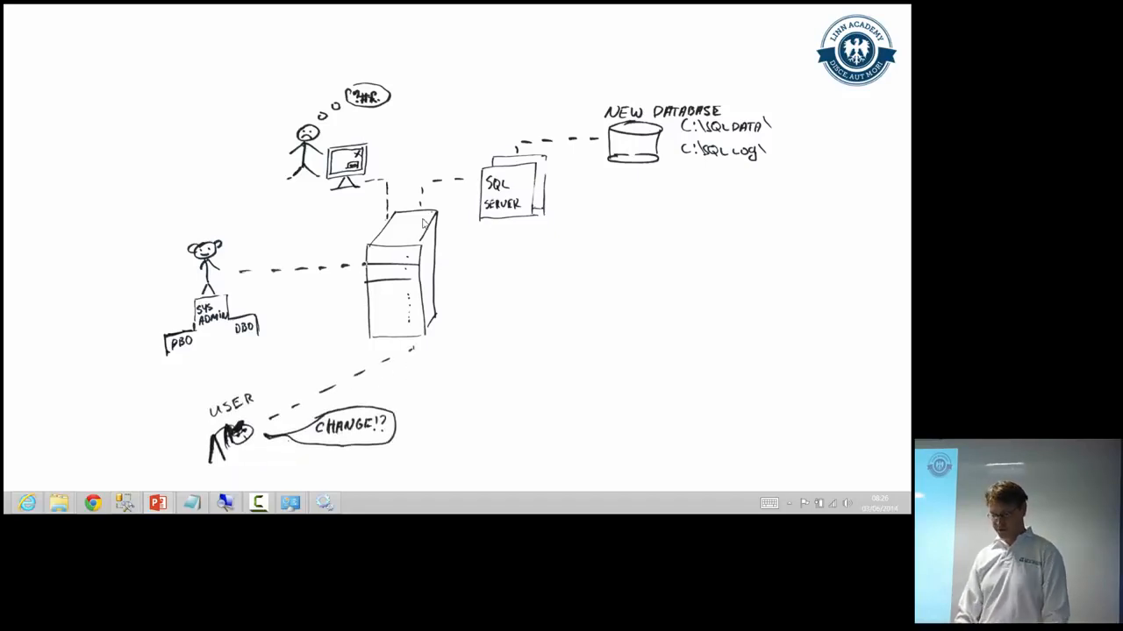
pyautogui.press('Right')
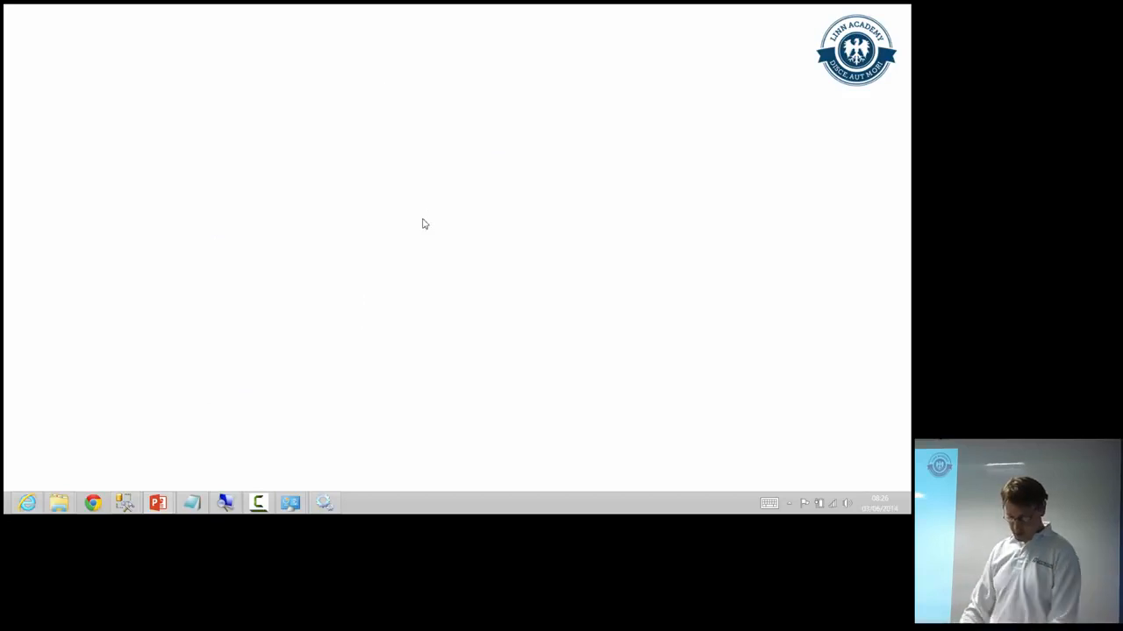
pyautogui.press('Escape')
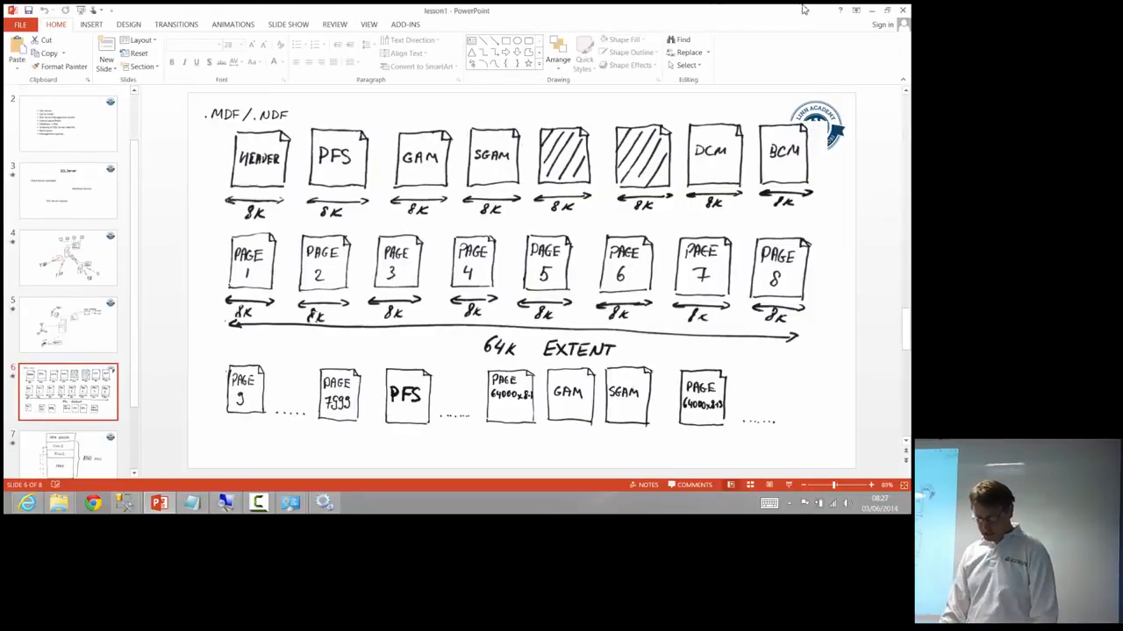
pyautogui.click(871, 10)
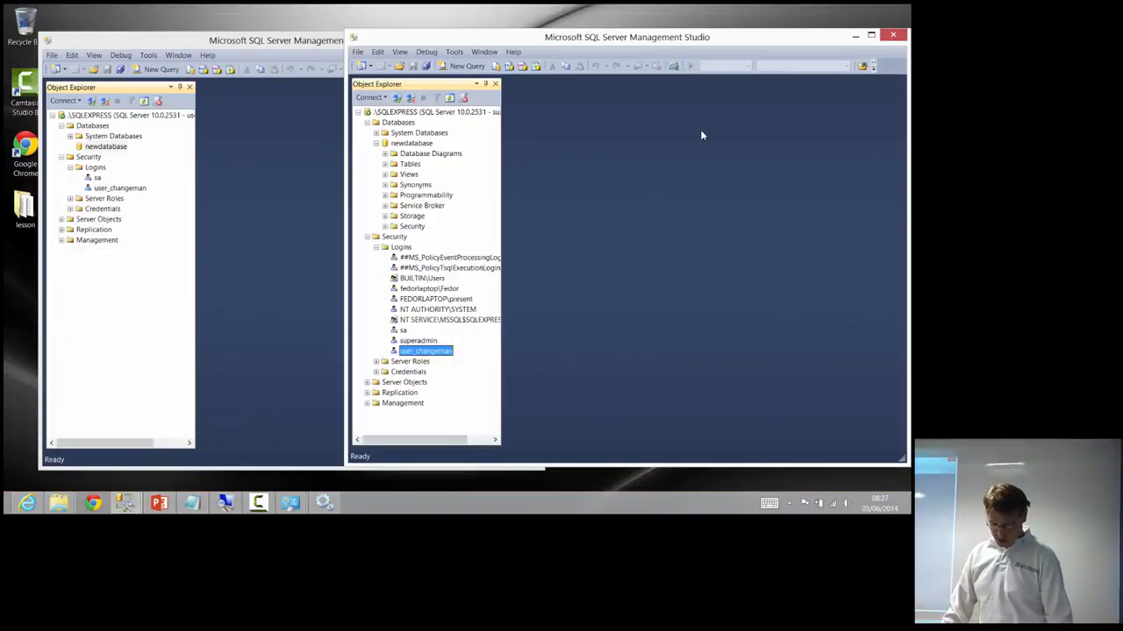
# Step: Maximize the superadmin Management Studio window and start a new table in newdatabase
pyautogui.click(294, 184)
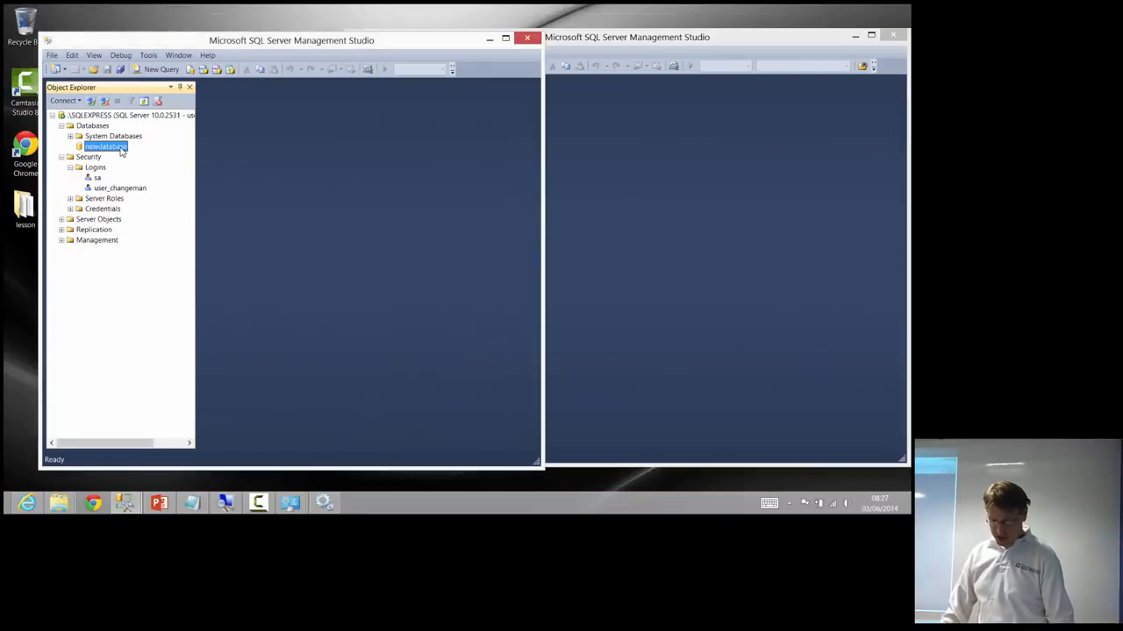
pyautogui.click(616, 183)
pyautogui.doubleClick(552, 37)
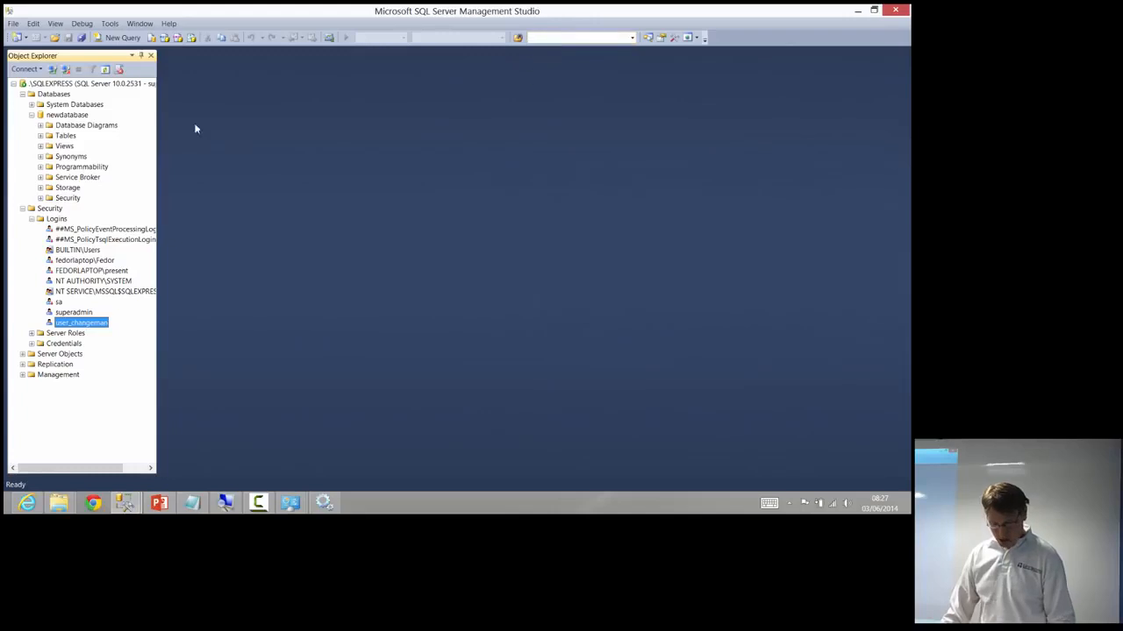
pyautogui.doubleClick(66, 137)
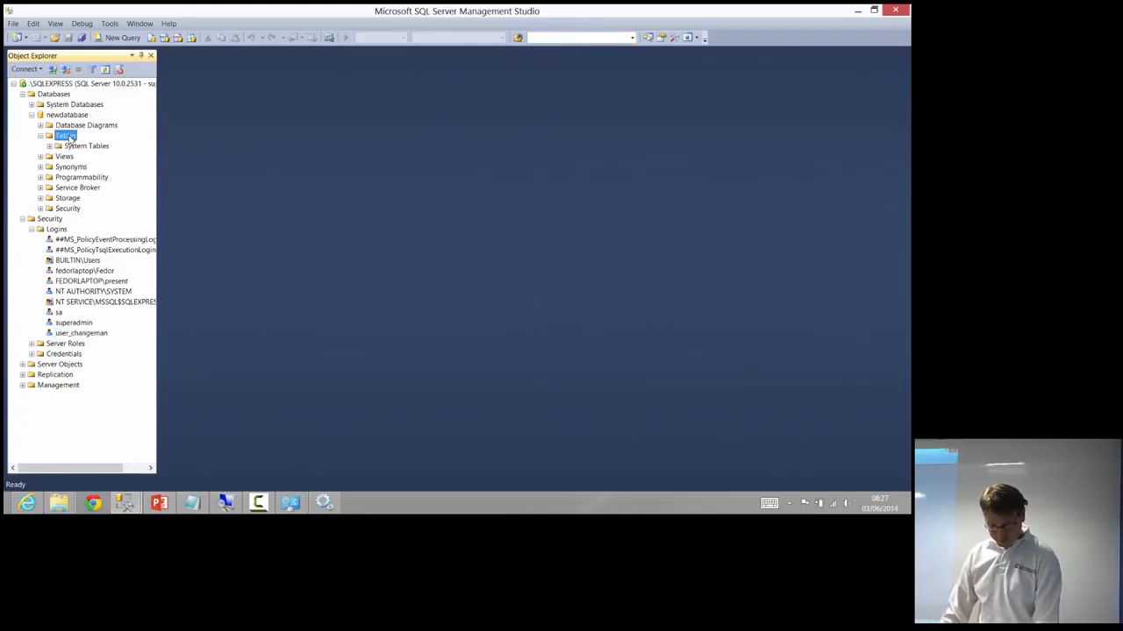
pyautogui.rightClick(79, 137)
pyautogui.click(100, 144)
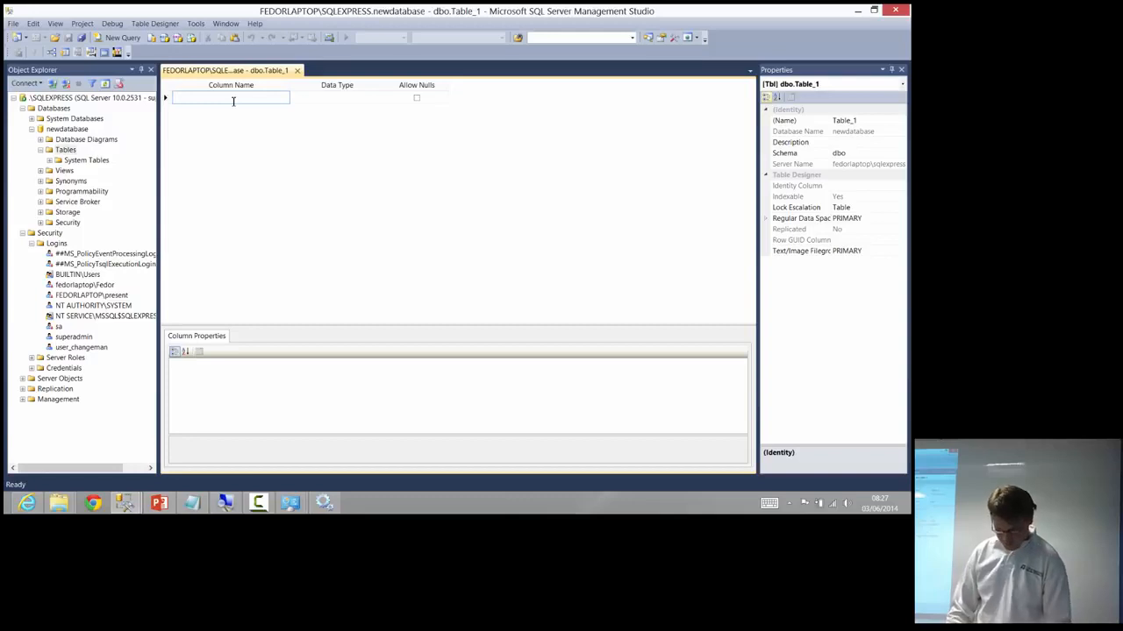
# Step: Define the new table's first column as OrderId with data type int and no nulls allowed
pyautogui.write('OrderId')
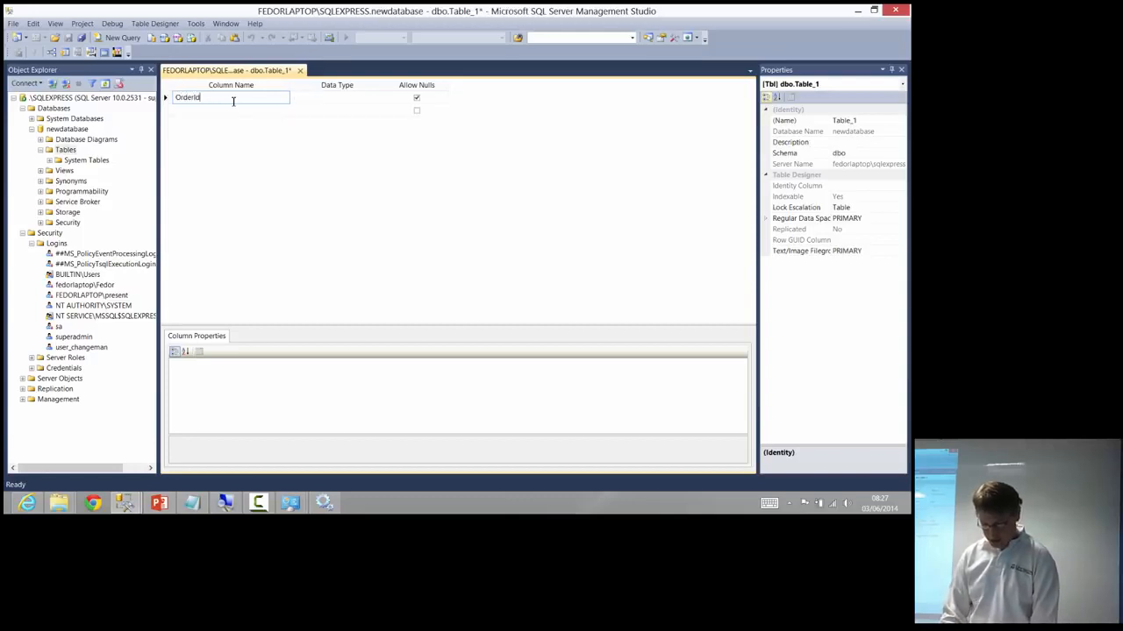
pyautogui.press('Tab')
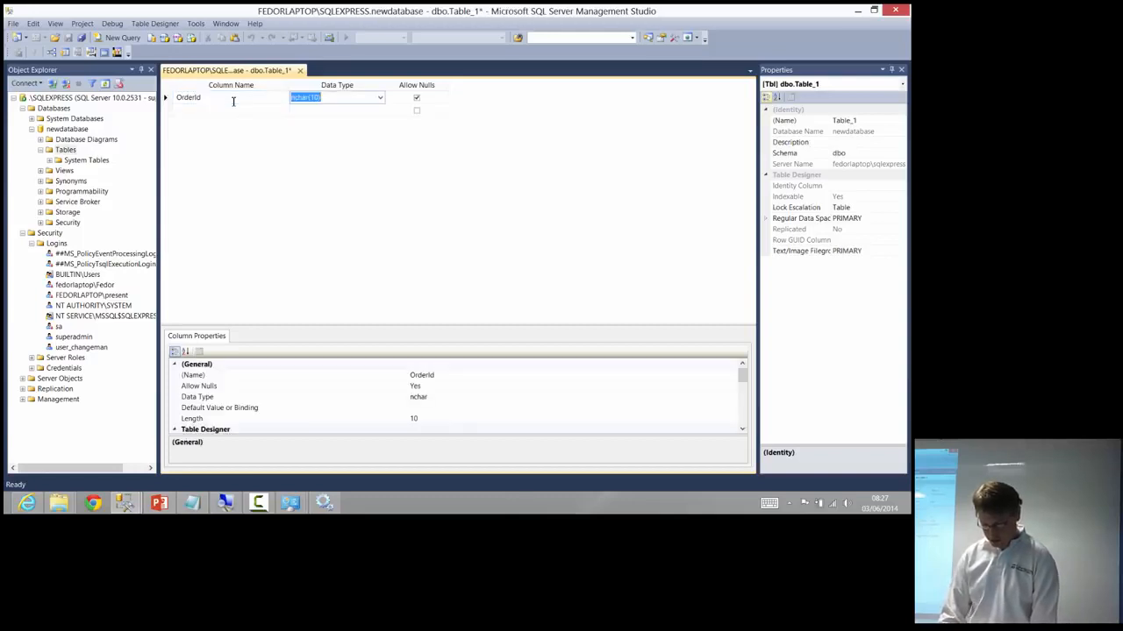
pyautogui.write('int')
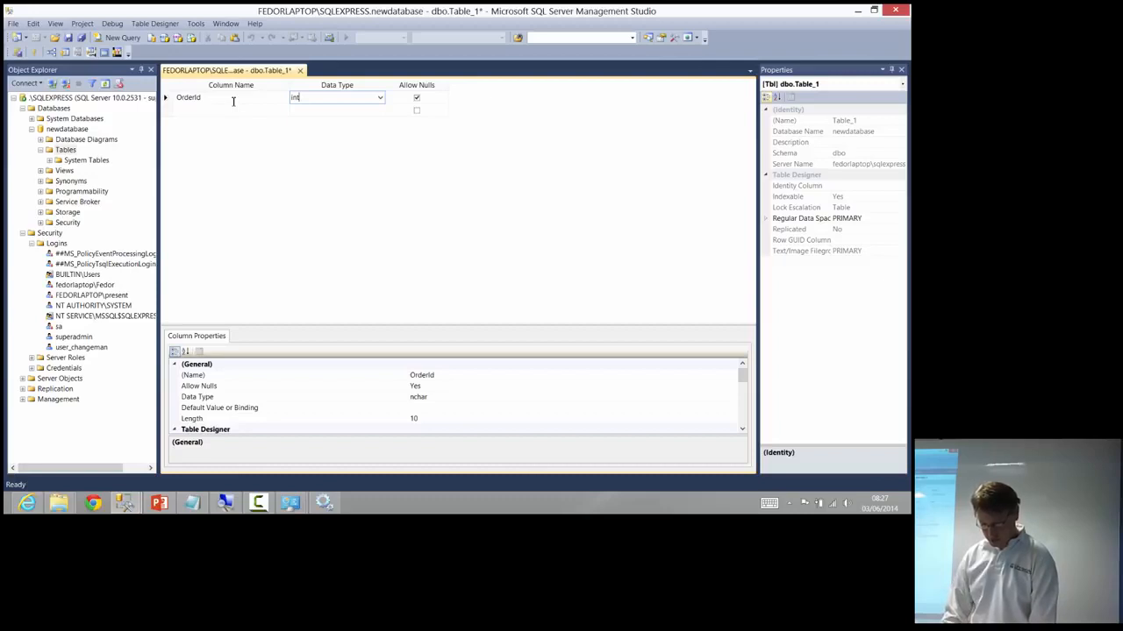
pyautogui.press('Tab')
pyautogui.press('space')
# Step: Add a CustomerName column with data type varchar(64) that does not allow nulls
pyautogui.press('Tab')
pyautogui.write('Cust')
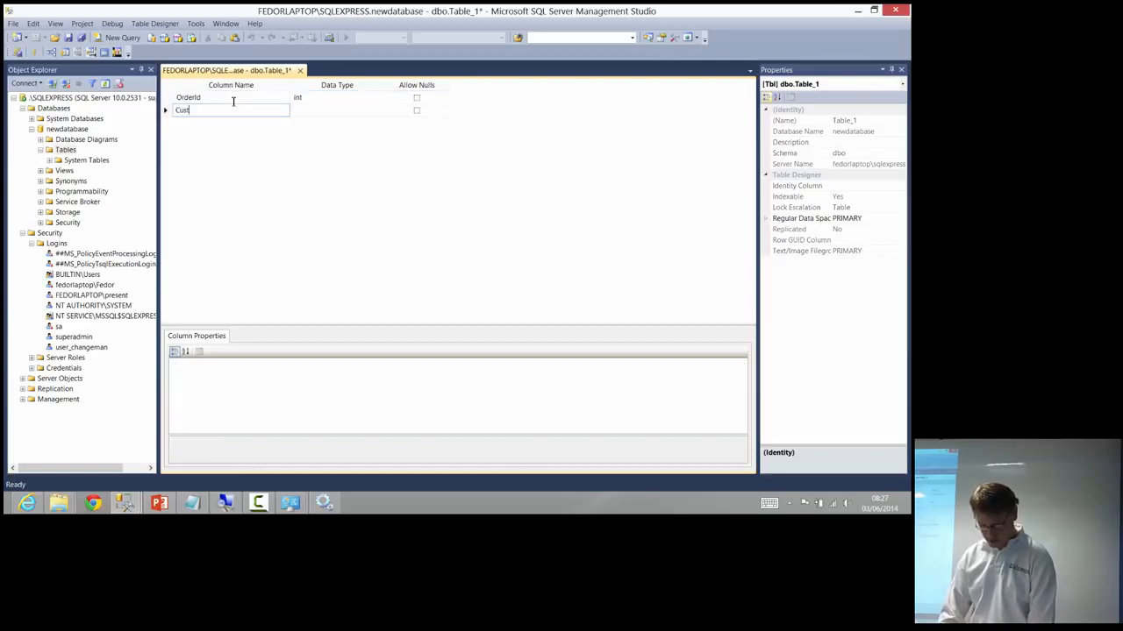
pyautogui.write('omerName')
pyautogui.press('Tab')
pyautogui.write('var')
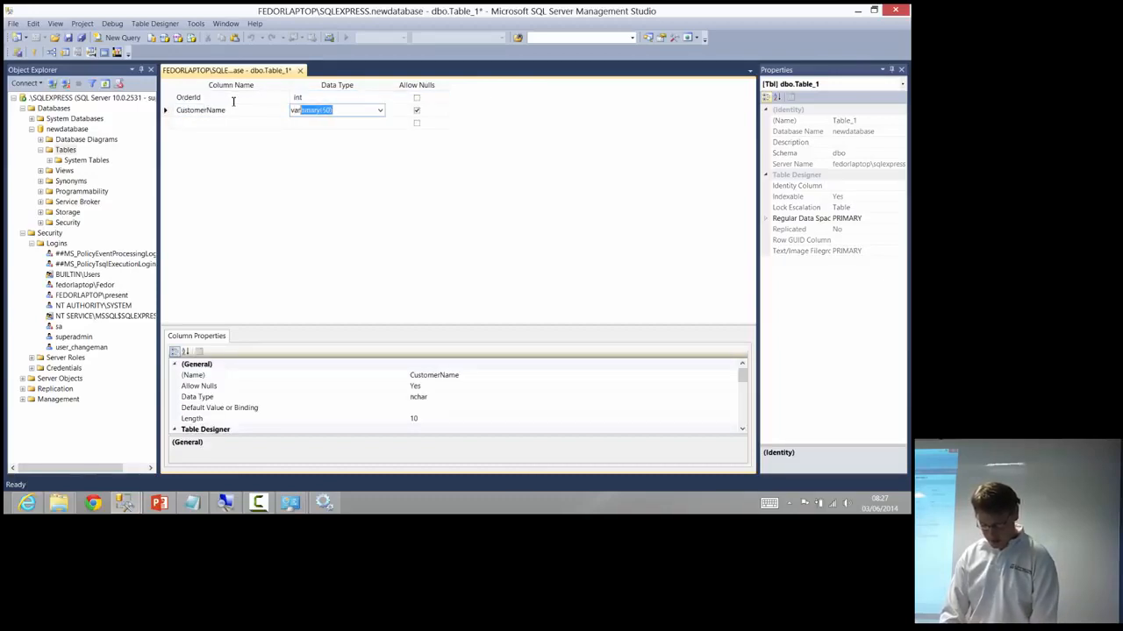
pyautogui.write('char')
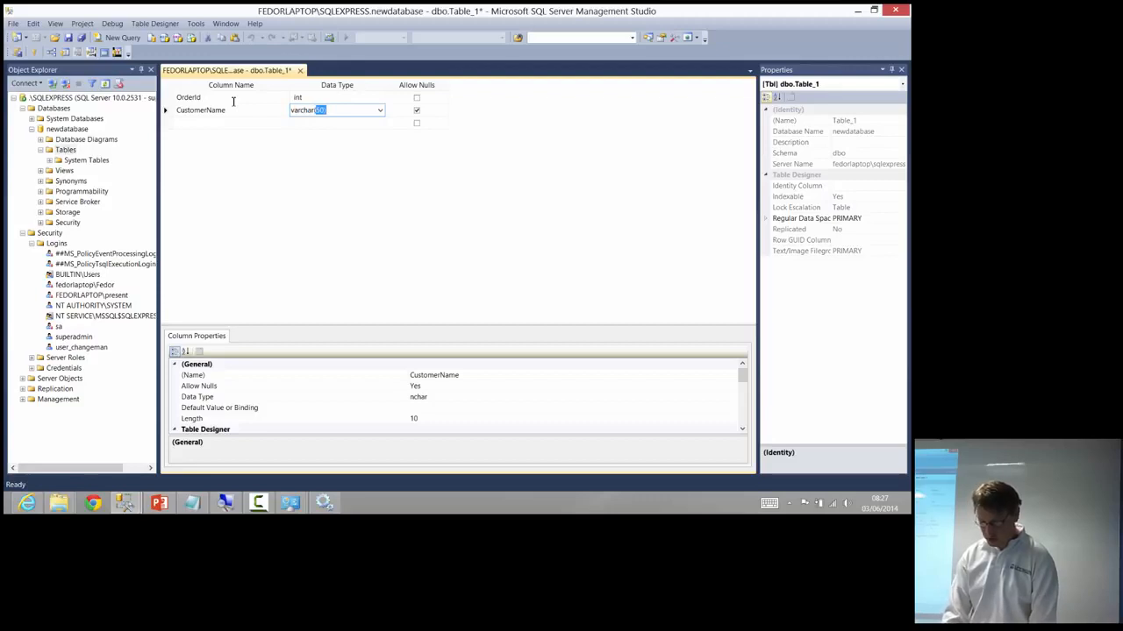
pyautogui.write('(64)')
pyautogui.press('Tab')
pyautogui.press('space')
# Step: Add an OrderDate column with data type datetime that does not allow nulls
pyautogui.press('Down')
pyautogui.press('Left')
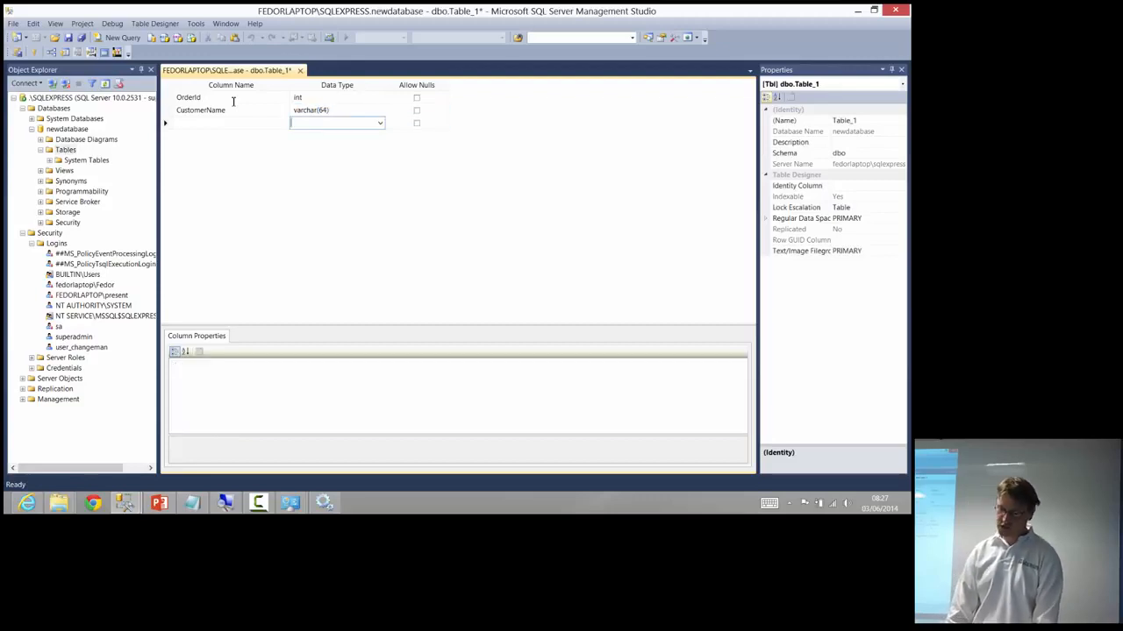
pyautogui.press('Left')
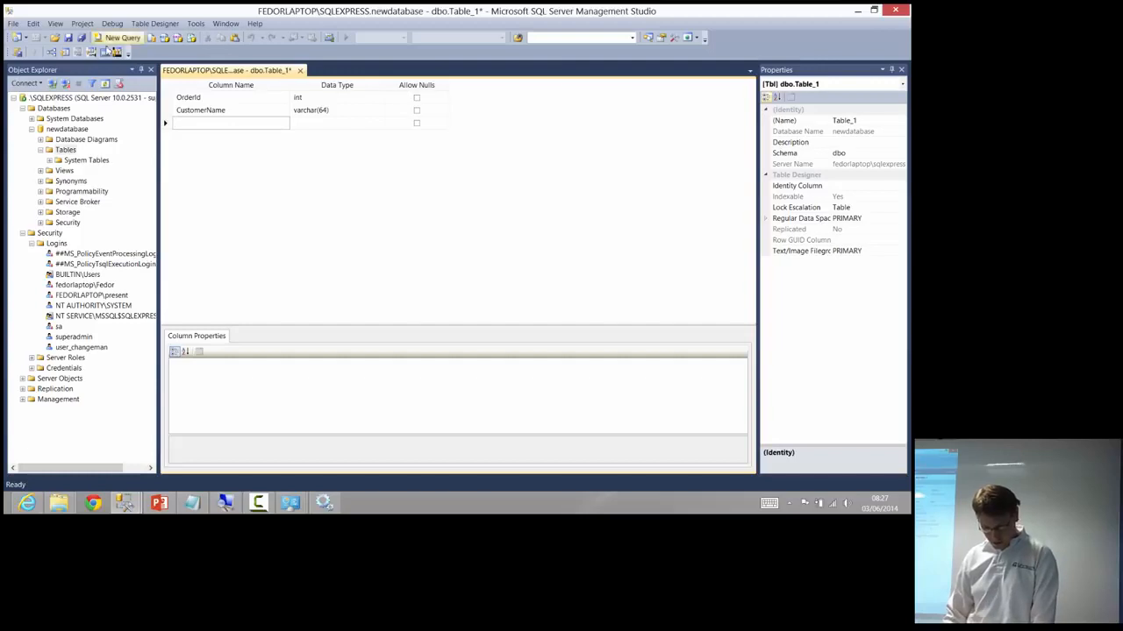
pyautogui.write('OrderDate')
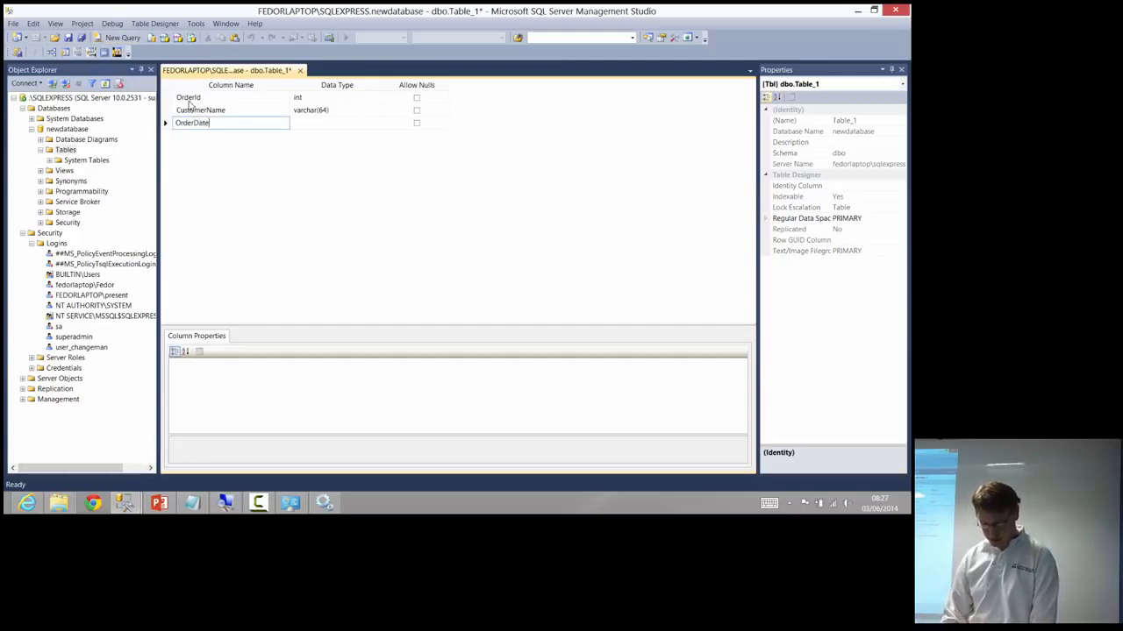
pyautogui.press('Tab')
pyautogui.write('date')
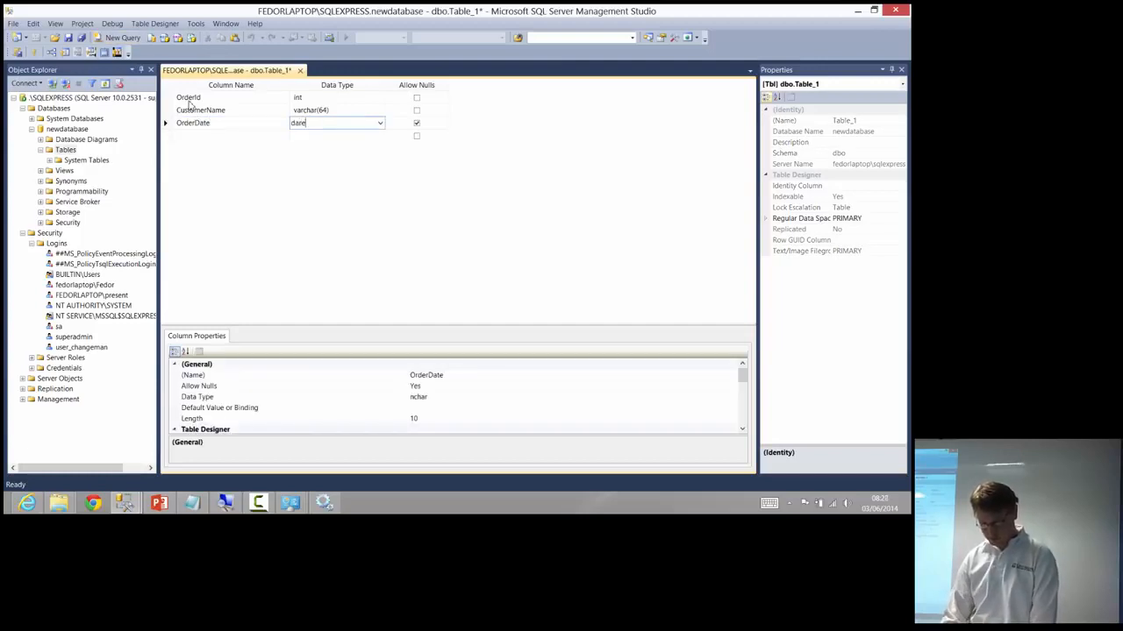
pyautogui.write('time')
pyautogui.press('Tab')
pyautogui.press('space')
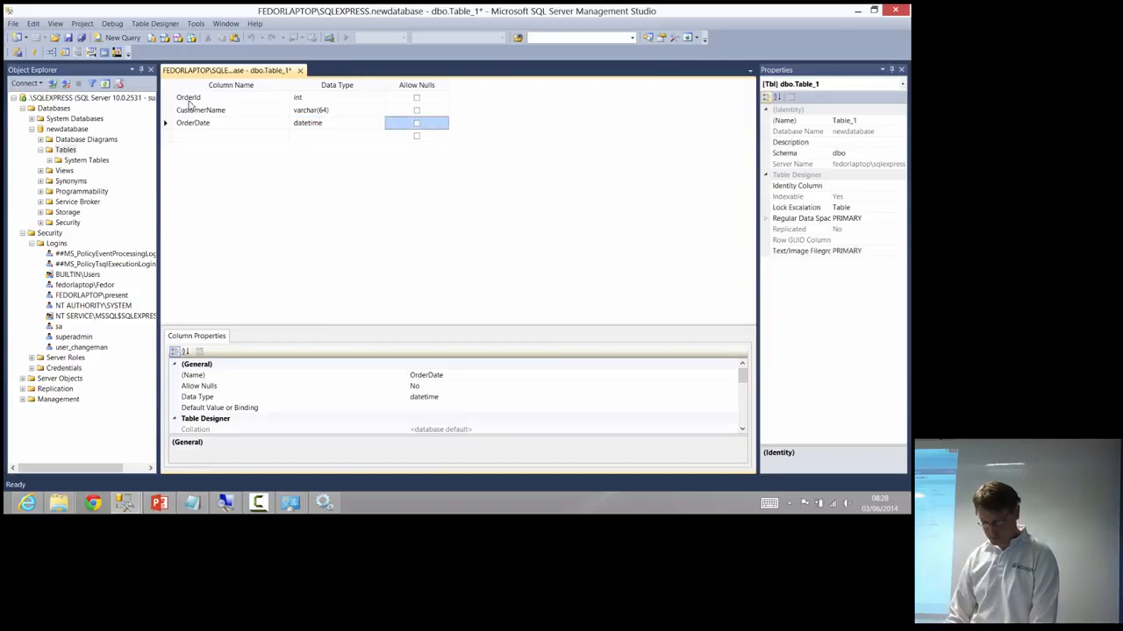
# Step: Save the table with the name Order
pyautogui.click(75, 38)
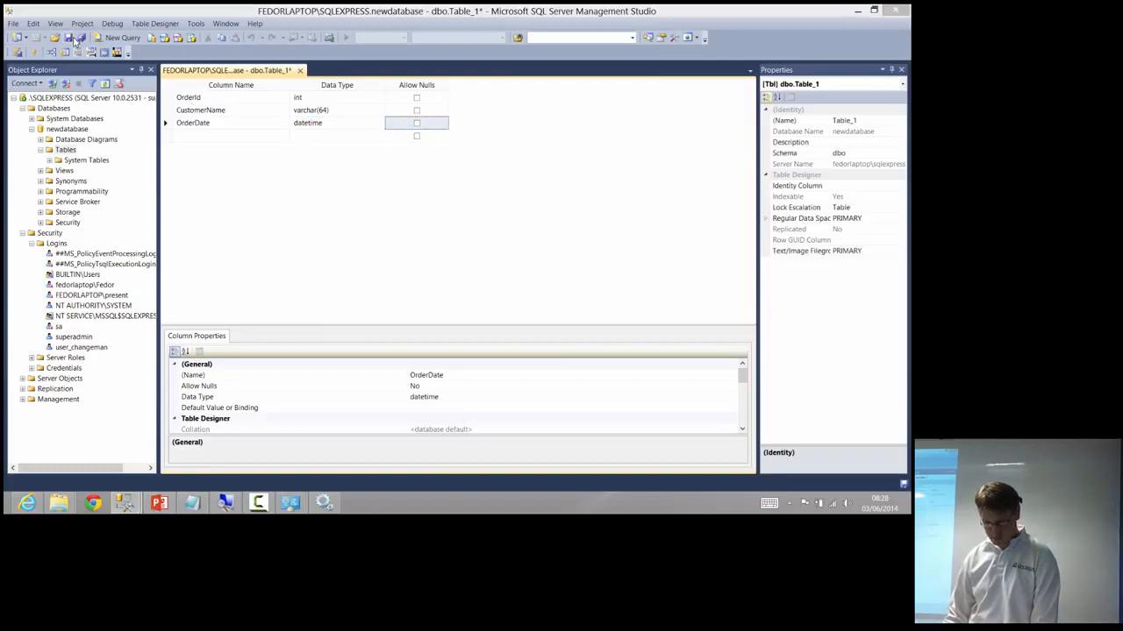
pyautogui.write('o')
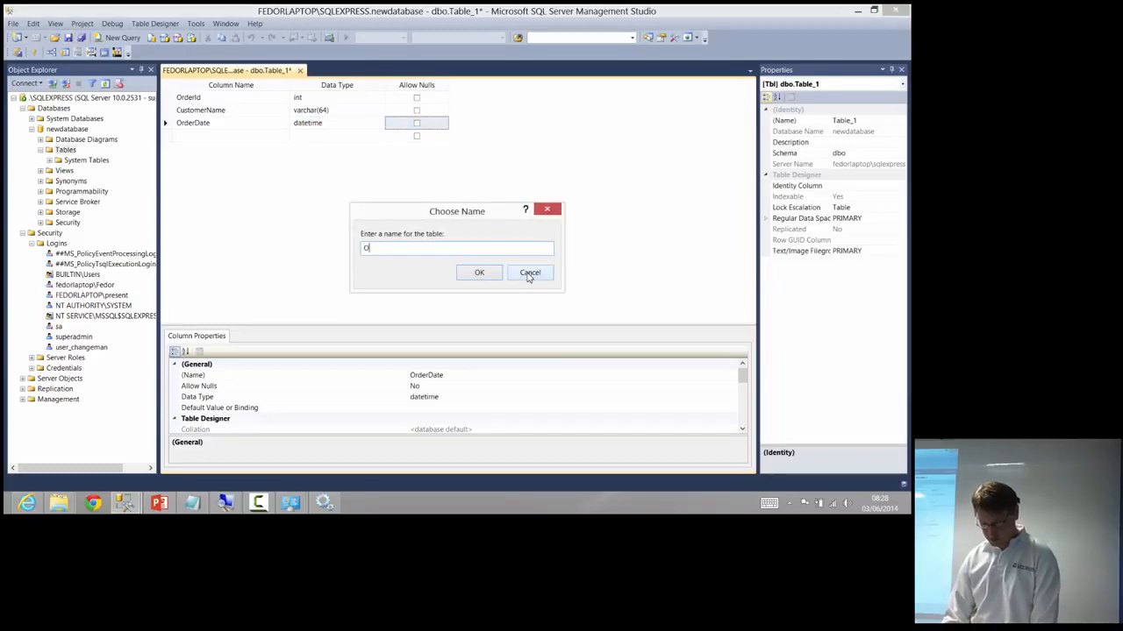
pyautogui.write('rder')
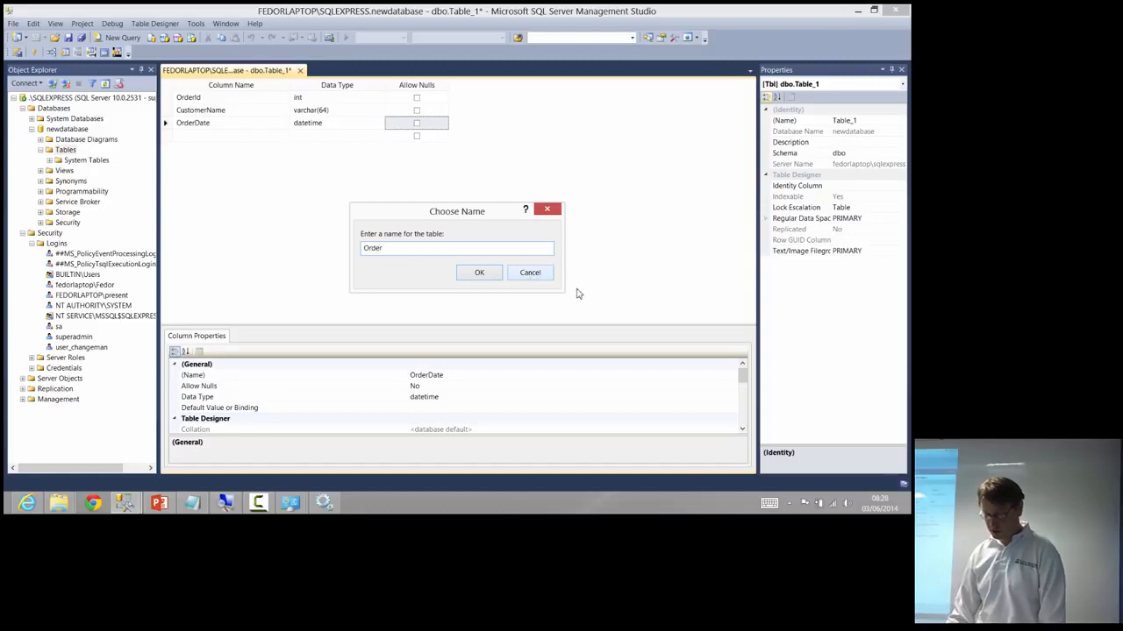
pyautogui.click(490, 279)
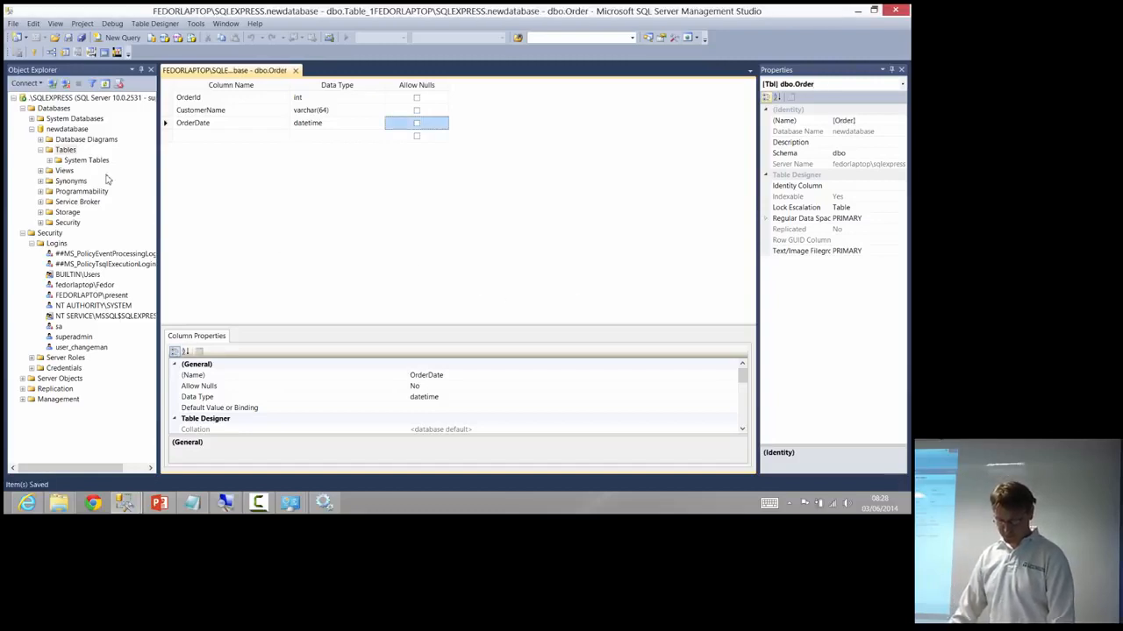
# Step: Refresh the Tables folder of newdatabase and select the dbo.Order table in the object tree
pyautogui.click(65, 150)
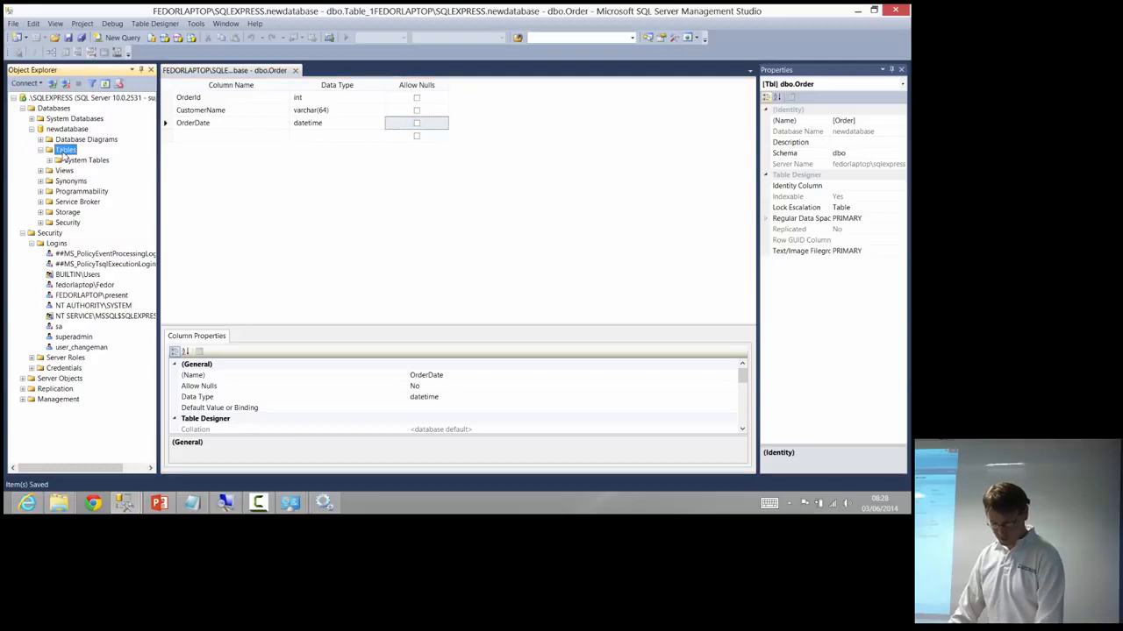
pyautogui.press('F5')
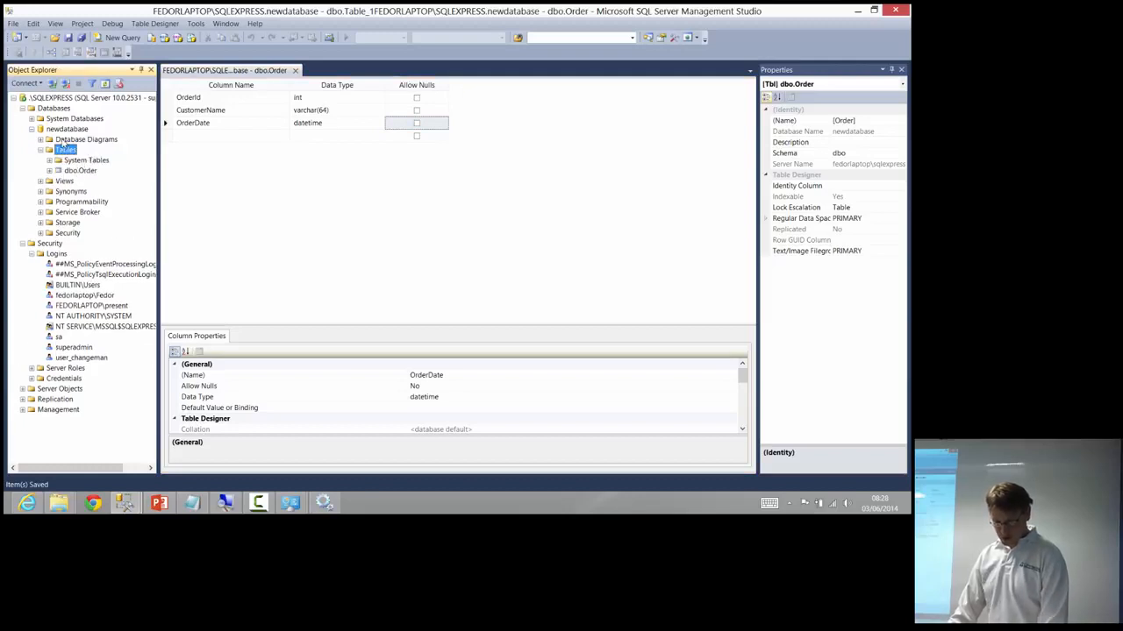
pyautogui.click(64, 130)
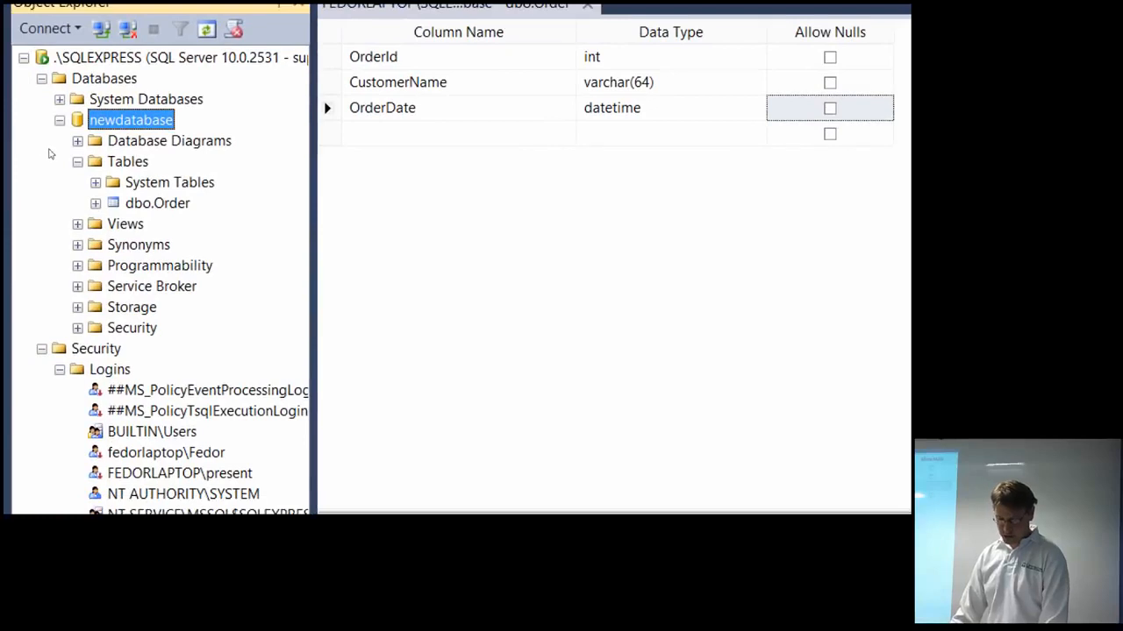
pyautogui.click(52, 154)
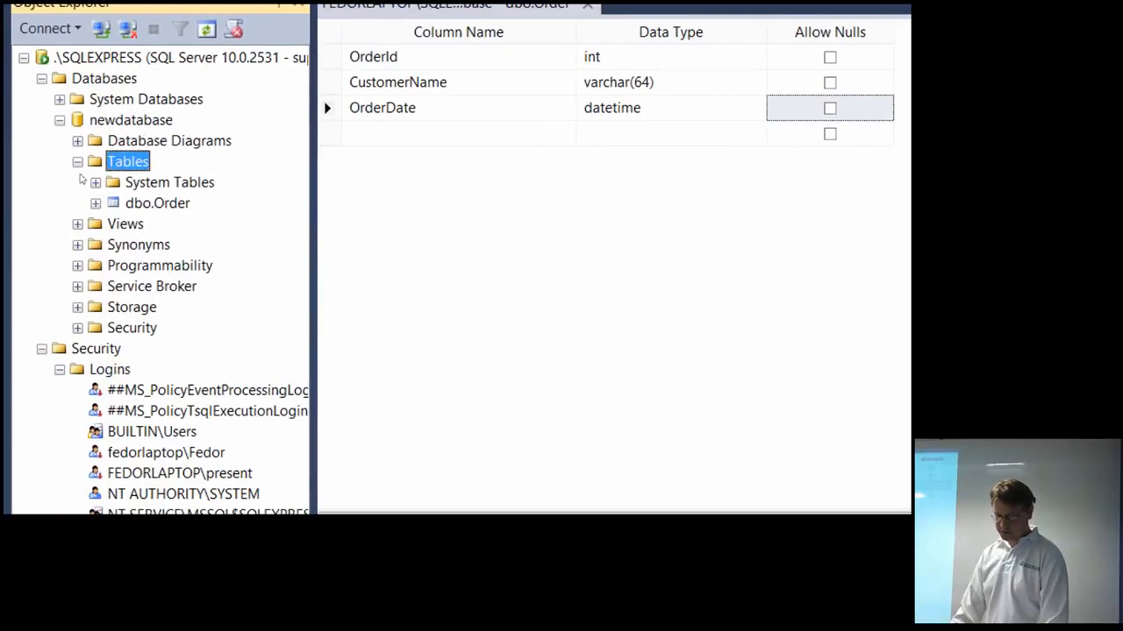
pyautogui.click(79, 179)
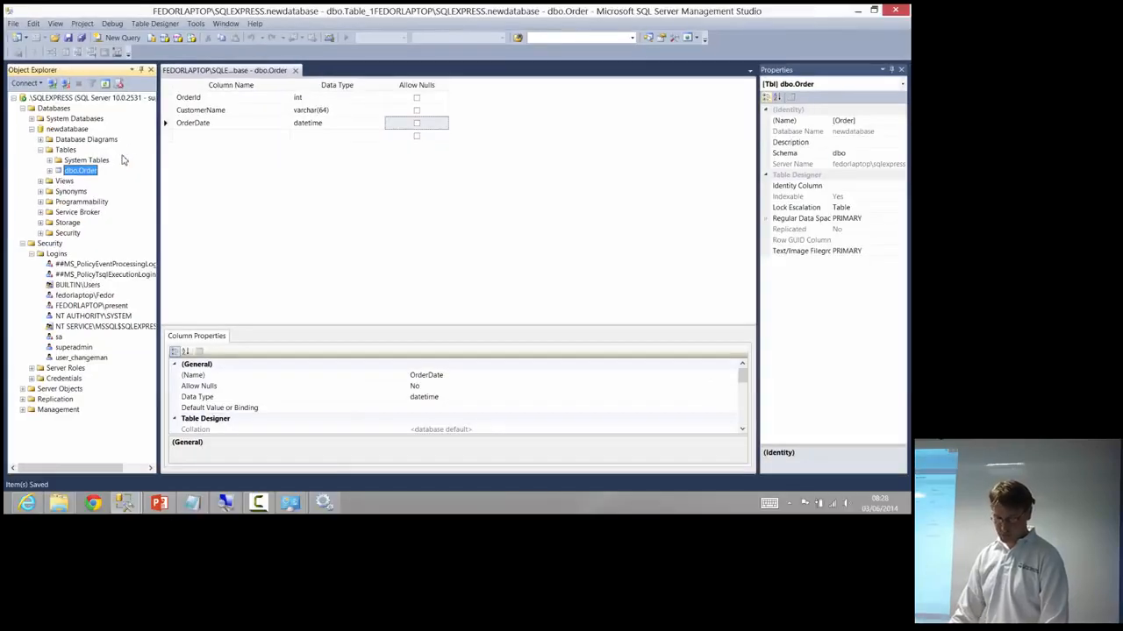
pyautogui.click(124, 164)
# Step: Start a second table in newdatabase and define OrderItemId as an int column with no nulls allowed
pyautogui.rightClick(65, 151)
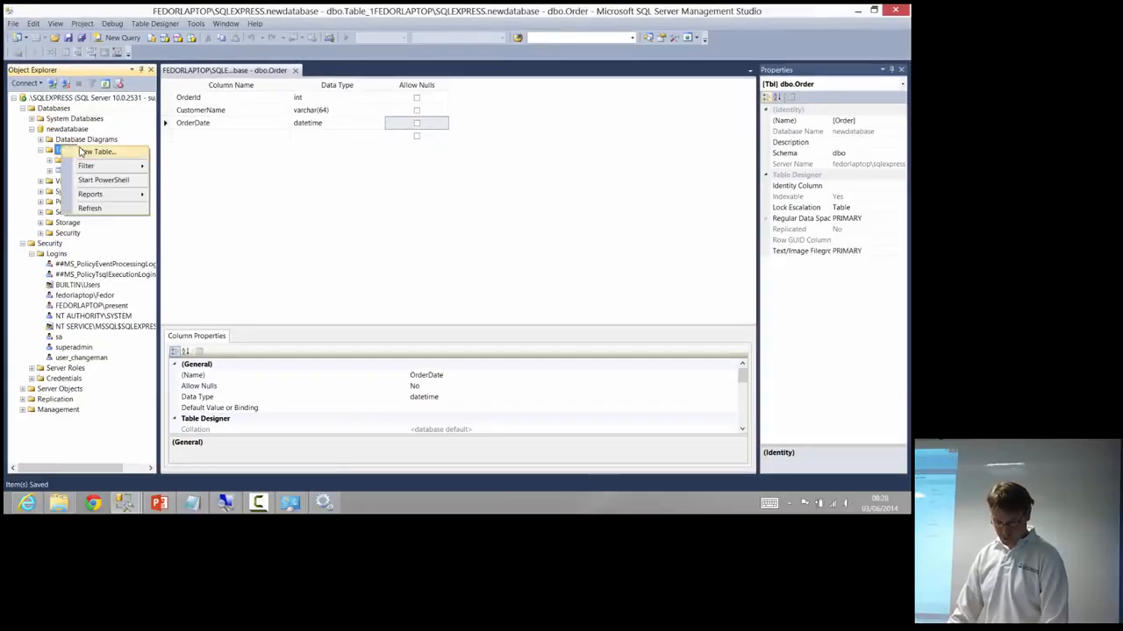
pyautogui.click(132, 151)
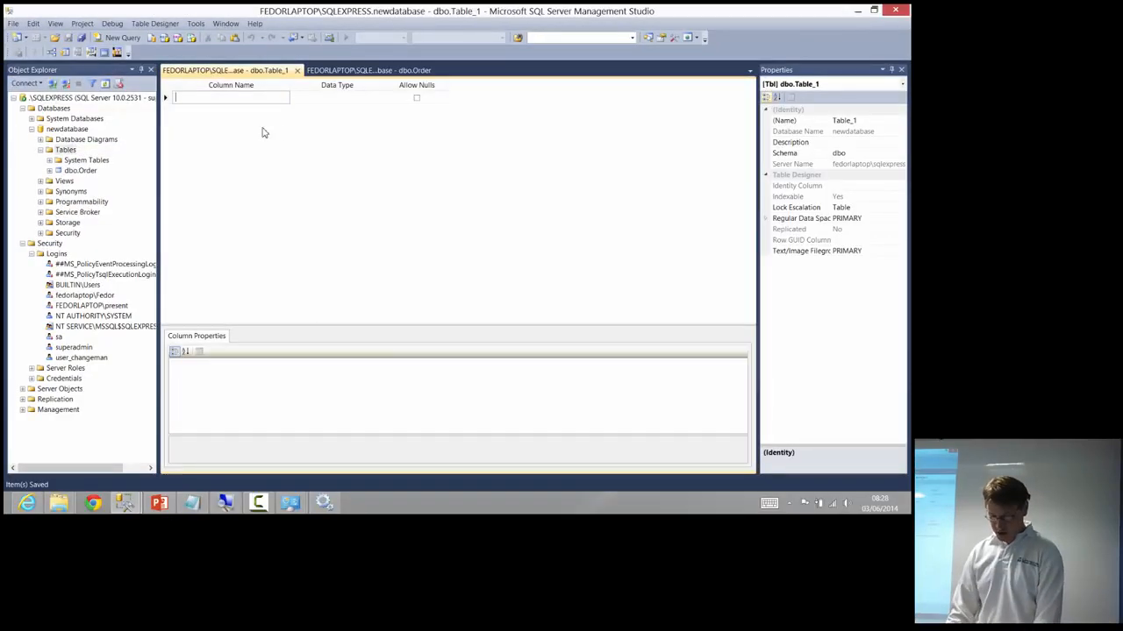
pyautogui.write('Order')
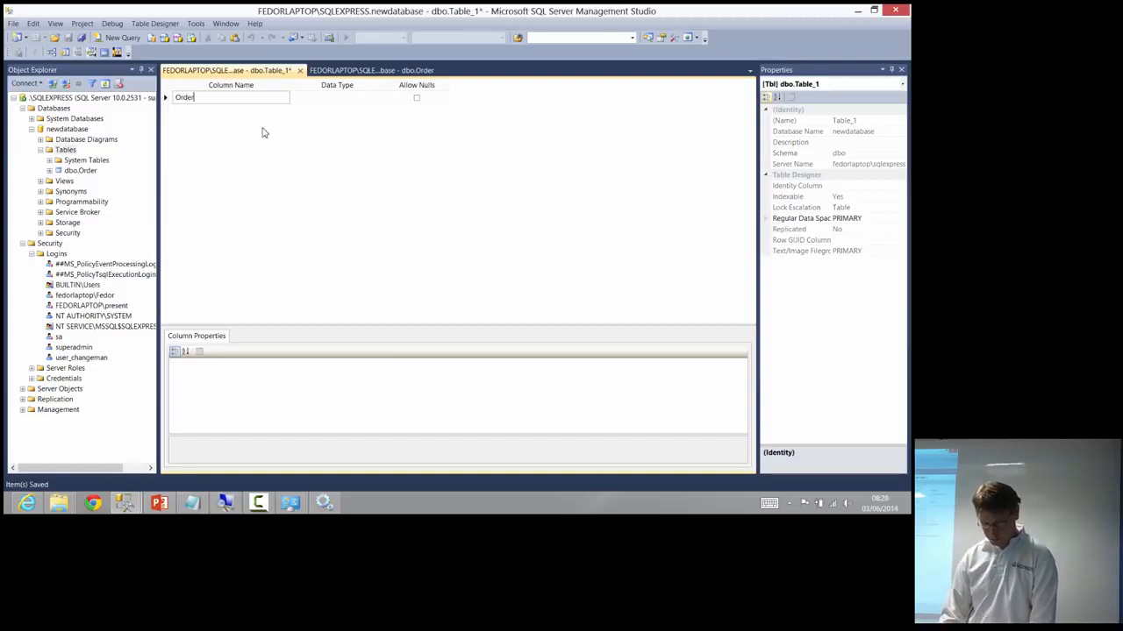
pyautogui.write('ItemId')
pyautogui.press('Tab')
pyautogui.write('int')
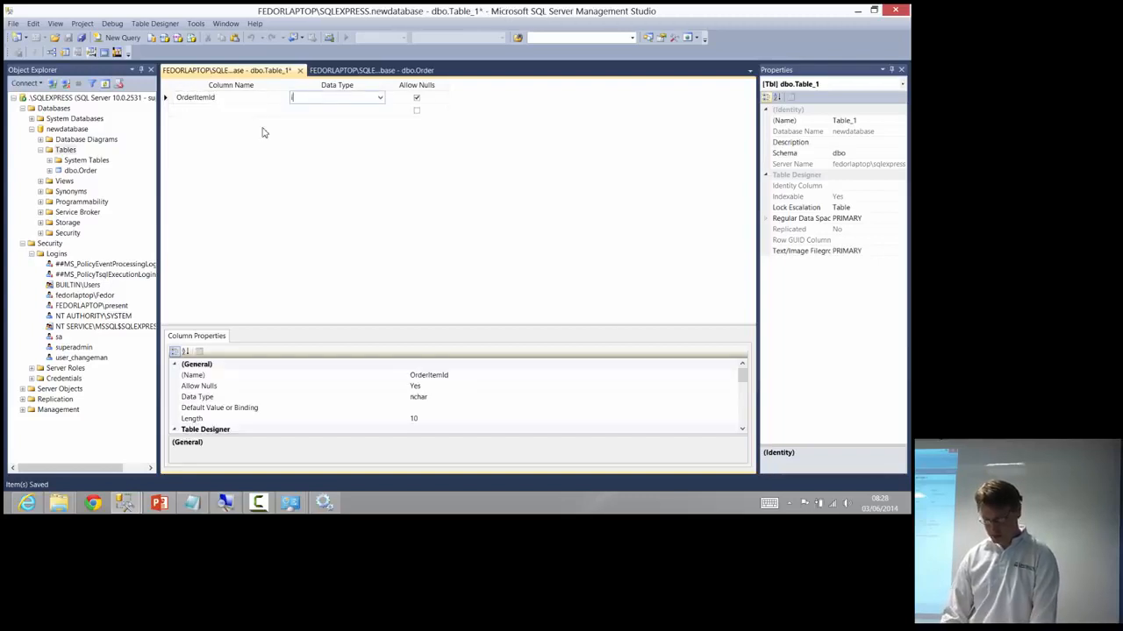
pyautogui.press('Tab')
pyautogui.press('space')
# Step: Add an OrderId column with data type int and no nulls allowed to the second table
pyautogui.press('Down')
pyautogui.hotkey('shift', 'Tab')
pyautogui.hotkey('shift', 'Tab')
pyautogui.write('Order')
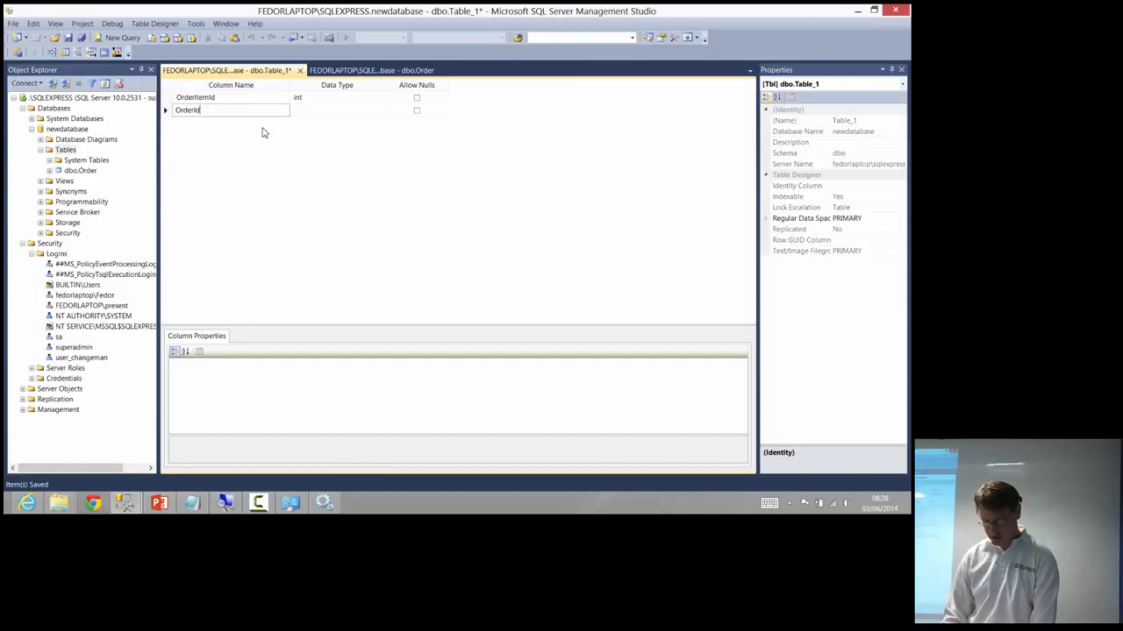
pyautogui.press('Tab')
pyautogui.write('int')
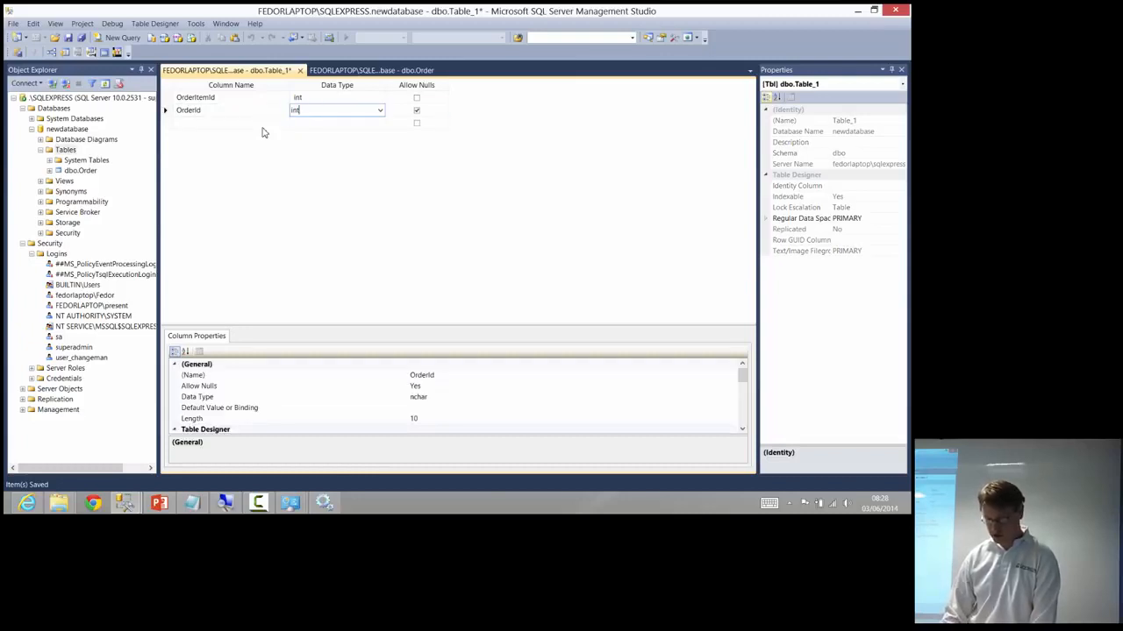
pyautogui.press('Tab')
pyautogui.press('space')
# Step: Add a SKU column with data type varchar(64) and no nulls allowed to the second table
pyautogui.press('Tab')
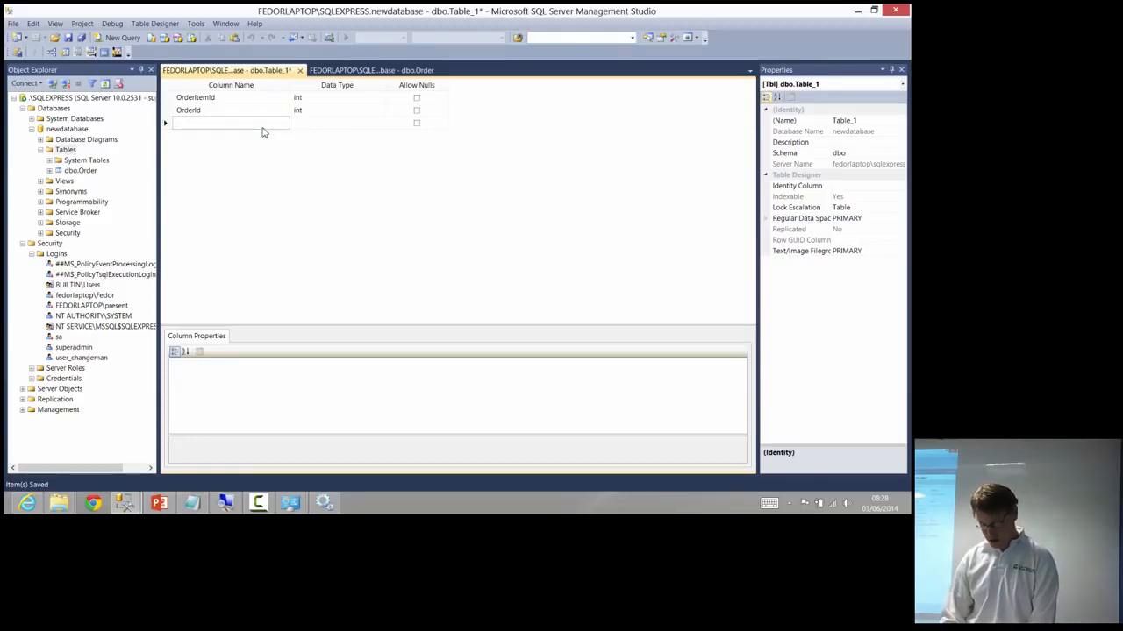
pyautogui.write('SKU')
pyautogui.press('Tab')
pyautogui.write('v')
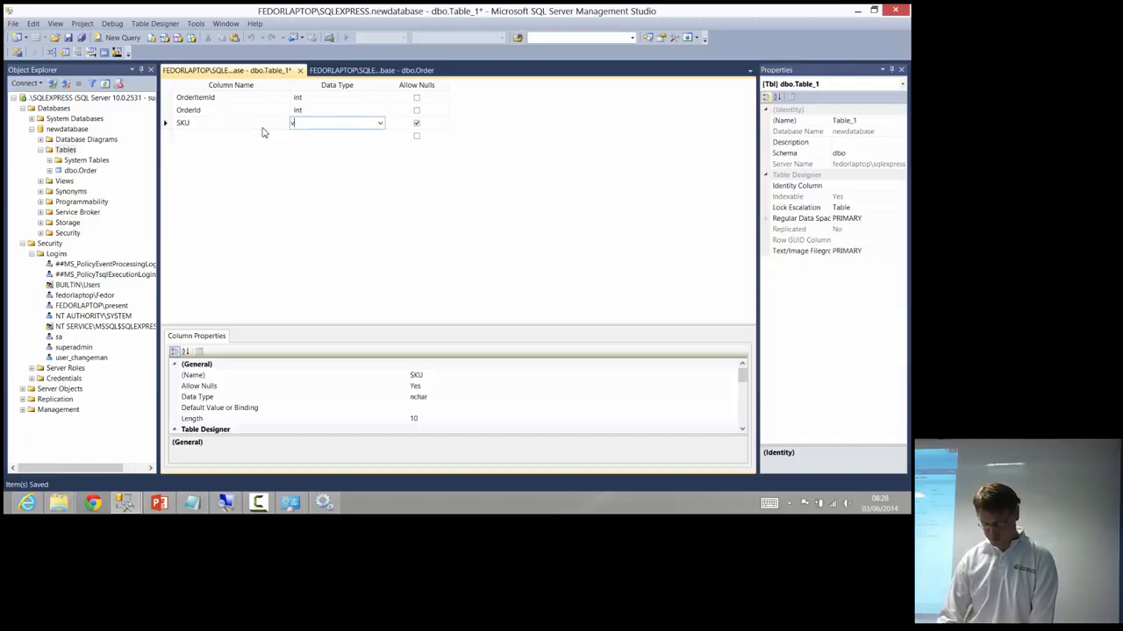
pyautogui.write('archar(64')
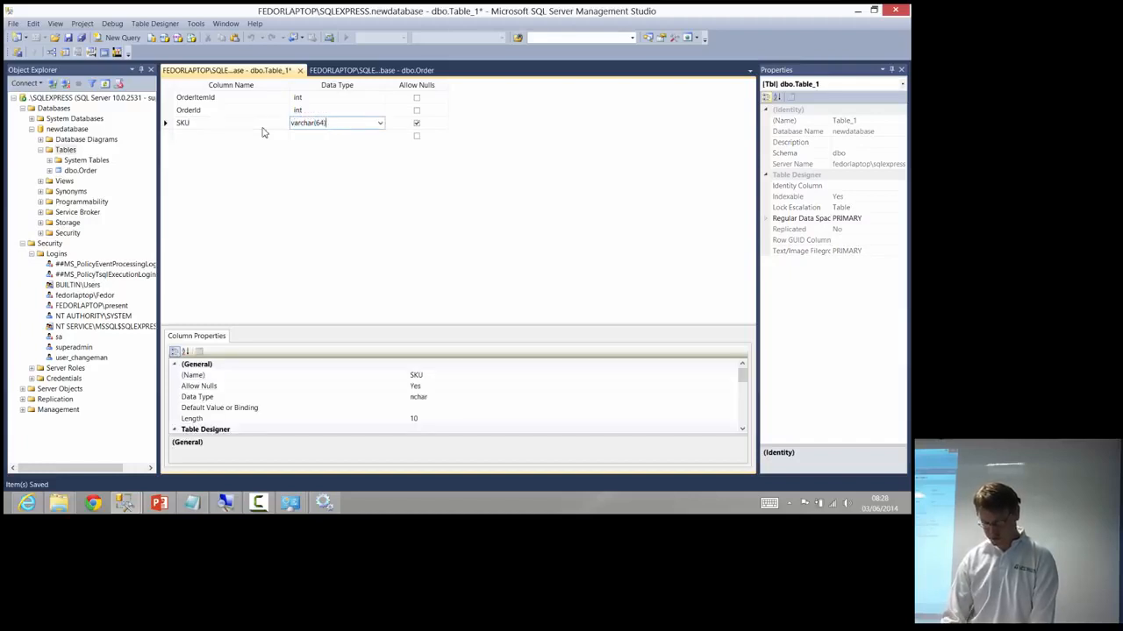
pyautogui.press('Tab')
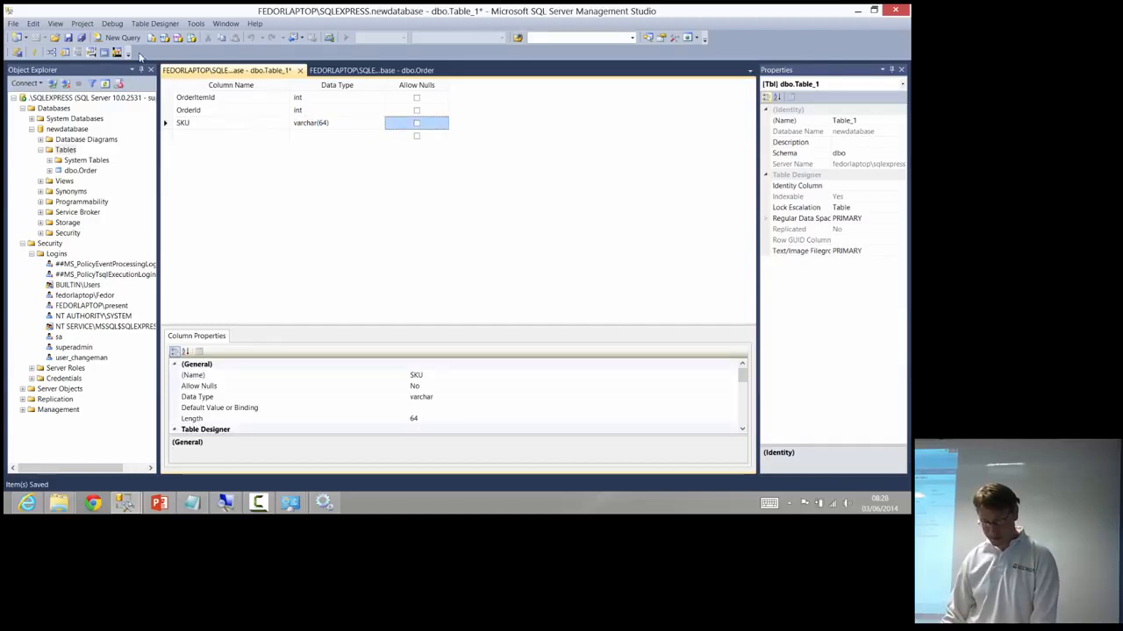
# Step: Save the new table as OrderItem, refresh the Tables folder of newdatabase, and select the dbo.Order table
pyautogui.click(67, 40)
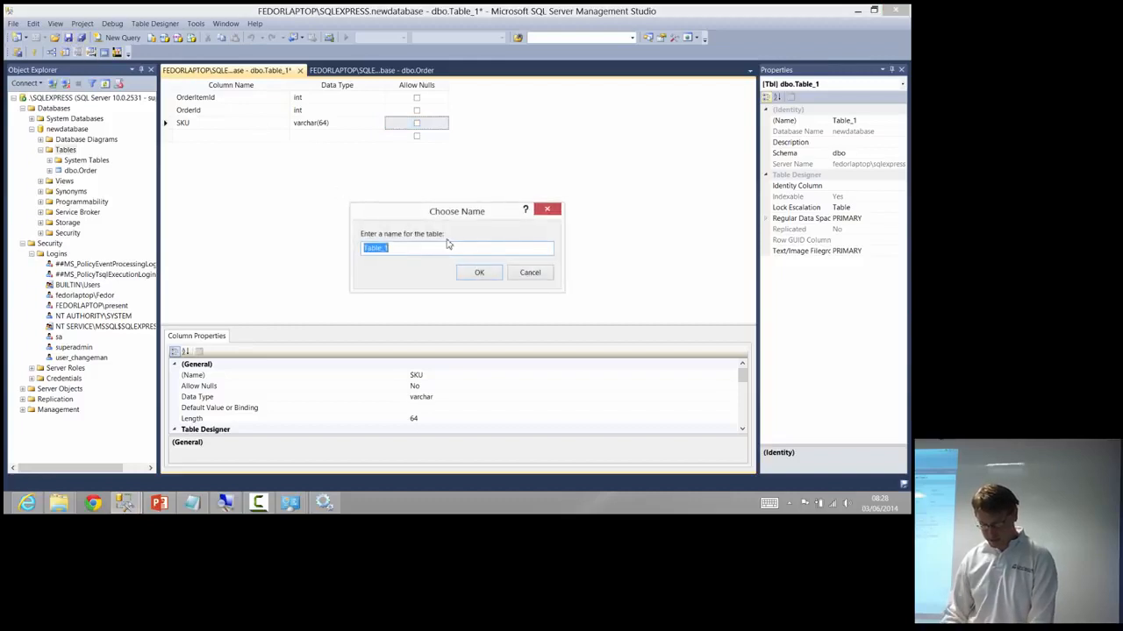
pyautogui.write('OrderItem')
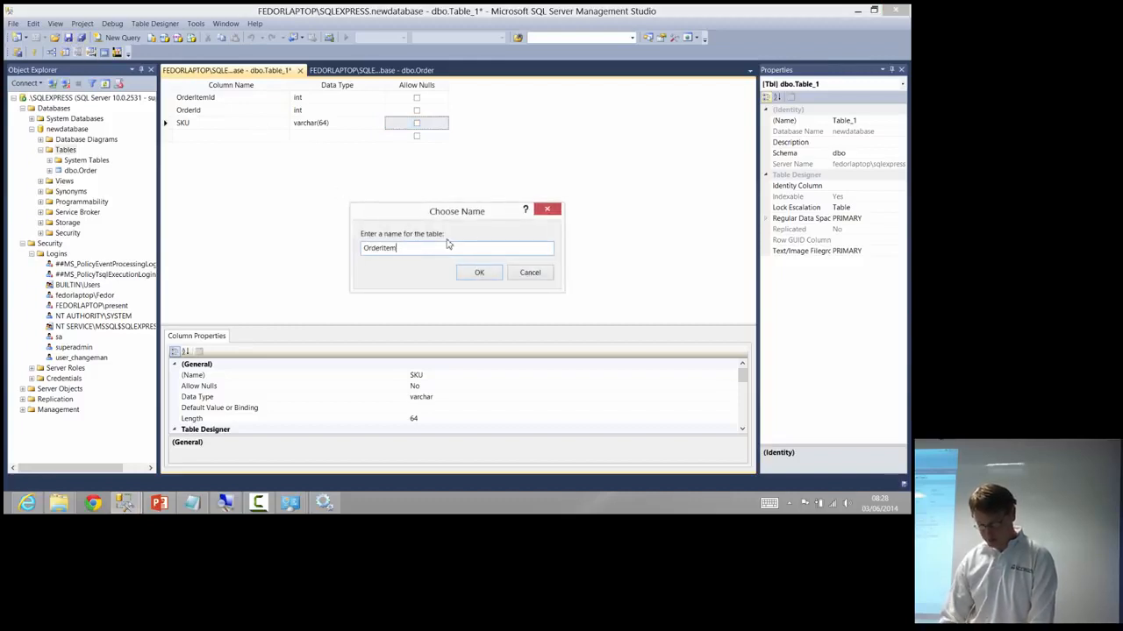
pyautogui.press('Return')
pyautogui.click(66, 151)
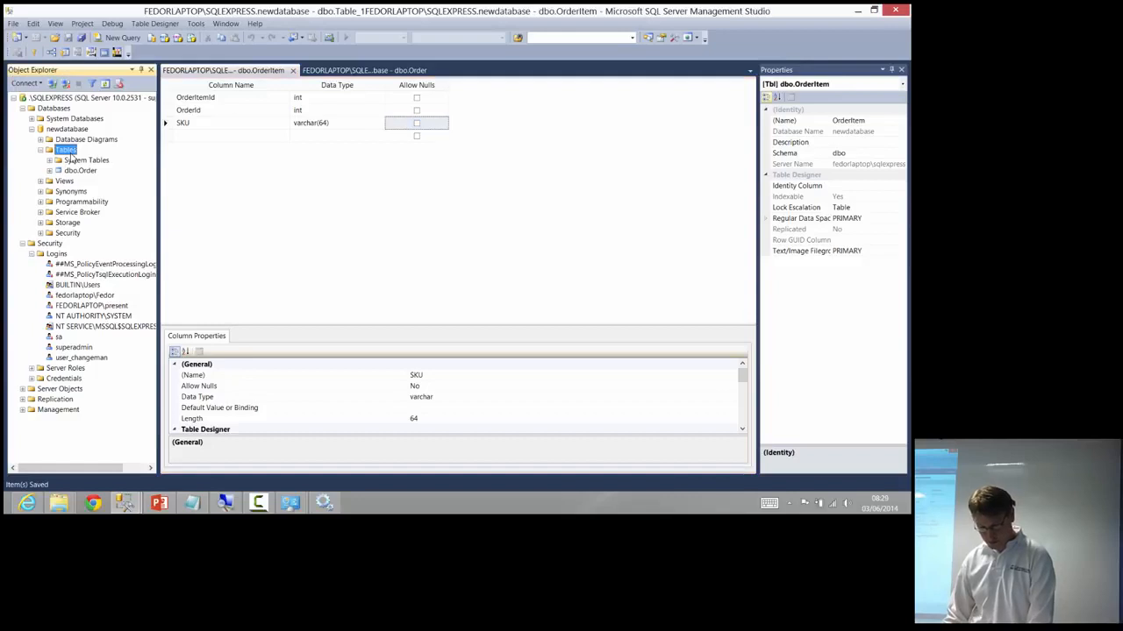
pyautogui.press('F5')
pyautogui.click(92, 171)
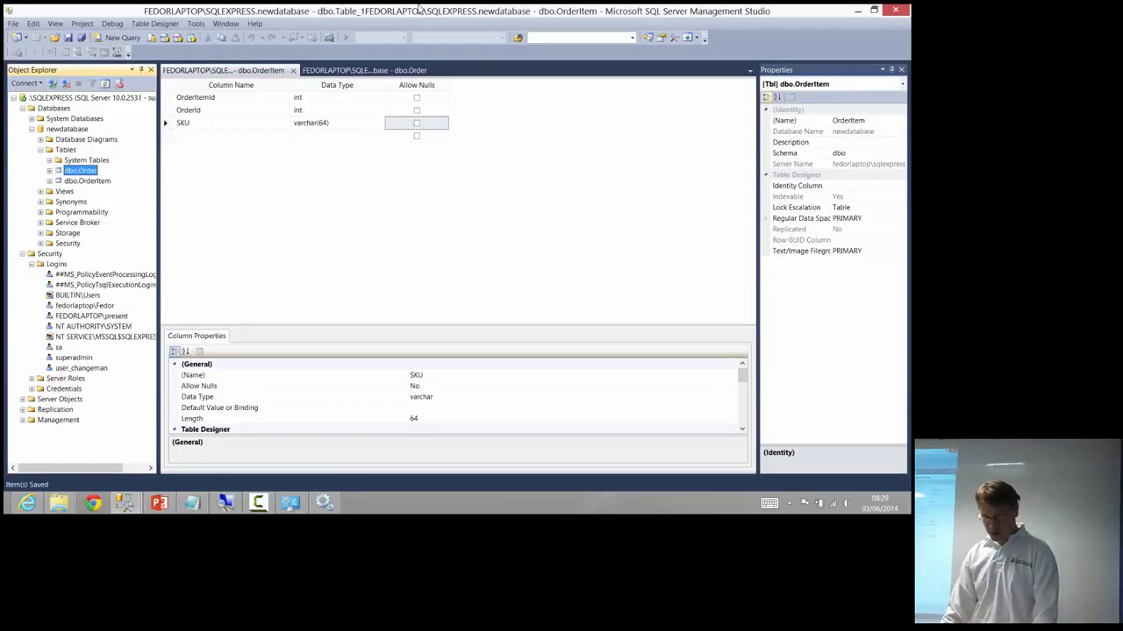
# Step: Close the OrderItem and Order table designs and select the Tables folder of newdatabase
pyautogui.click(291, 70)
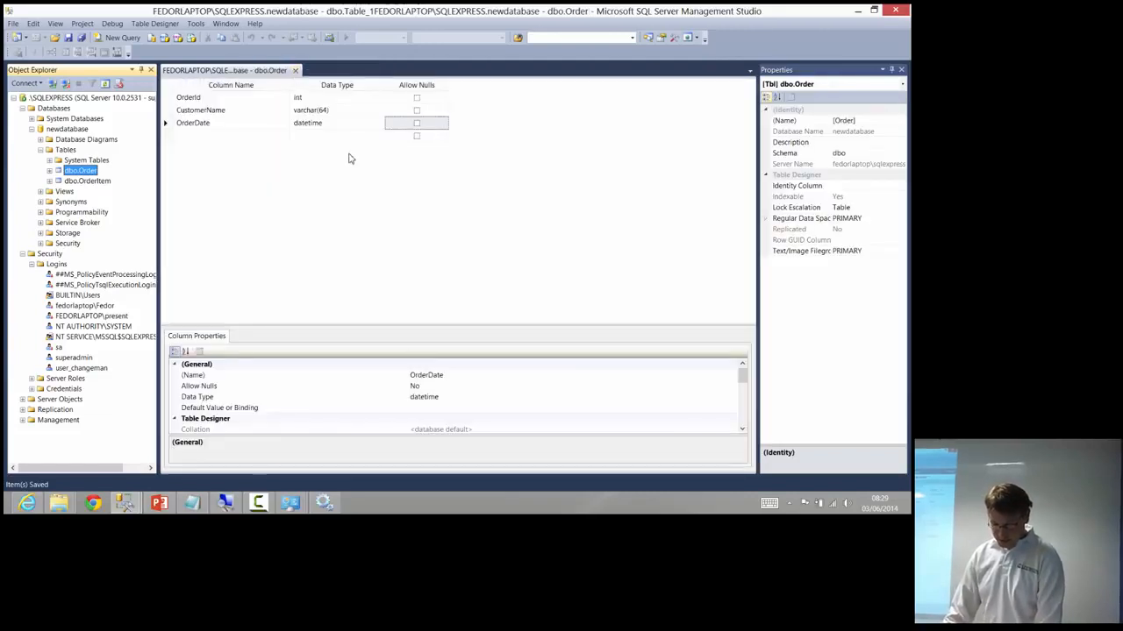
pyautogui.click(294, 70)
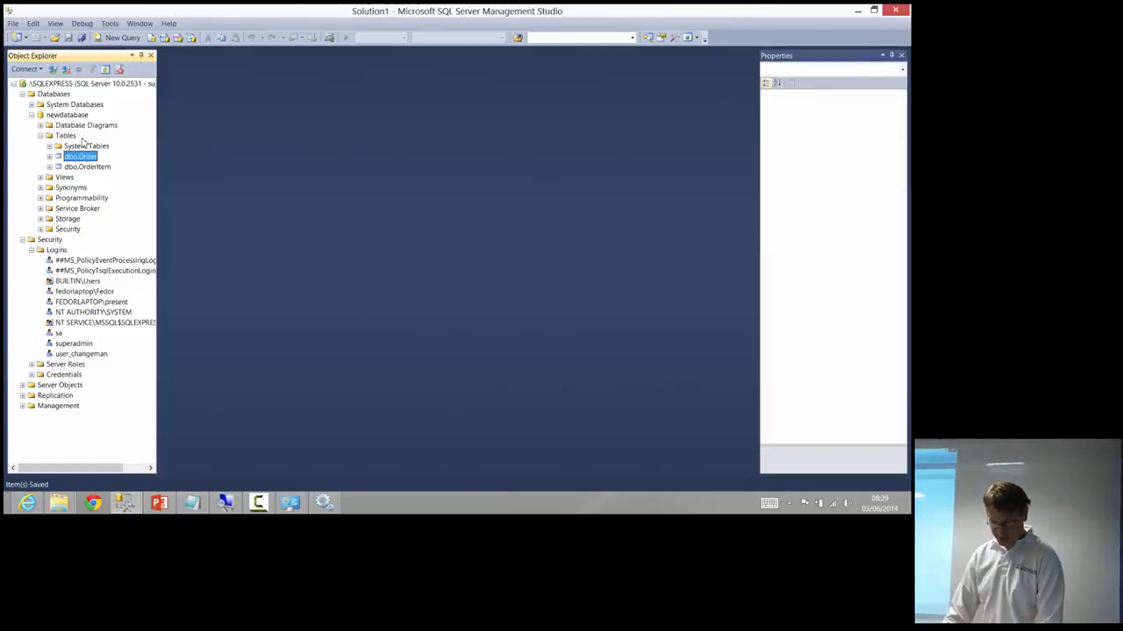
pyautogui.click(74, 137)
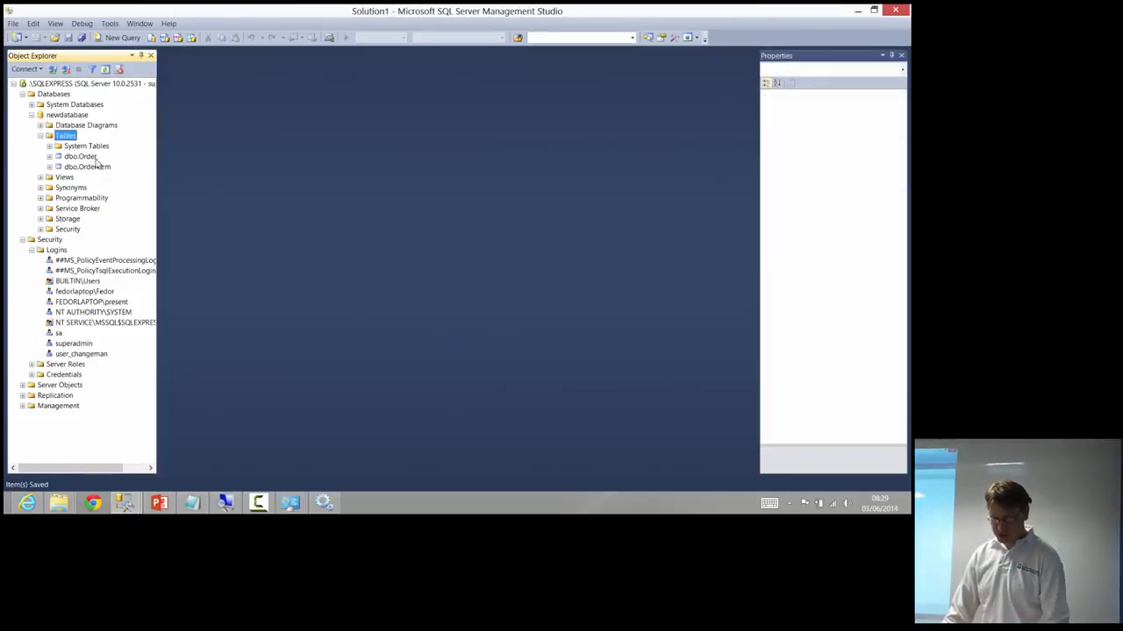
# Step: Open the top 200 rows of dbo.Order for editing and add a row with OrderId 1, a customer name and OrderDate 2014-01-01
pyautogui.rightClick(93, 158)
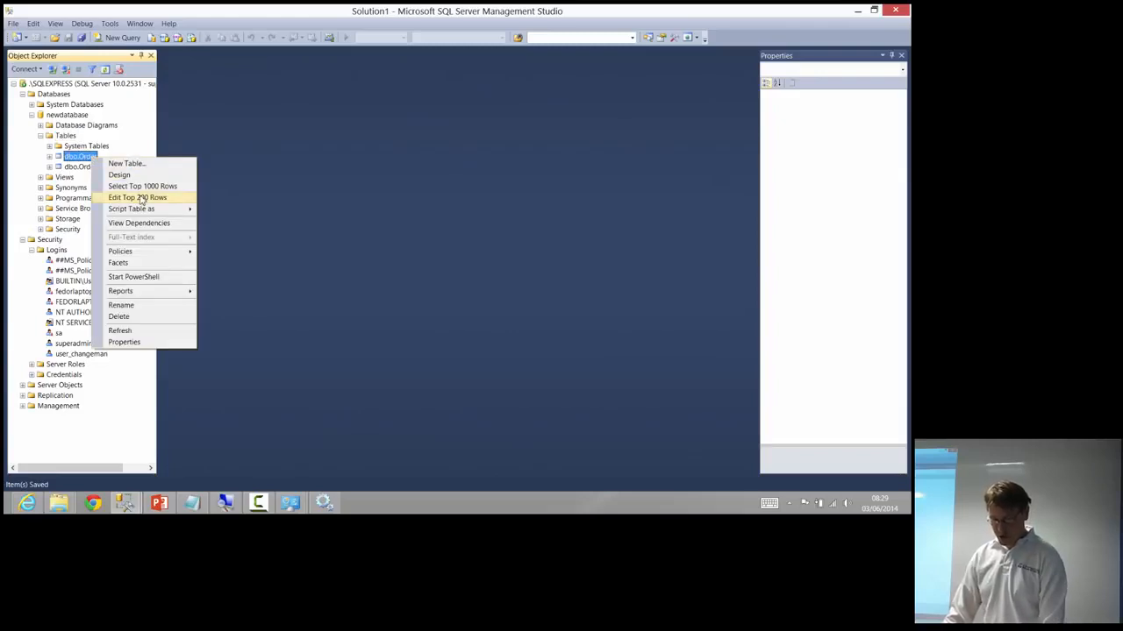
pyautogui.click(138, 199)
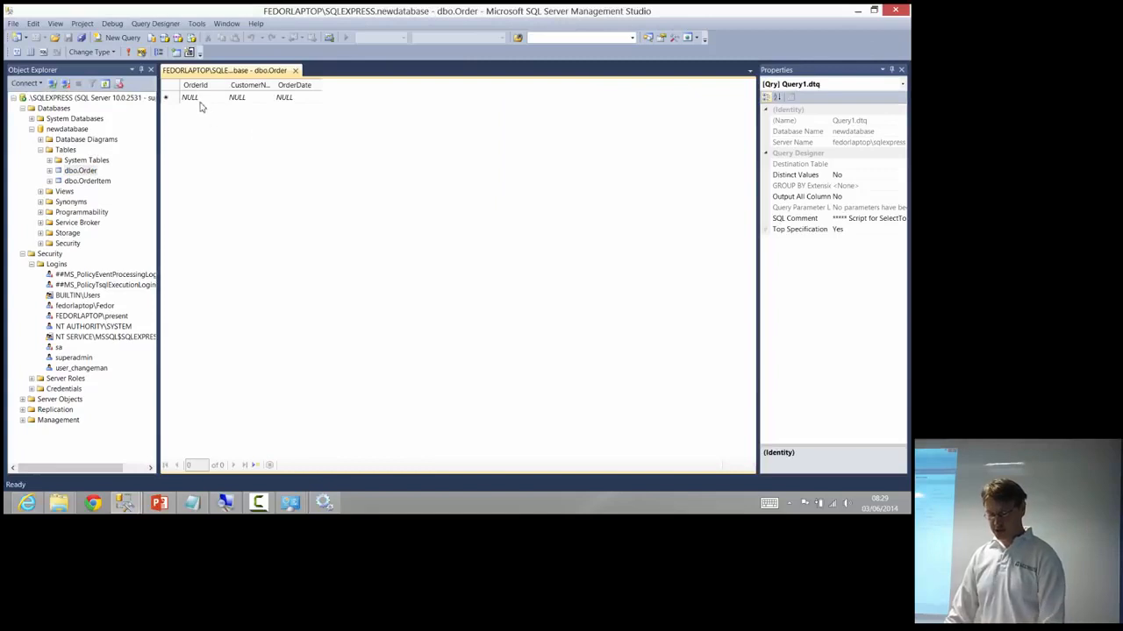
pyautogui.click(219, 98)
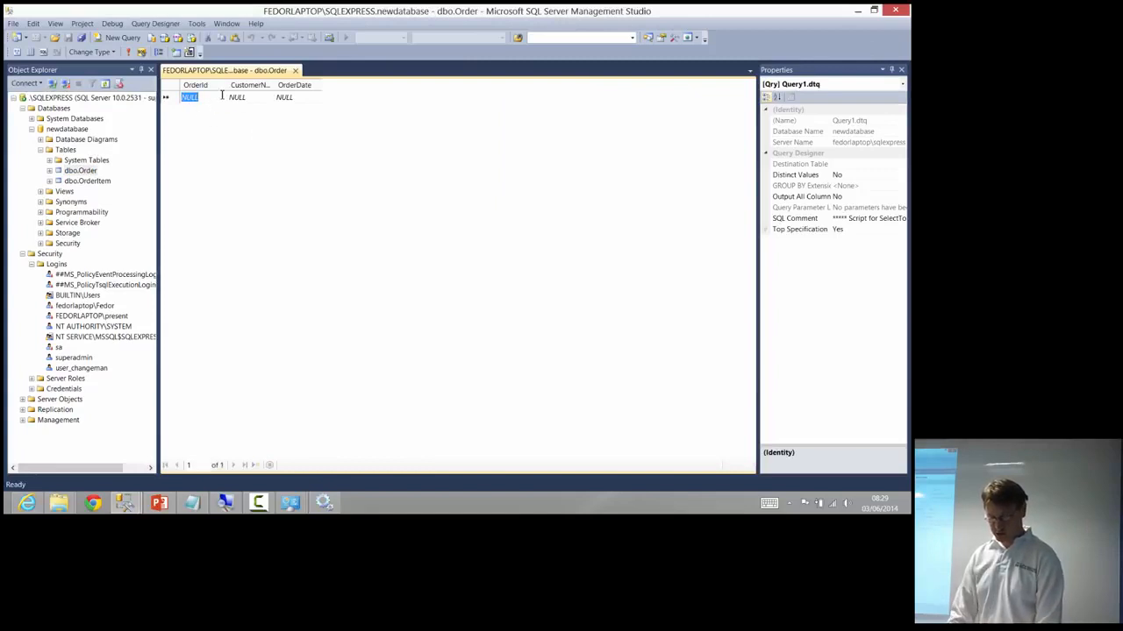
pyautogui.write('1')
pyautogui.press('Tab')
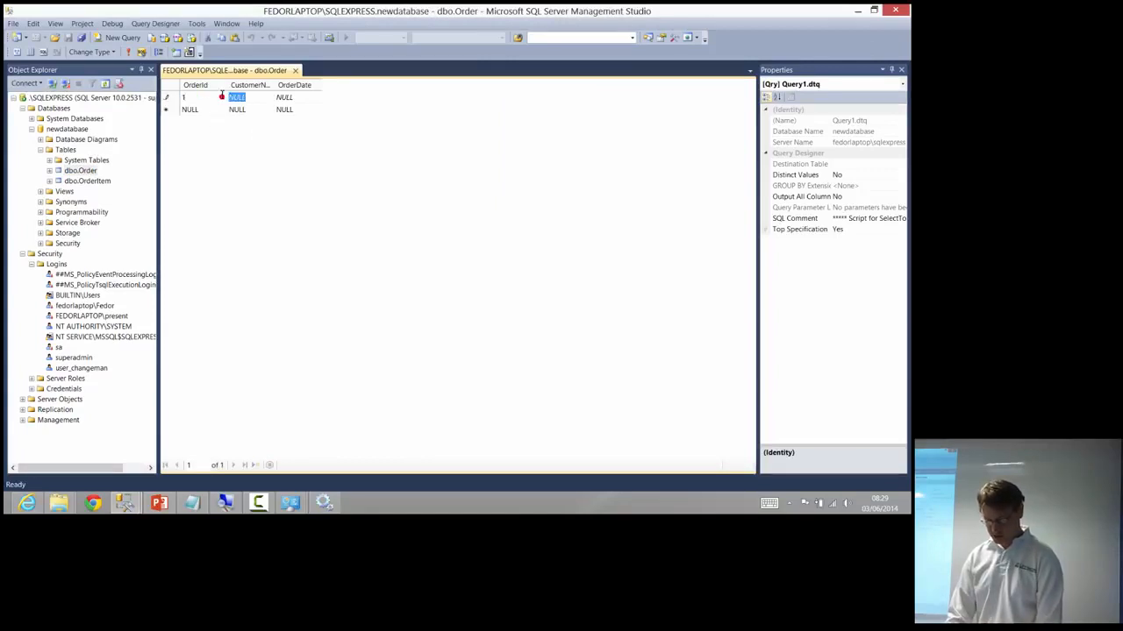
pyautogui.write('Fedor')
pyautogui.press('Tab')
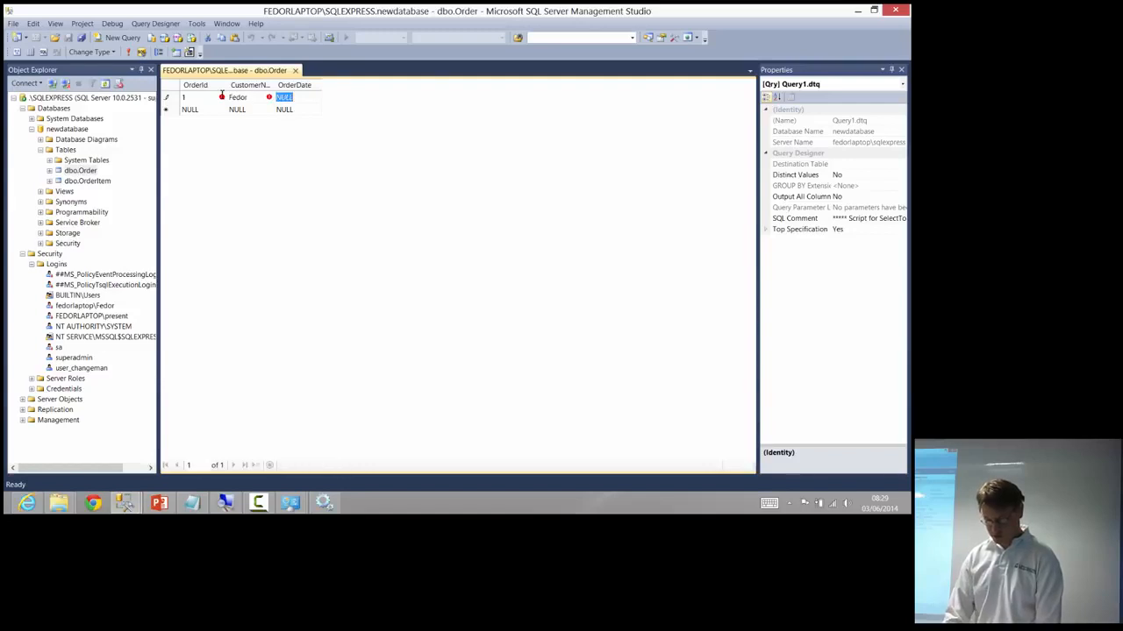
pyautogui.write('2013-')
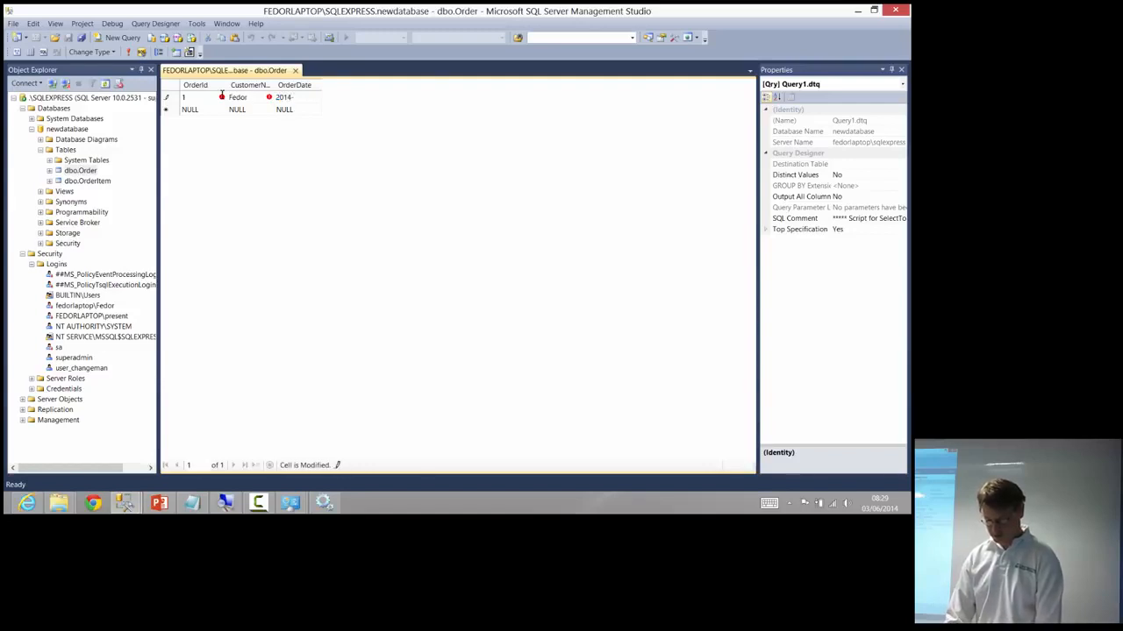
pyautogui.write('01-01')
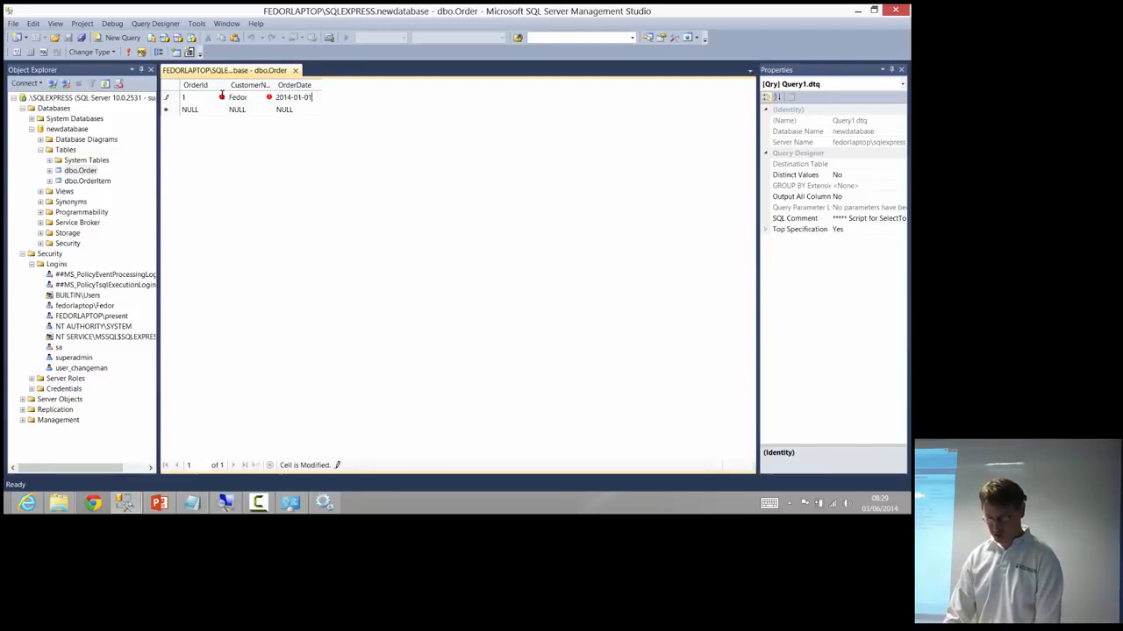
pyautogui.press('Return')
# Step: Add a second dbo.Order row with OrderId 2, another customer name and OrderDate 2014-01-01, and widen the OrderDate column to show full dates
pyautogui.hotkey('shift', 'Tab')
pyautogui.hotkey('shift', 'Tab')
pyautogui.write('2')
pyautogui.press('Tab')
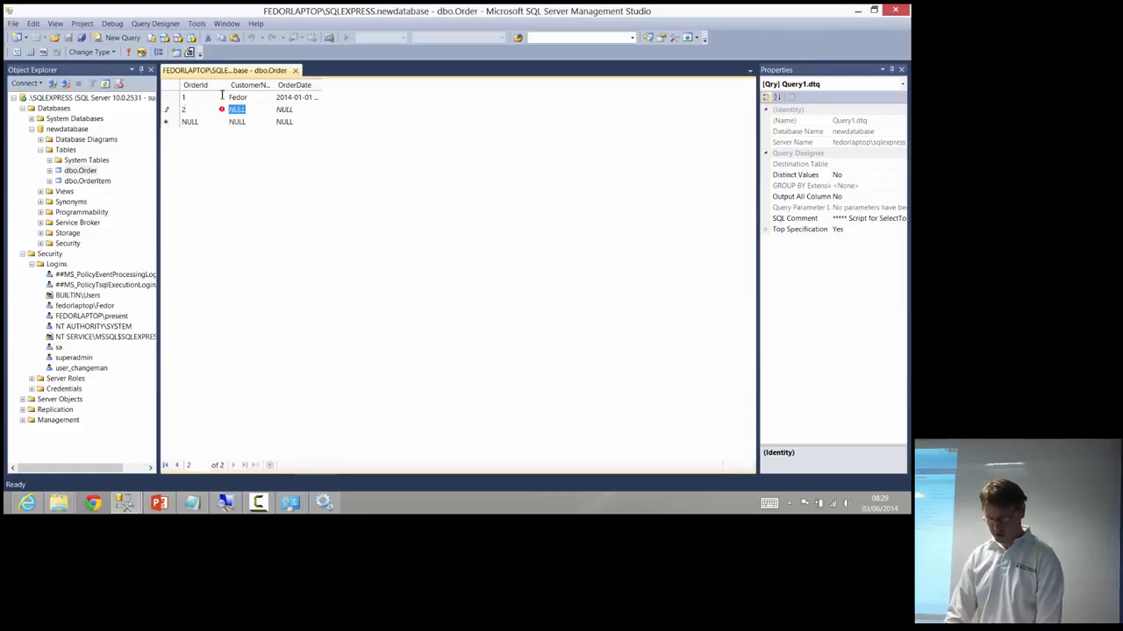
pyautogui.press('BackSpace')
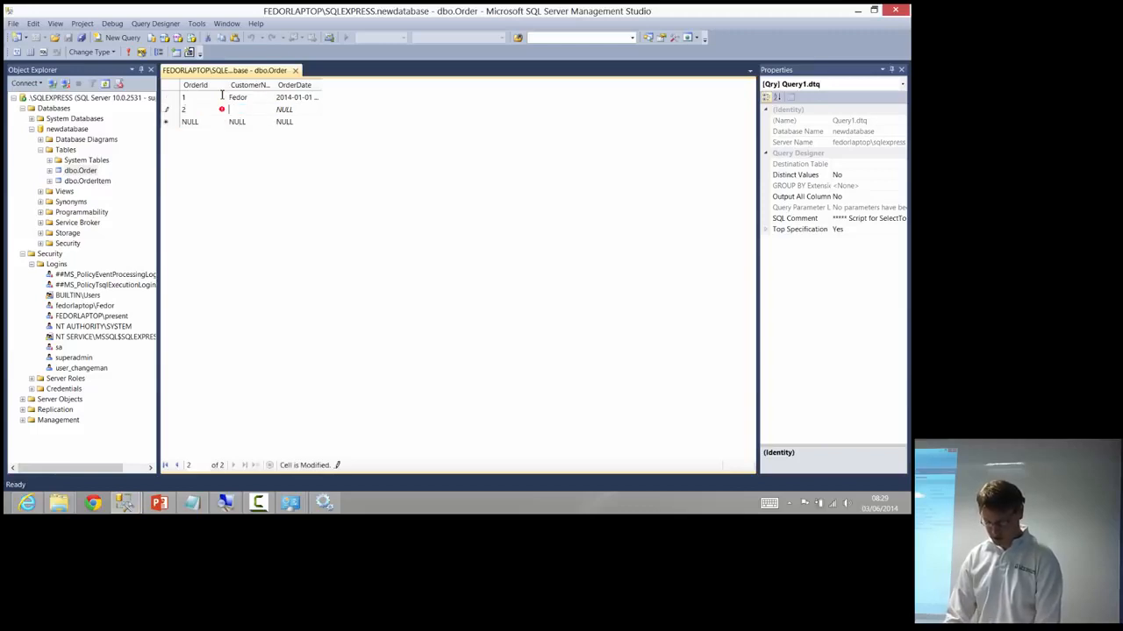
pyautogui.write('Peter')
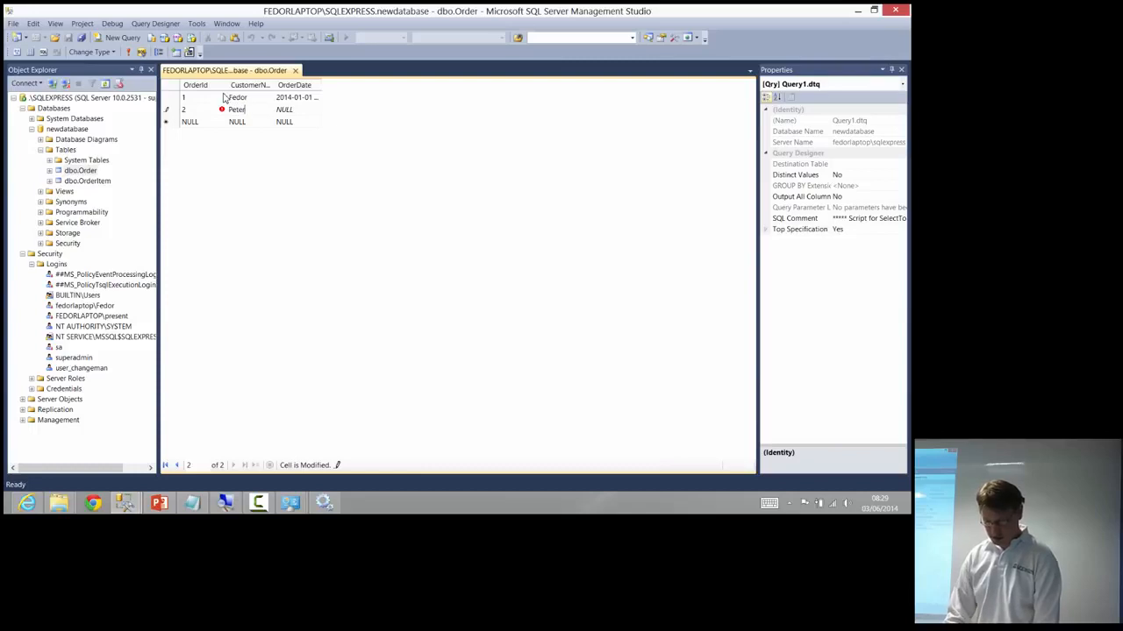
pyautogui.press('Tab')
pyautogui.write('2014-0')
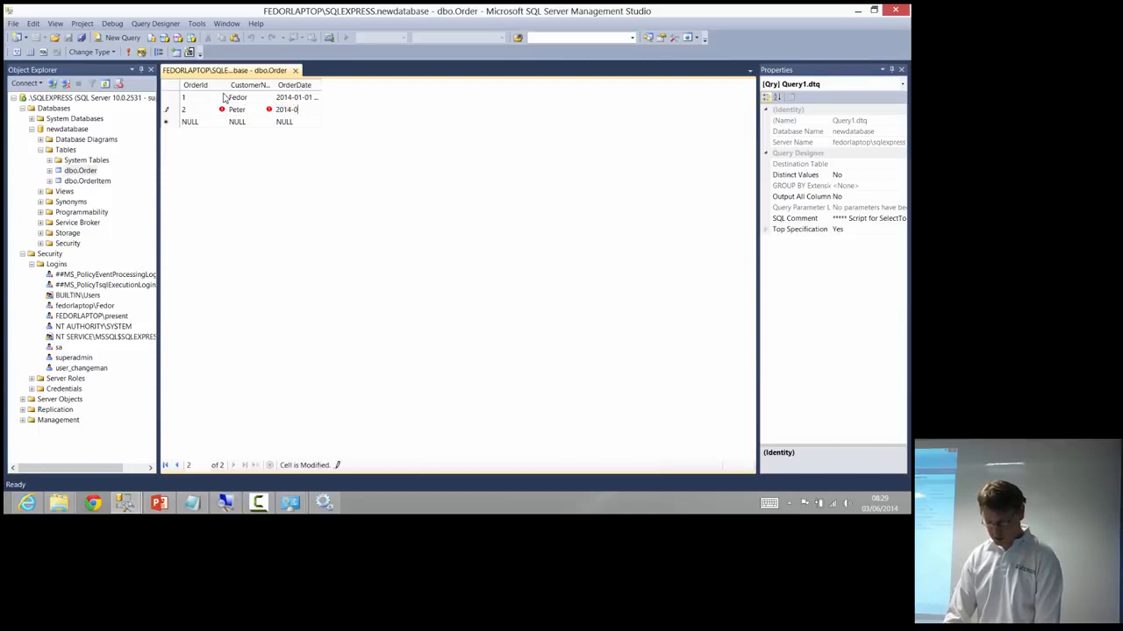
pyautogui.write('1-01')
pyautogui.press('Return')
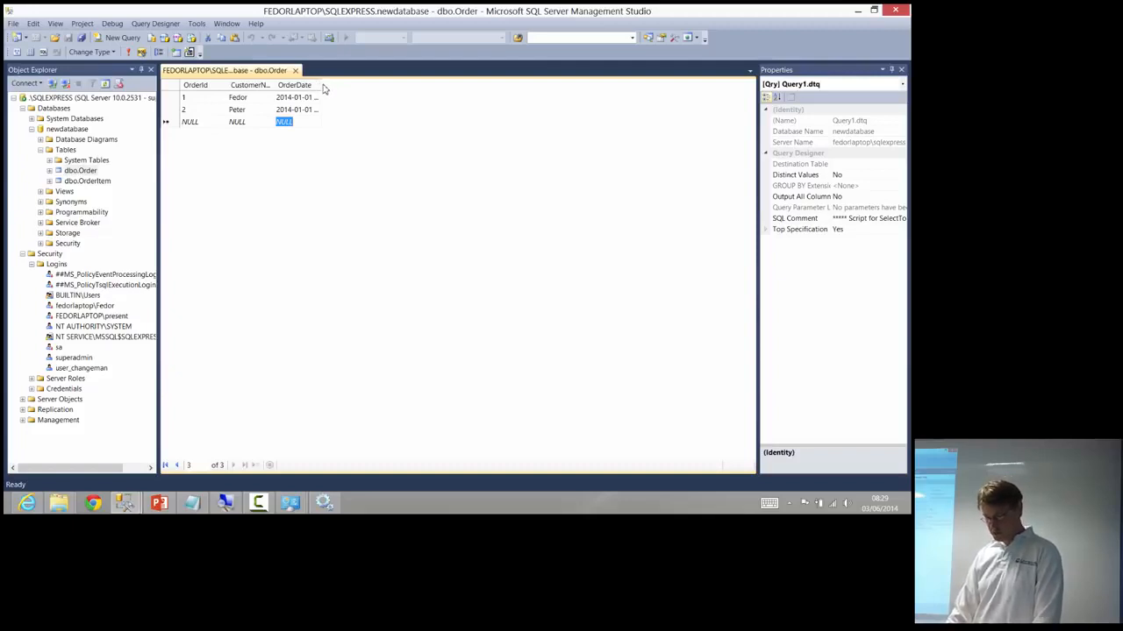
pyautogui.moveTo(322, 85); pyautogui.dragTo(406, 86)
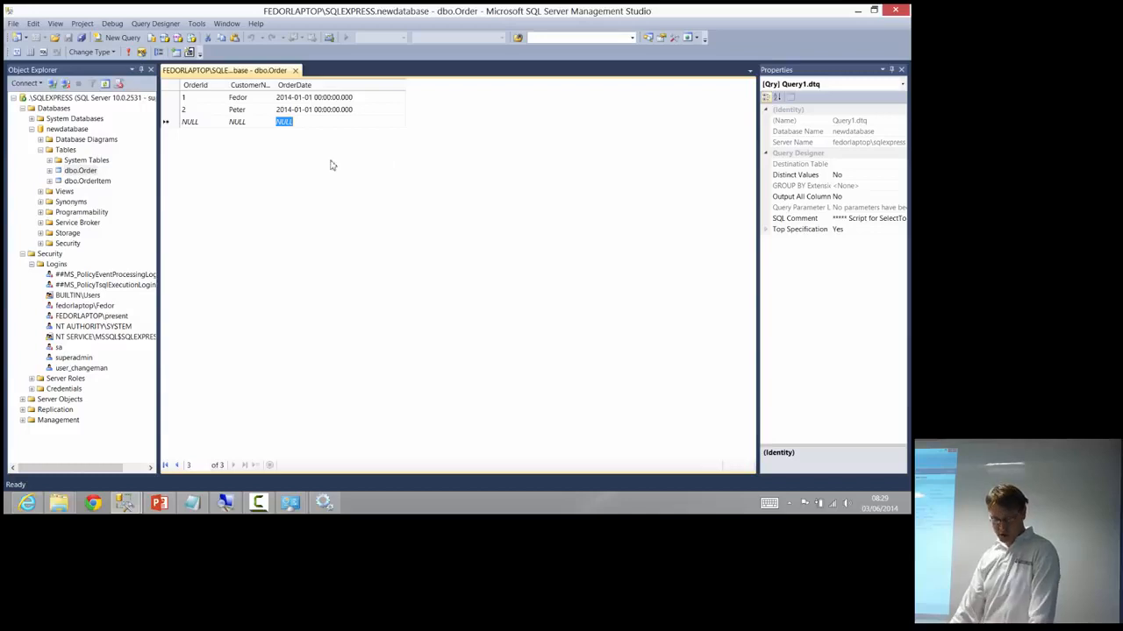
# Step: Switch to the SqlData folder in File Explorer and examine the newdatabase.mdf data file
pyautogui.moveTo(62, 507)
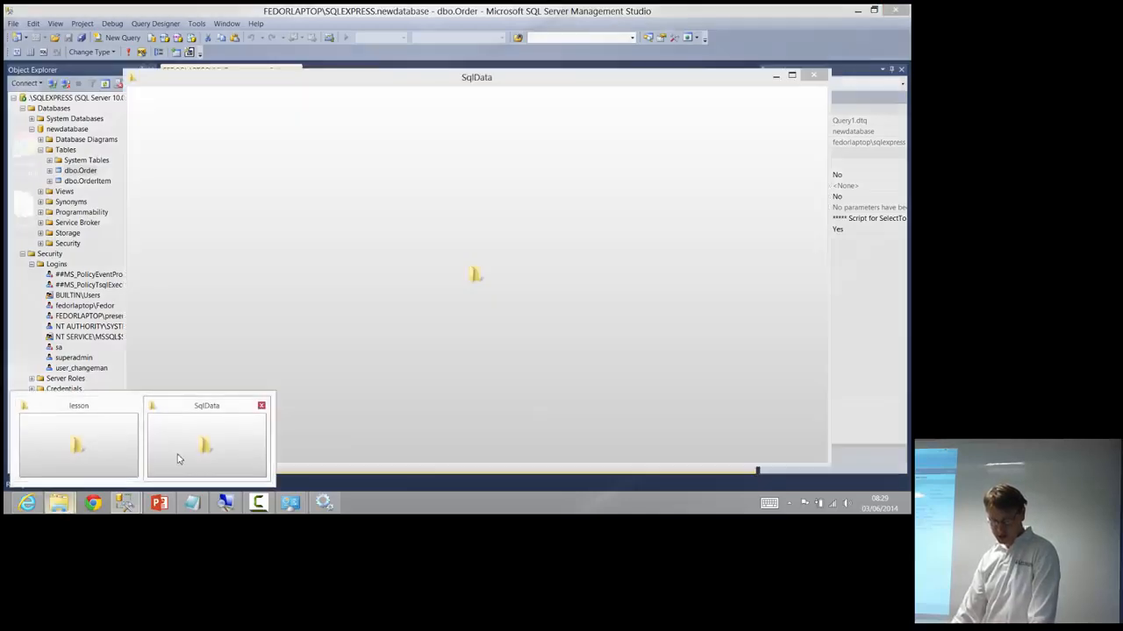
pyautogui.click(180, 456)
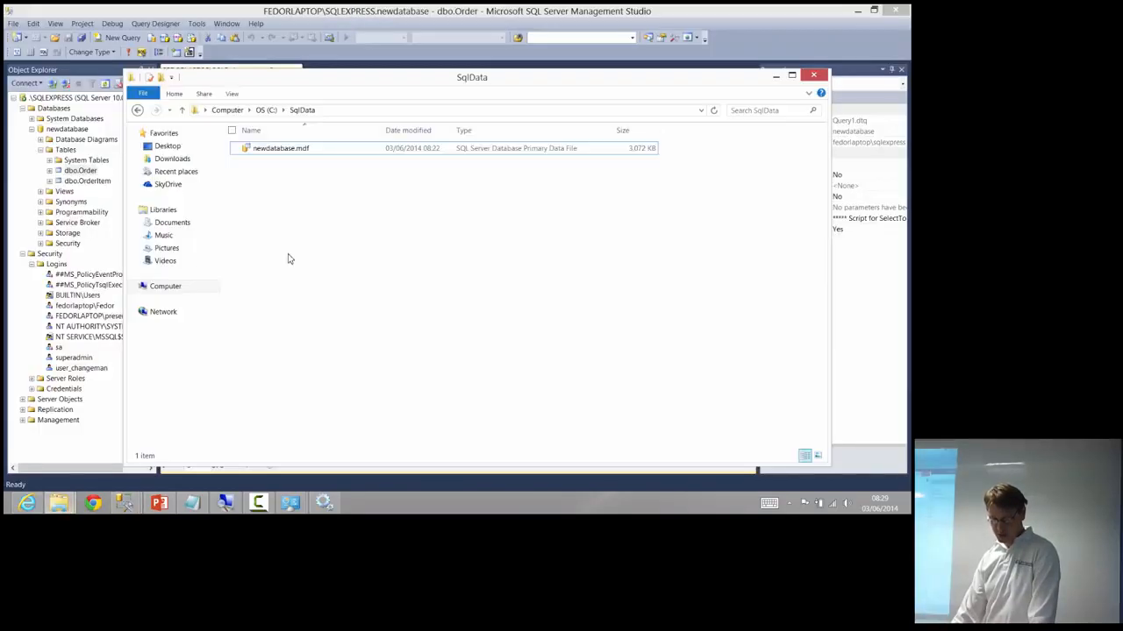
pyautogui.click(275, 155)
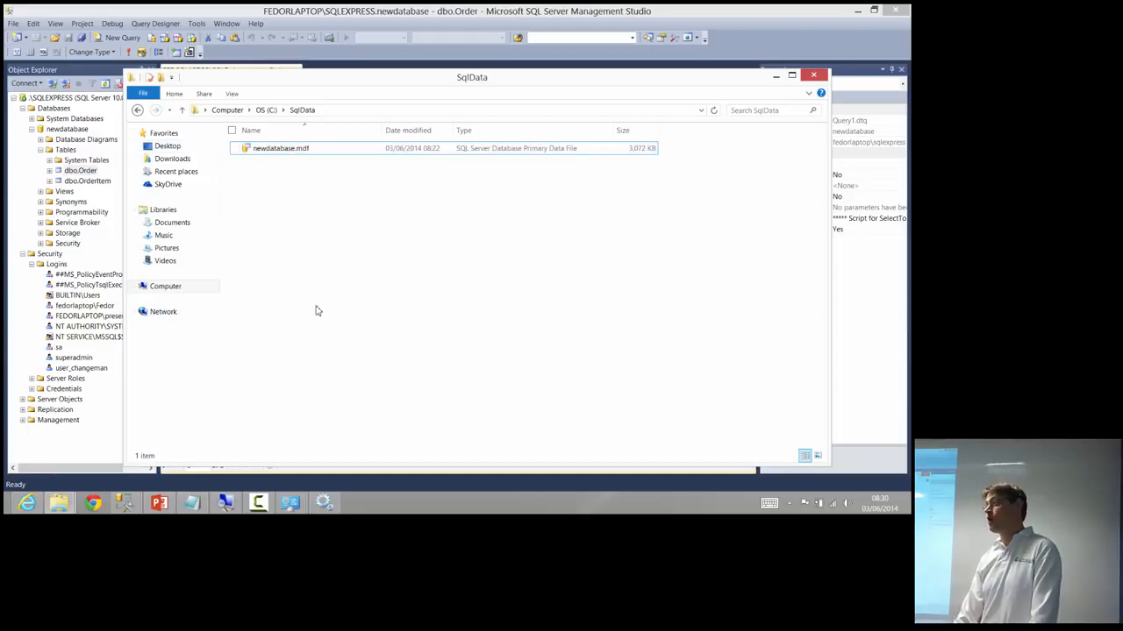
# Step: Switch to the running PowerPoint slide show and swap the presenter view with the slide show
pyautogui.click(159, 503)
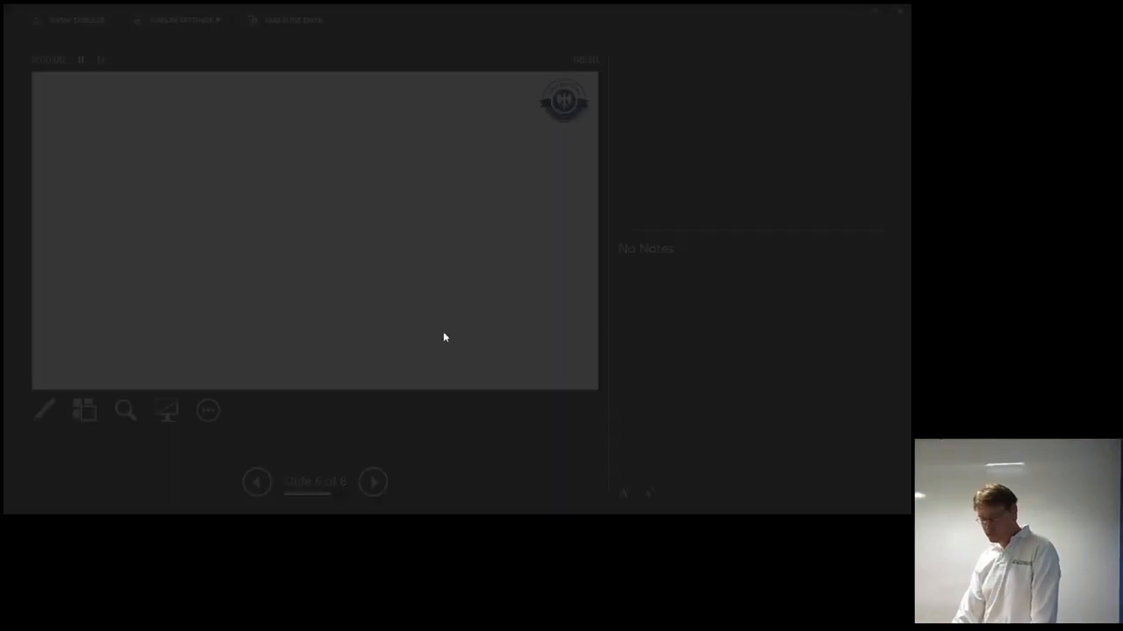
pyautogui.press('Return')
pyautogui.press('Down')
pyautogui.press('Down')
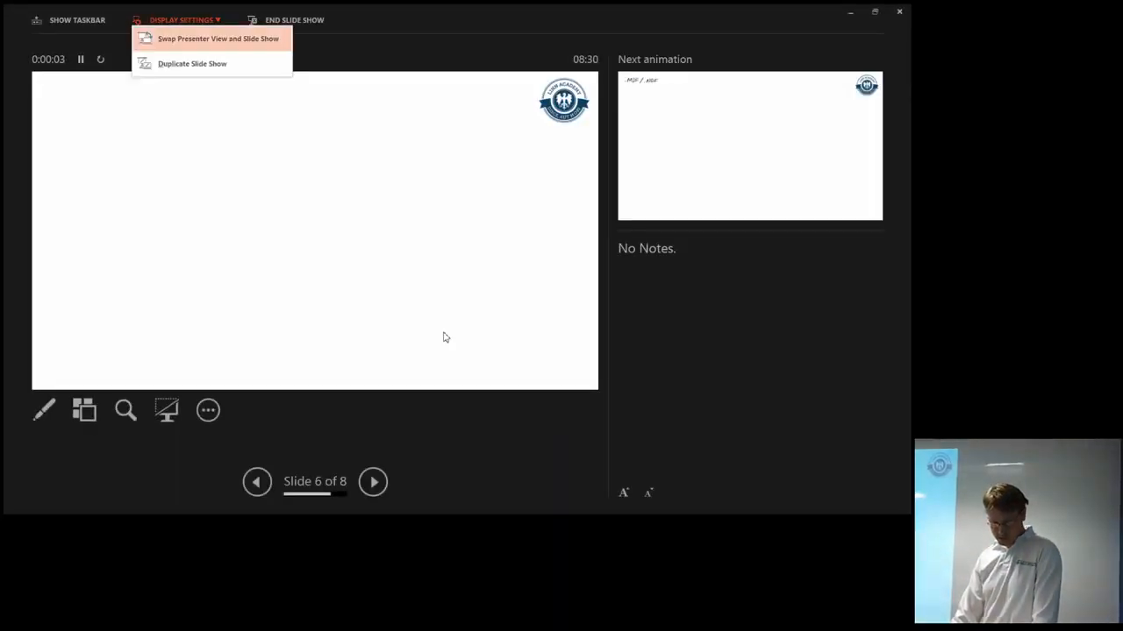
pyautogui.press('Return')
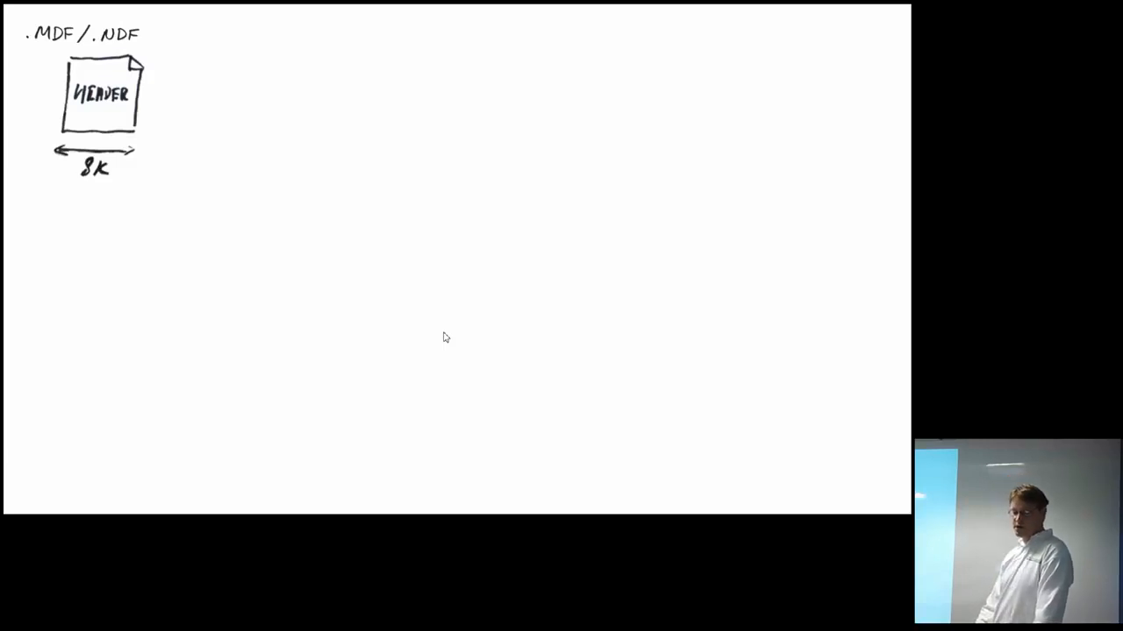
pyautogui.press('Right')
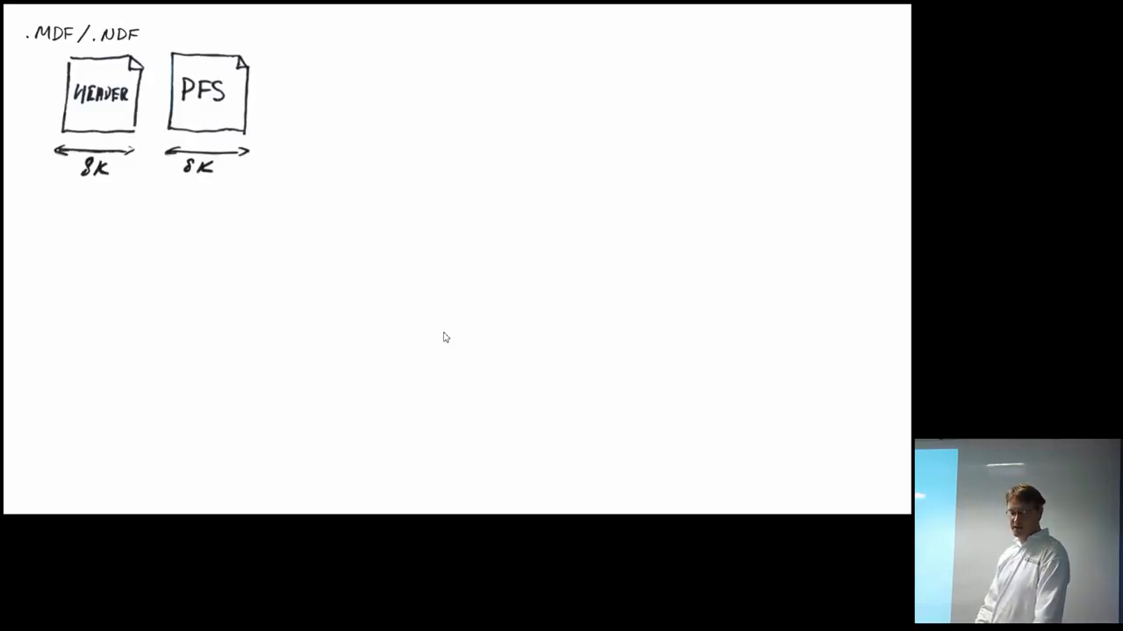
pyautogui.press('Right')
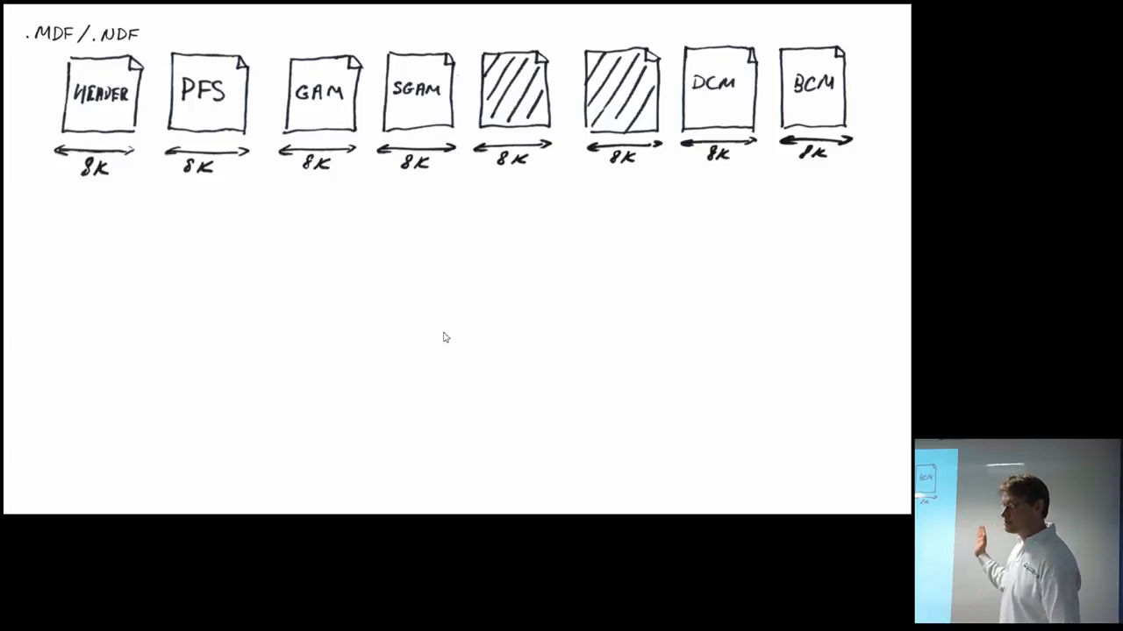
pyautogui.press('Right')
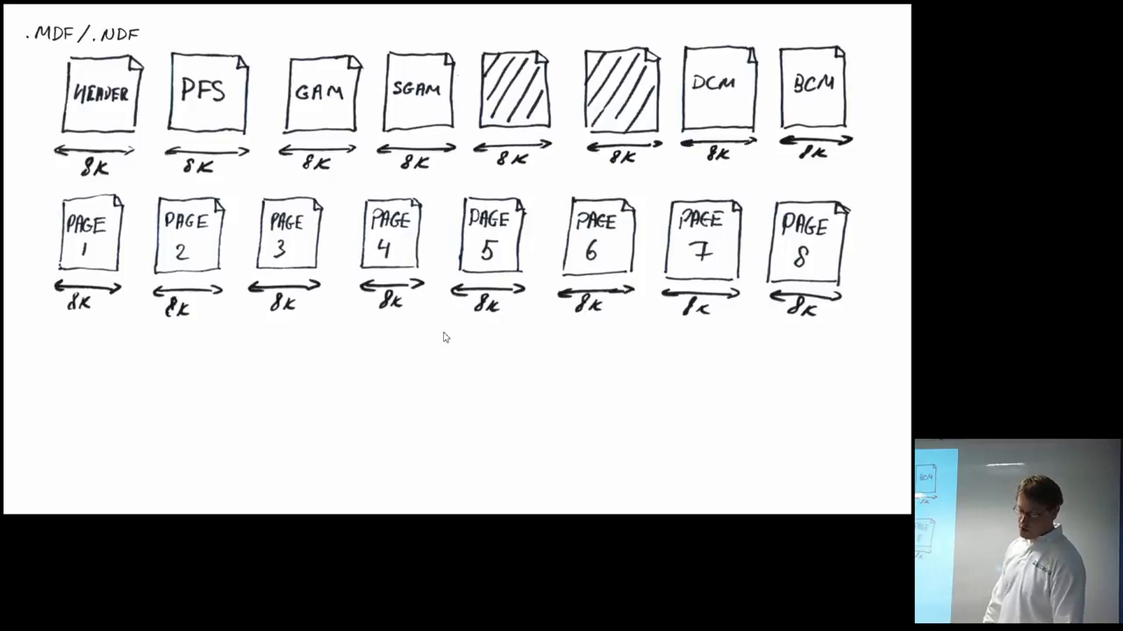
pyautogui.press('Right')
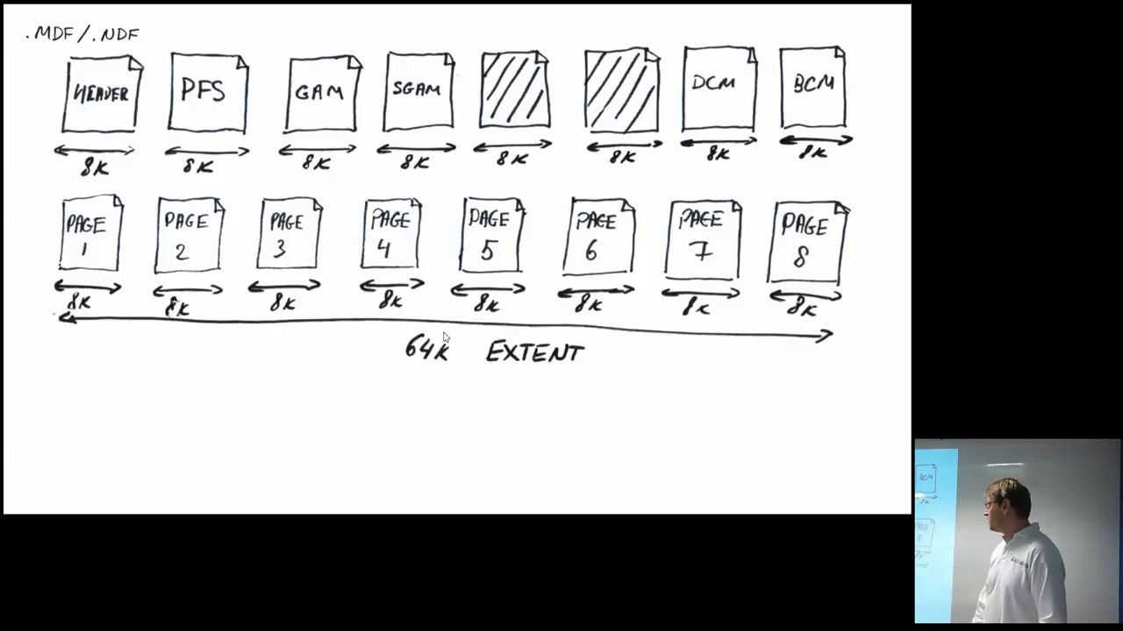
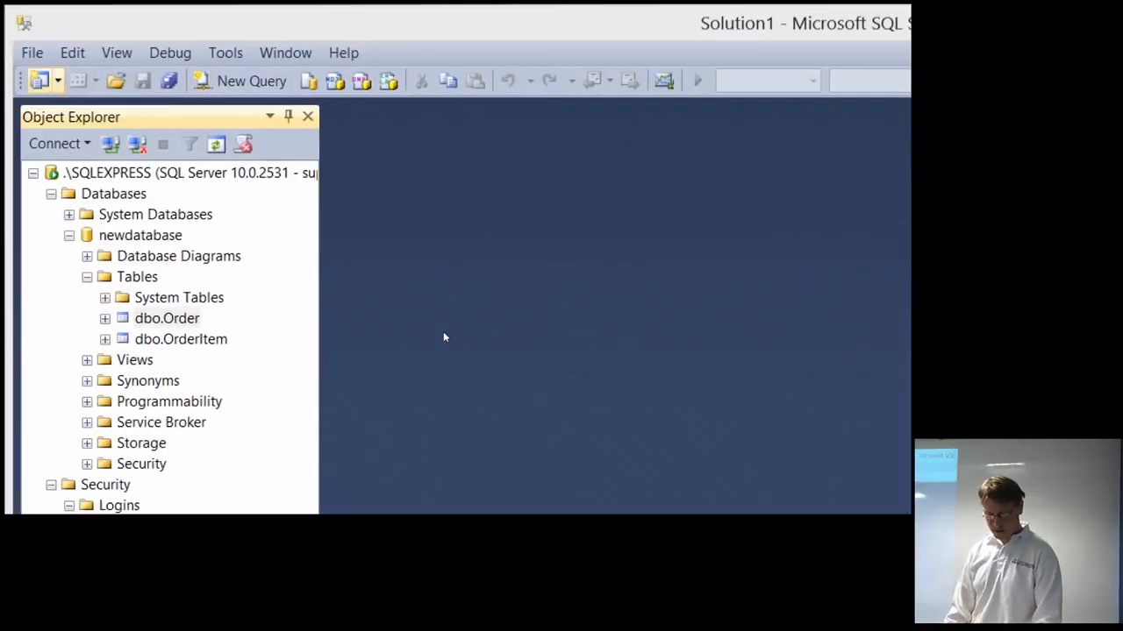
# Step: Start a new query on newdatabase and write the statement SELECT * FROM [Order]
pyautogui.hotkey('ctrl', 'n')
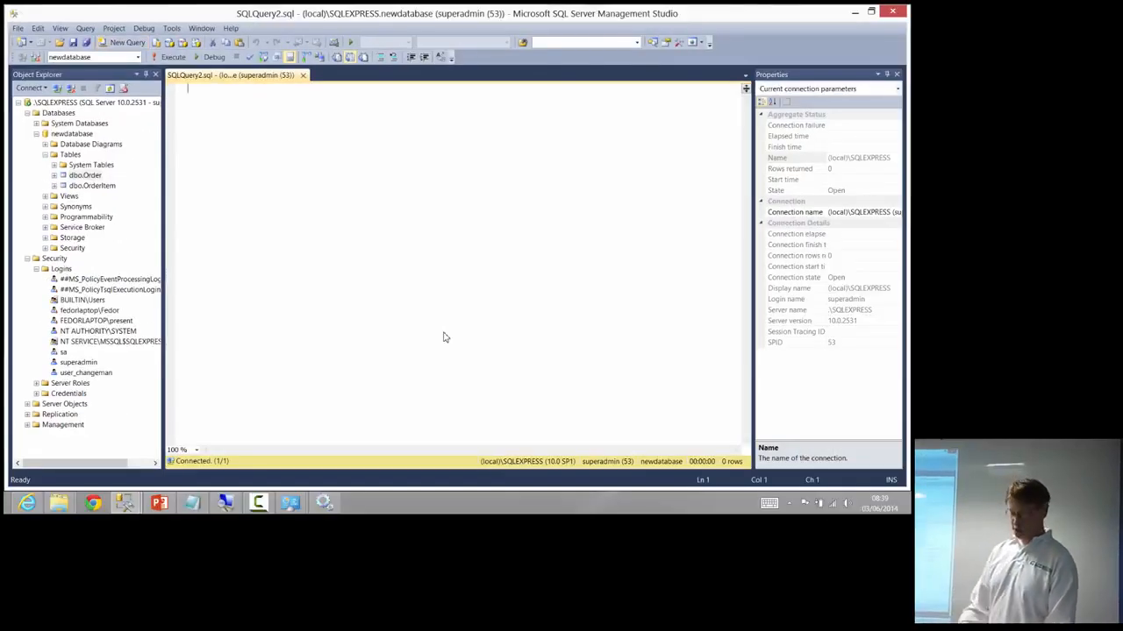
pyautogui.write('SELECT ')
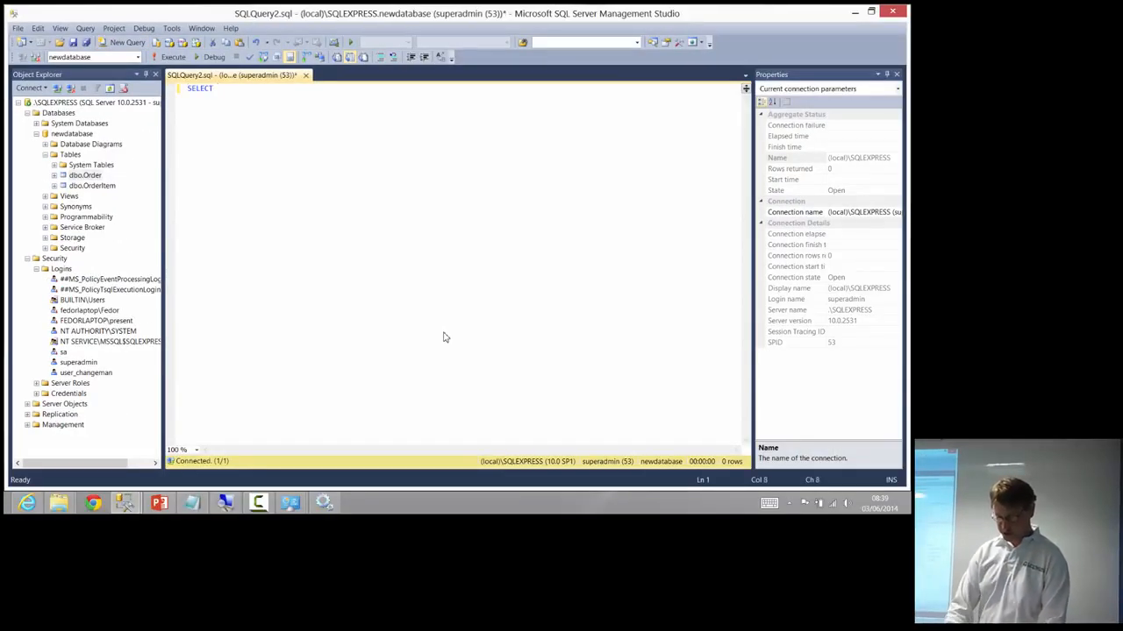
pyautogui.write('* FROM [Order')
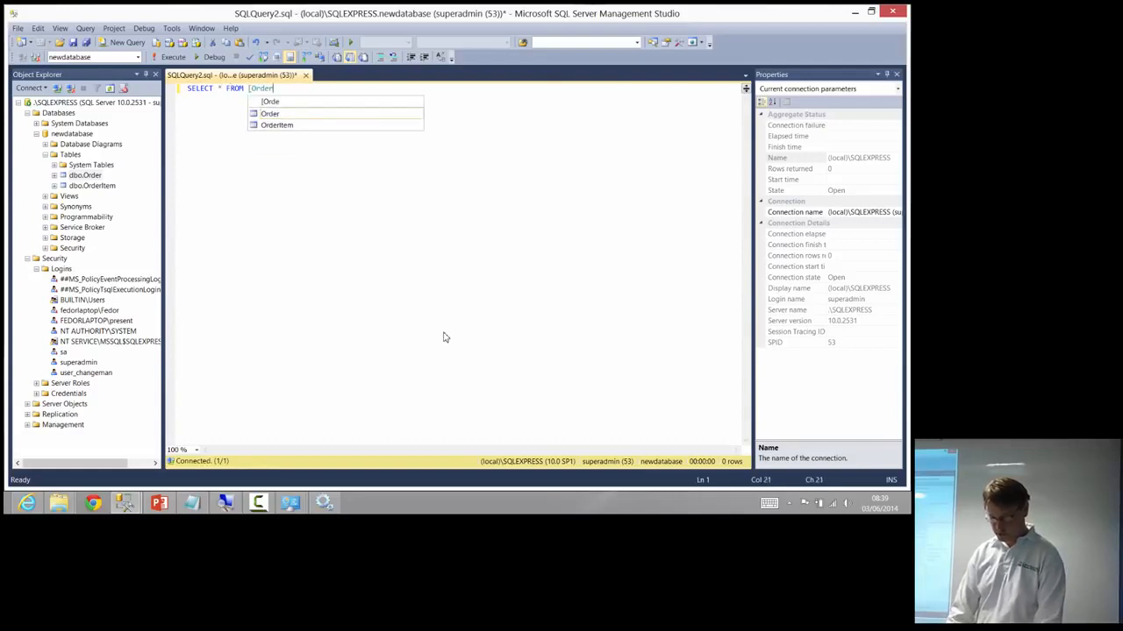
pyautogui.press('Down')
pyautogui.press('Up')
pyautogui.write(']')
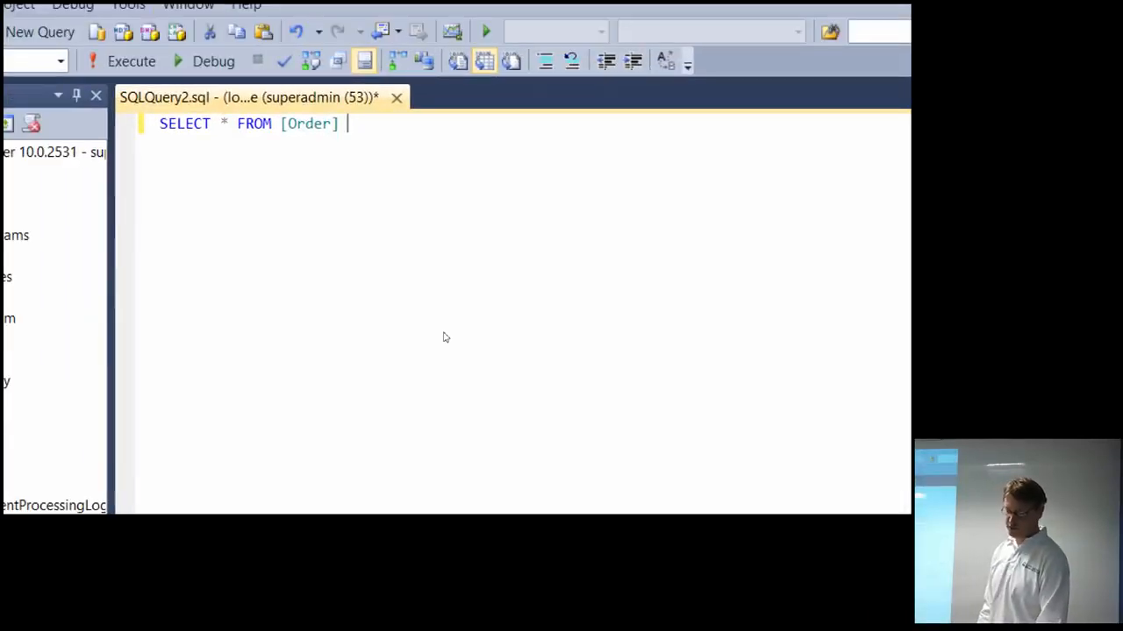
# Step: Run the SELECT * FROM [Order] query, check the returned rows in the results grid, and run it again
pyautogui.press('F5')
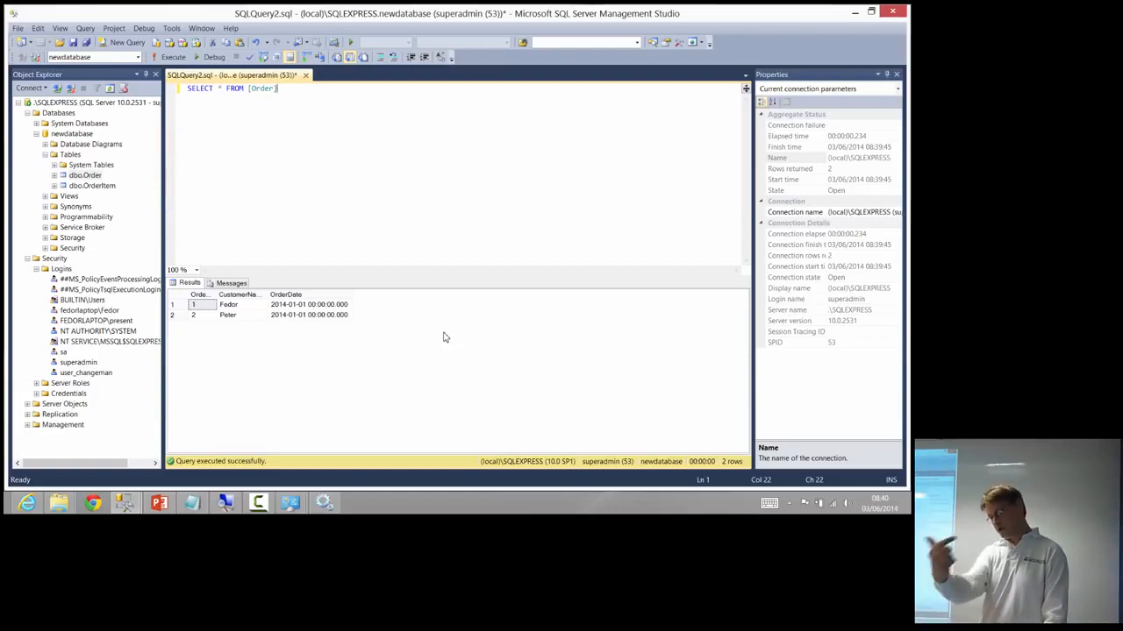
pyautogui.click(445, 338)
pyautogui.press('Right')
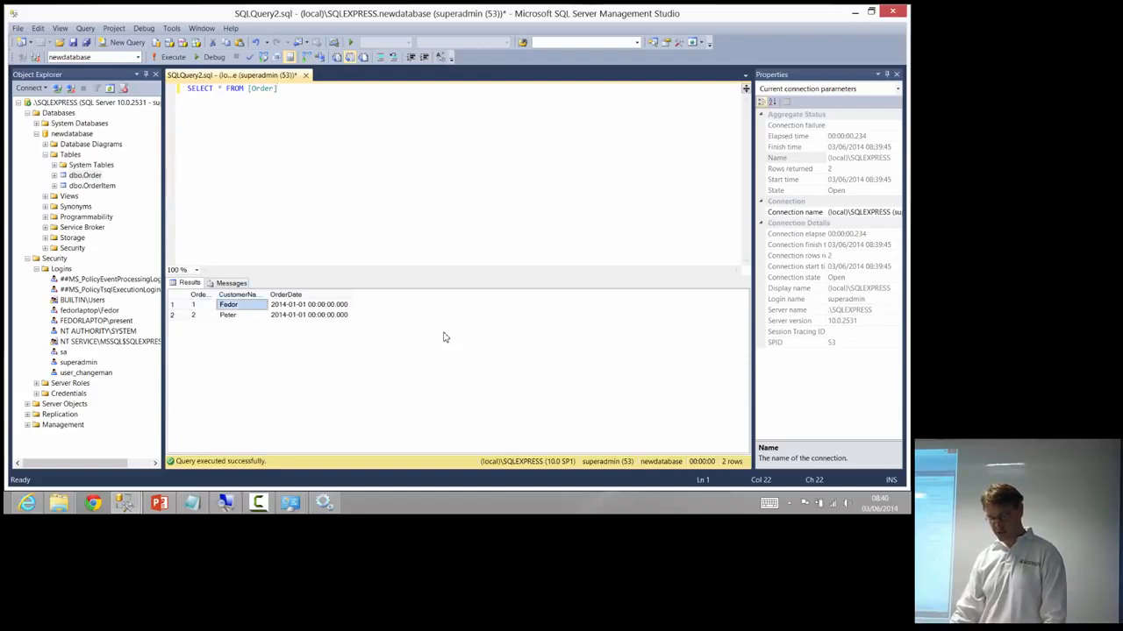
pyautogui.press('Left')
pyautogui.press('Right')
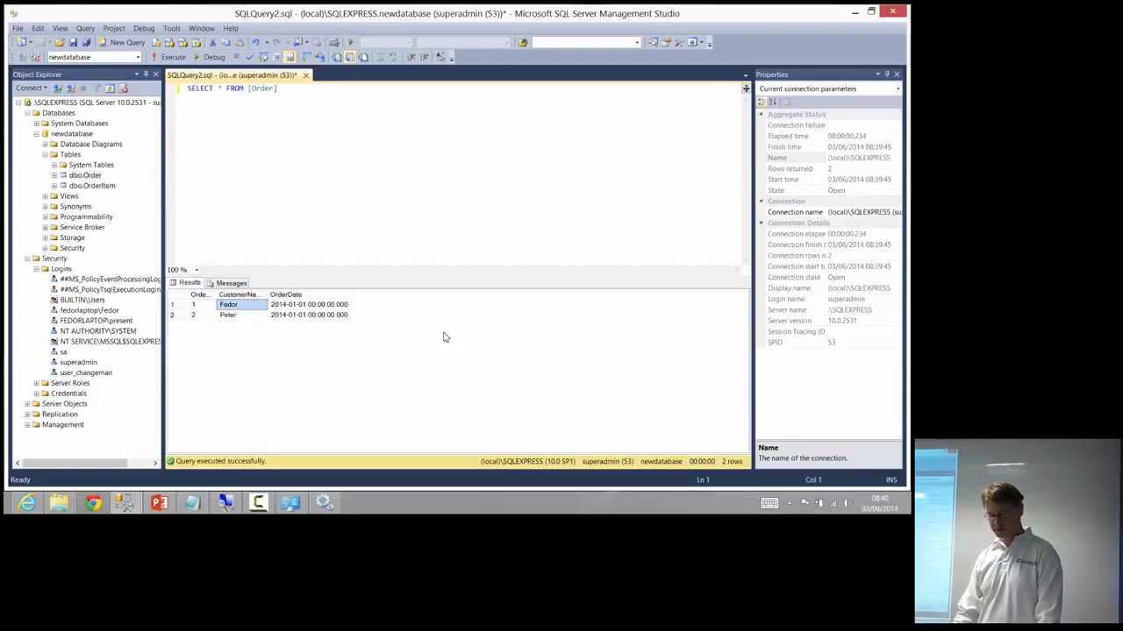
pyautogui.press('F6')
pyautogui.press('F5')
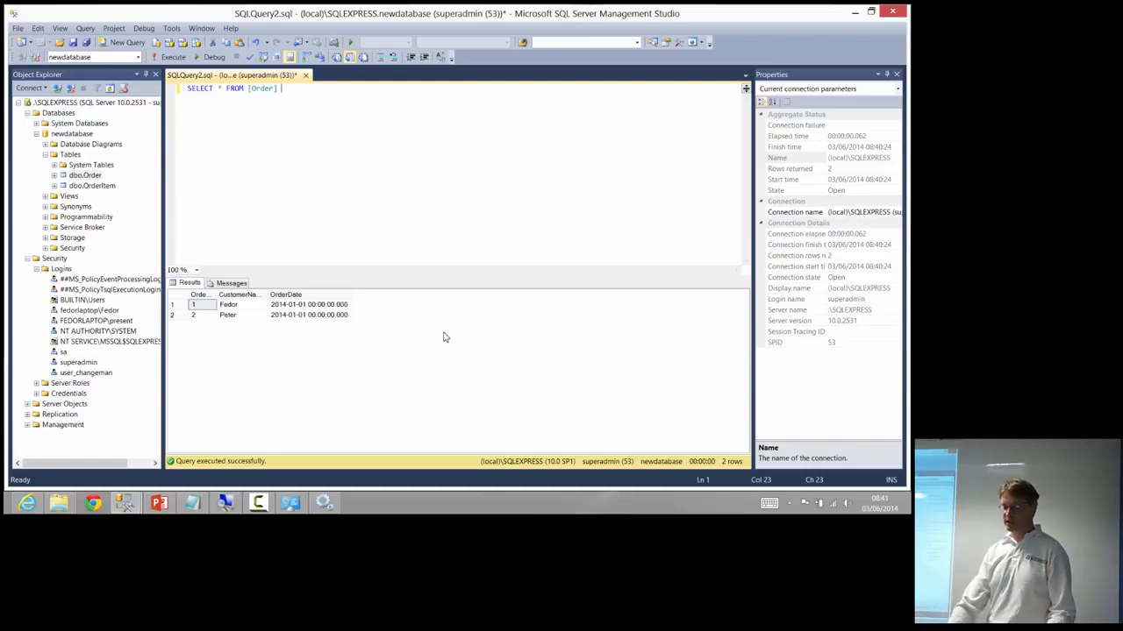
pyautogui.hotkey('shift', 'Home')
pyautogui.press('End')
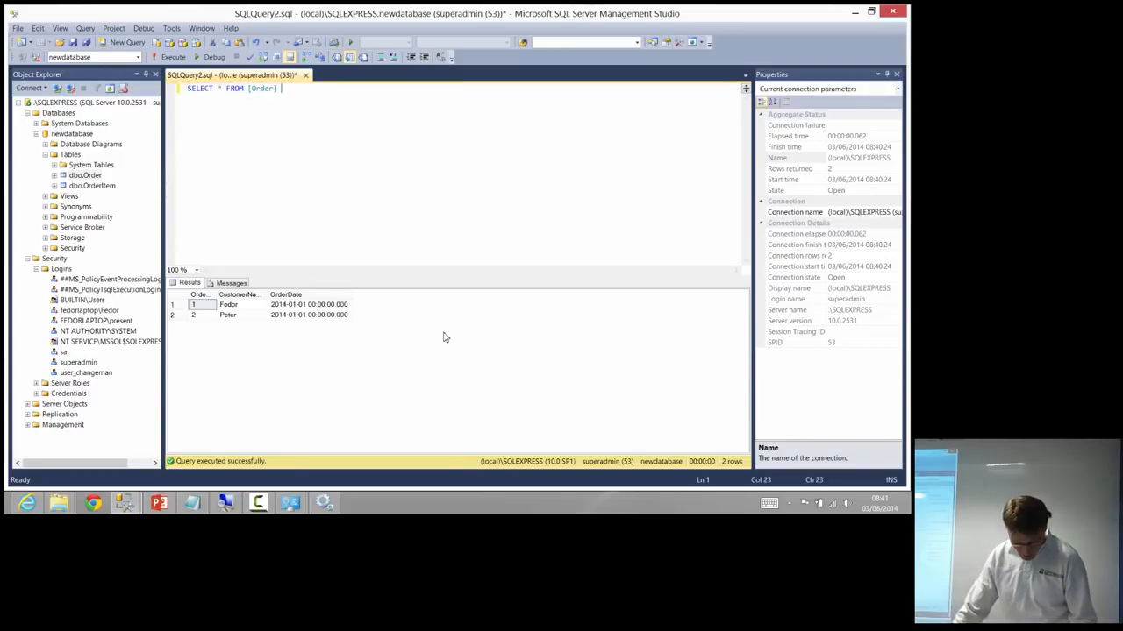
pyautogui.hotkey('shift', 'Home')
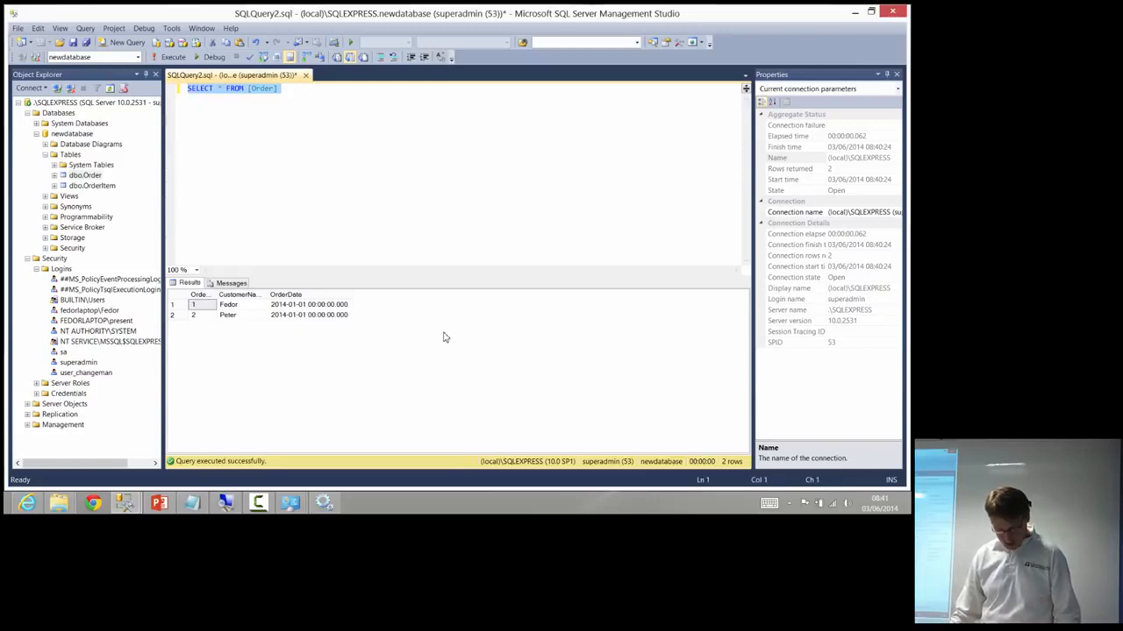
pyautogui.press('End')
pyautogui.hotkey('shift', 'Left')
pyautogui.hotkey('shift', 'Left')
pyautogui.hotkey('shift', 'Left')
pyautogui.hotkey('shift', 'Left')
pyautogui.hotkey('shift', 'Left')
pyautogui.hotkey('shift', 'Left')
pyautogui.hotkey('shift', 'Left')
pyautogui.hotkey('shift', 'Left')
pyautogui.hotkey('shift', 'Left')
pyautogui.hotkey('shift', 'Left')
pyautogui.hotkey('shift', 'Left')
pyautogui.hotkey('shift', 'Left')
pyautogui.hotkey('shift', 'Left')
pyautogui.hotkey('shift', 'Left')
pyautogui.hotkey('shift', 'Left')
pyautogui.hotkey('shift', 'Left')
pyautogui.hotkey('shift', 'Left')
pyautogui.hotkey('shift', 'Left')
pyautogui.hotkey('shift', 'Left')
pyautogui.hotkey('shift', 'Left')
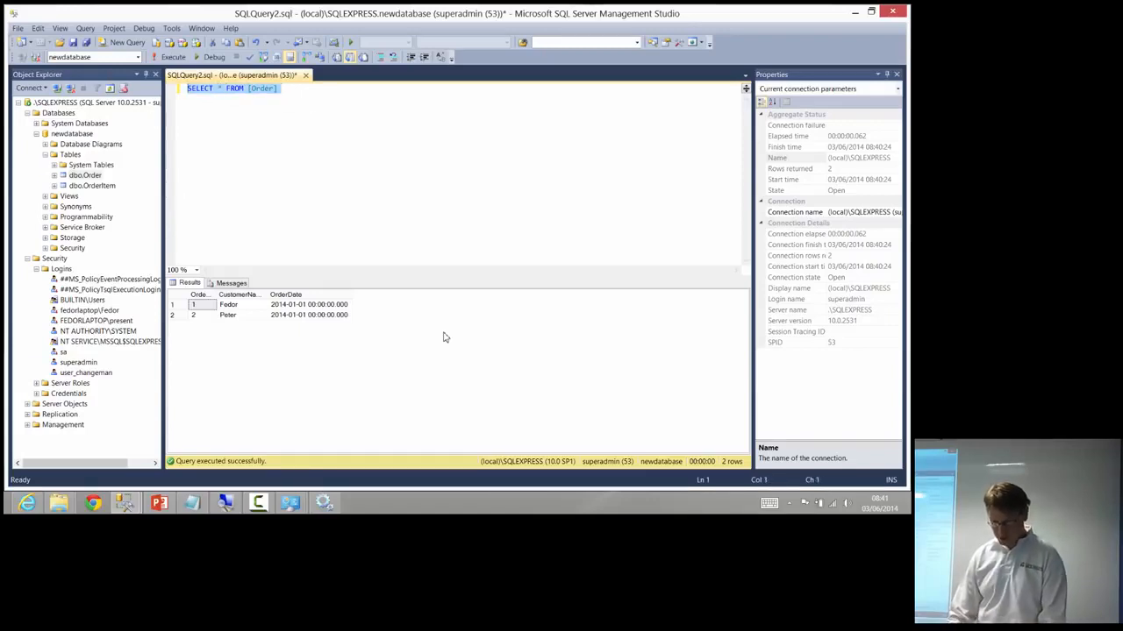
# Step: Extend the query with a WHERE clause matching CustomerName to the first customer's name and execute it
pyautogui.press('End')
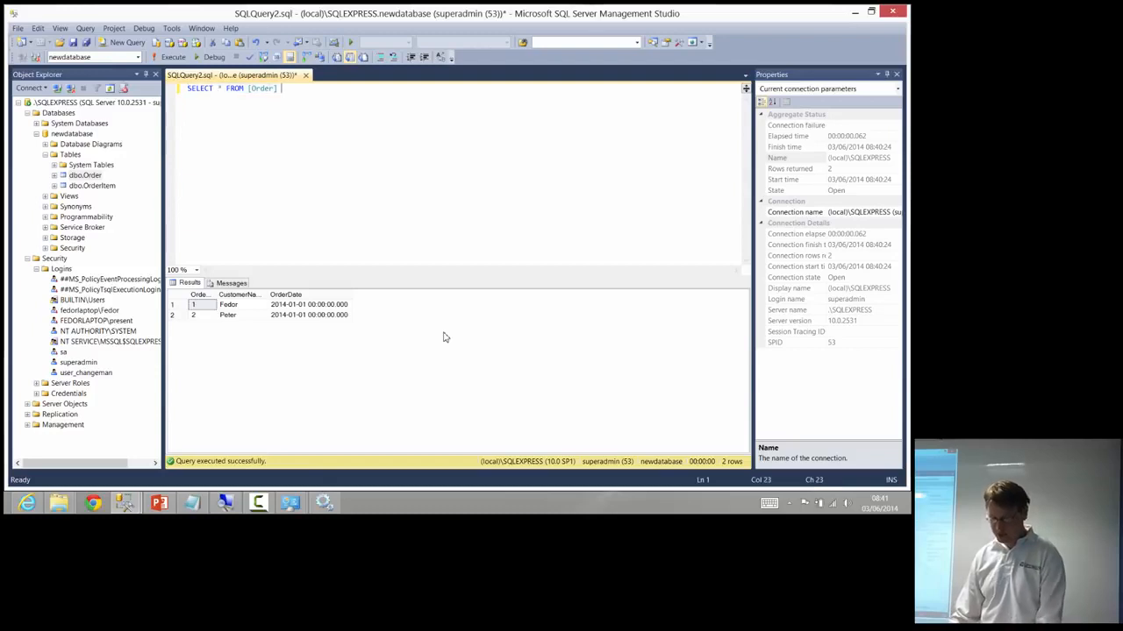
pyautogui.write('WHERE')
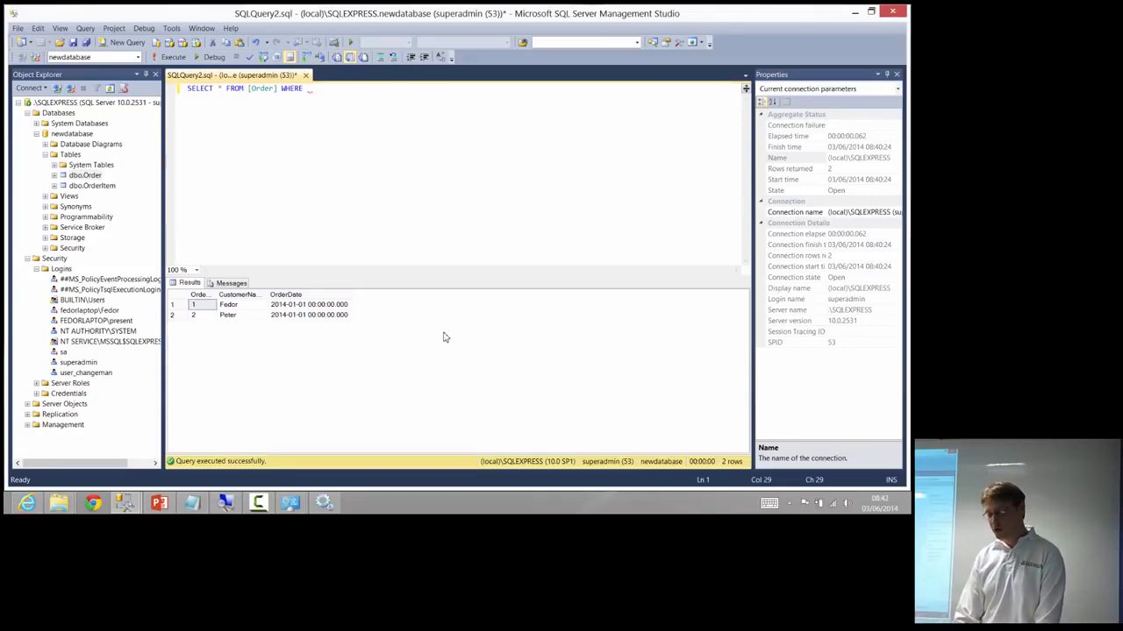
pyautogui.write('Custome')
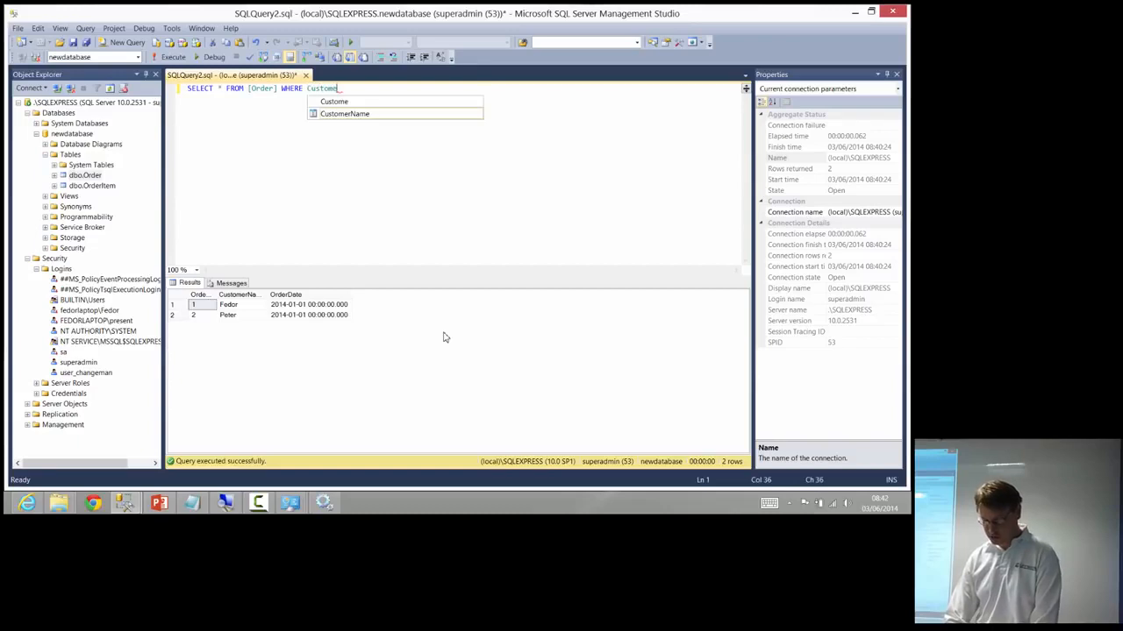
pyautogui.write("rName ='Fedor'")
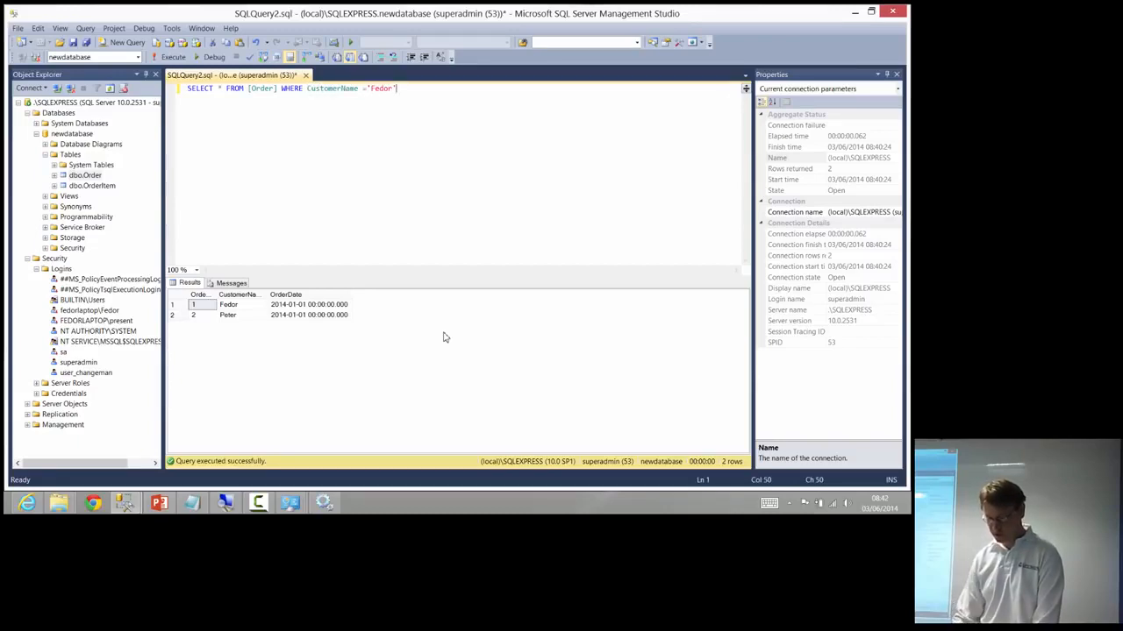
pyautogui.press('F5')
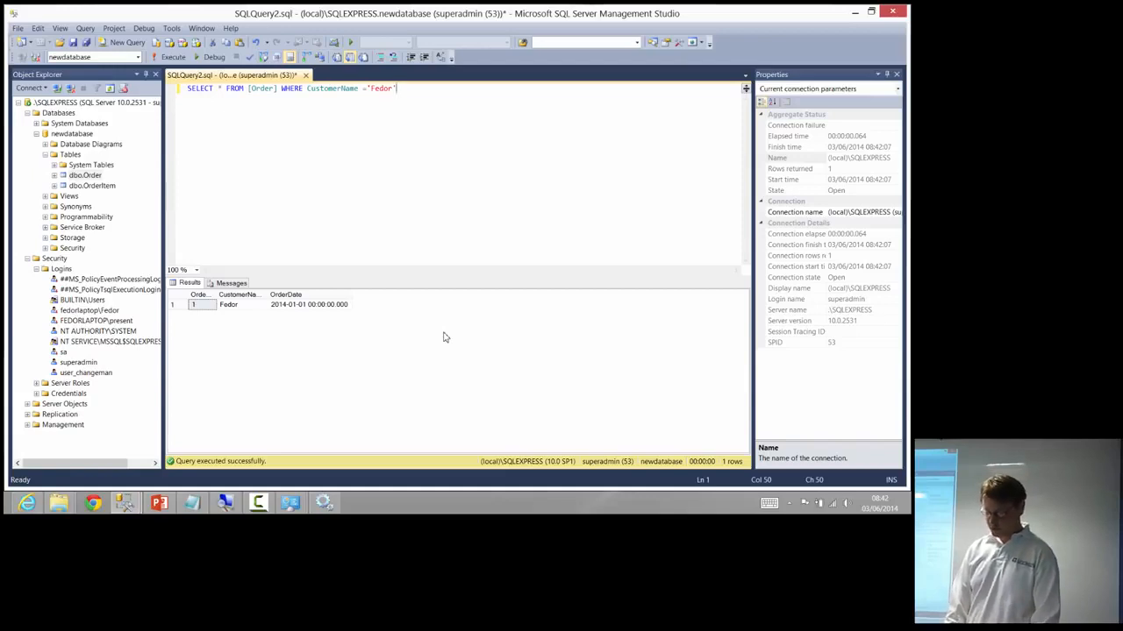
# Step: Replace the SELECT statement with the beginning of a CREATE TABLE [Customer] statement
pyautogui.press('Return')
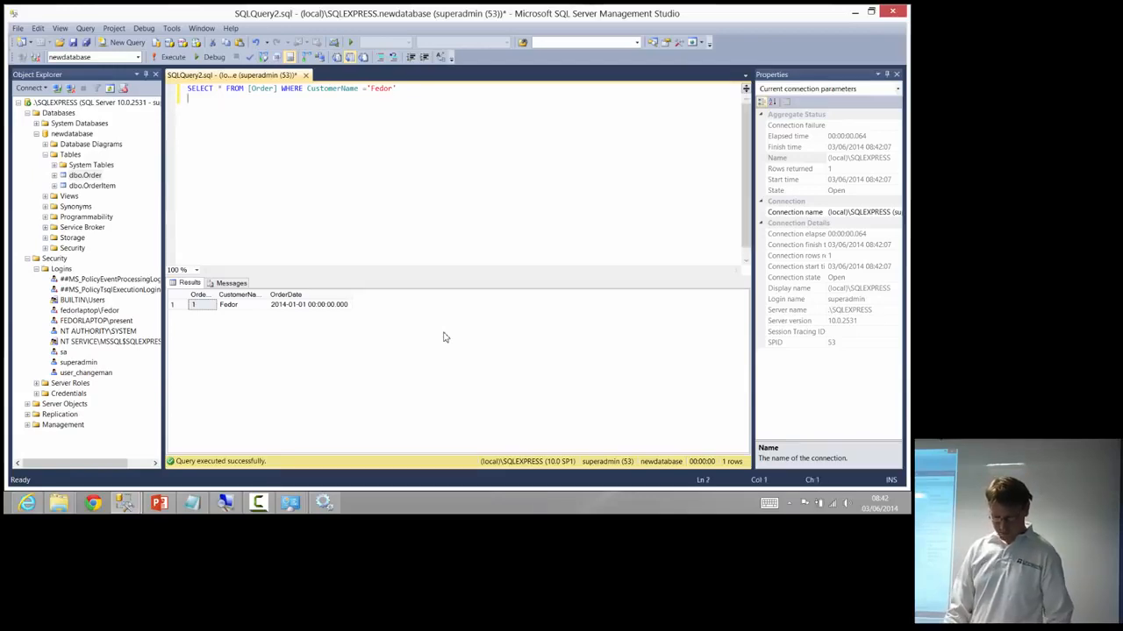
pyautogui.hotkey('shift', 'Up')
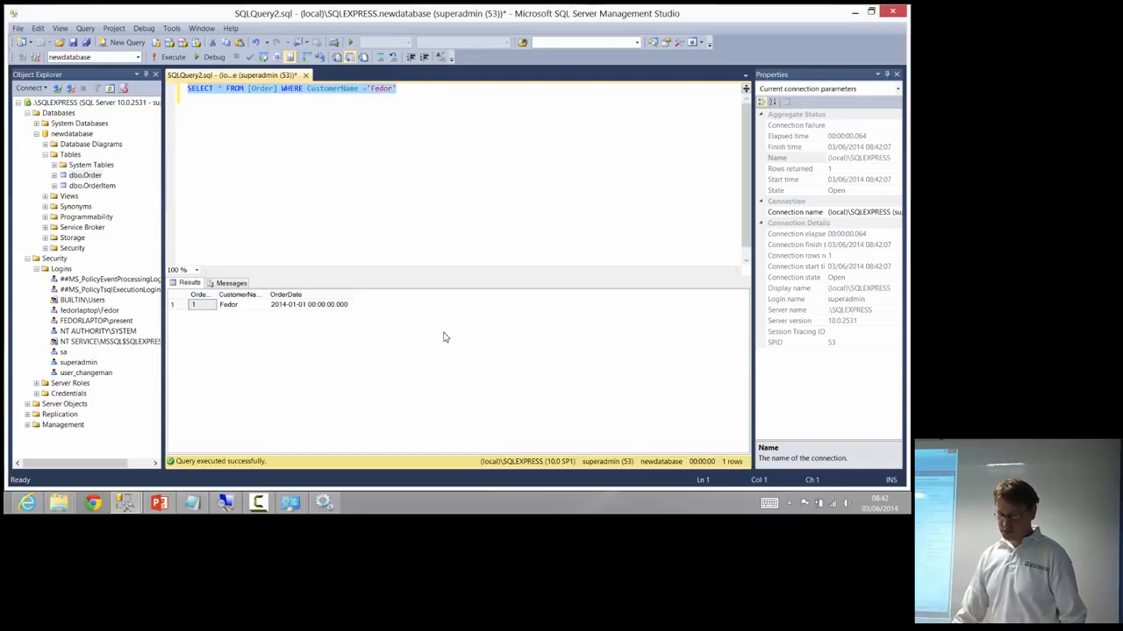
pyautogui.press('Delete')
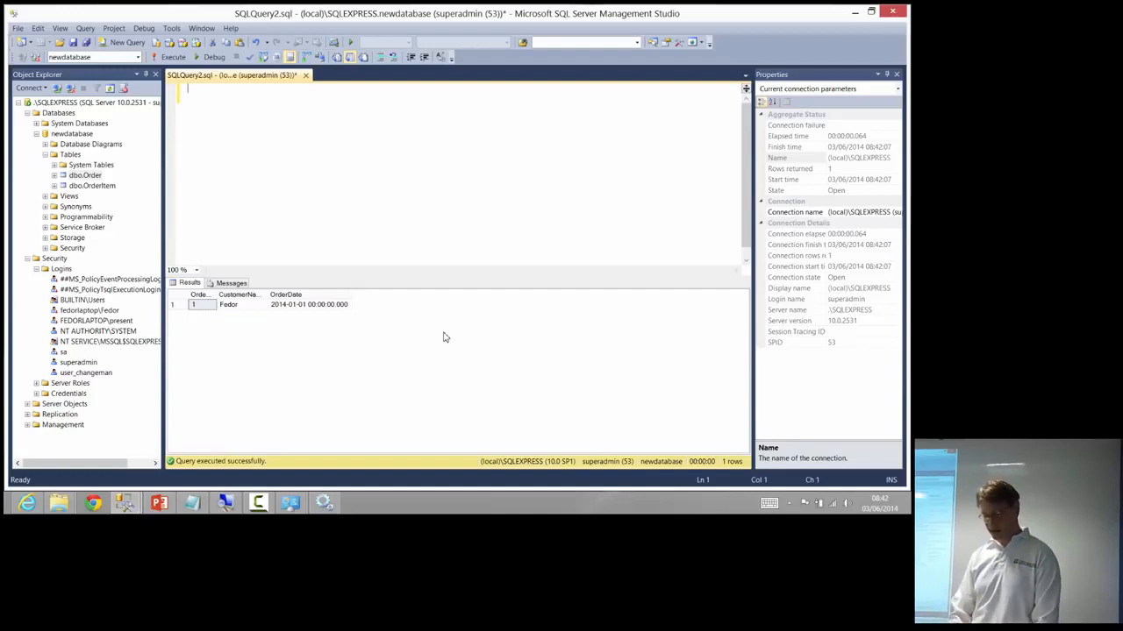
pyautogui.write('CREATE')
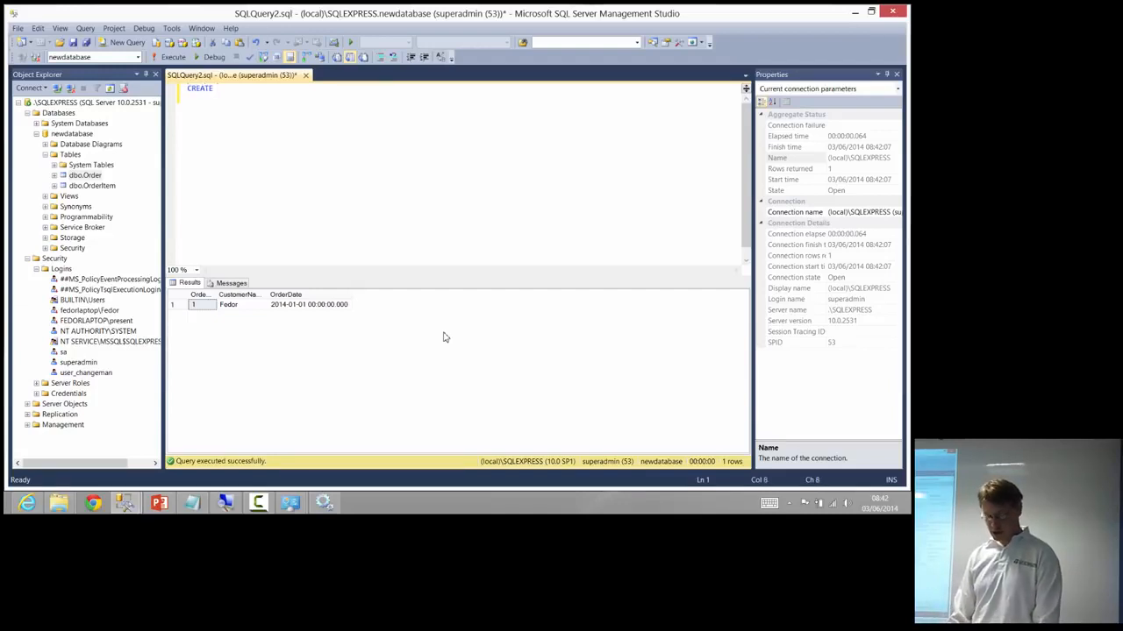
pyautogui.write(' TABLE ')
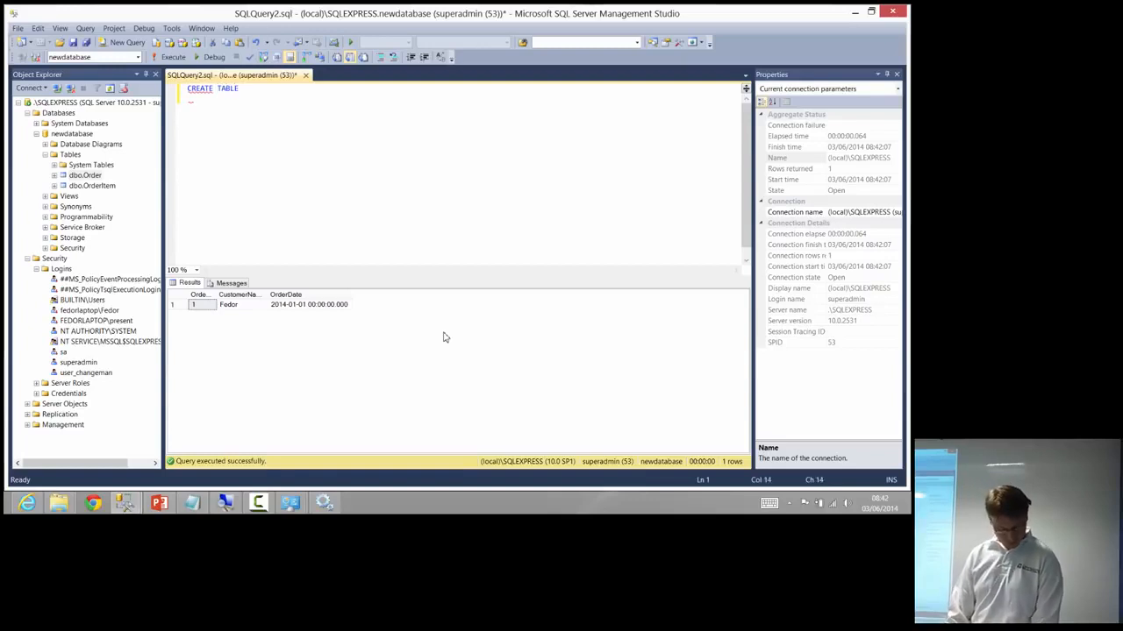
pyautogui.write('[')
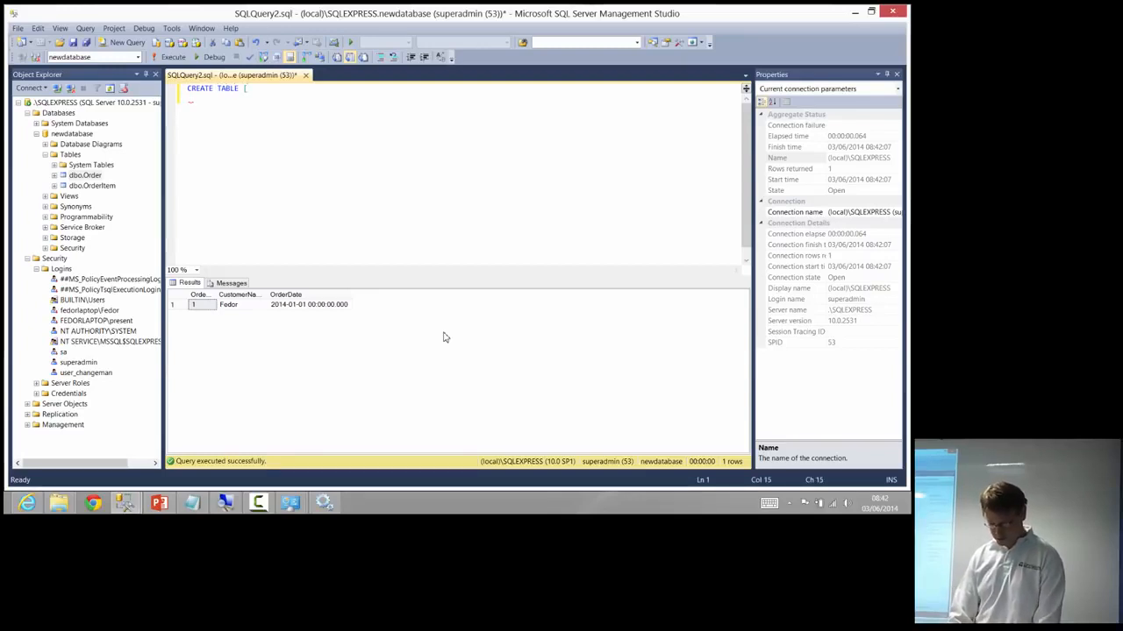
pyautogui.write('Customer]')
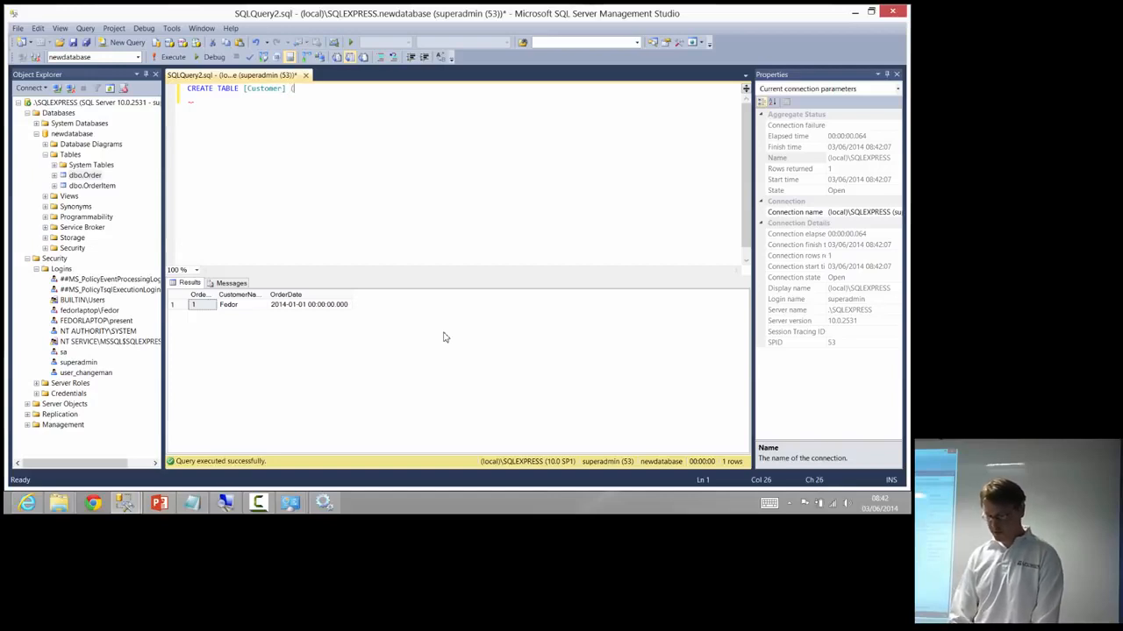
# Step: Complete the statement with the column list (firstname varchar(64), lastname, varchar(24)); and execute it
pyautogui.write(' (first')
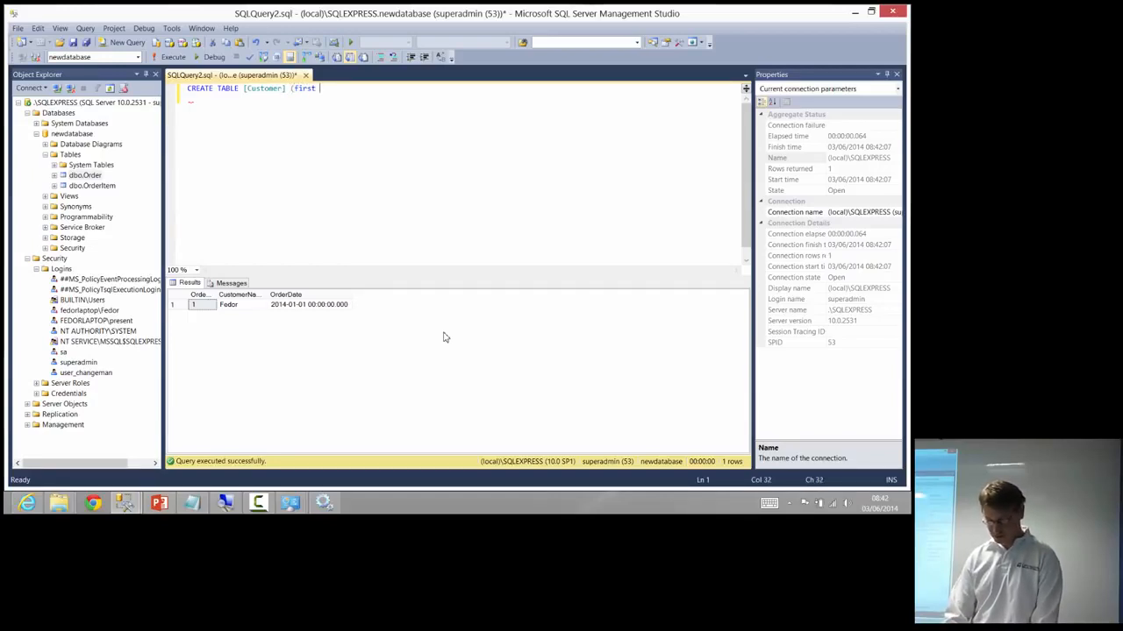
pyautogui.press('BackSpace')
pyautogui.write('name varc')
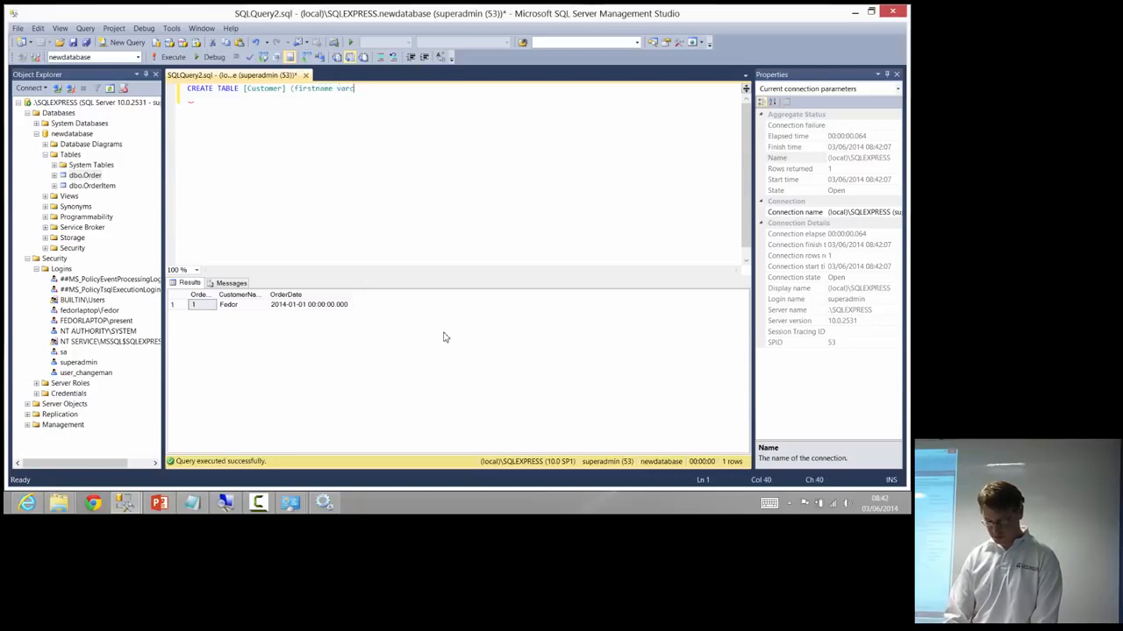
pyautogui.write('har(64) ')
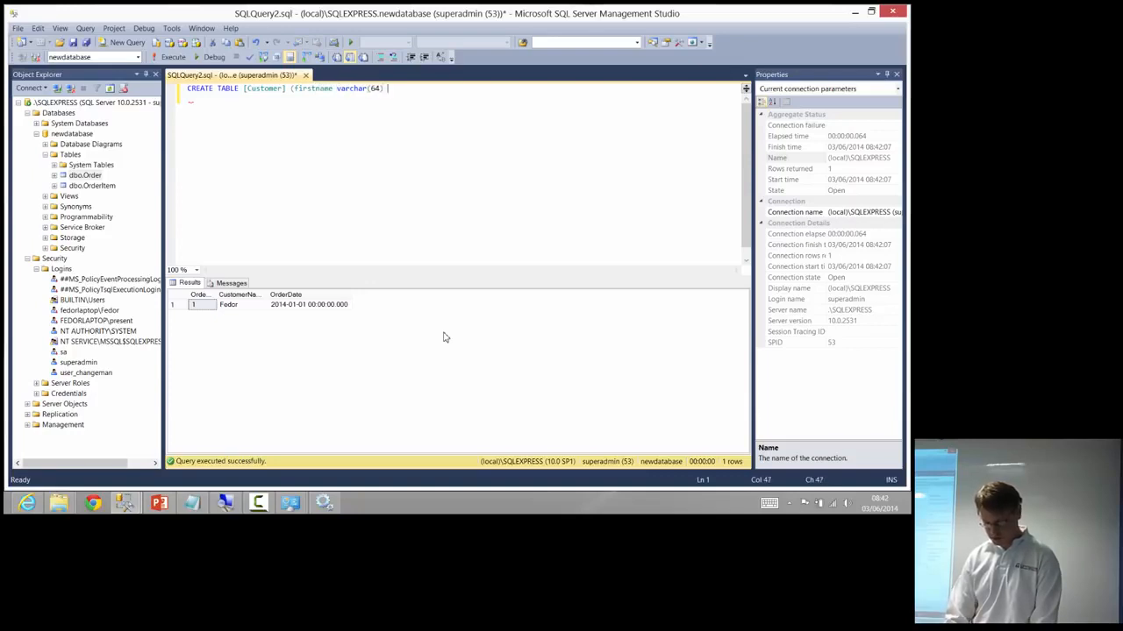
pyautogui.write(', lastn')
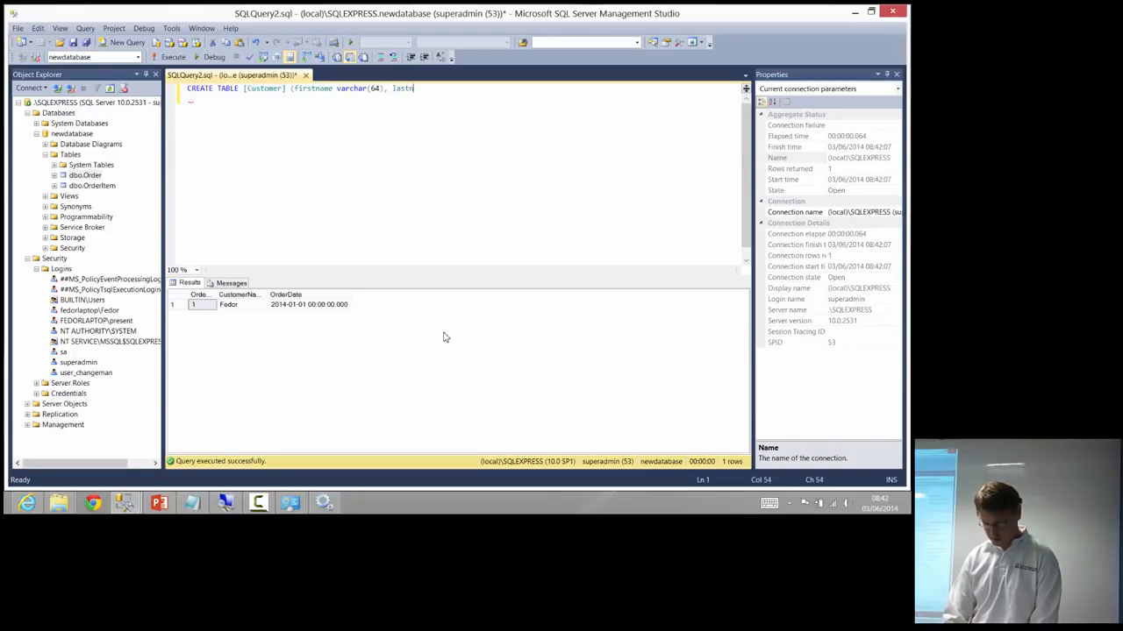
pyautogui.write('ame, varchar')
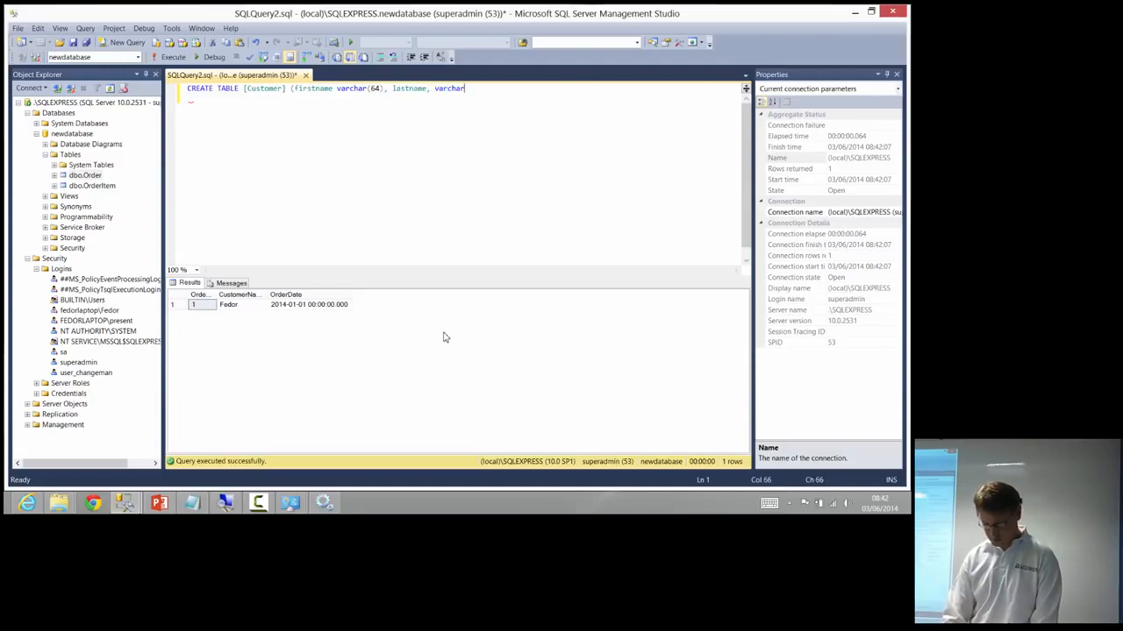
pyautogui.write('(24));')
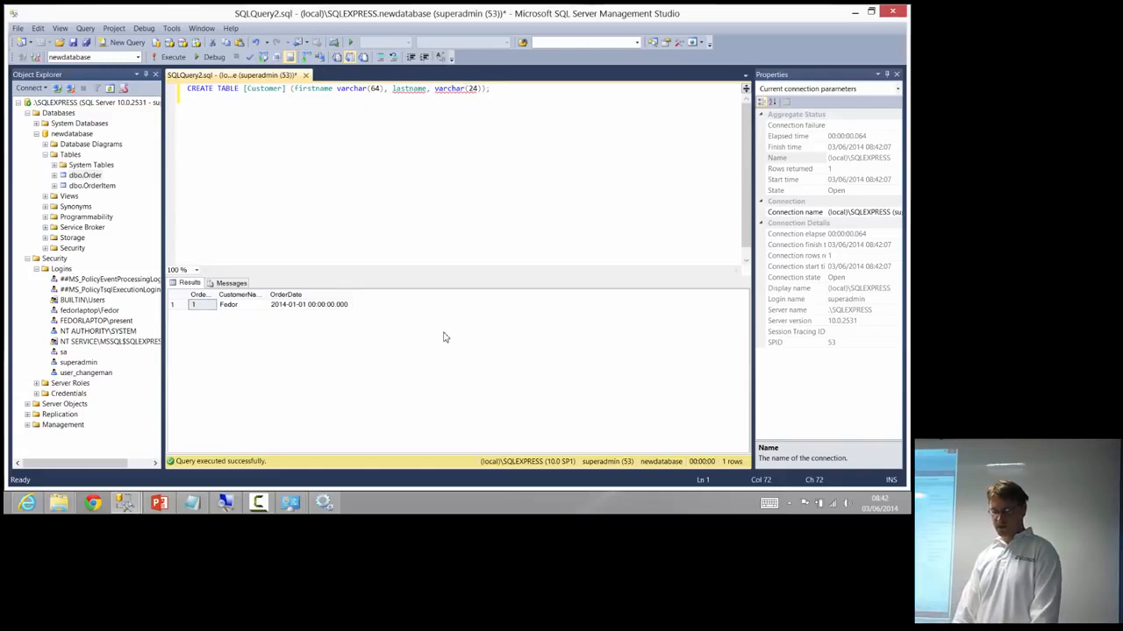
pyautogui.press('F5')
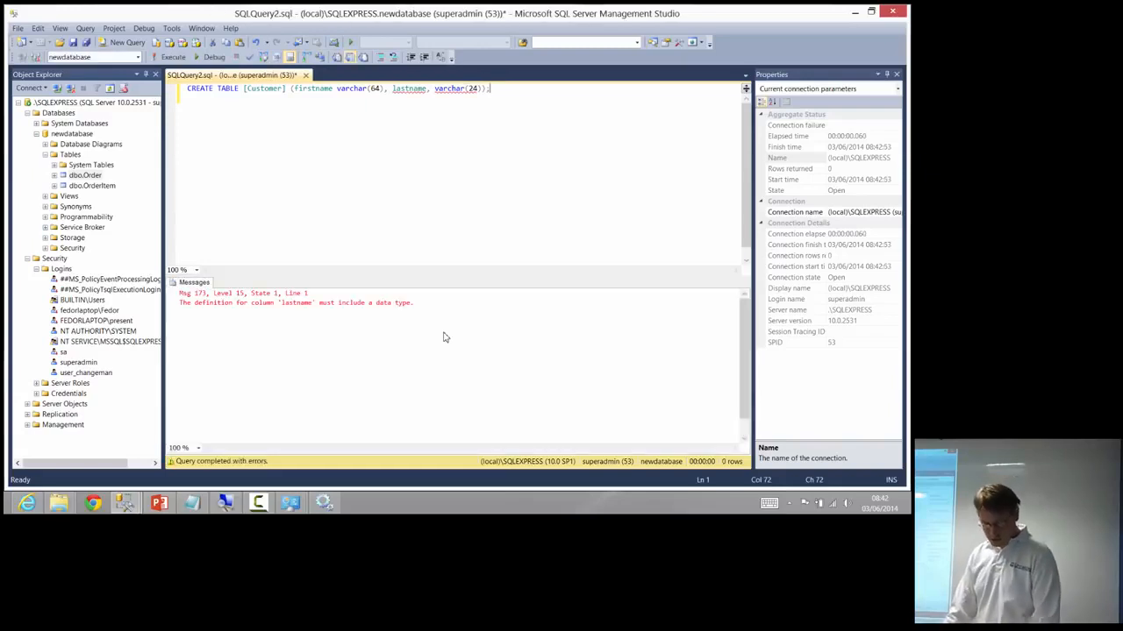
# Step: Remove the comma between lastname and varchar(24) in the CREATE TABLE statement and execute it again
pyautogui.hotkey('ctrl', 'a')
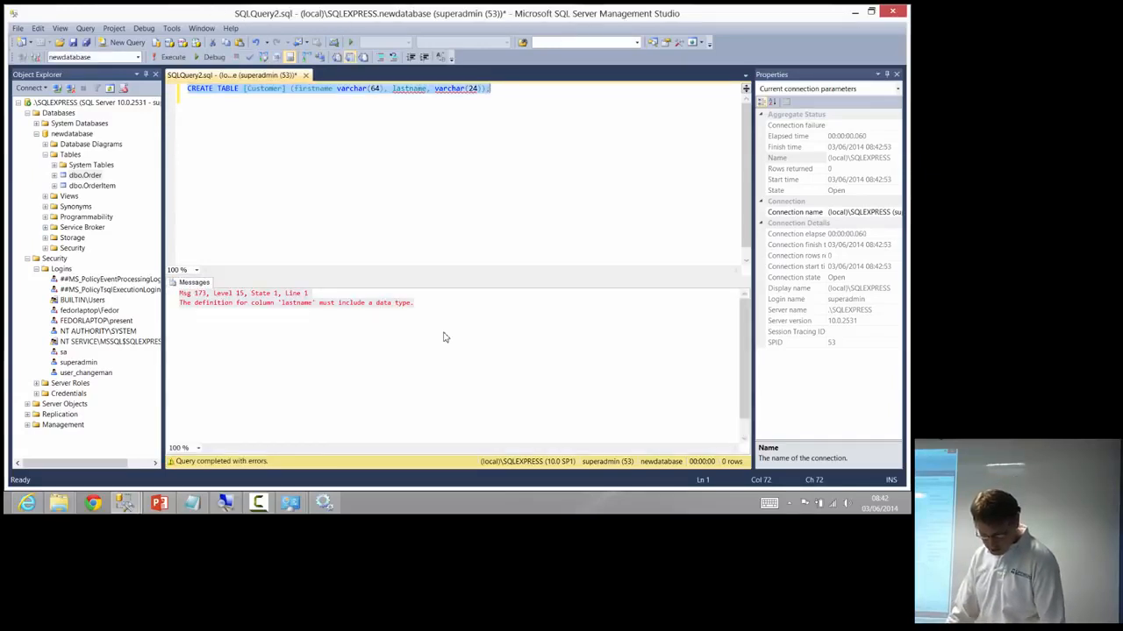
pyautogui.hotkey('ctrl', 'Left')
pyautogui.hotkey('ctrl', 'Left')
pyautogui.hotkey('ctrl', 'Left')
pyautogui.hotkey('ctrl', 'Left')
pyautogui.hotkey('ctrl', 'Left')
pyautogui.hotkey('ctrl', 'Left')
pyautogui.hotkey('ctrl', 'Left')
pyautogui.hotkey('ctrl', 'Right')
pyautogui.hotkey('ctrl', 'Right')
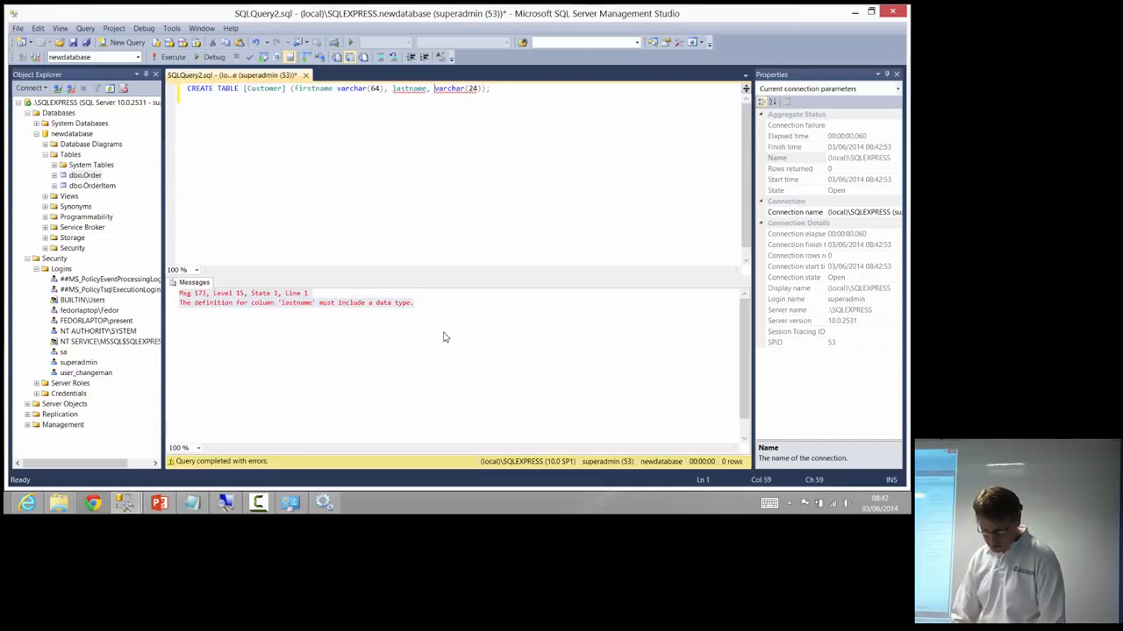
pyautogui.press('Delete')
pyautogui.press('End')
pyautogui.press('Return')
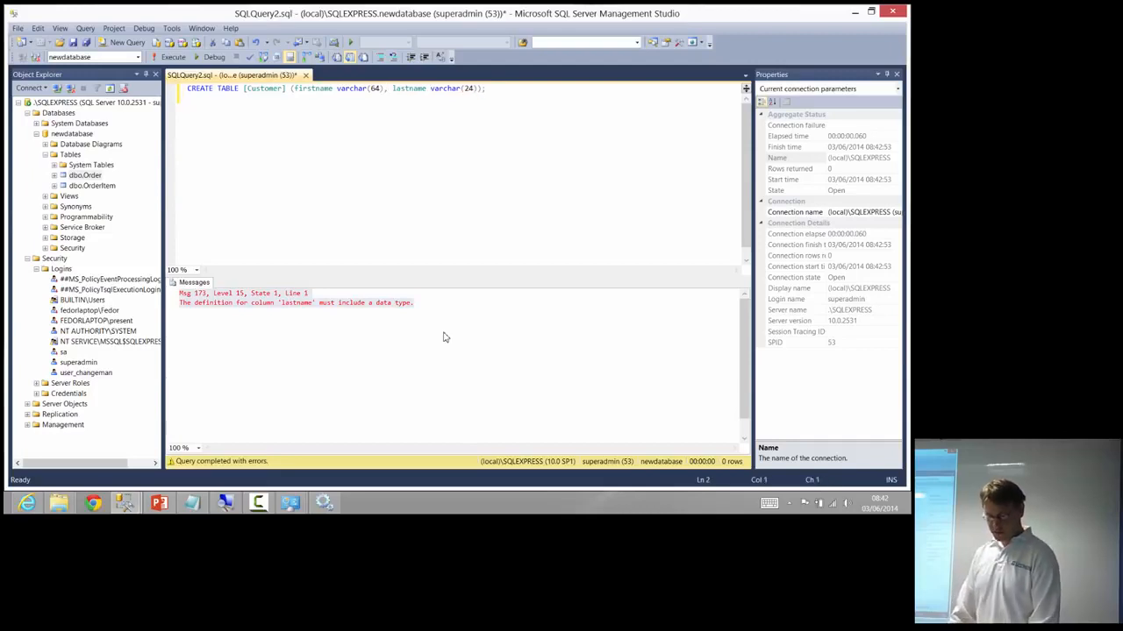
pyautogui.press('F5')
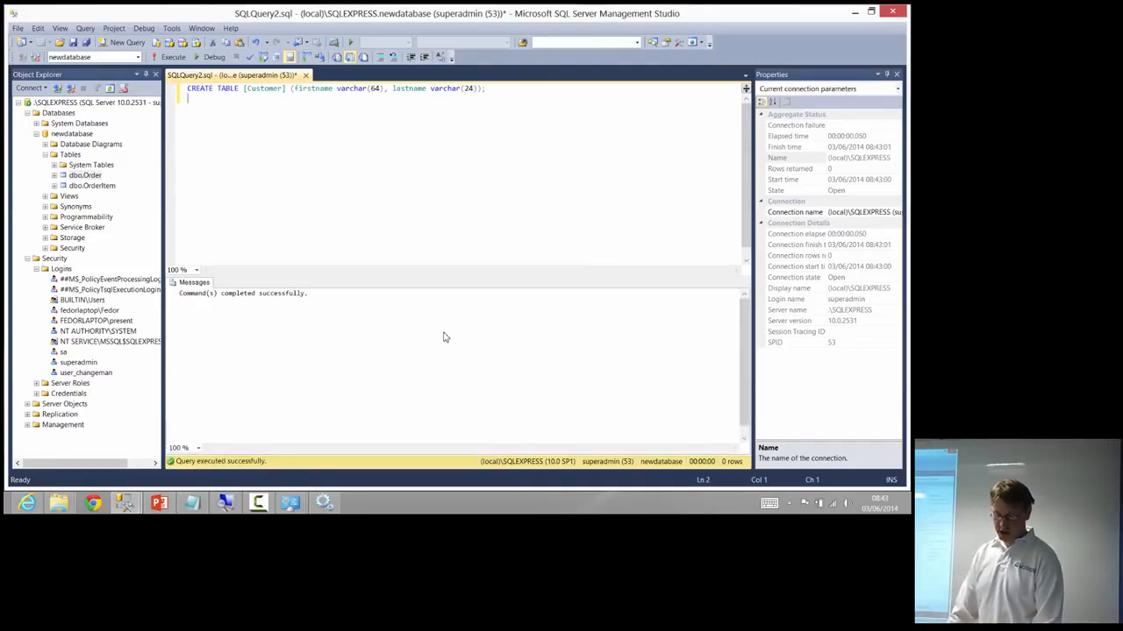
# Step: Refresh newdatabase's Tables in Object Explorer, expand dbo.Customer down to its columns, and return to the query editor
pyautogui.press('F8')
pyautogui.press('Left')
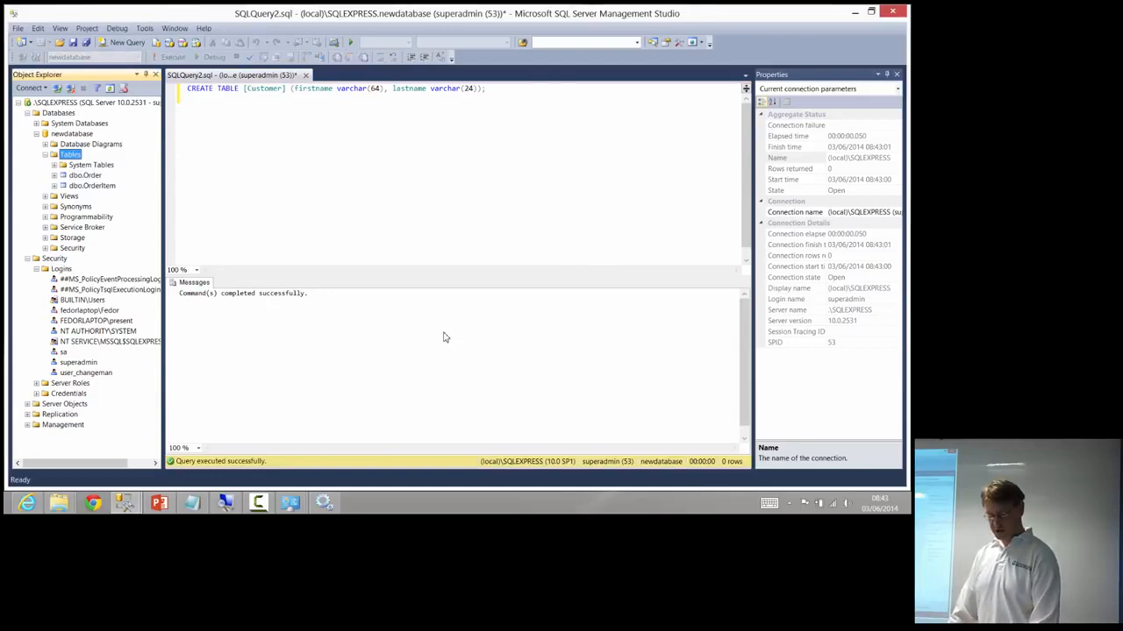
pyautogui.press('F5')
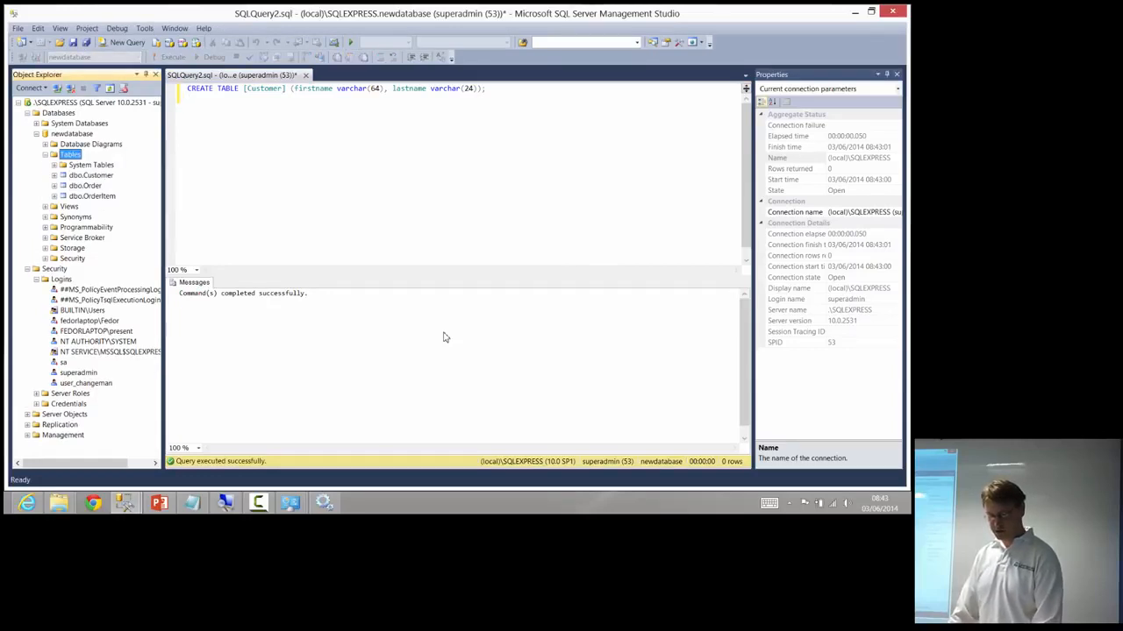
pyautogui.press('Down')
pyautogui.press('Right')
pyautogui.press('Down')
pyautogui.press('Right')
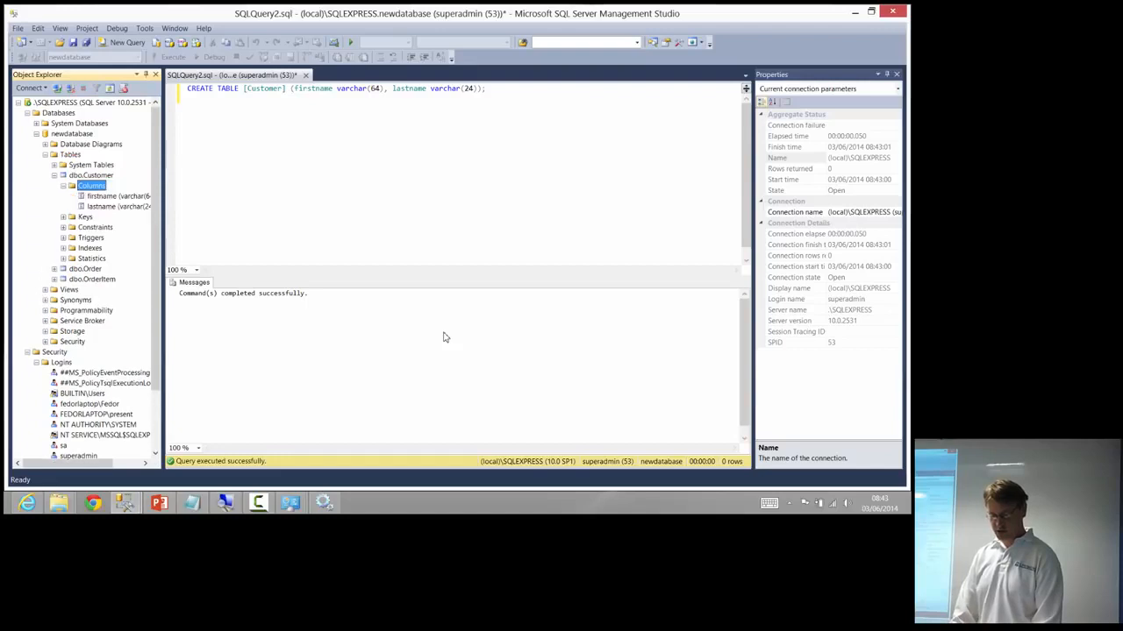
pyautogui.press('Escape')
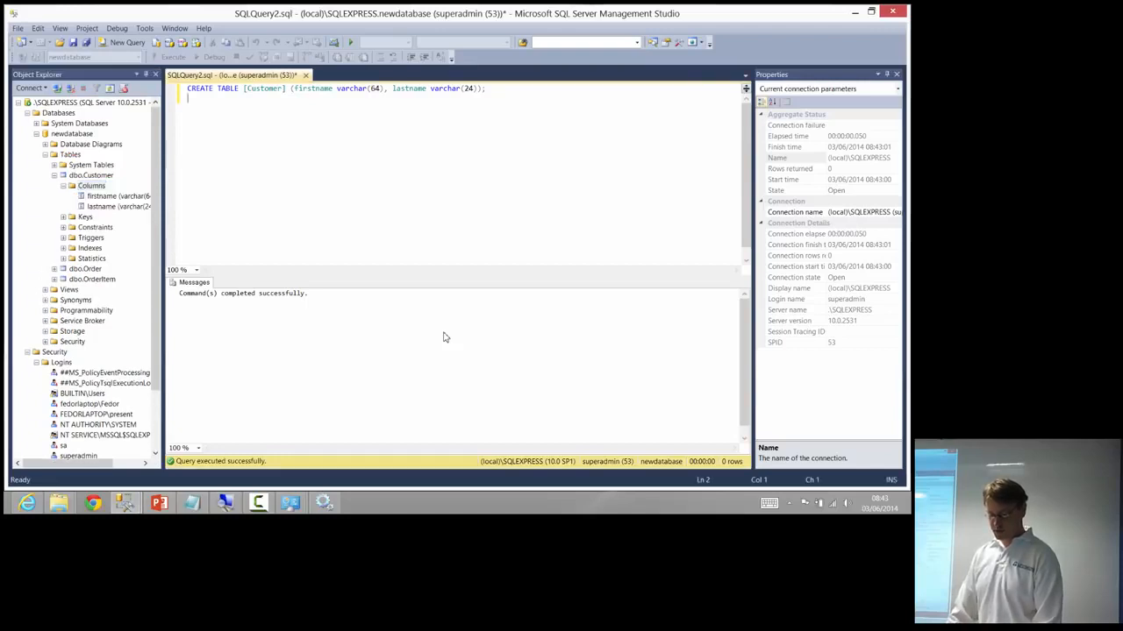
# Step: Replace the CREATE TABLE statement with DROP TABLE [dbo].[Customer] and execute it
pyautogui.hotkey('ctrl', 'a')
pyautogui.press('Delete')
pyautogui.write('DROP TABLE')
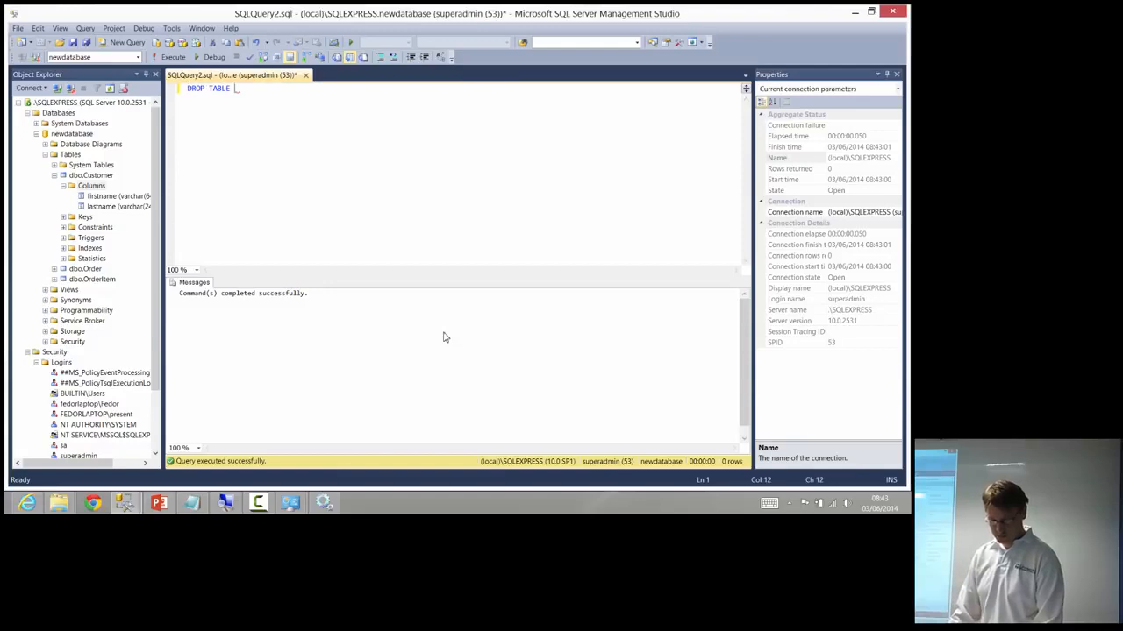
pyautogui.press('F8')
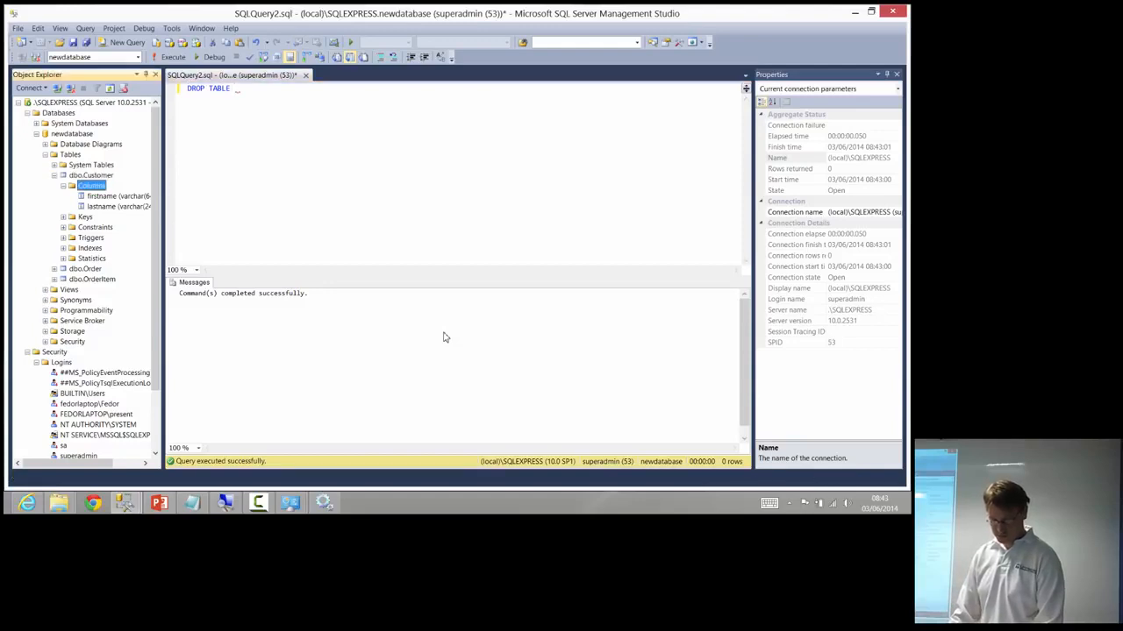
pyautogui.press('Escape')
pyautogui.write('[dbo].[Customer]')
pyautogui.press('F5')
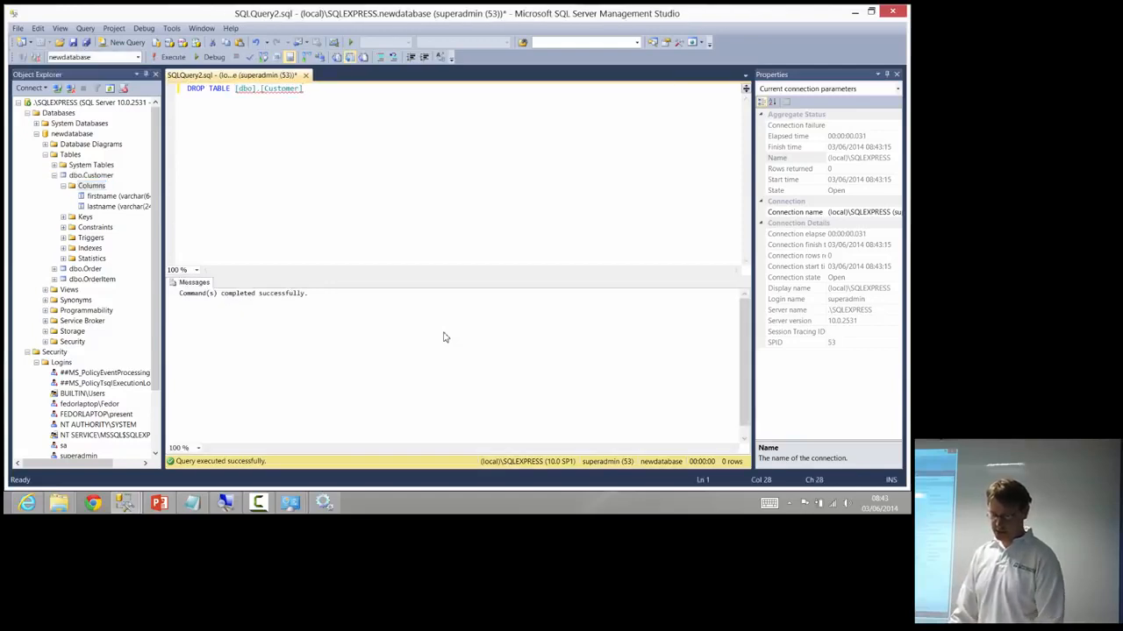
# Step: Refresh newdatabase's Tables folder in Object Explorer and return to the query editor
pyautogui.press('F8')
pyautogui.press('Up')
pyautogui.press('Up')
pyautogui.press('Up')
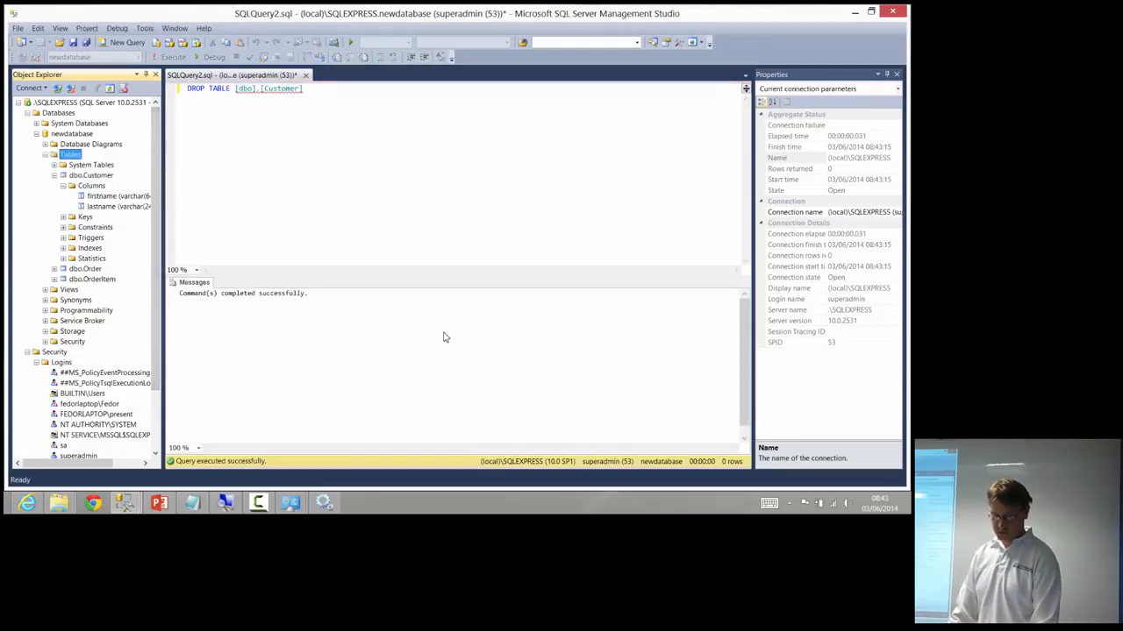
pyautogui.press('F5')
pyautogui.press('Escape')
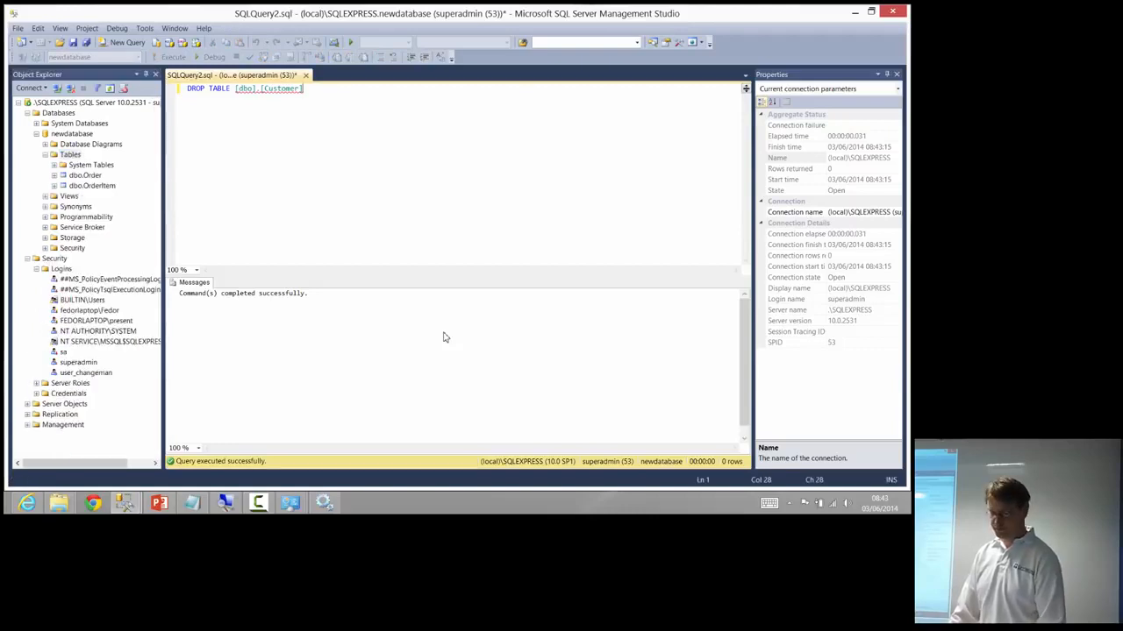
# Step: Clear the query text, switch to the Management Studio window connected as user_changeman, and open a new query there
pyautogui.hotkey('ctrl', 'a')
pyautogui.press('Delete')
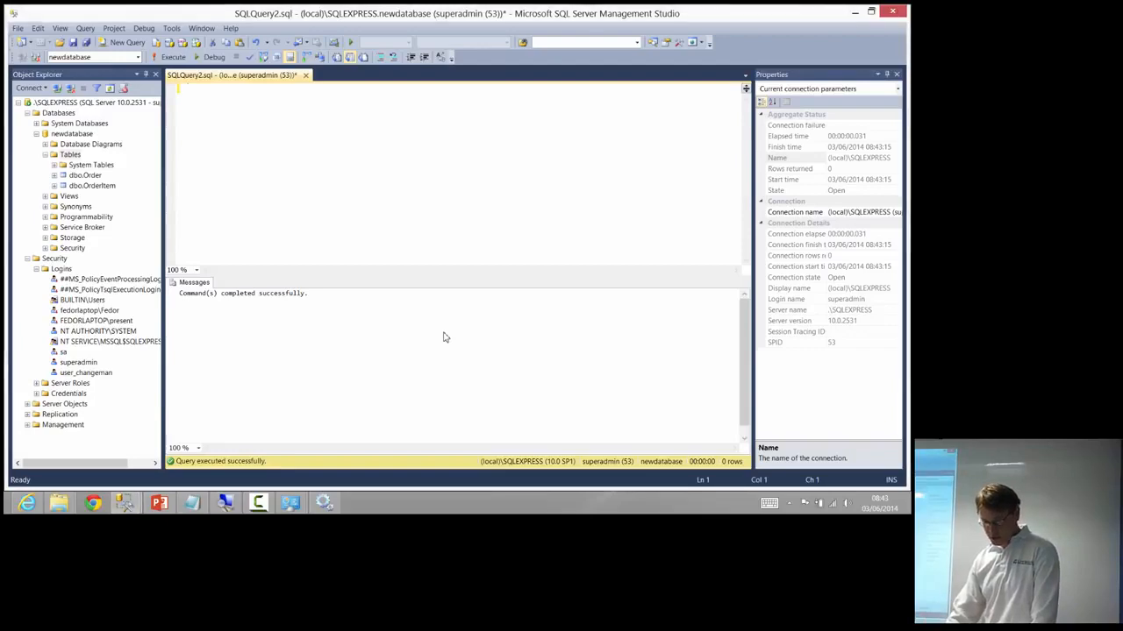
pyautogui.press('super+Down')
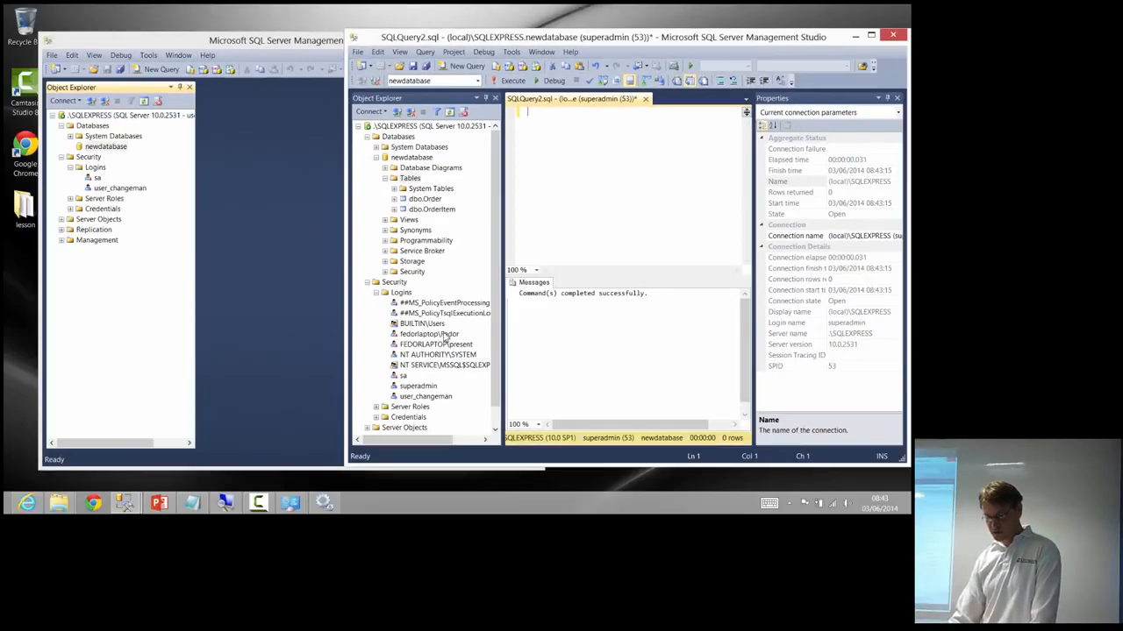
pyautogui.hotkey('alt', 'Tab')
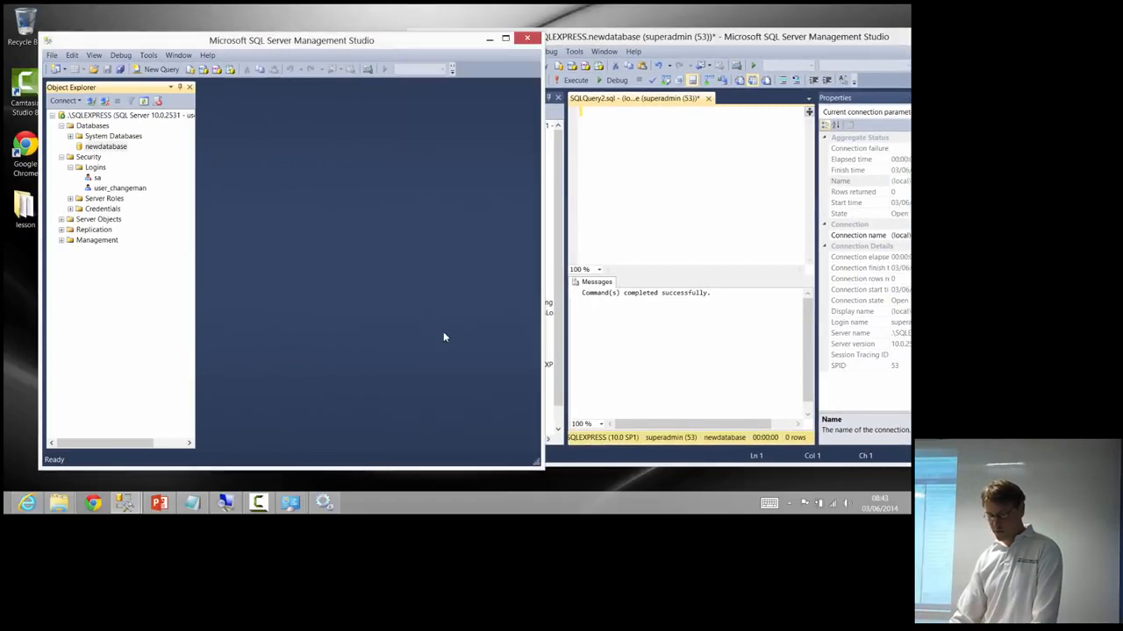
pyautogui.press('F2')
pyautogui.press('super+Up')
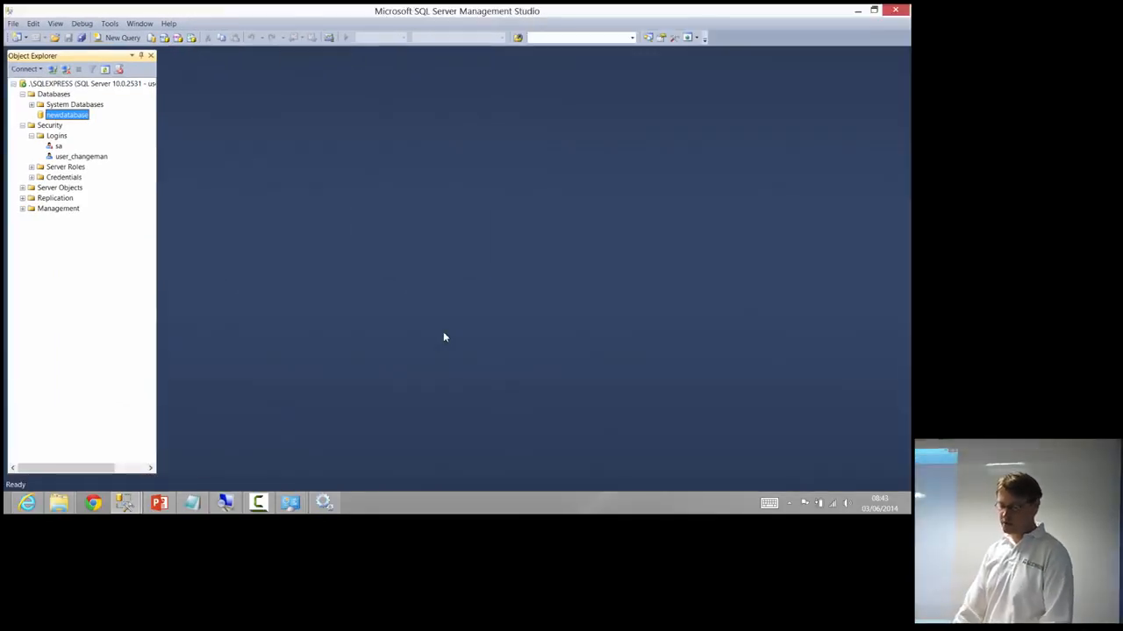
pyautogui.press('super+Down')
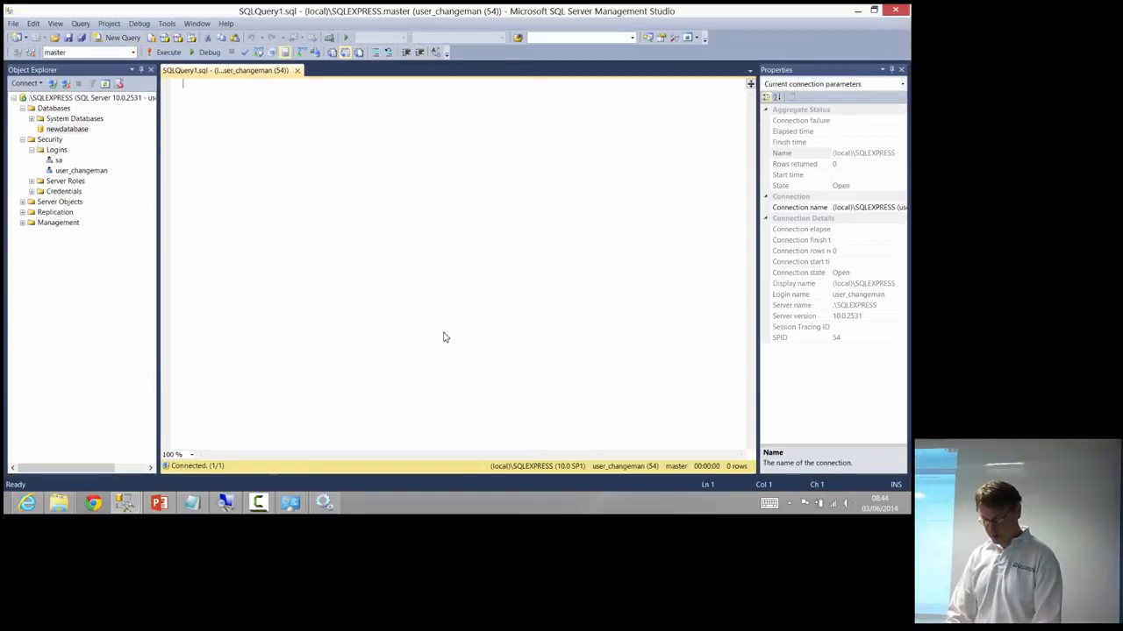
pyautogui.write('SELECT * FROM ')
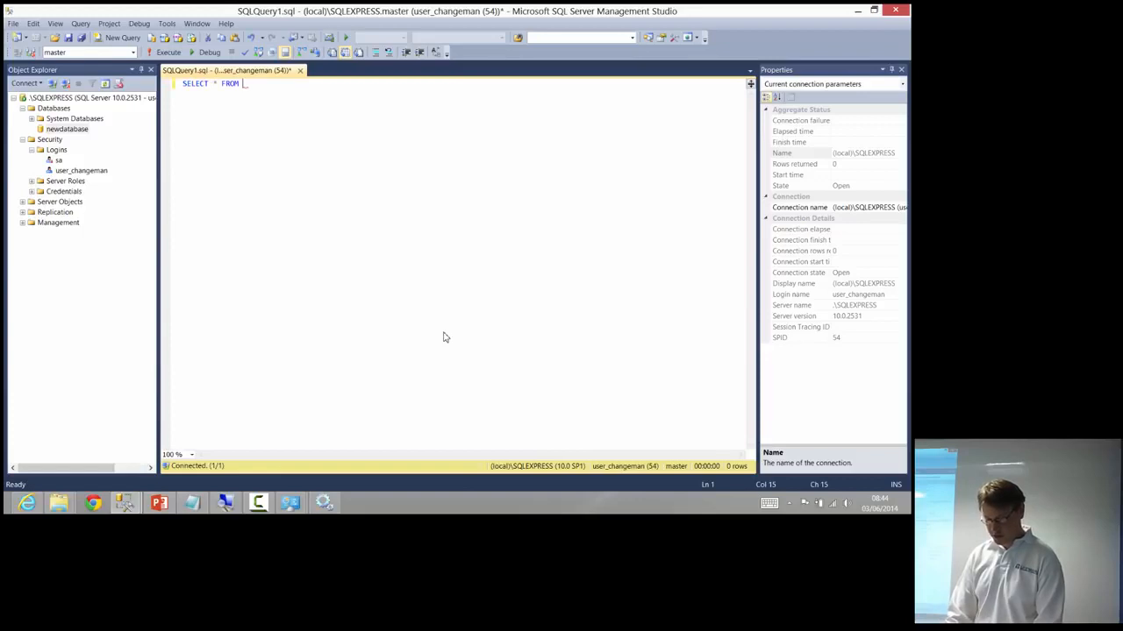
pyautogui.write('[')
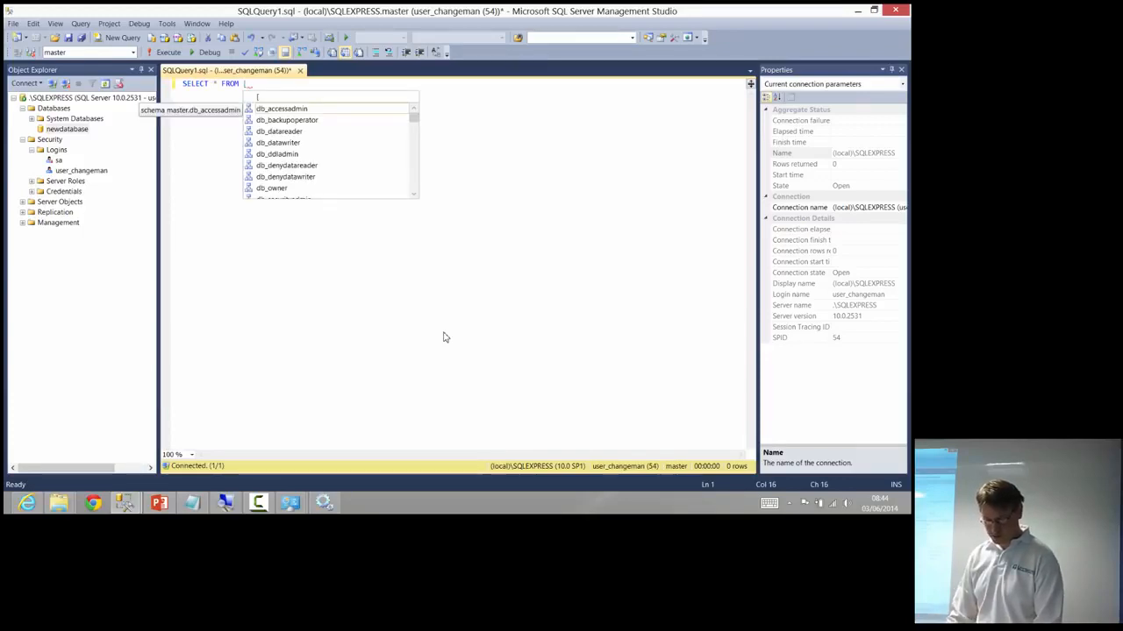
pyautogui.hotkey('ctrl', 'u')
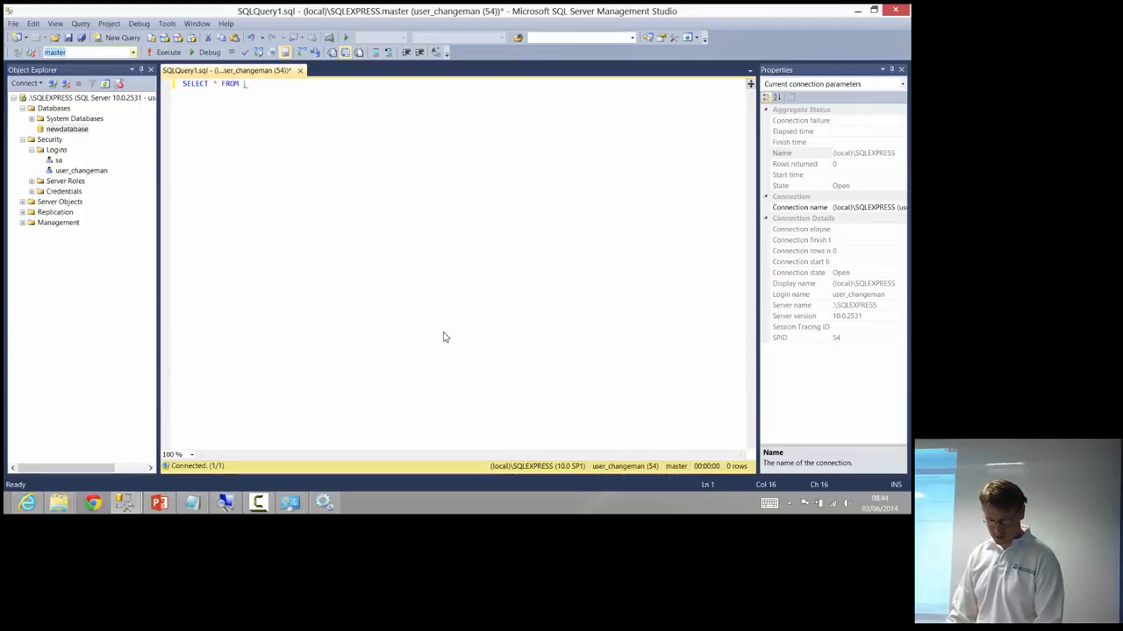
pyautogui.press('Escape')
pyautogui.hotkey('shift', 'Left')
pyautogui.hotkey('shift', 'Left')
pyautogui.hotkey('shift', 'Left')
pyautogui.hotkey('shift', 'Left')
pyautogui.hotkey('shift', 'Left')
pyautogui.hotkey('shift', 'Left')
pyautogui.hotkey('shift', 'Left')
pyautogui.hotkey('shift', 'Left')
pyautogui.hotkey('shift', 'Left')
pyautogui.hotkey('shift', 'Left')
pyautogui.hotkey('shift', 'Left')
pyautogui.hotkey('shift', 'Left')
pyautogui.hotkey('shift', 'Left')
pyautogui.hotkey('shift', 'Left')
pyautogui.hotkey('shift', 'Left')
# Step: Write USE newdatabase; followed by go on its own line in the user_changeman query
pyautogui.write('USE ')
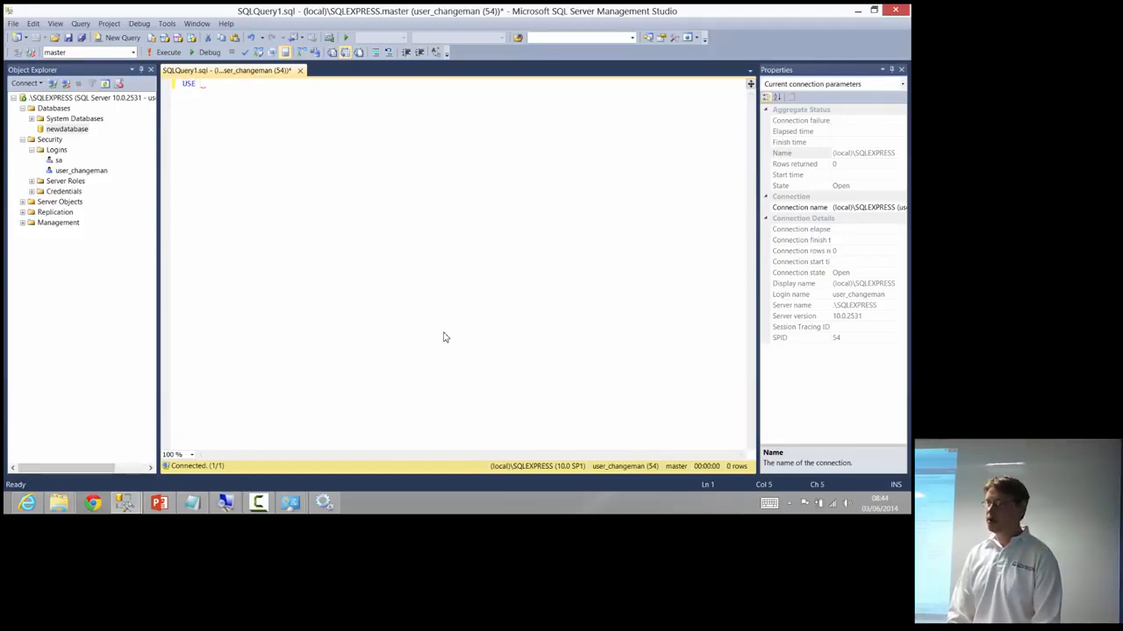
pyautogui.write('newdatabase;')
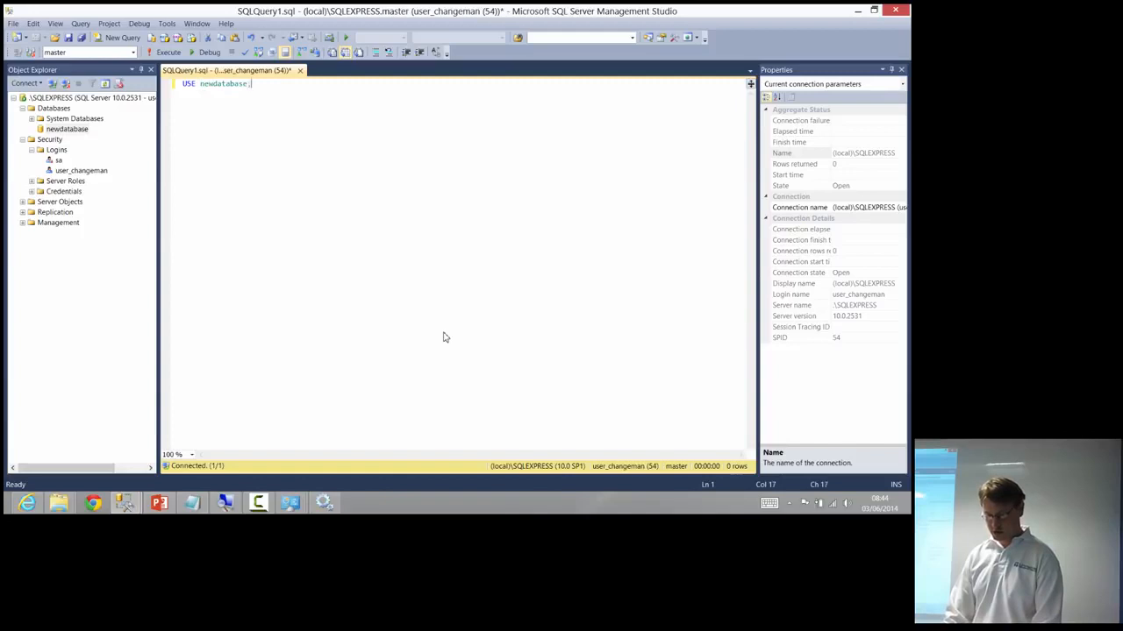
pyautogui.press('Return')
pyautogui.write('go')
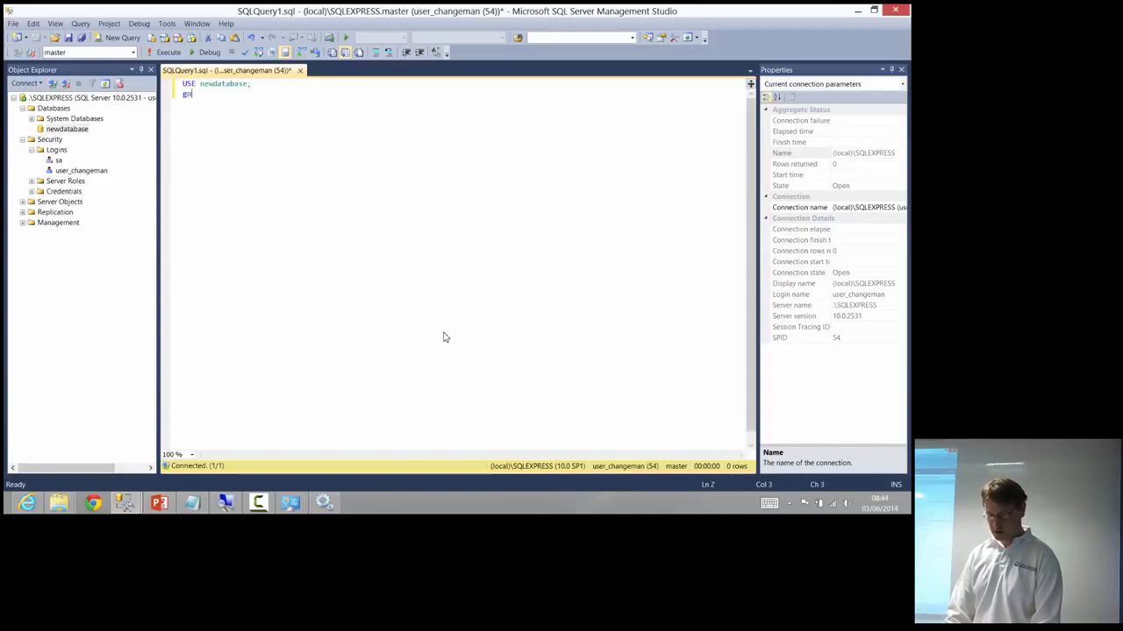
pyautogui.press('Return')
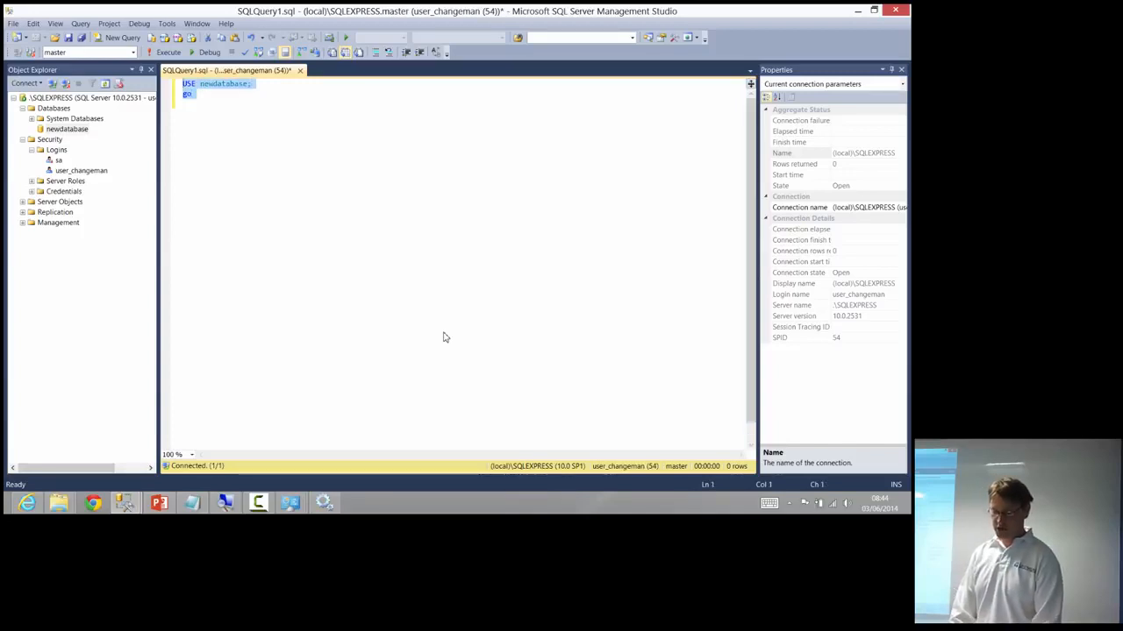
# Step: Add SELECT * FROM [Order]; below a blank line after go and execute the whole query
pyautogui.press('Return')
pyautogui.write('SELECT ')
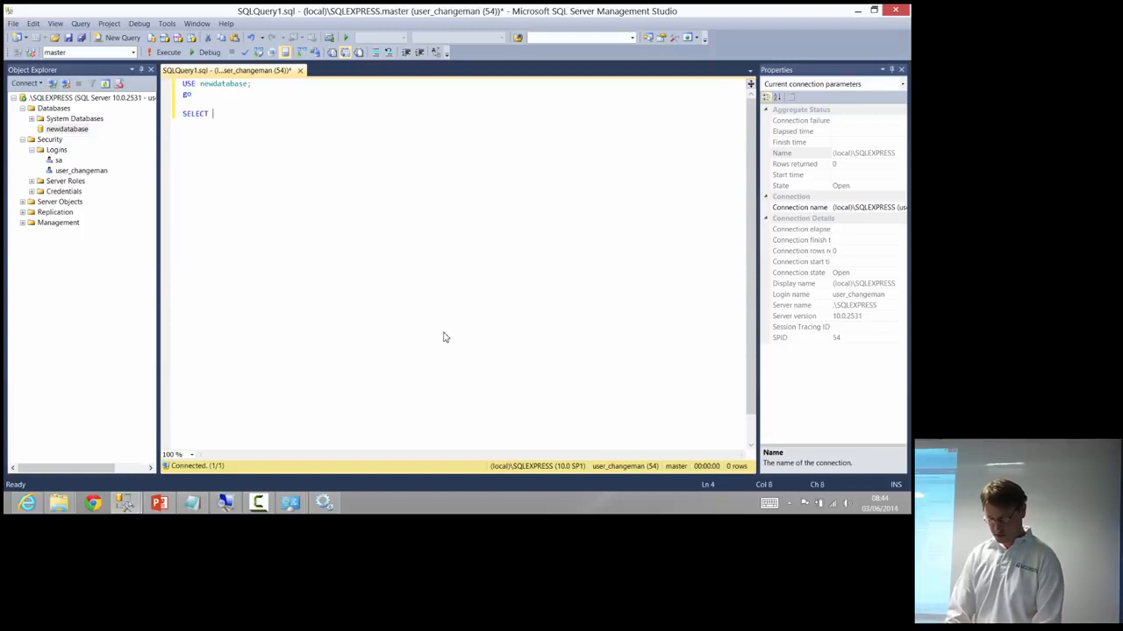
pyautogui.write('* FROM [Or')
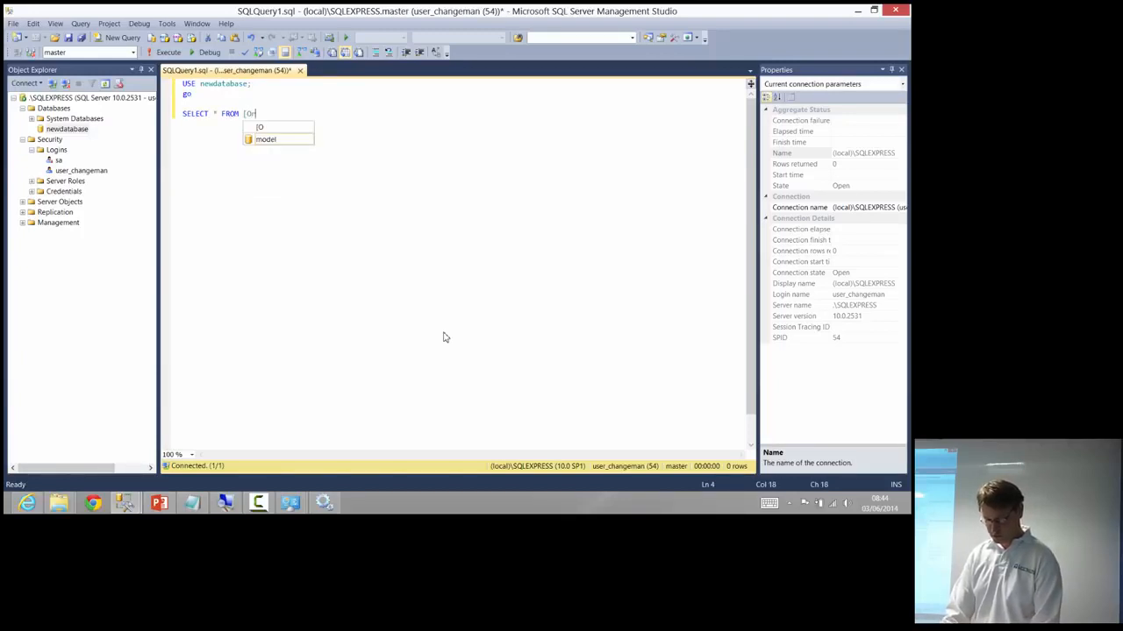
pyautogui.write('der];')
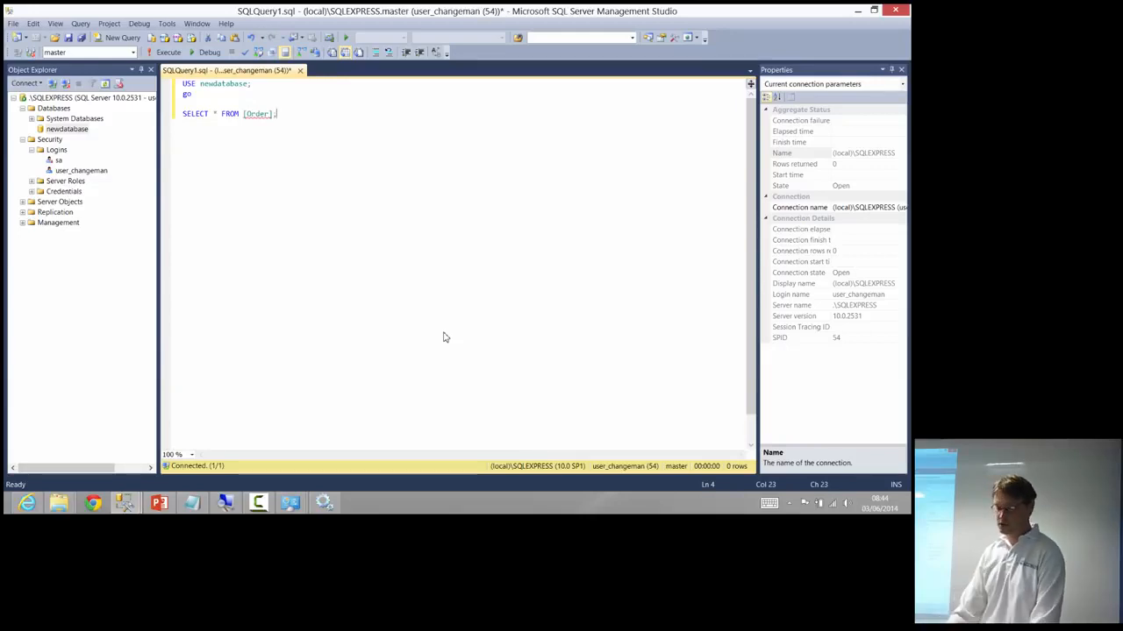
pyautogui.press('F5')
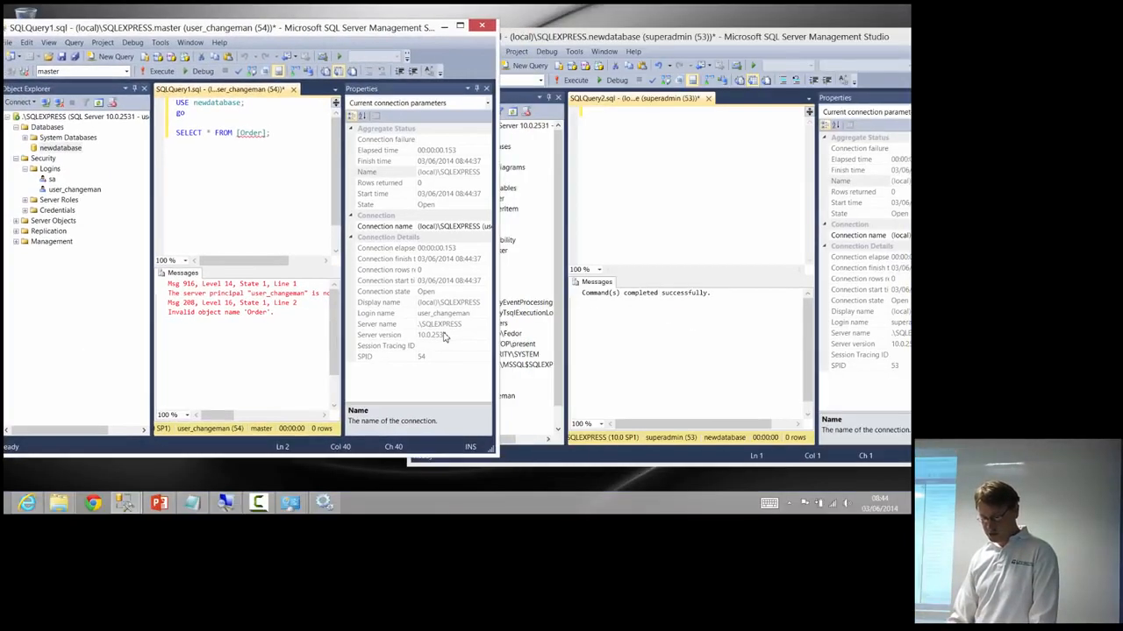
# Step: Switch to the superadmin Management Studio window and begin an EXEC sp_addrolemember statement in its empty query
pyautogui.press('super+Up')
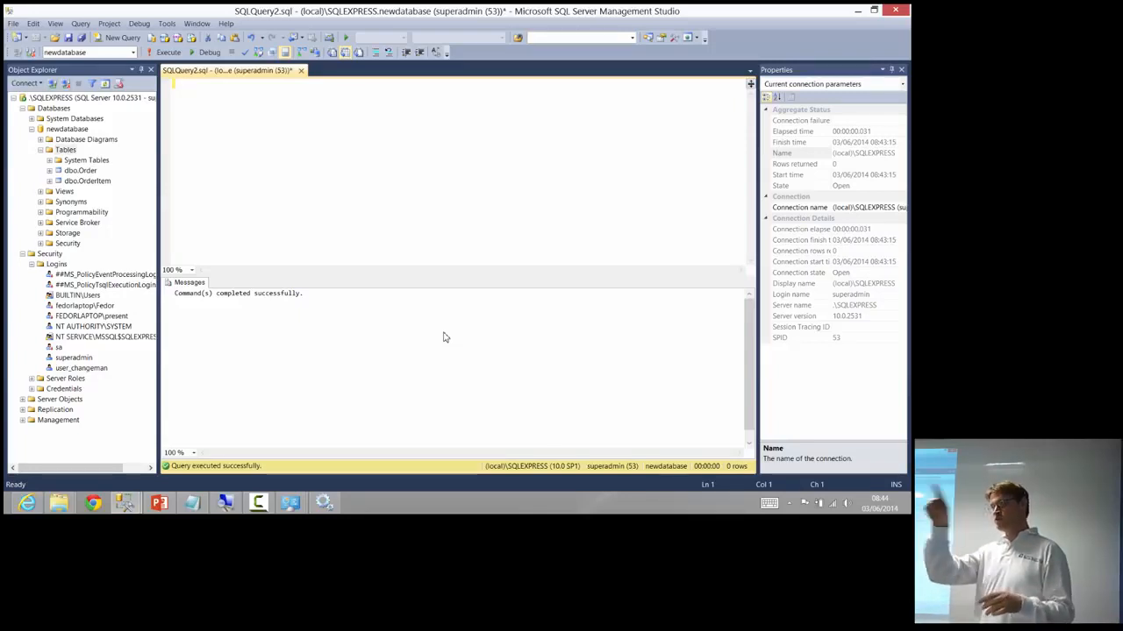
pyautogui.write('EXE')
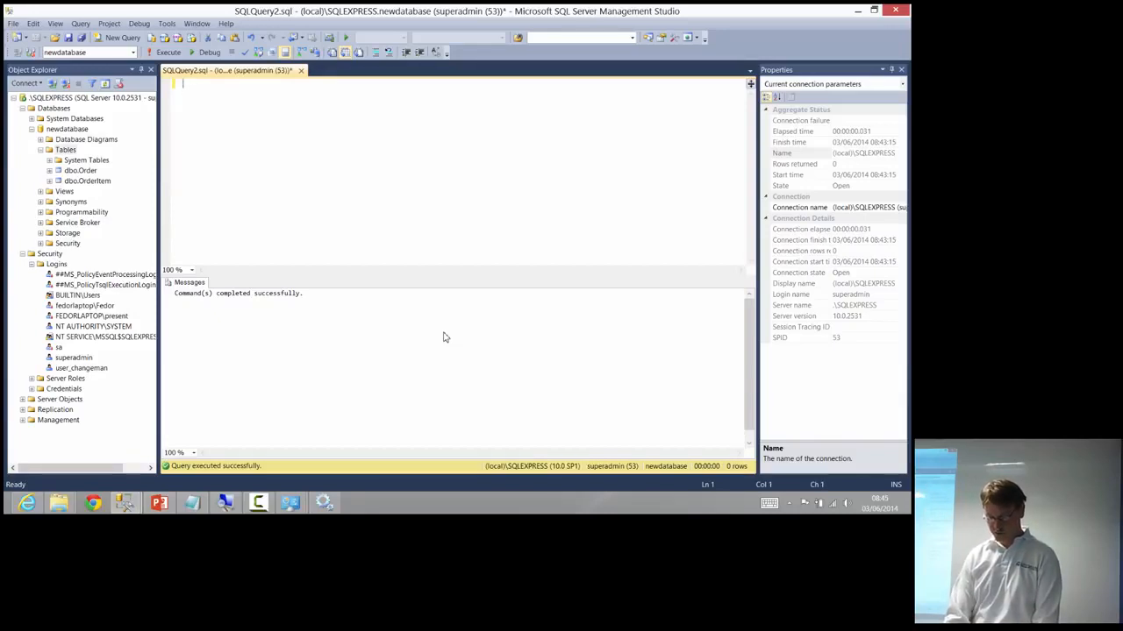
pyautogui.write('EC')
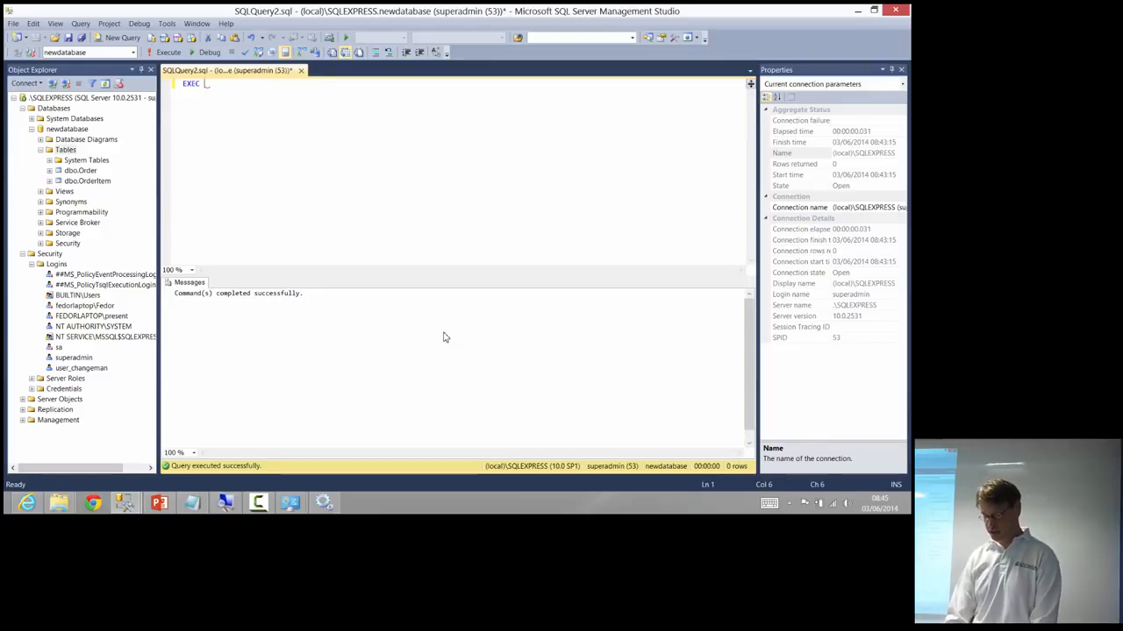
pyautogui.write('sp_')
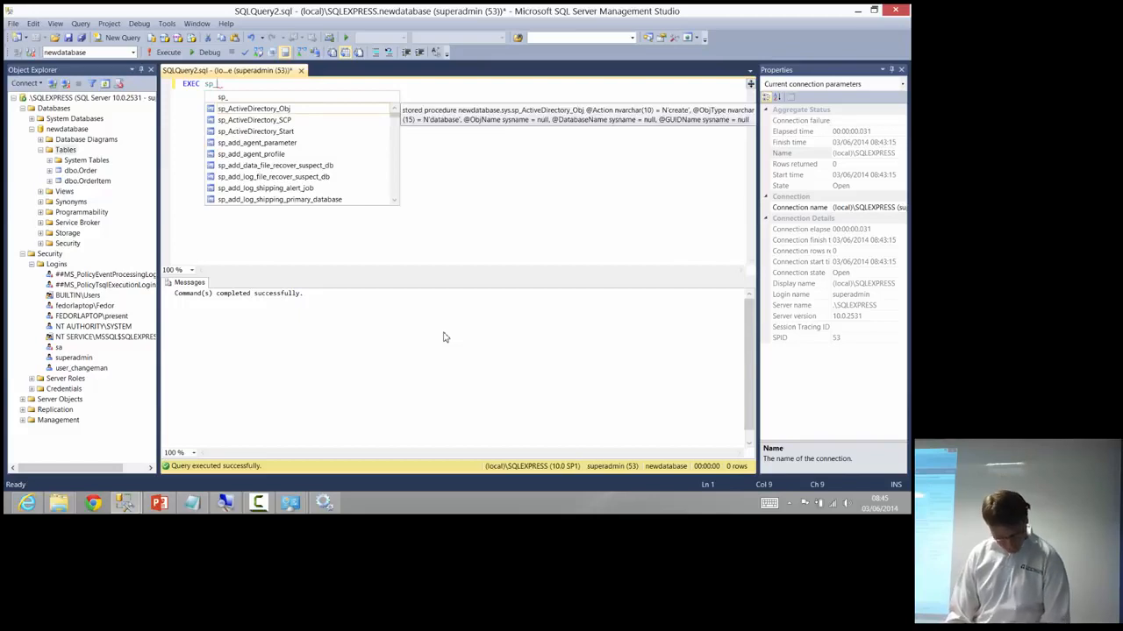
pyautogui.hotkey('ctrl', 'shift', 'Left')
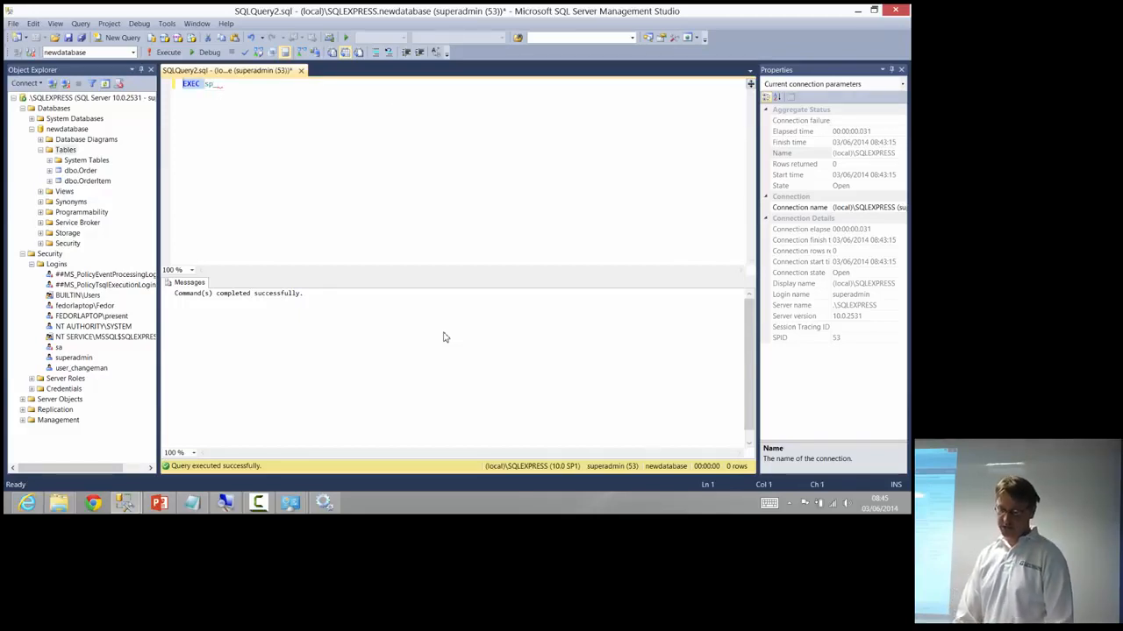
pyautogui.press('Right')
pyautogui.press('Right')
pyautogui.press('Right')
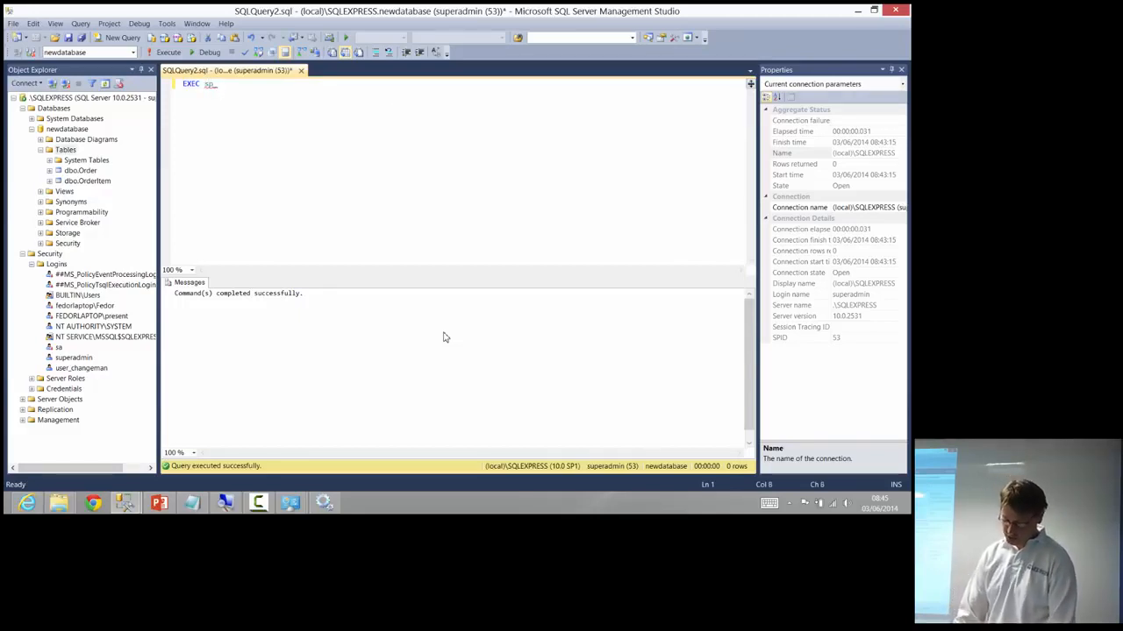
pyautogui.hotkey('ctrl', 'space')
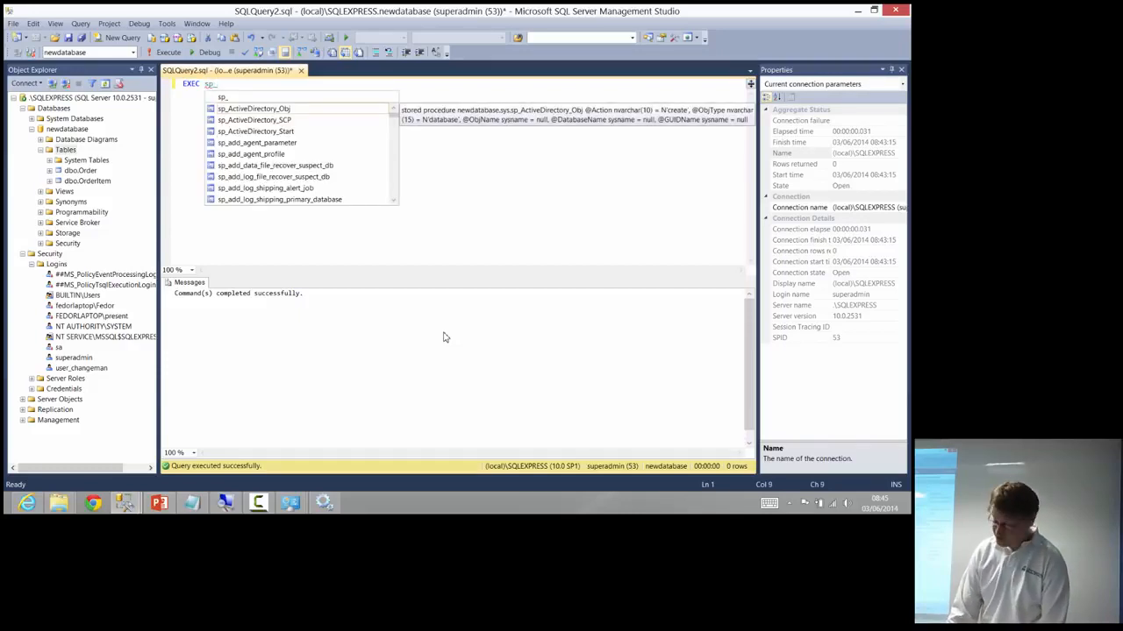
pyautogui.write('addrole')
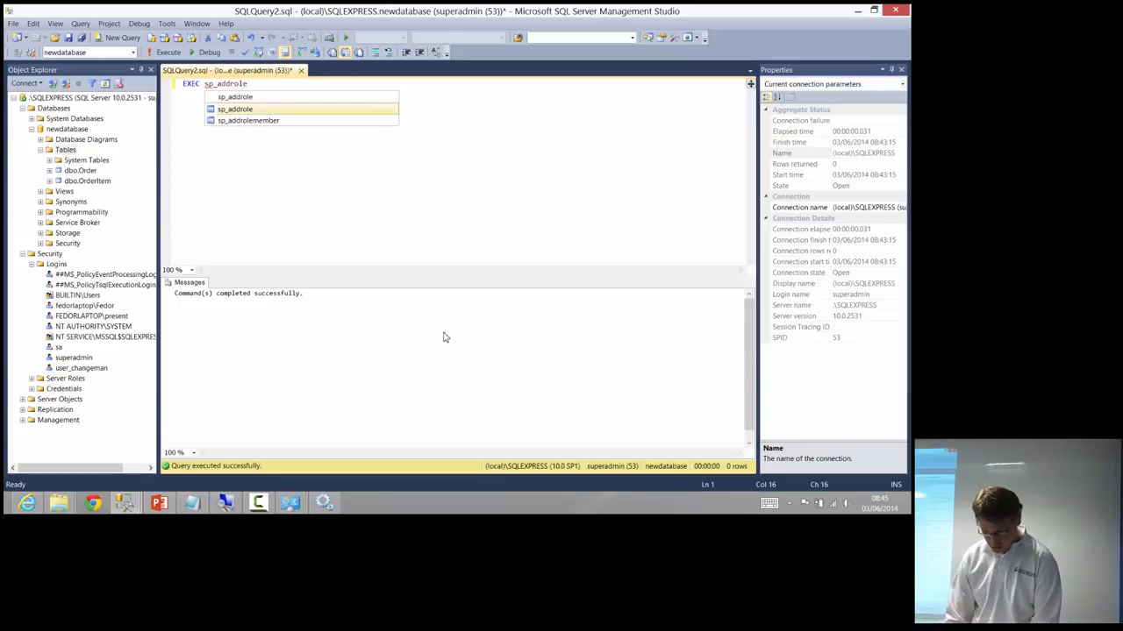
pyautogui.press('Down')
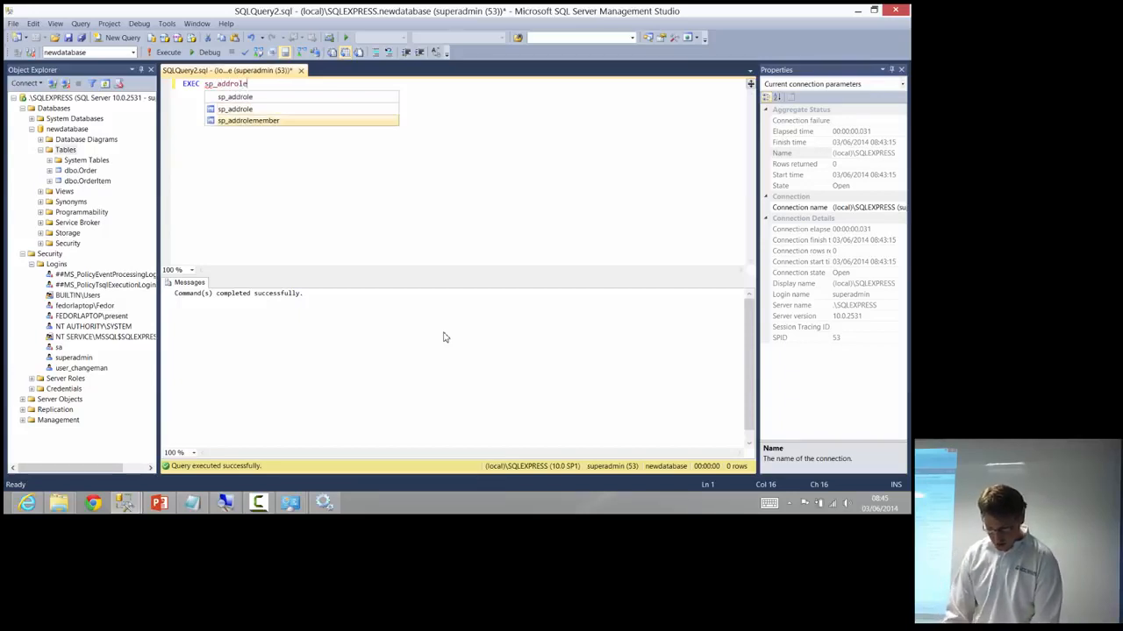
pyautogui.press('Tab')
# Step: Complete the sp_addrolemember statement with 'db_datareader','user_changeman' as its arguments and execute it
pyautogui.write("'")
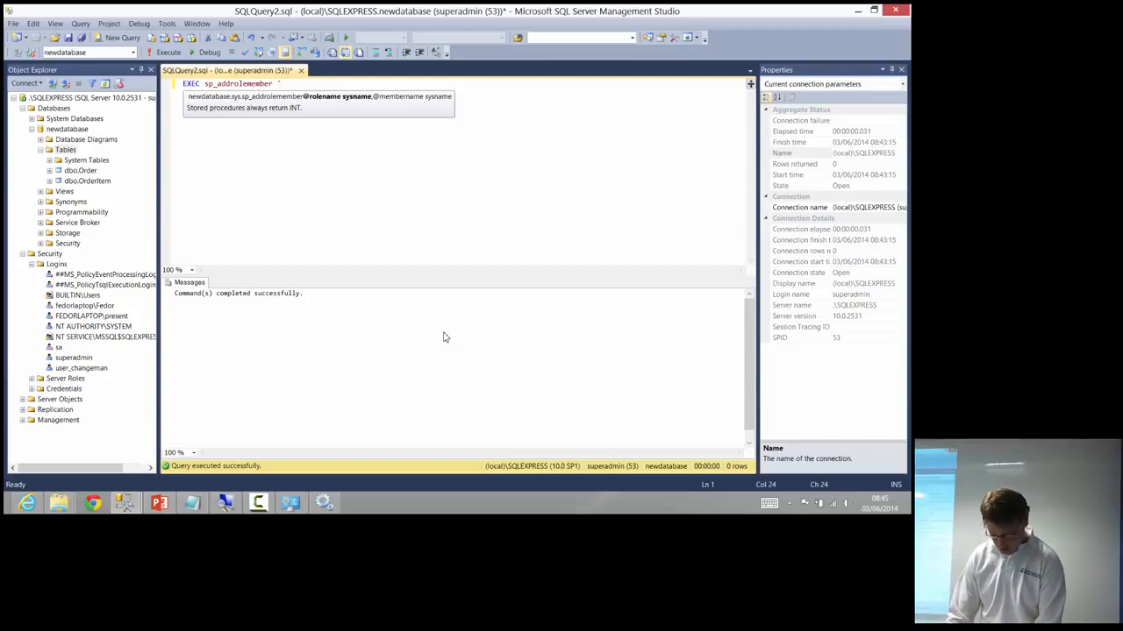
pyautogui.write('db_')
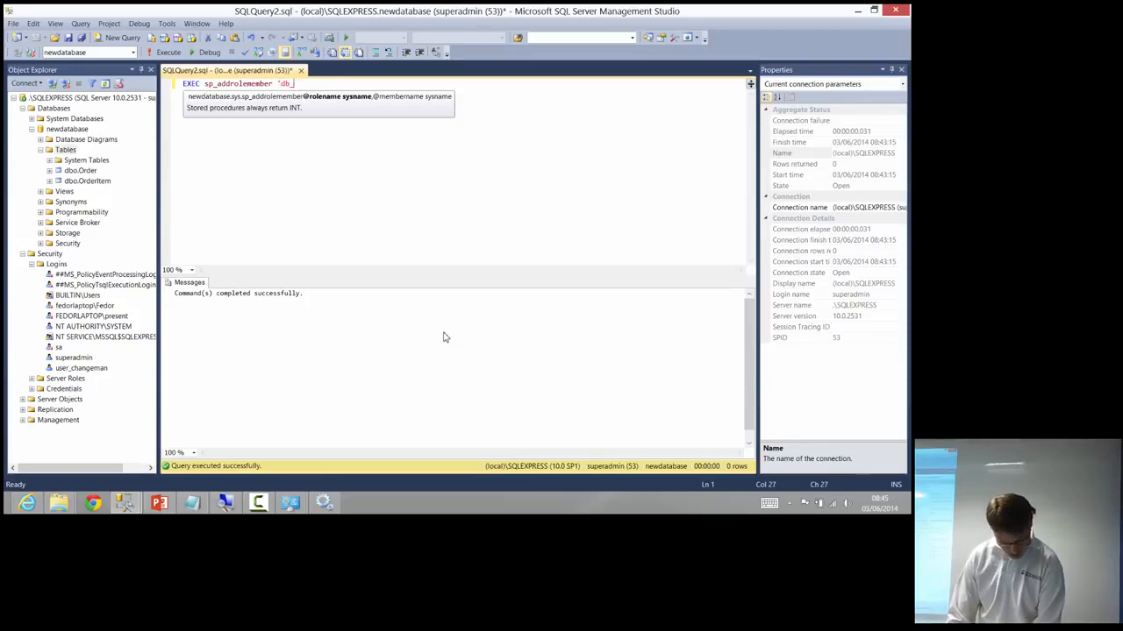
pyautogui.write('datareade')
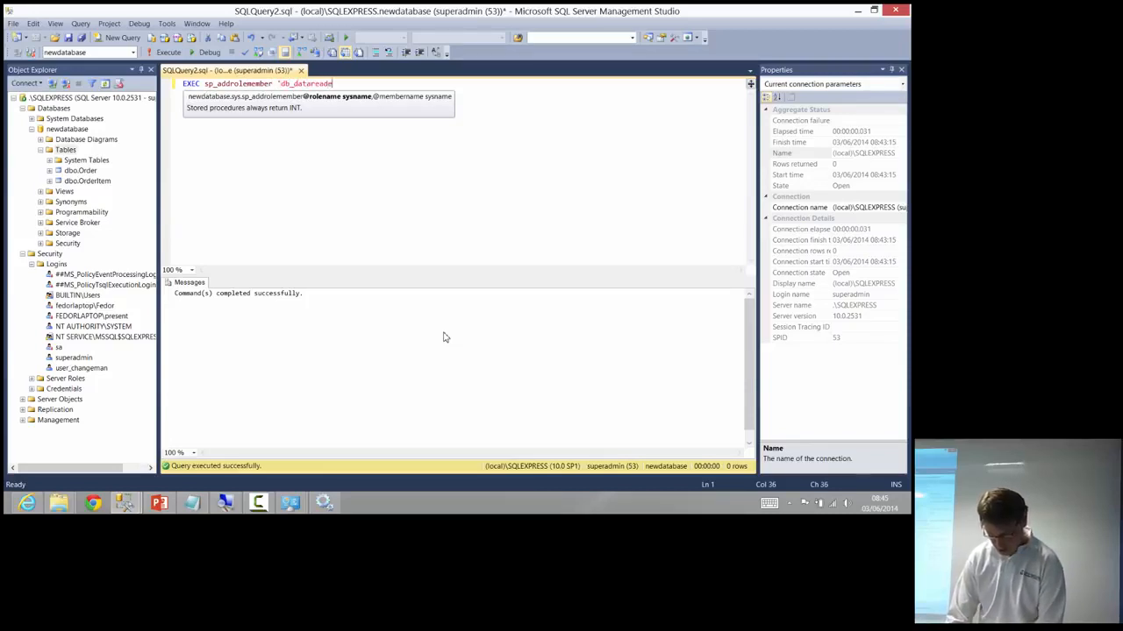
pyautogui.write("r',")
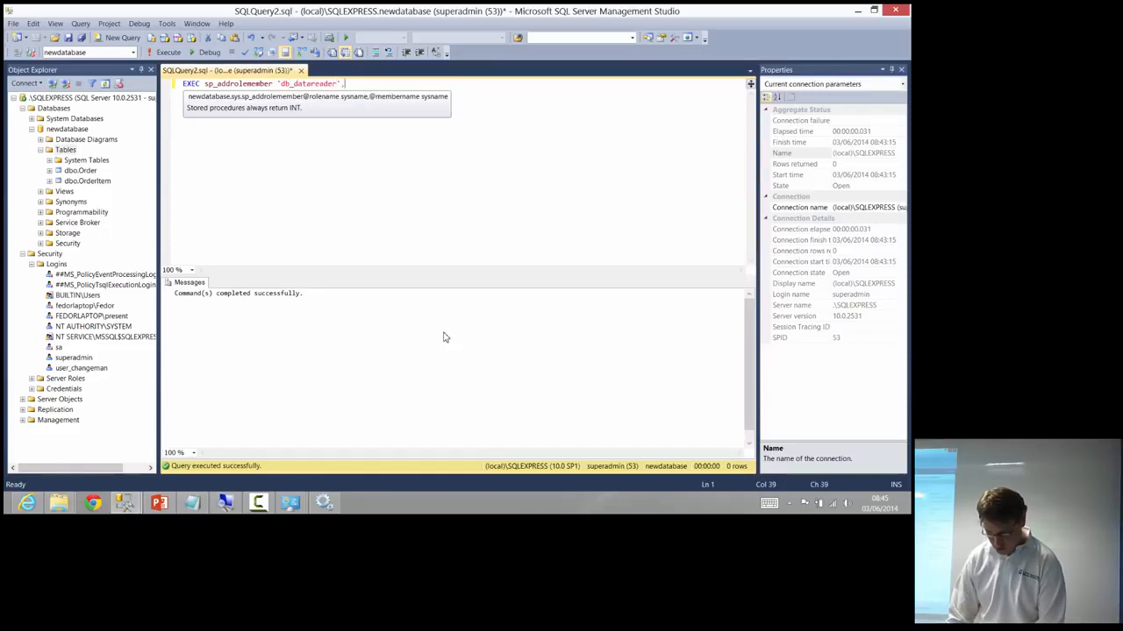
pyautogui.press('Left')
pyautogui.press('Left')
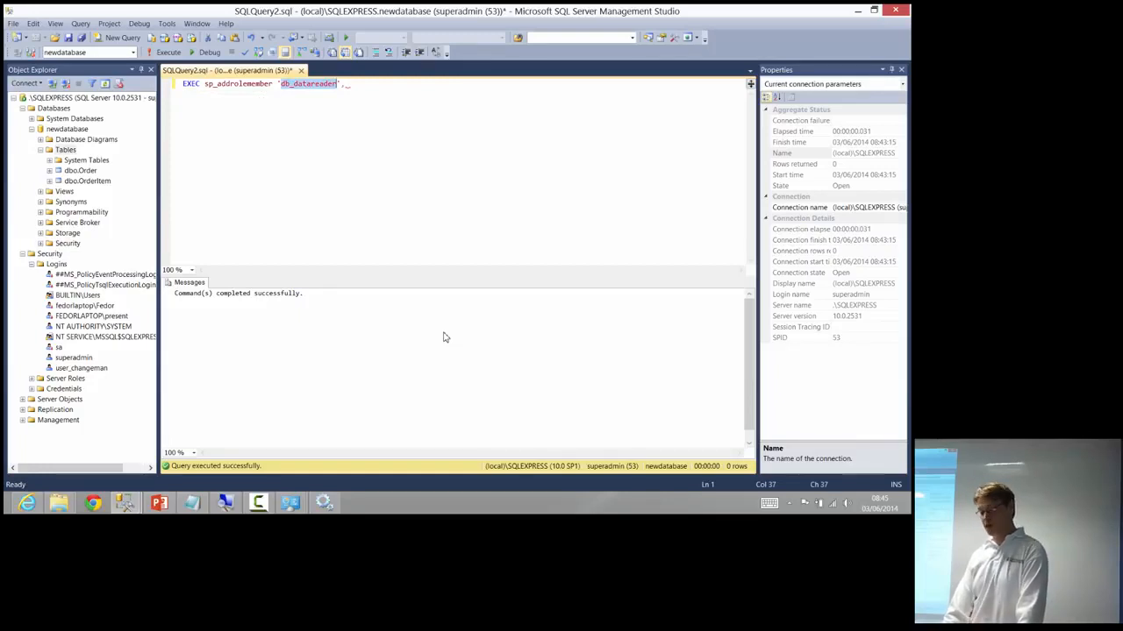
pyautogui.press('End')
pyautogui.write("'user_")
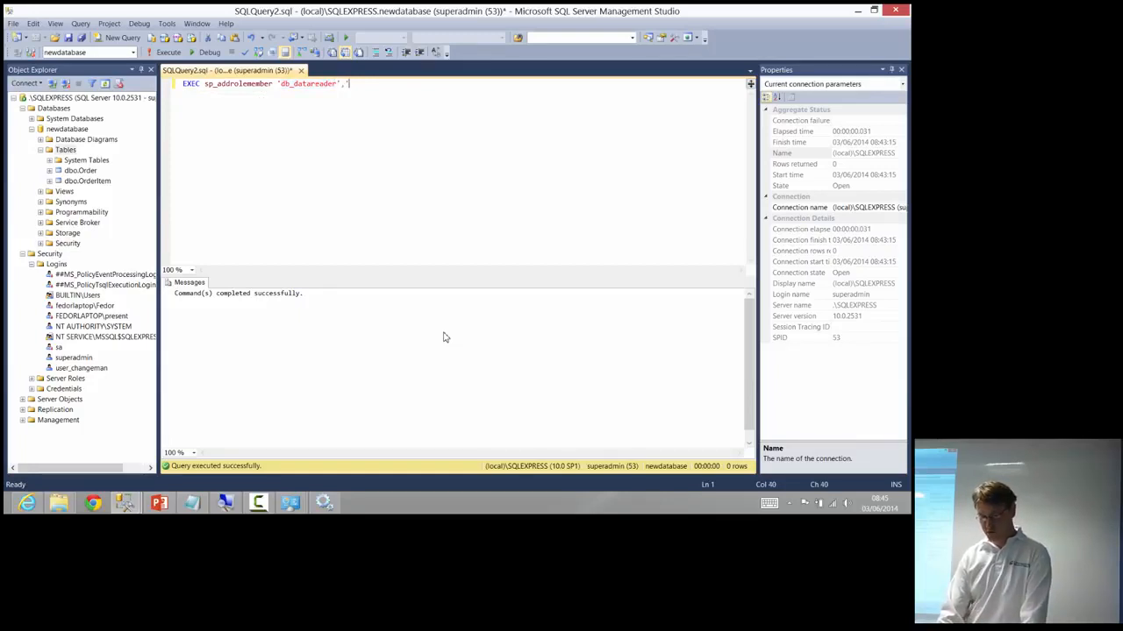
pyautogui.write("changeman'")
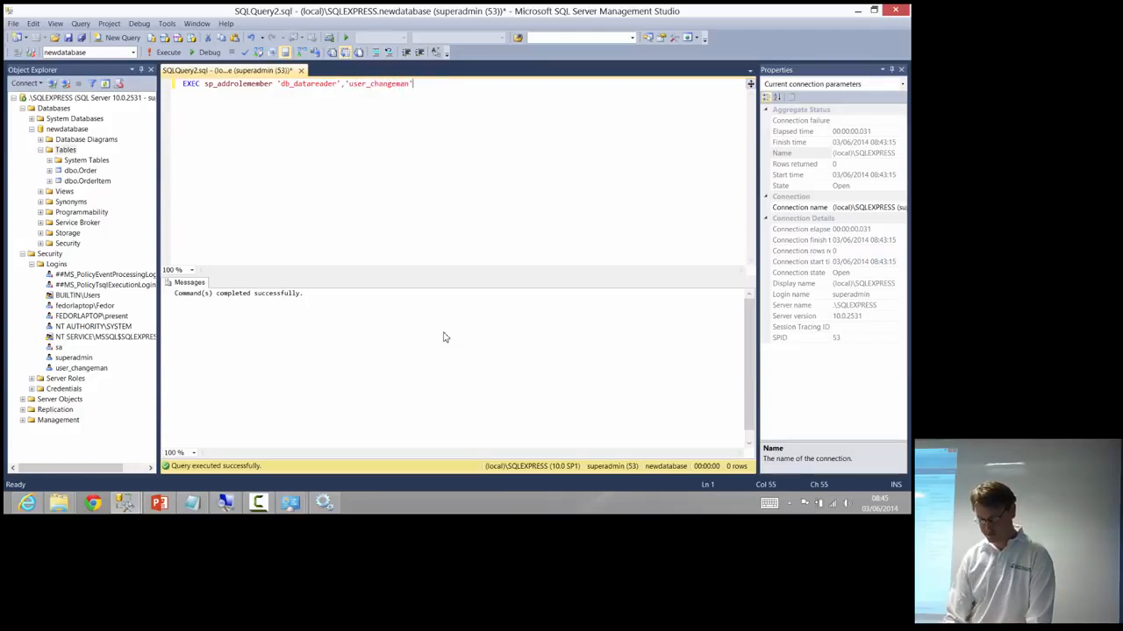
pyautogui.press('F5')
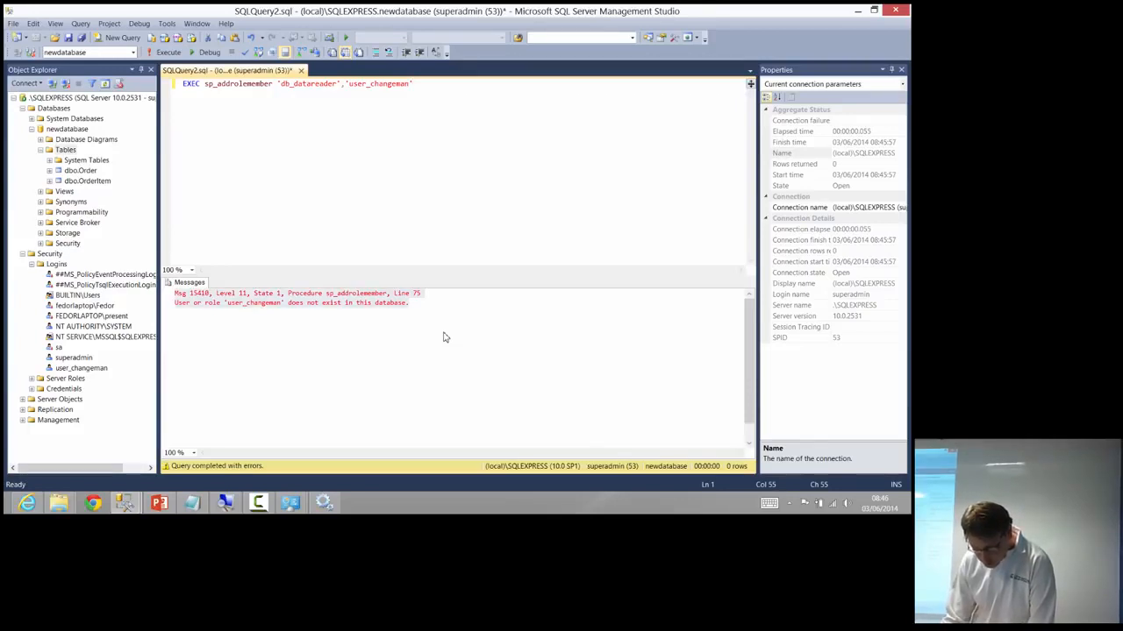
# Step: Retype the letter e in the 'user_changeman' argument and execute the role membership statement again
pyautogui.press('Left')
pyautogui.press('BackSpace')
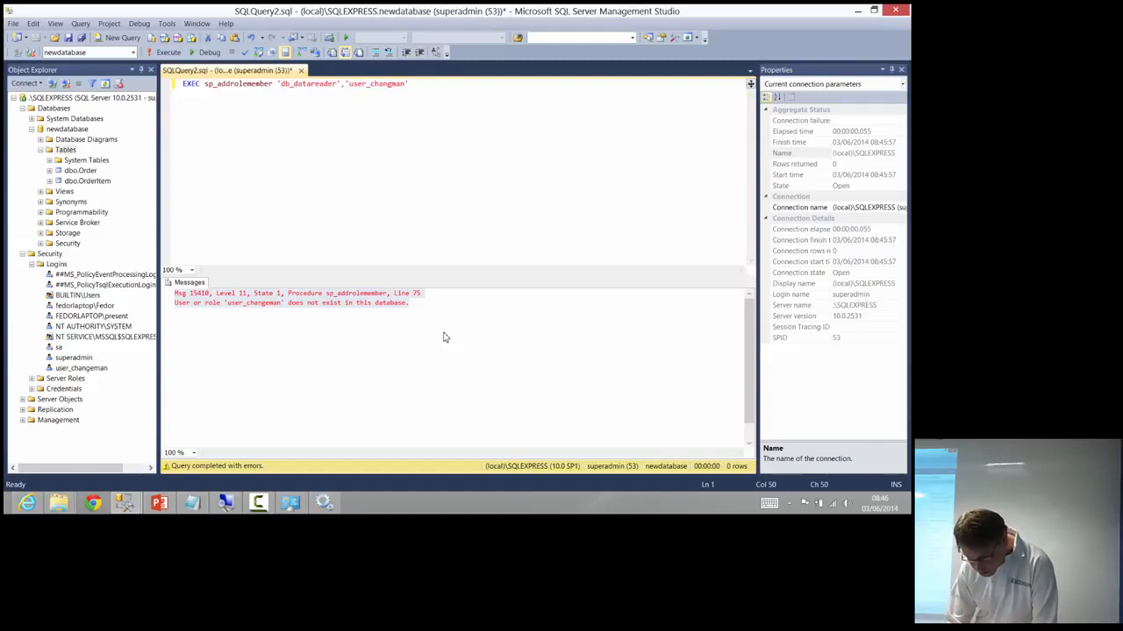
pyautogui.press('Left')
pyautogui.press('Left')
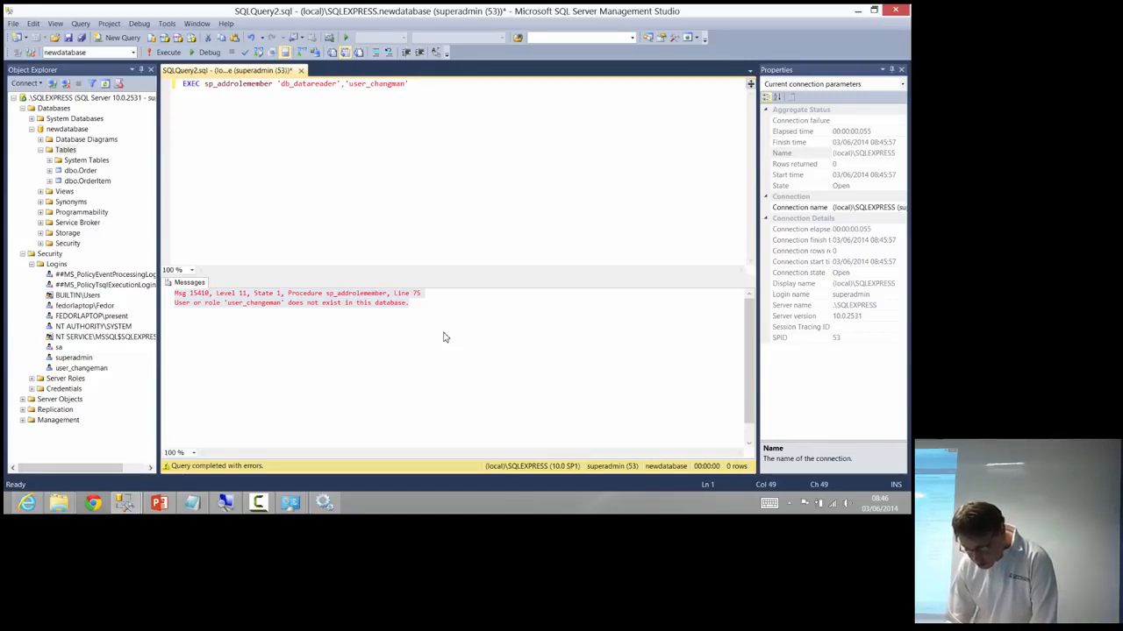
pyautogui.press('Right')
pyautogui.write('e')
pyautogui.press('F5')
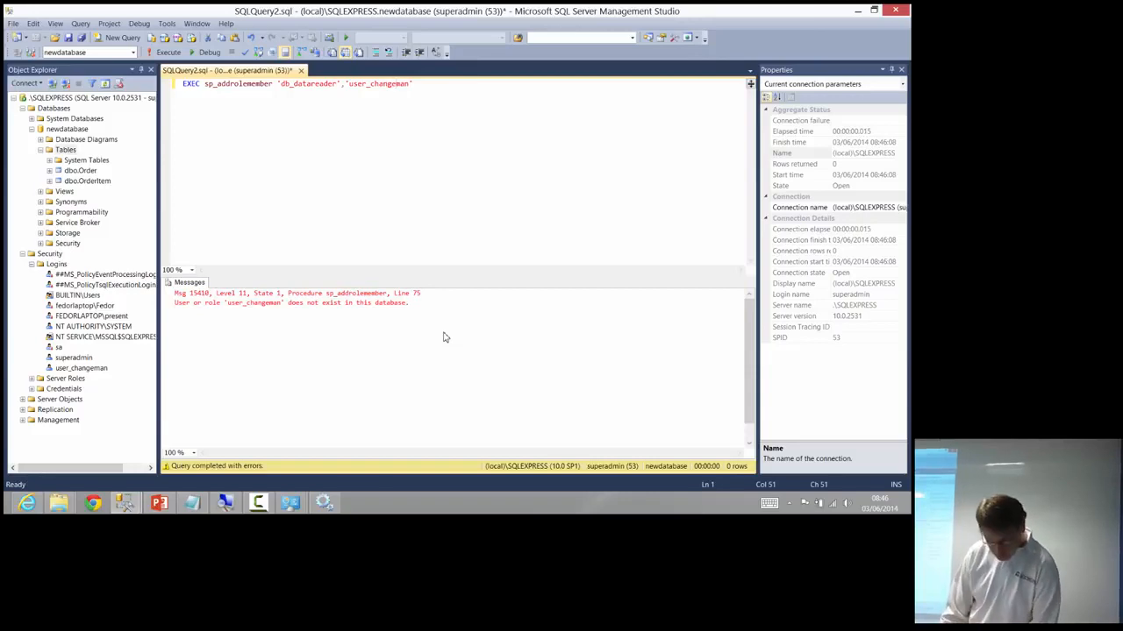
pyautogui.press('End')
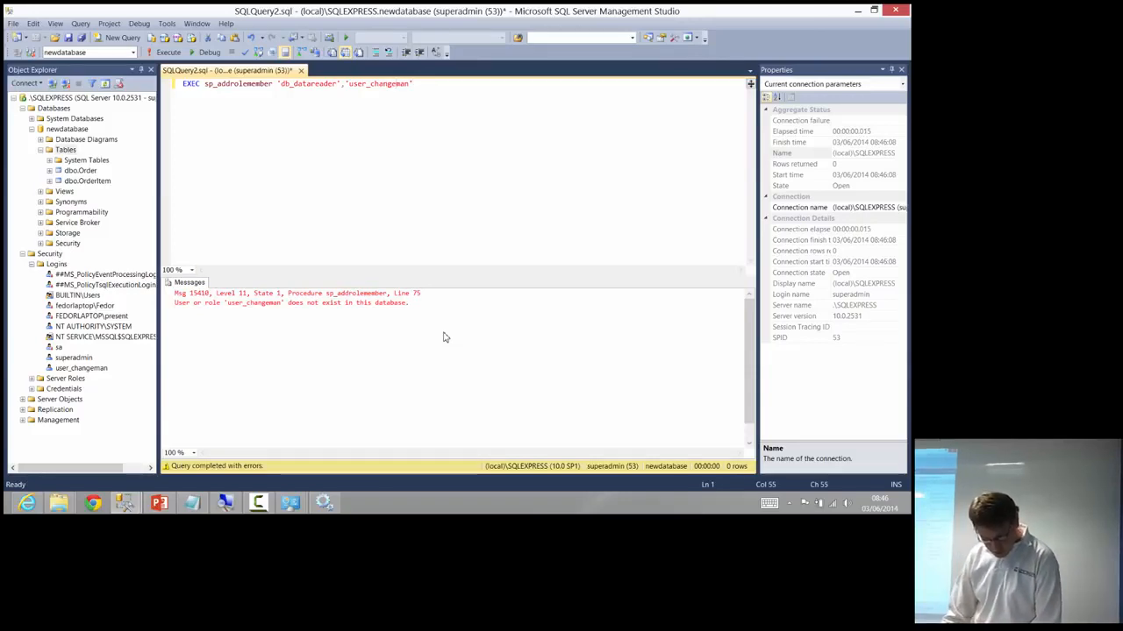
# Step: Copy the user_changeman name from the server logins, try to paste it over the member argument, and execute the statement
pyautogui.press('F8')
pyautogui.hotkey('shift', 'F10')
pyautogui.press('Up')
pyautogui.press('Up')
pyautogui.press('Up')
pyautogui.press('Up')
pyautogui.press('Return')
pyautogui.hotkey('ctrl', 'c')
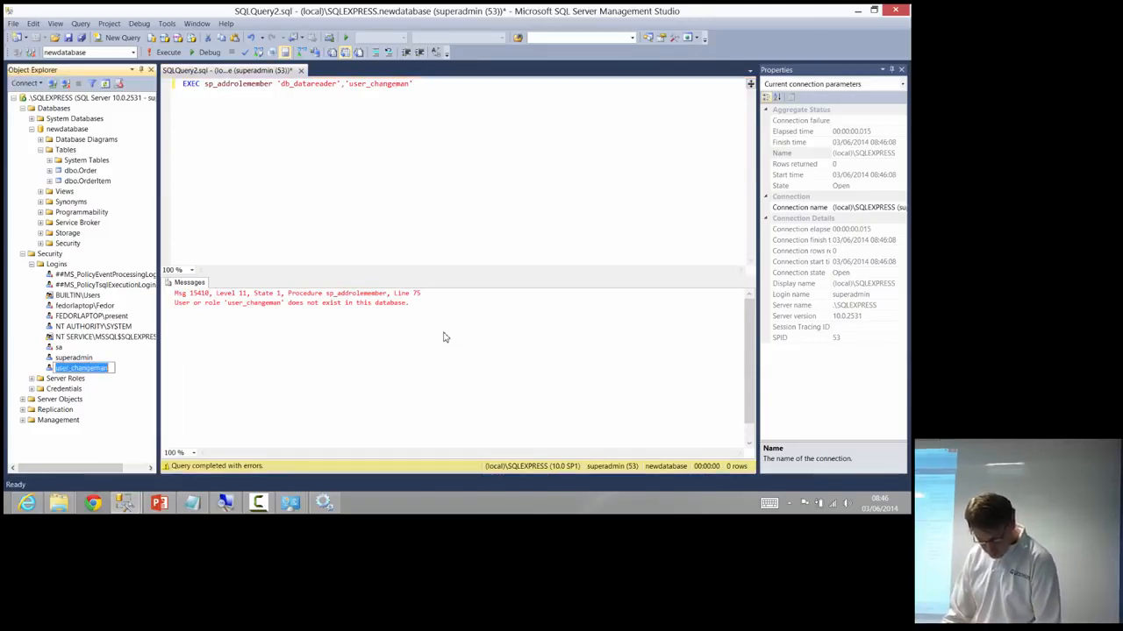
pyautogui.press('Escape')
pyautogui.press('Escape')
pyautogui.press('Left')
pyautogui.hotkey('ctrl', 'shift', 'Left')
pyautogui.hotkey('ctrl', 'v')
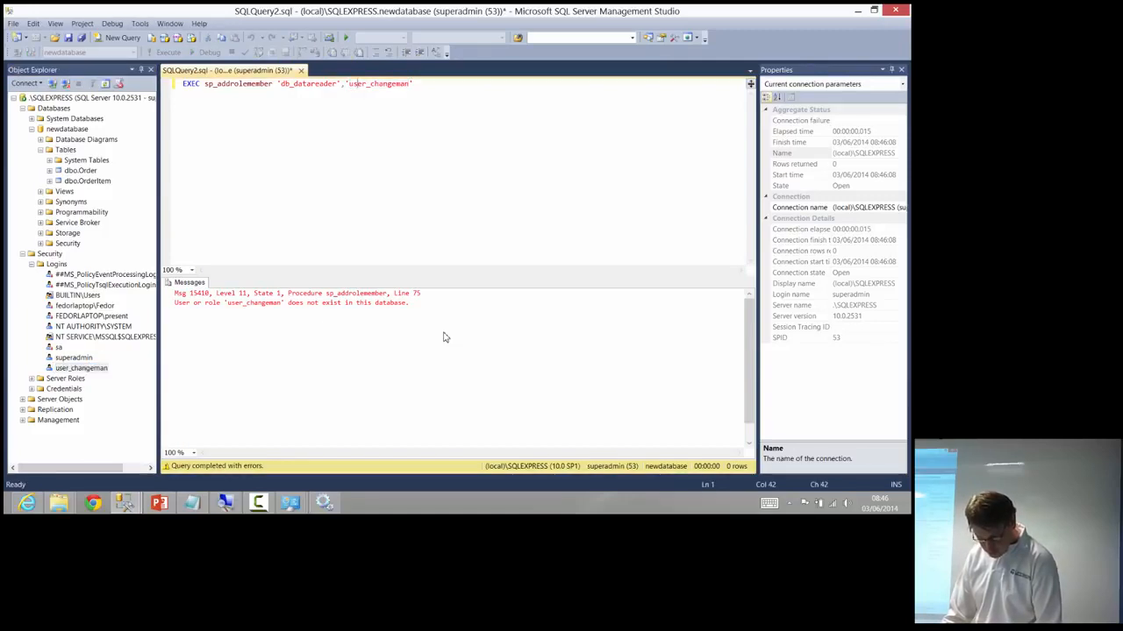
pyautogui.press('F5')
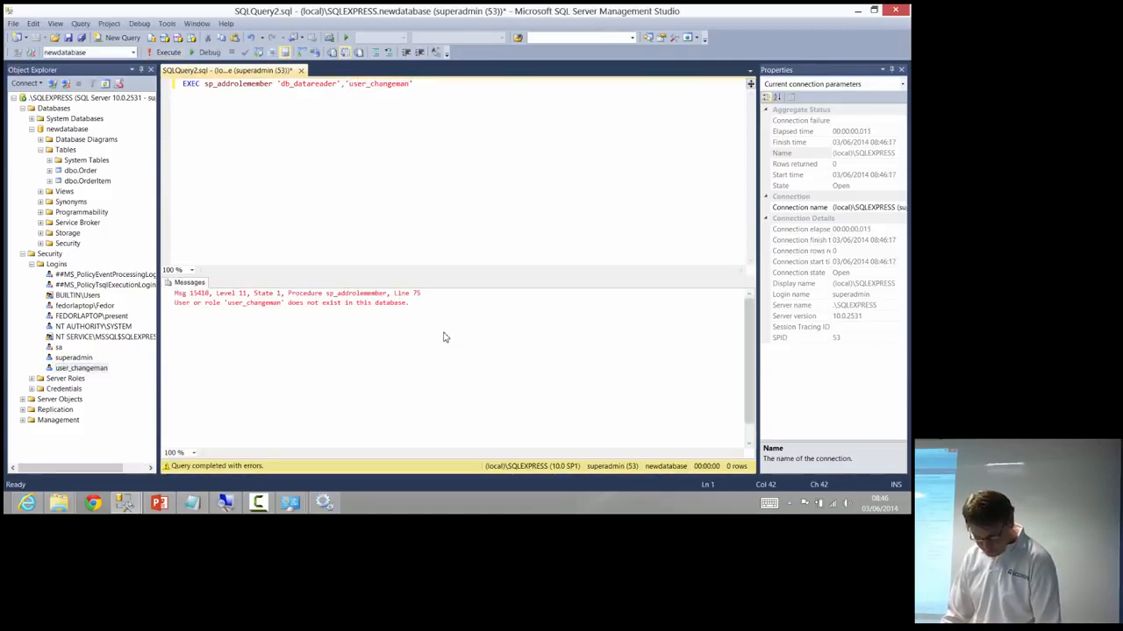
pyautogui.press('Home')
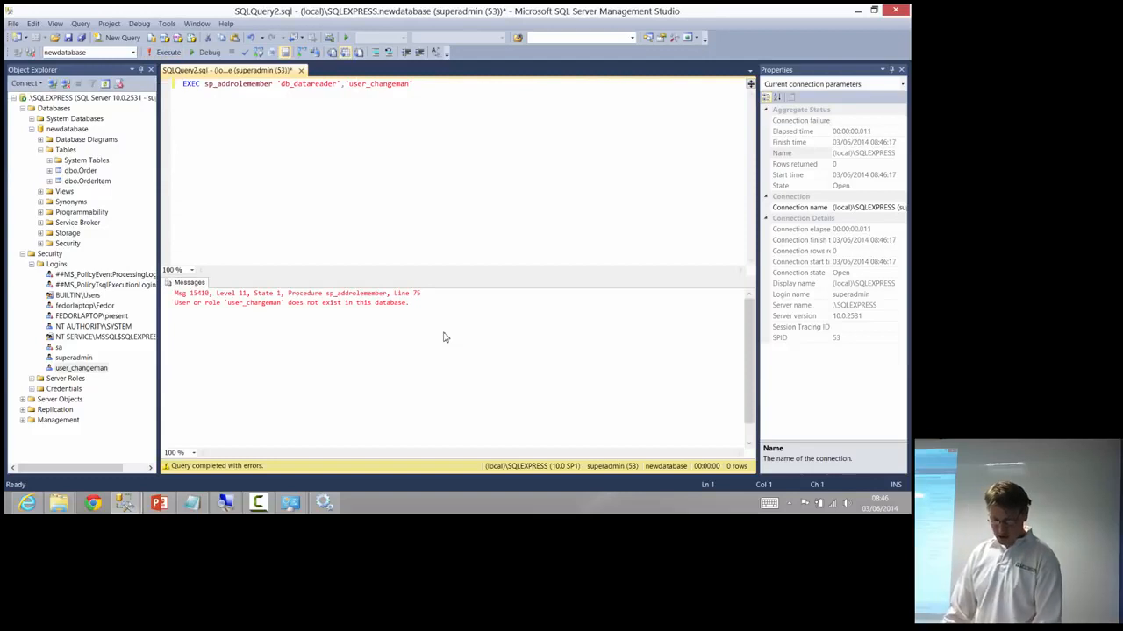
# Step: Collapse newdatabase's Tables folder and expand its Security and Users folders to check the existing database users
pyautogui.hotkey('alt', 'Tab')
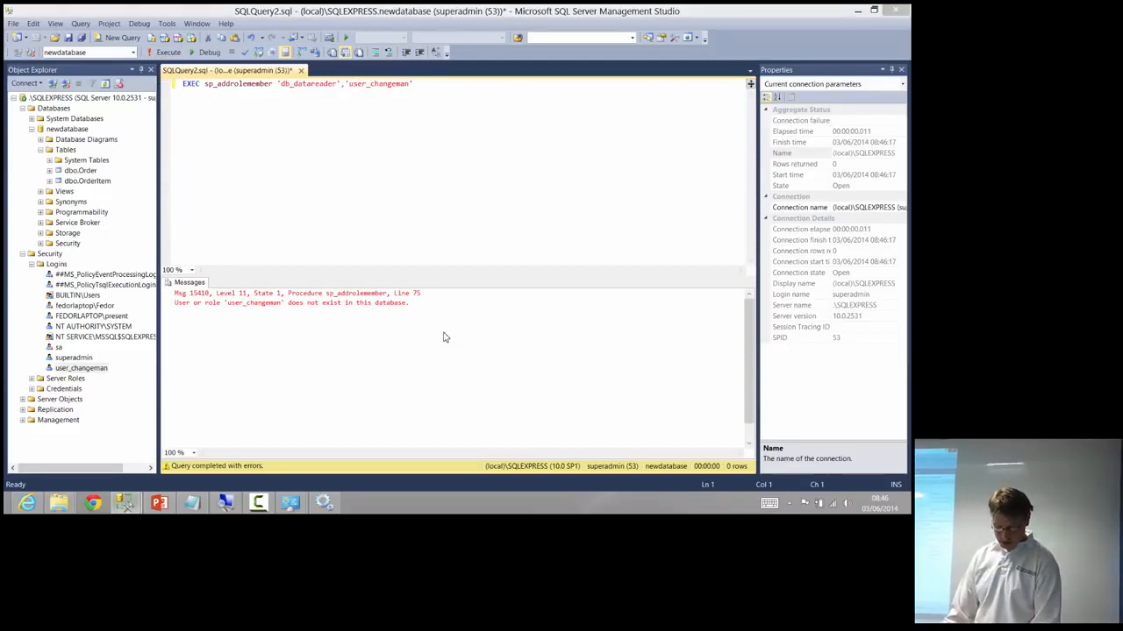
pyautogui.press('super+4')
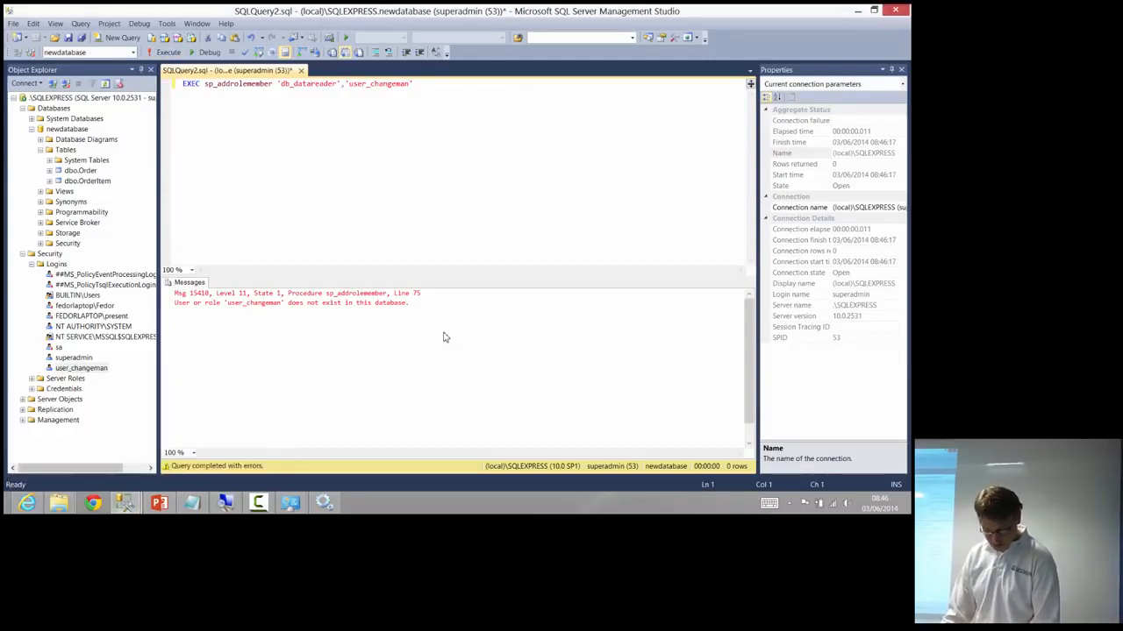
pyautogui.press('F8')
pyautogui.press('t')
pyautogui.press('Left')
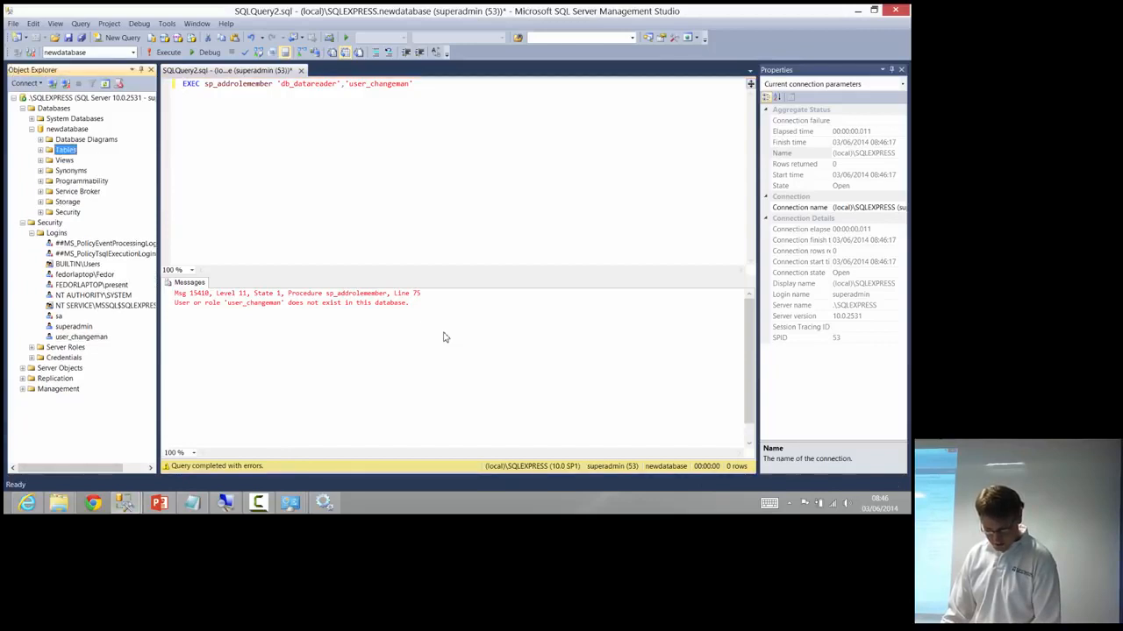
pyautogui.press('Down')
pyautogui.press('Down')
pyautogui.press('Down')
pyautogui.press('Down')
pyautogui.press('Down')
pyautogui.press('Down')
pyautogui.press('Right')
pyautogui.press('Down')
pyautogui.press('Right')
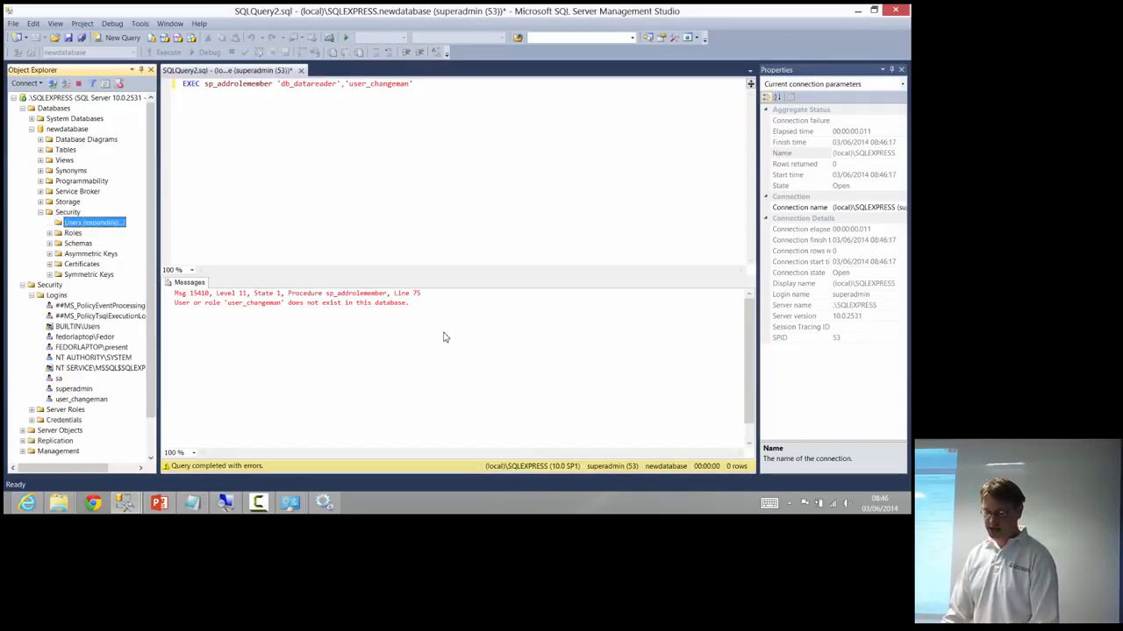
pyautogui.press('u')
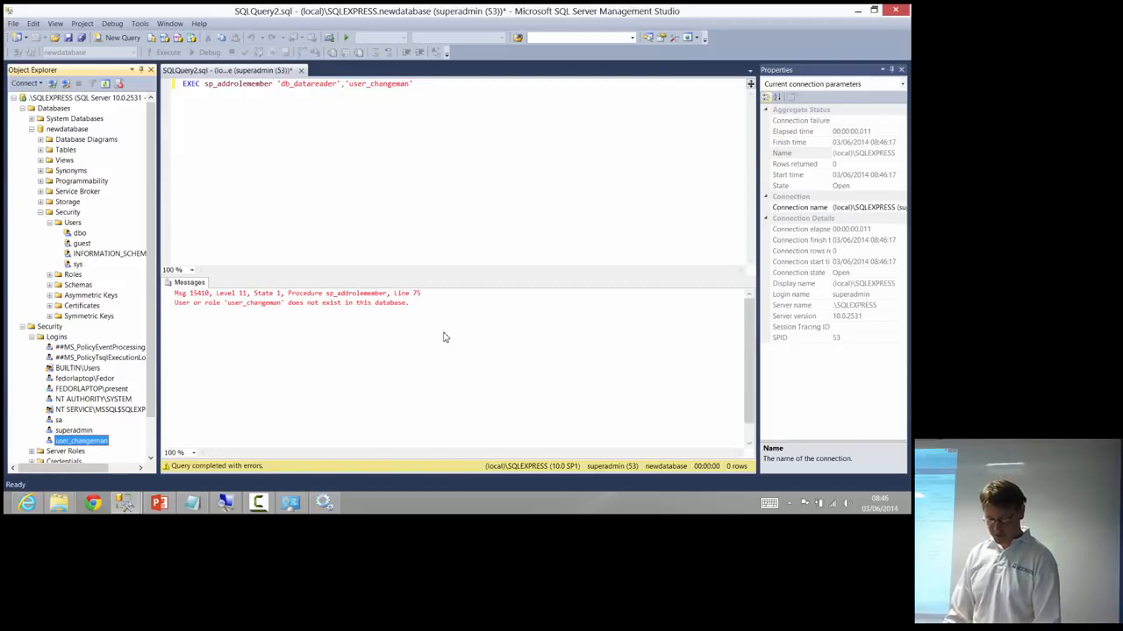
# Step: Start creating a new user from the Users folder under newdatabase's Security
pyautogui.press('n')
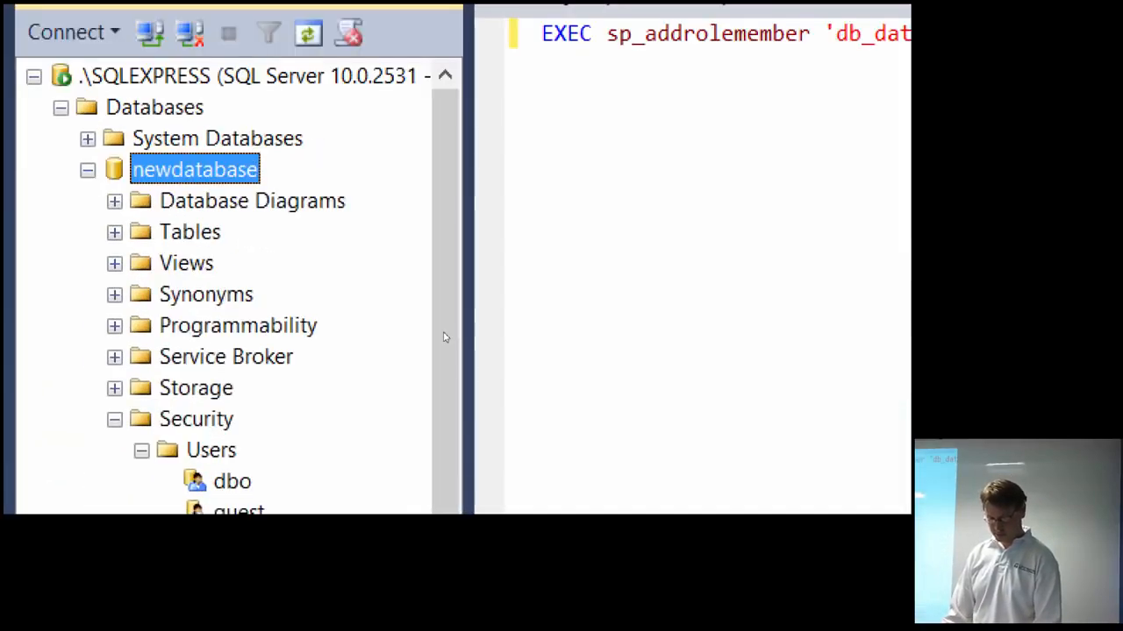
pyautogui.press('s')
pyautogui.press('e')
pyautogui.press('c')
pyautogui.hotkey('shift', 'F10')
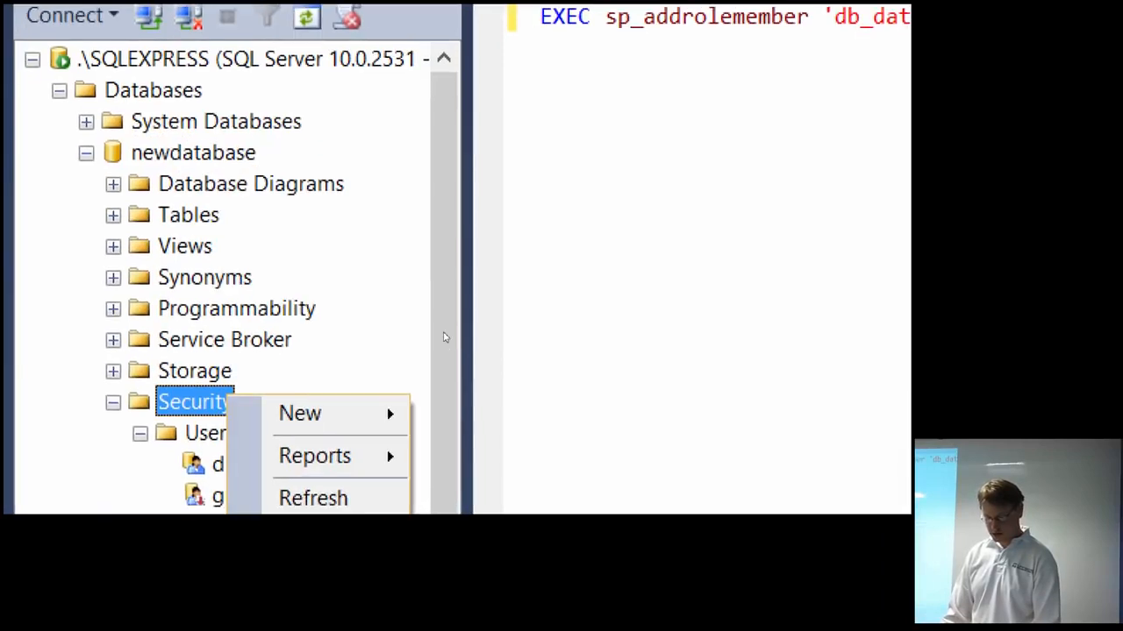
pyautogui.press('Escape')
pyautogui.press('Down')
pyautogui.hotkey('shift', 'F10')
pyautogui.press('Down')
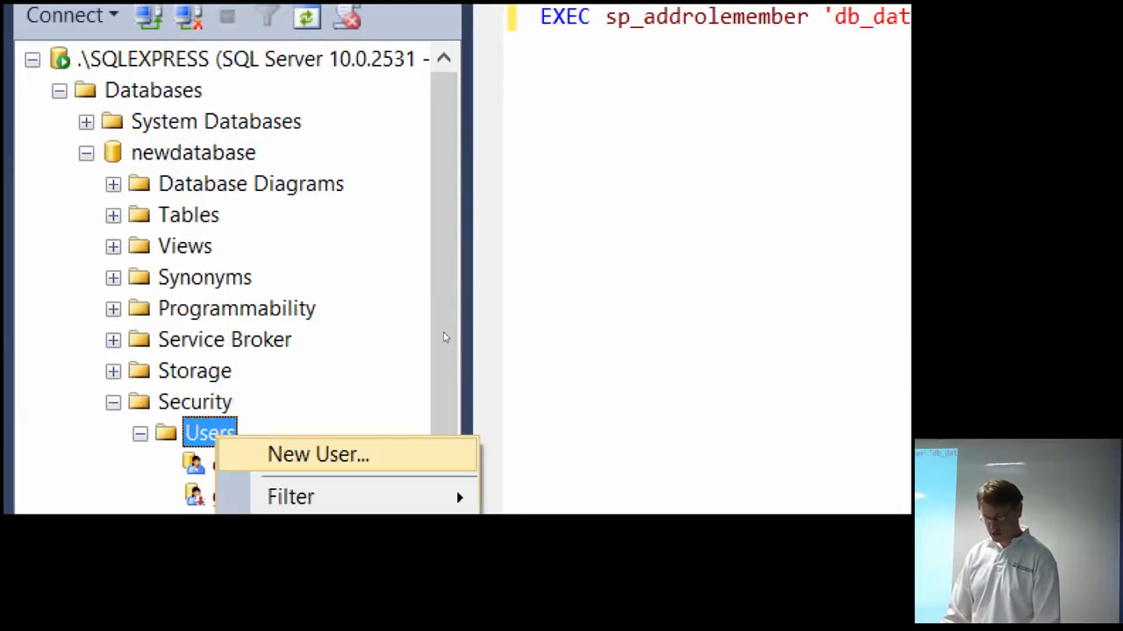
pyautogui.press('Down')
pyautogui.press('Down')
pyautogui.press('Down')
pyautogui.press('Down')
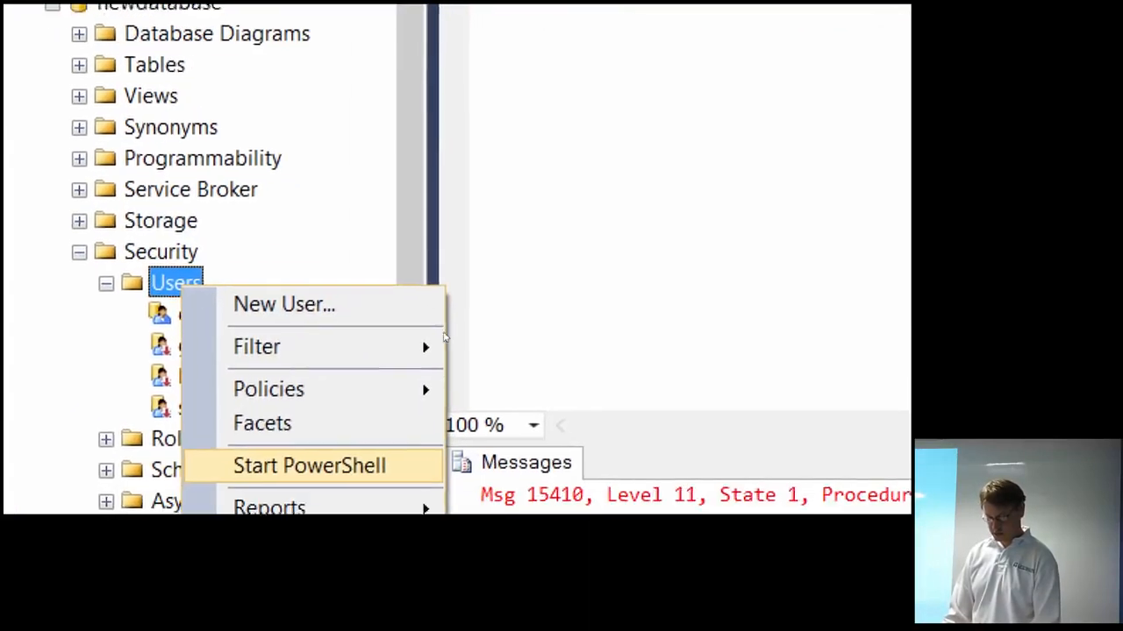
pyautogui.press('Down')
pyautogui.press('Return')
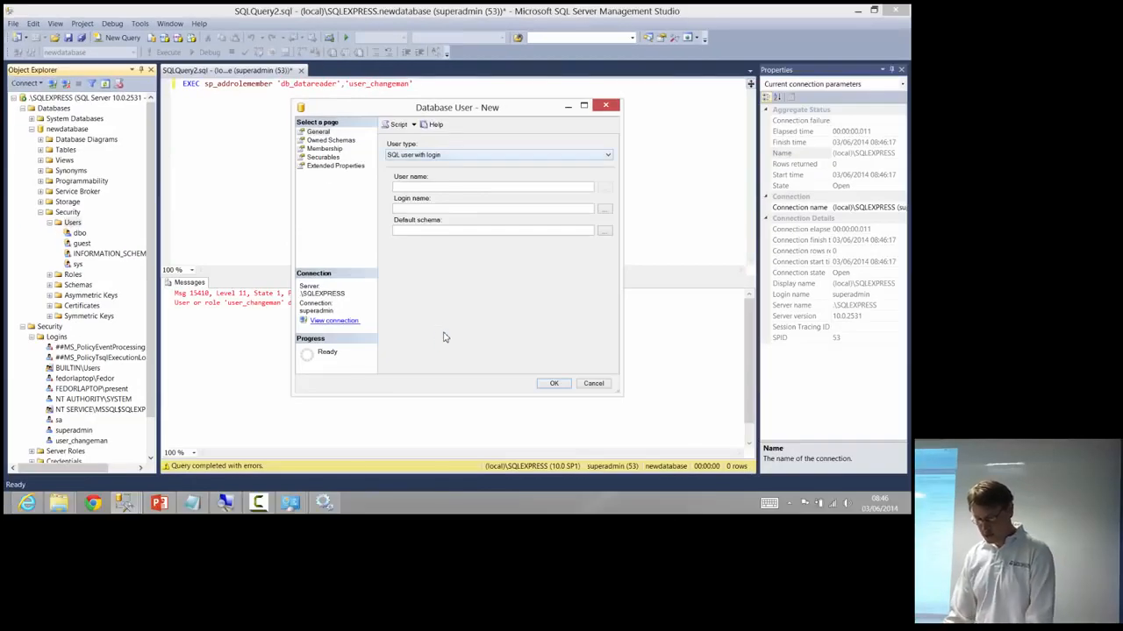
# Step: Set both the user name and the login name of the new database user to user_changeman
pyautogui.write('user_')
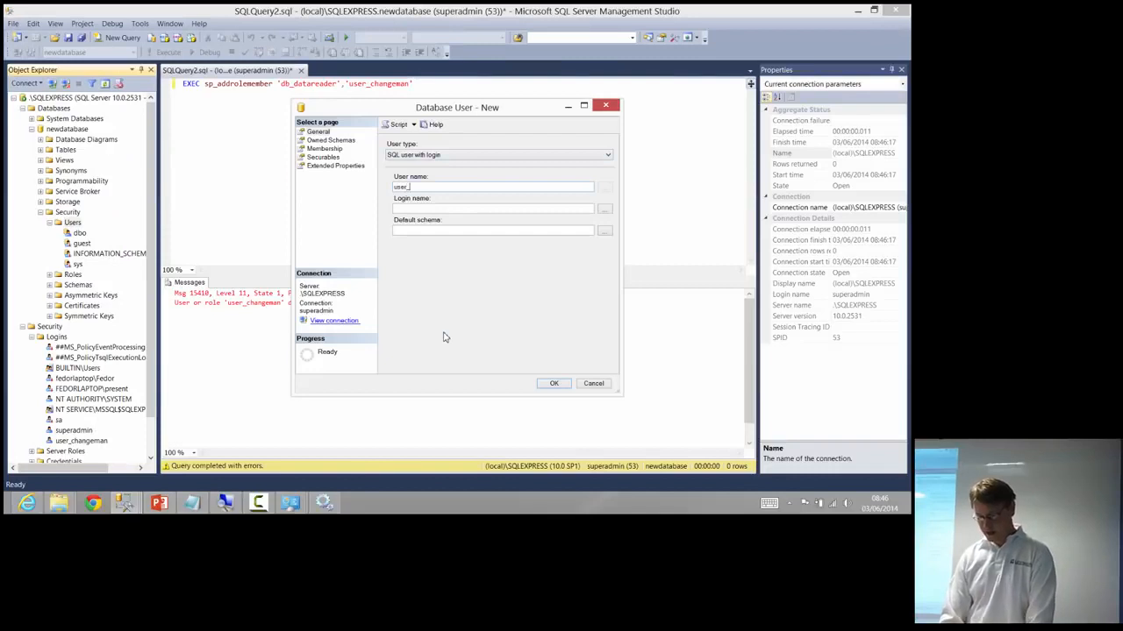
pyautogui.write('changeman')
pyautogui.hotkey('shift', 'Home')
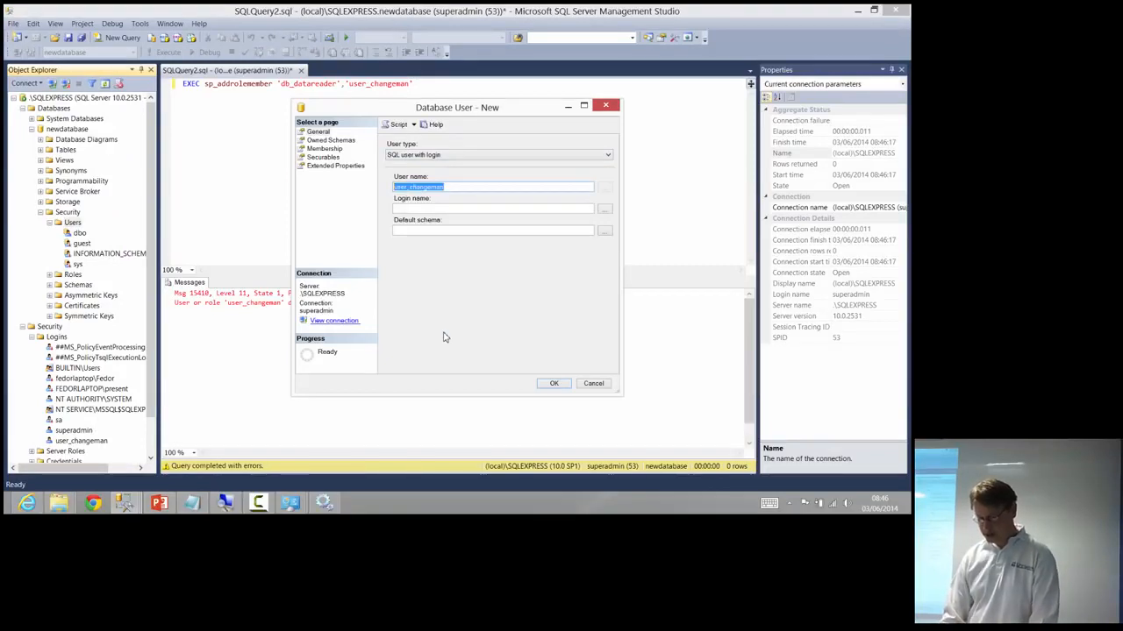
pyautogui.hotkey('ctrl', 'c')
pyautogui.press('Tab')
pyautogui.hotkey('ctrl', 'v')
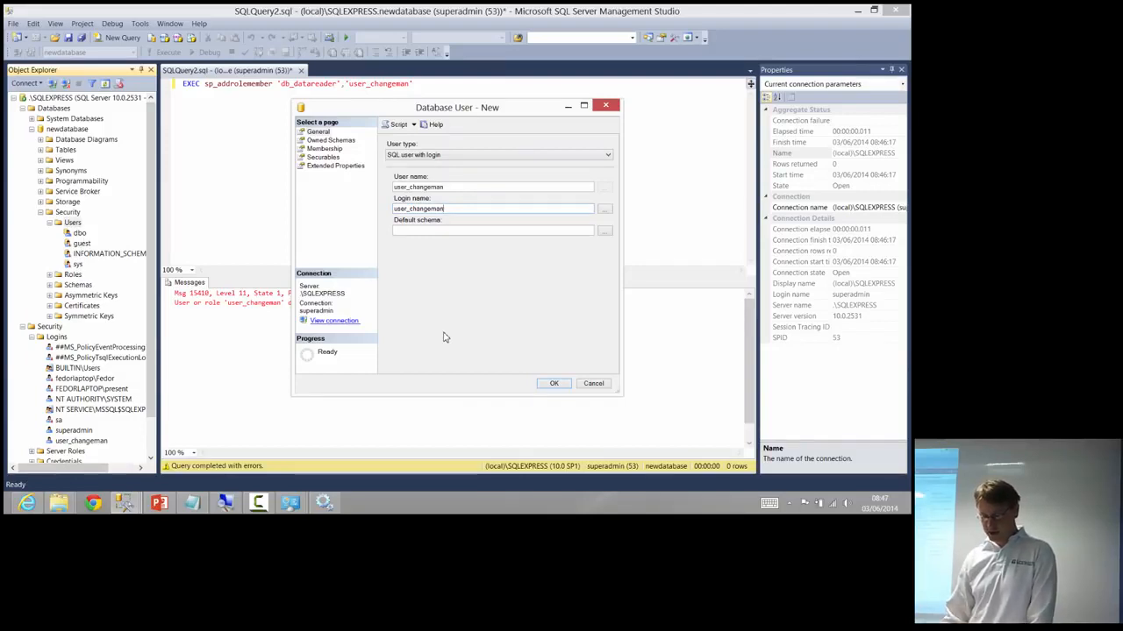
# Step: Review the new user's Securables and Membership settings and create the user without assigning any role
pyautogui.click(323, 157)
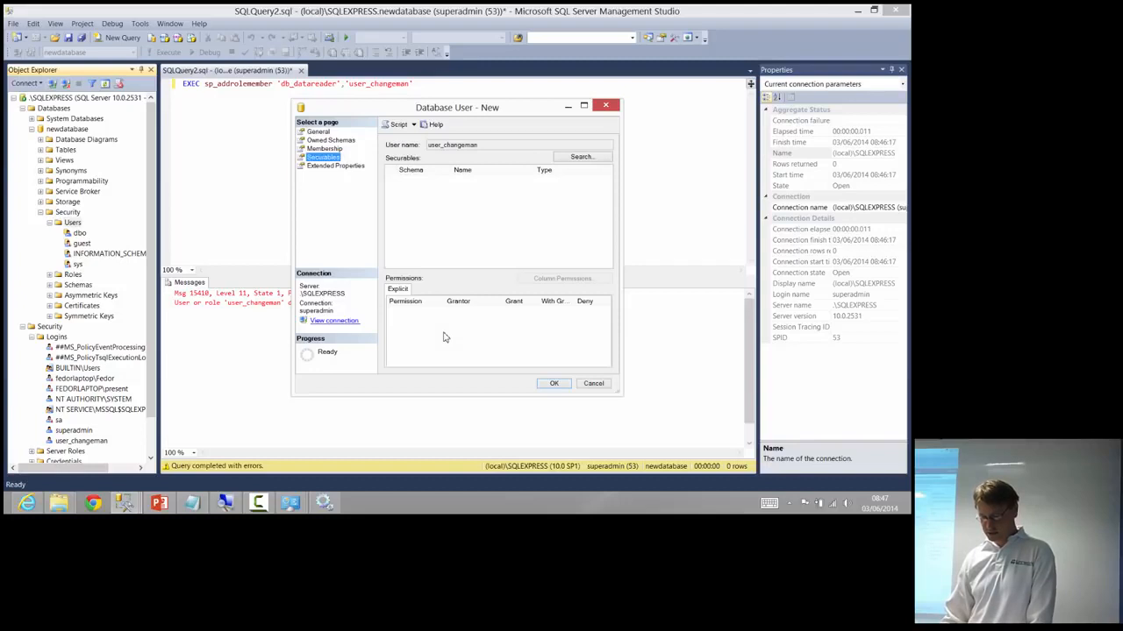
pyautogui.press('Up')
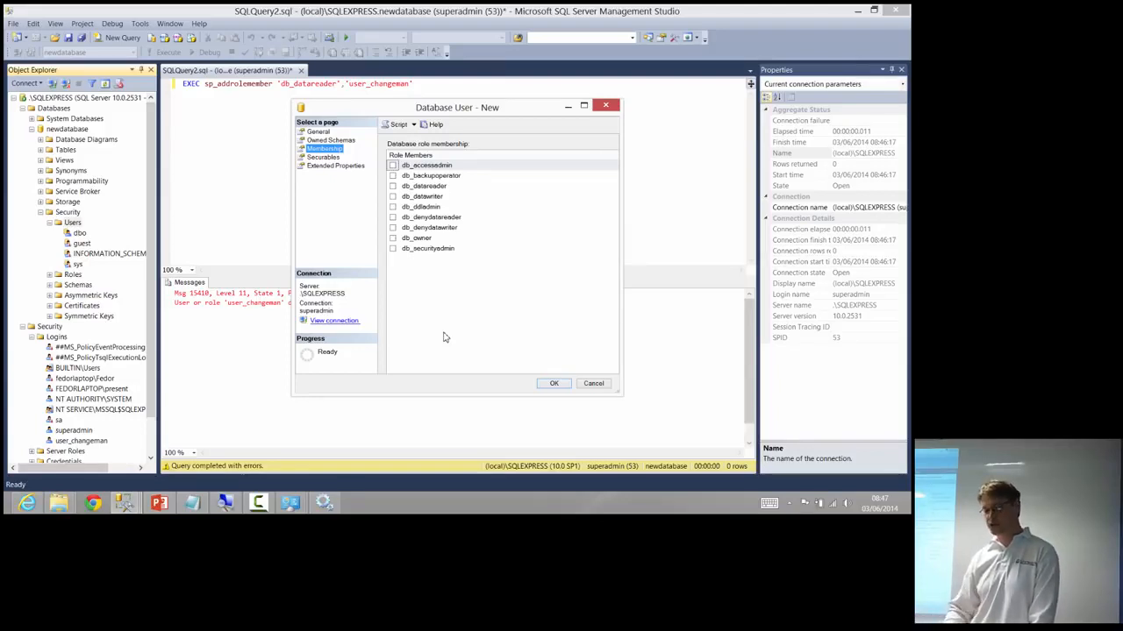
pyautogui.press('Return')
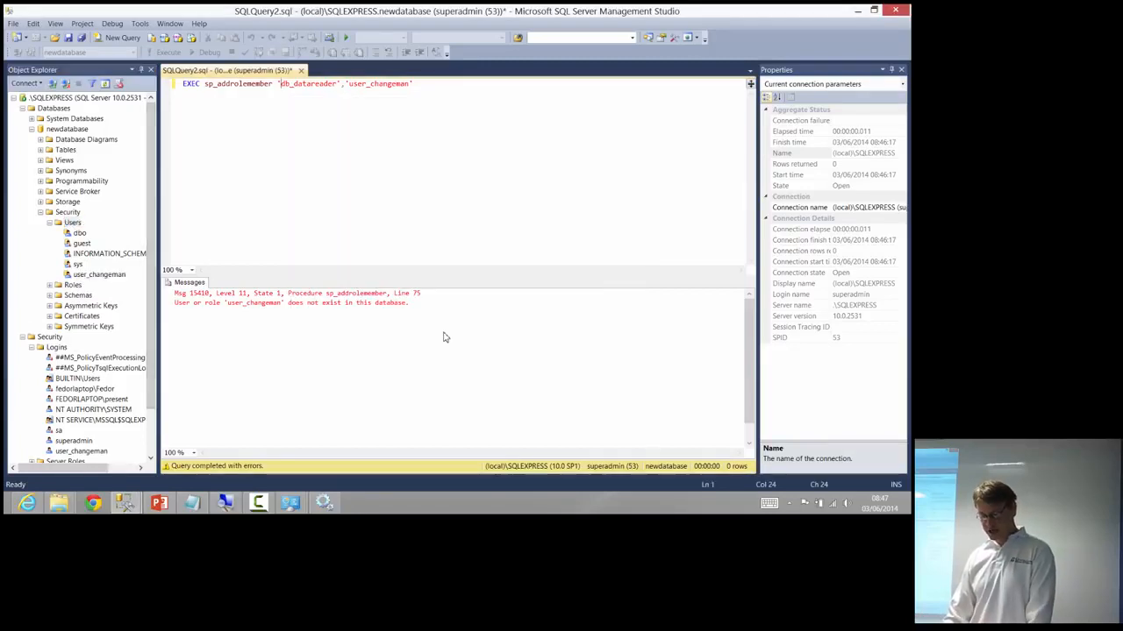
# Step: Execute the sp_addrolemember statement again to add user_changeman to the db_datareader role
pyautogui.click(444, 337)
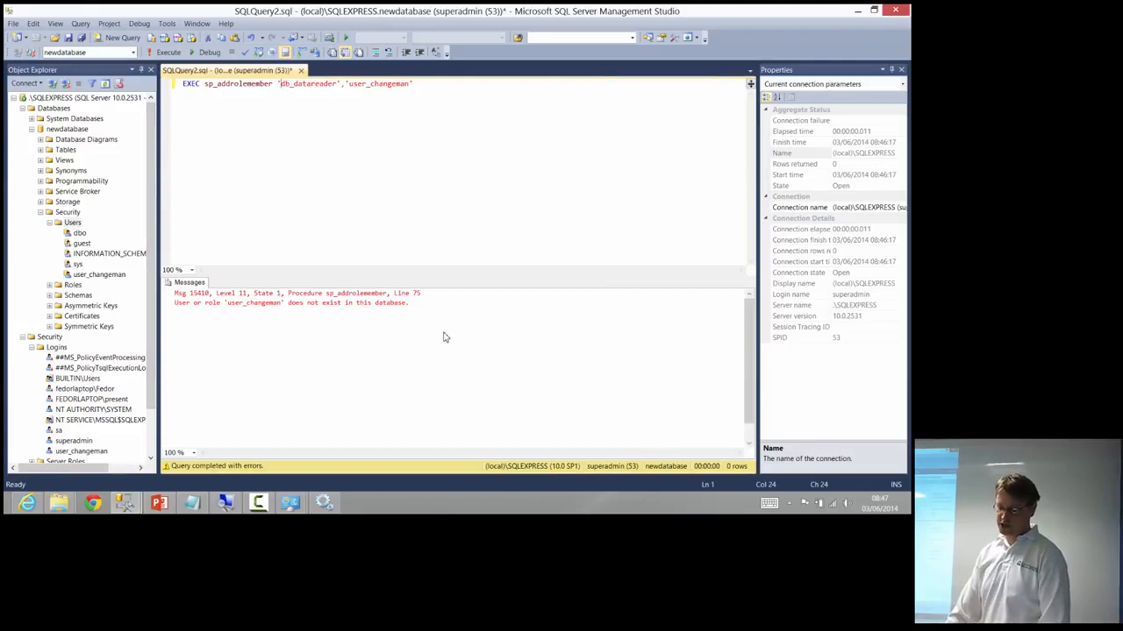
pyautogui.press('End')
pyautogui.press('F5')
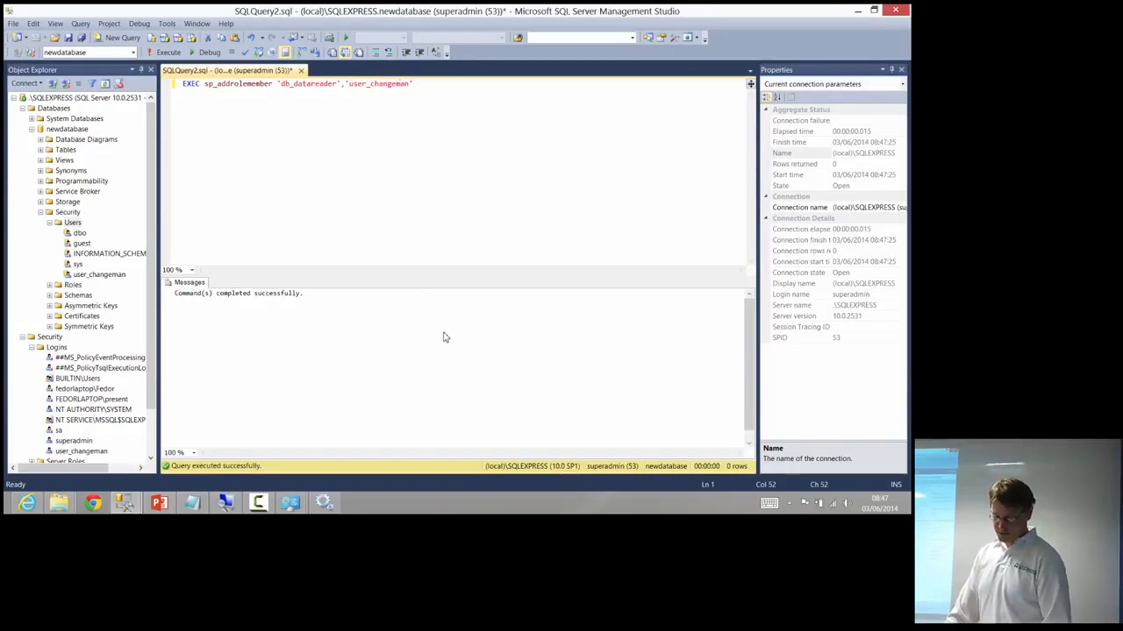
pyautogui.click(443, 337)
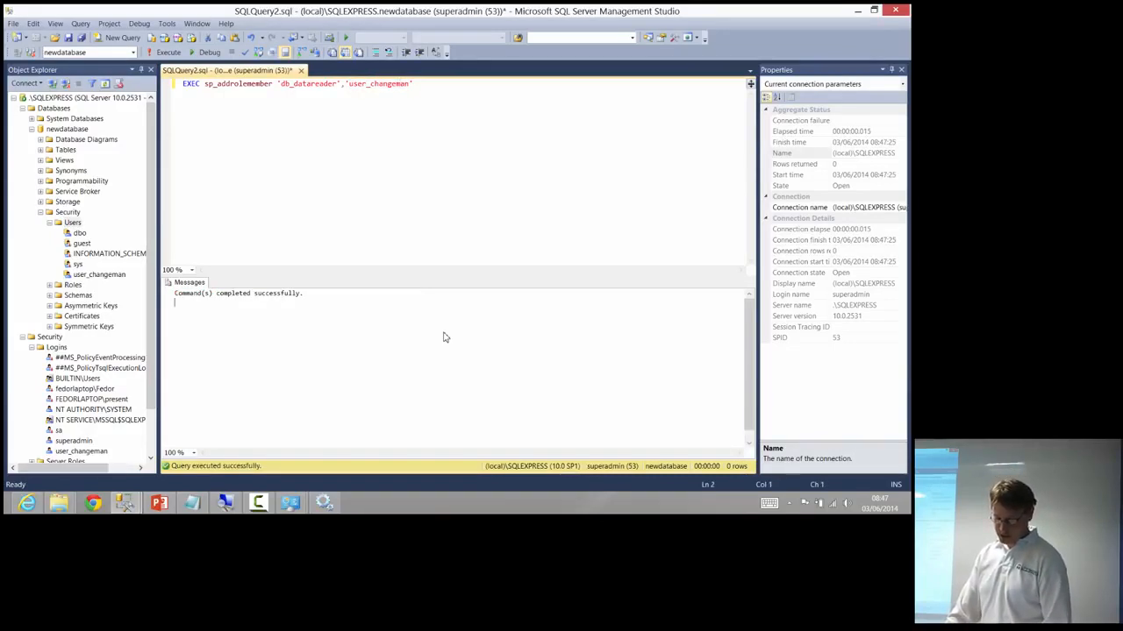
pyautogui.hotkey('shift', 'Home')
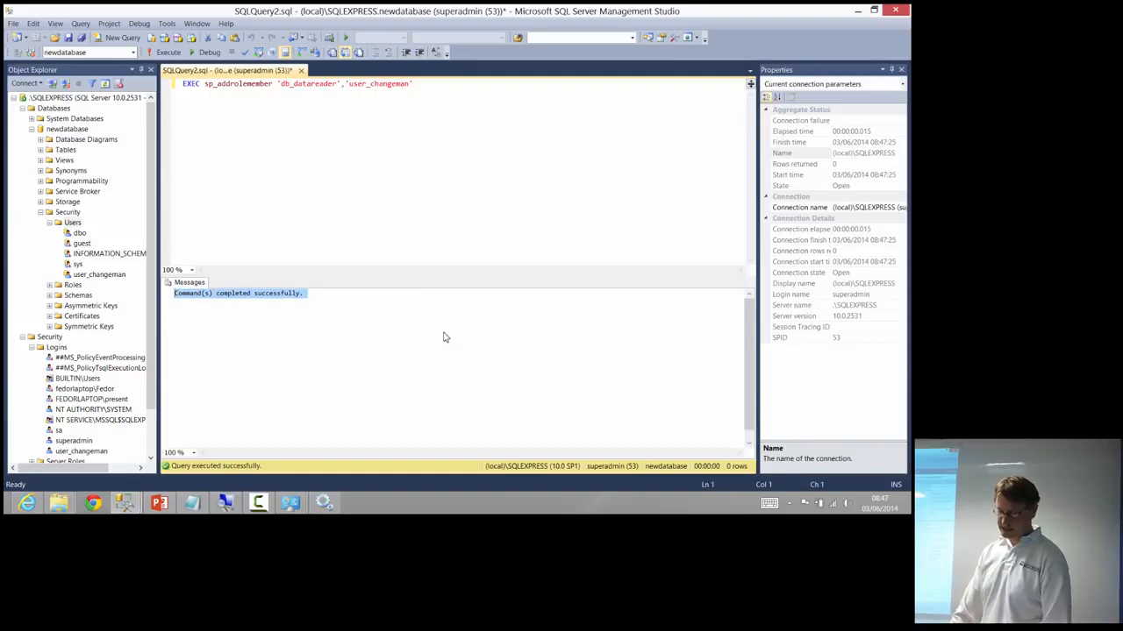
pyautogui.press('F6')
pyautogui.press('Left')
pyautogui.press('Left')
pyautogui.press('Left')
pyautogui.press('Left')
pyautogui.press('Left')
pyautogui.press('Left')
pyautogui.press('Left')
pyautogui.press('Left')
pyautogui.press('Left')
pyautogui.press('Left')
pyautogui.press('Left')
pyautogui.press('Left')
pyautogui.press('Left')
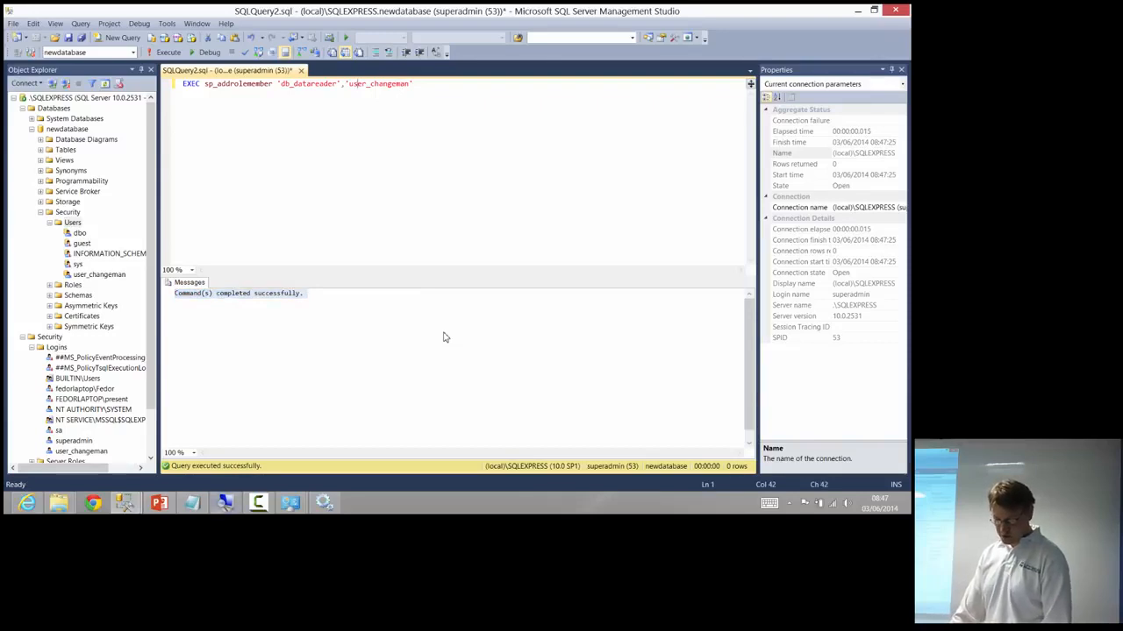
# Step: Switch to the user_changeman session and run the SELECT query on newdatabase's Order table
pyautogui.hotkey('alt', 'Tab')
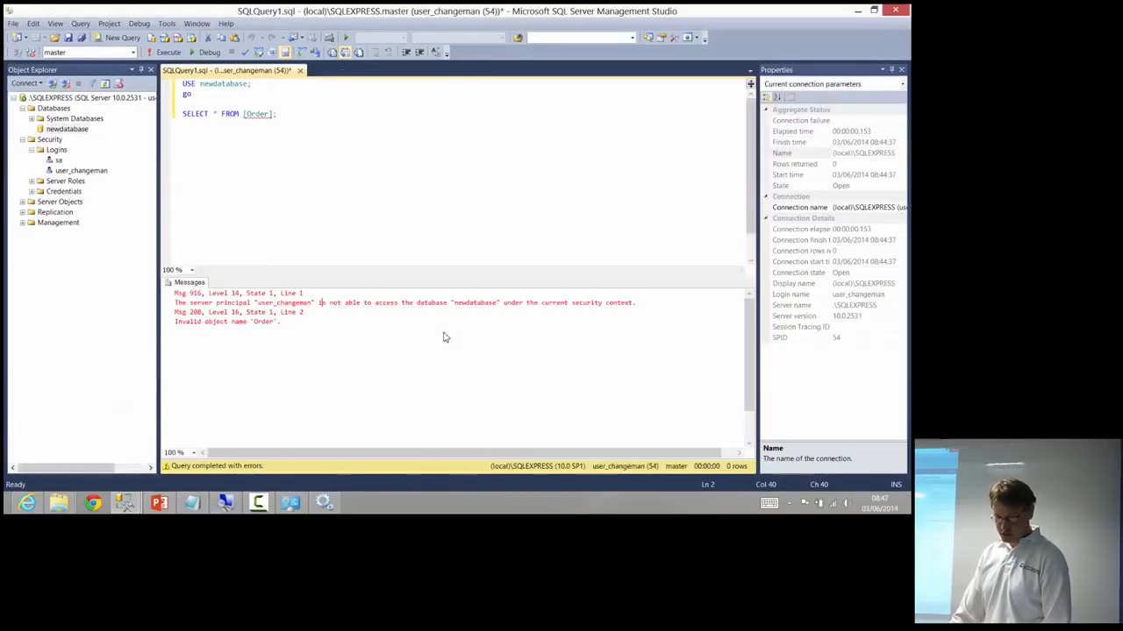
pyautogui.press('F6')
pyautogui.press('F5')
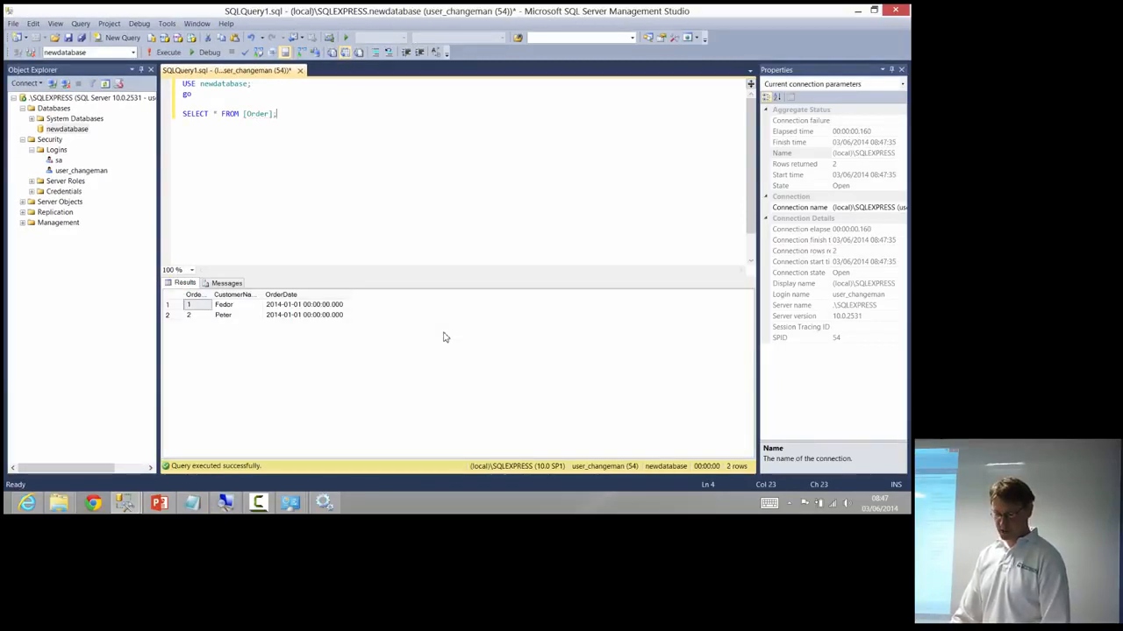
# Step: Open the top 200 rows of newdatabase's dbo.Order table for editing
pyautogui.press('F8')
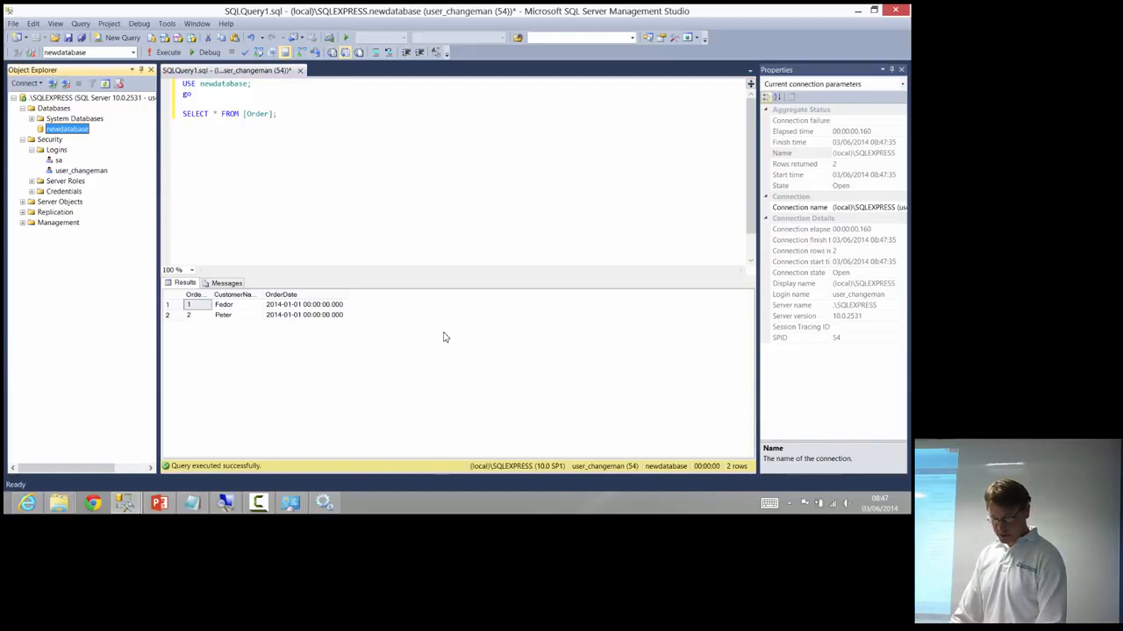
pyautogui.press('Right')
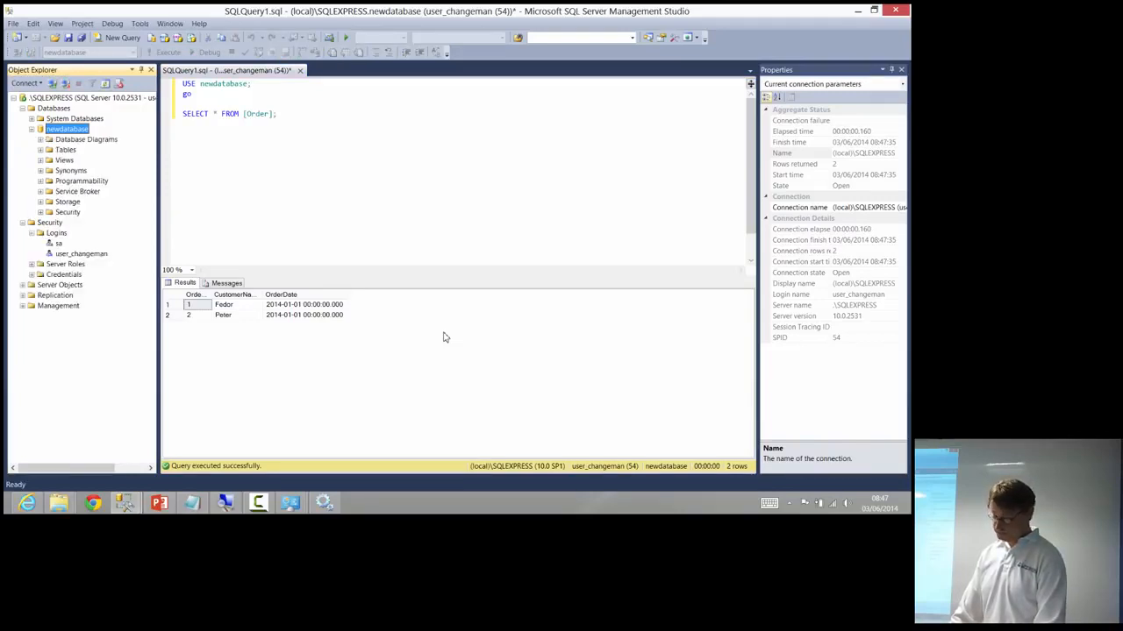
pyautogui.press('Down')
pyautogui.press('Down')
pyautogui.press('Right')
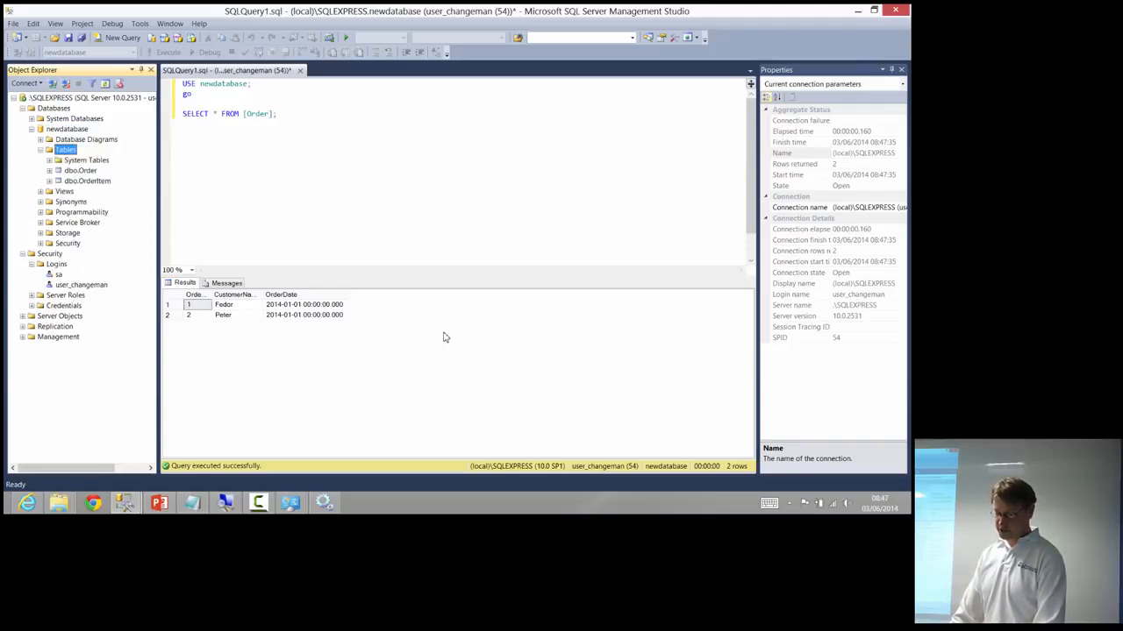
pyautogui.press('Down')
pyautogui.hotkey('shift', 'F10')
pyautogui.press('Down')
pyautogui.press('Down')
pyautogui.press('Down')
pyautogui.press('Down')
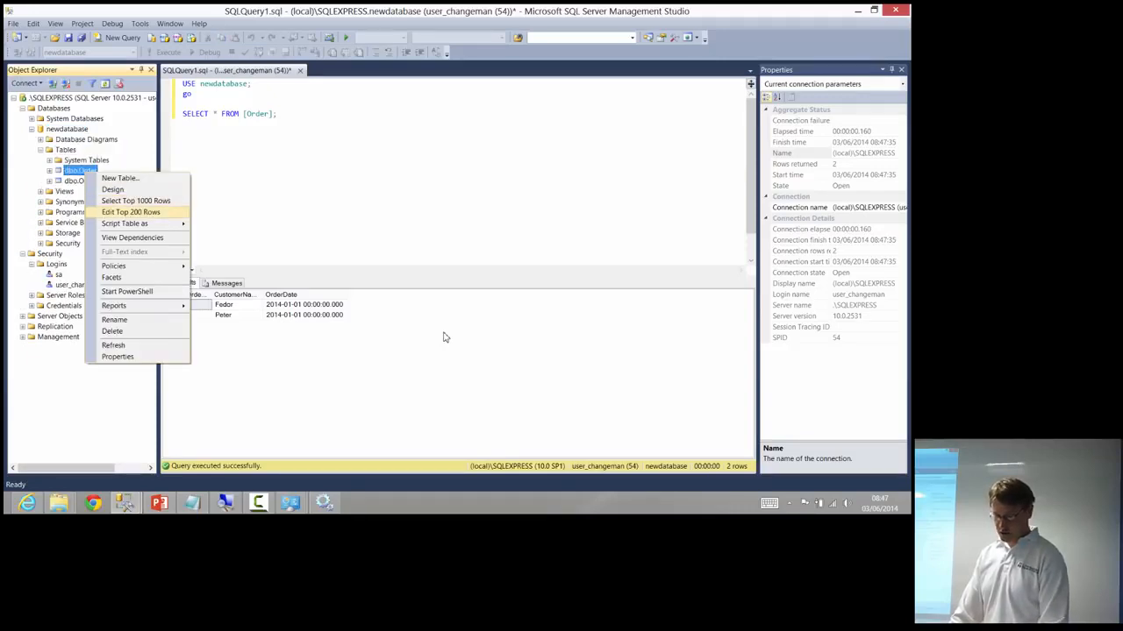
pyautogui.press('Return')
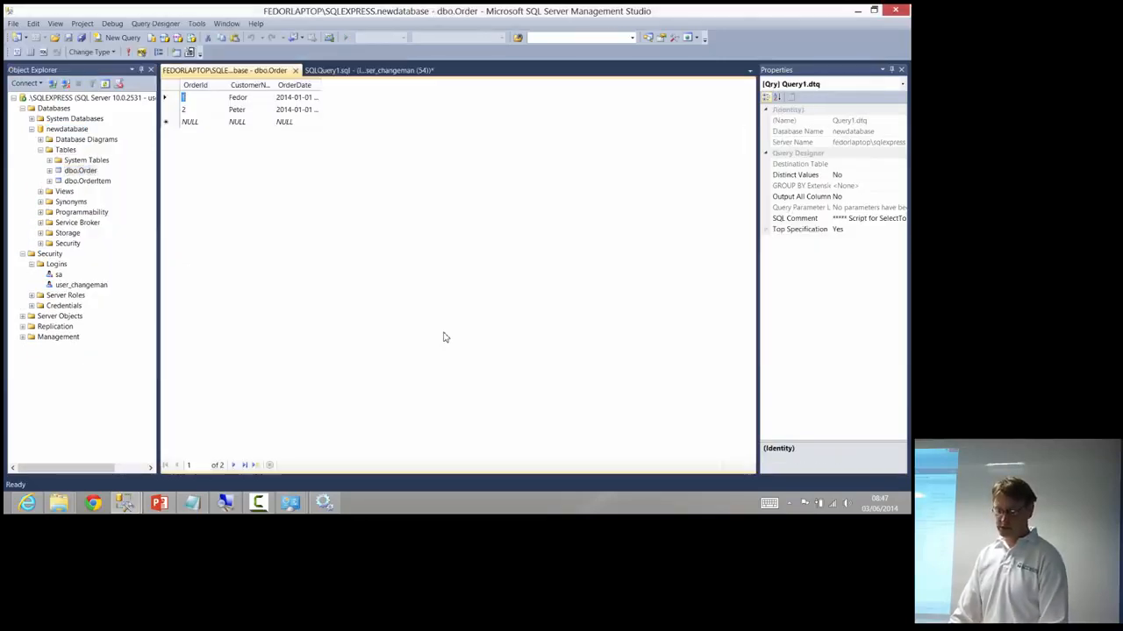
# Step: Try to add an Order row with OrderId 3, customer name dgdg and order date 2014-01-01
pyautogui.press('Down')
pyautogui.press('Down')
pyautogui.write('2')
pyautogui.press('Tab')
pyautogui.hotkey('shift', 'Tab')
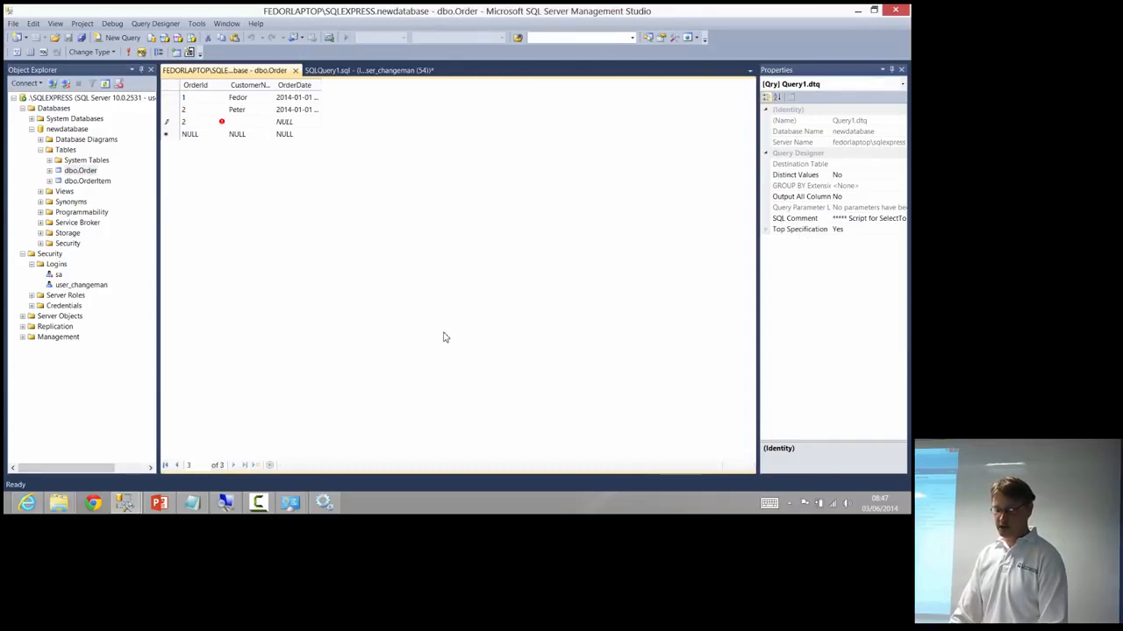
pyautogui.write('3')
pyautogui.press('Tab')
pyautogui.write('dgdg')
pyautogui.press('Tab')
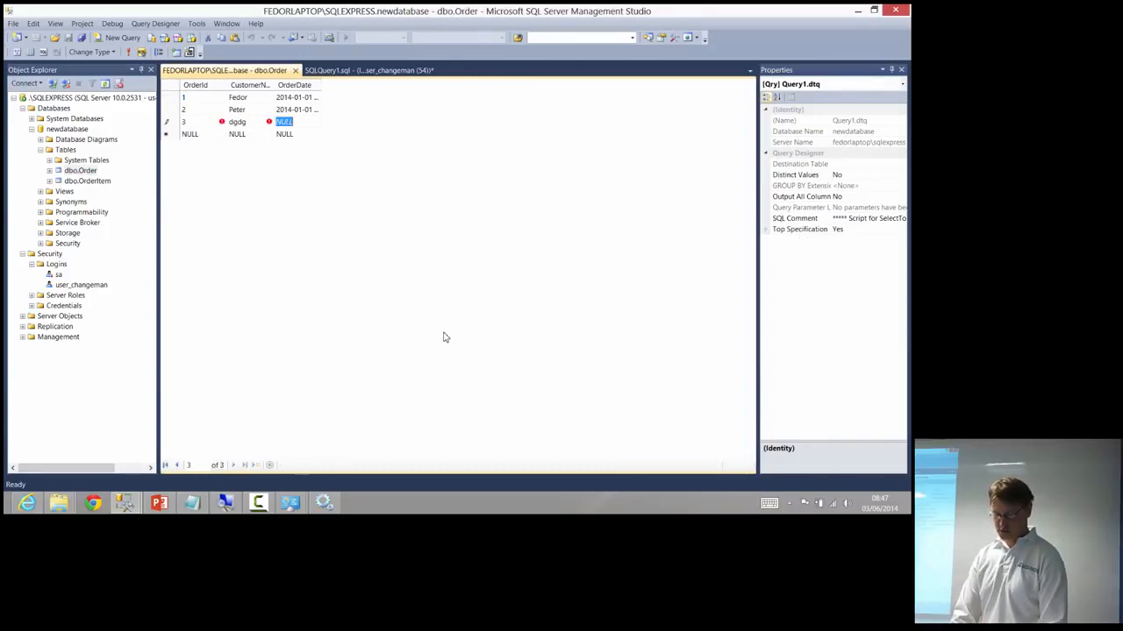
pyautogui.write('2014-0')
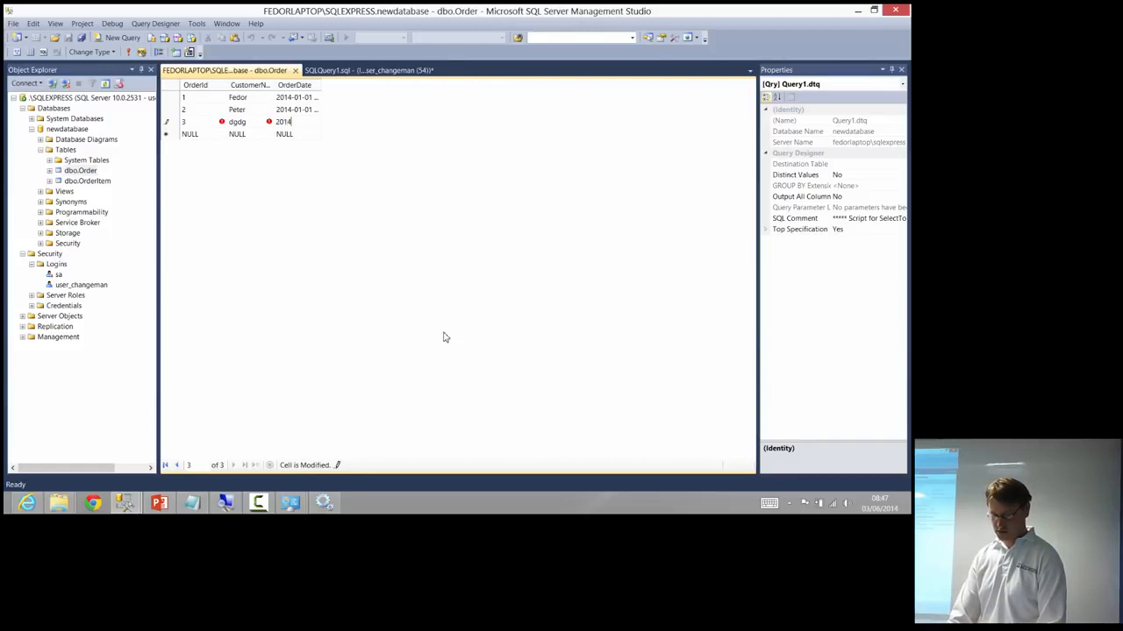
pyautogui.write('1-01')
pyautogui.press('Tab')
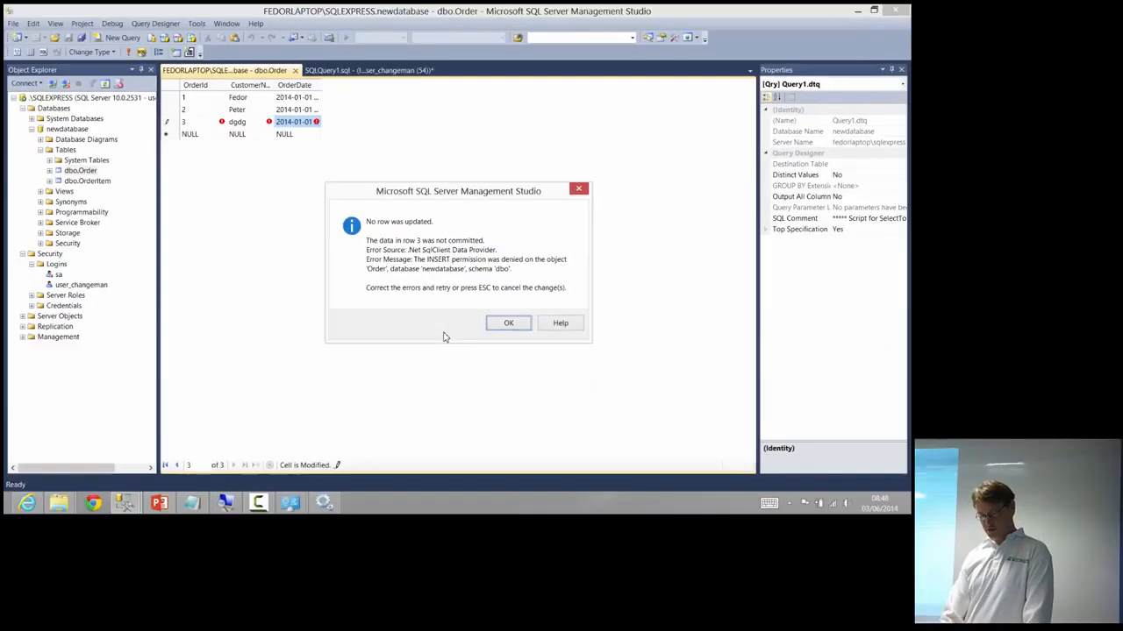
pyautogui.press('Return')
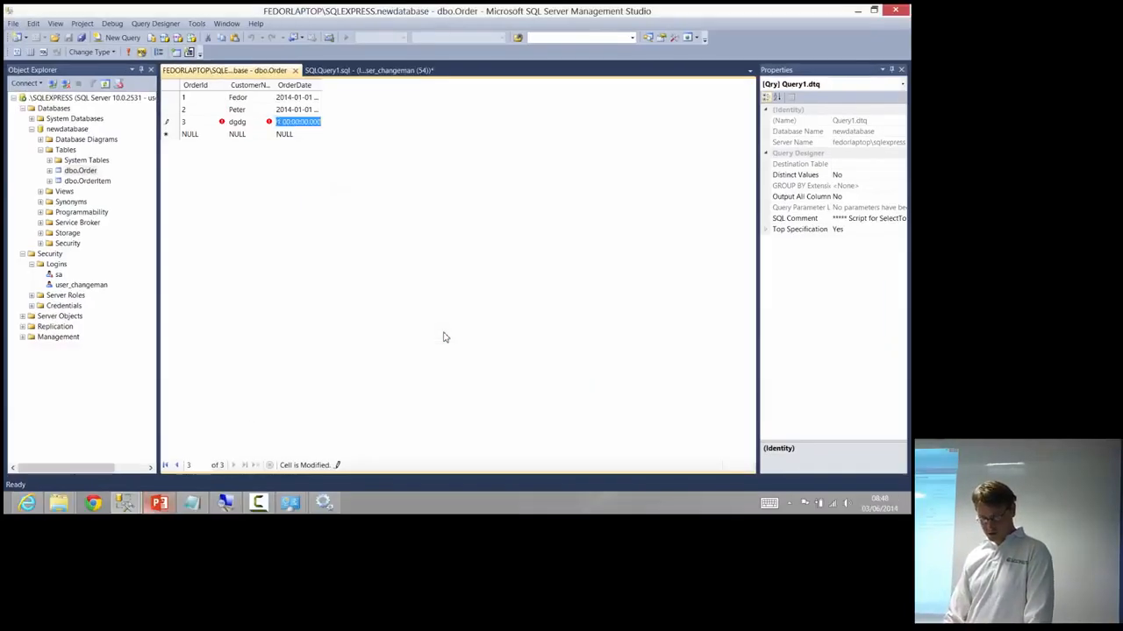
# Step: Switch to the superadmin session and open the Securables settings of newdatabase's user_changeman user
pyautogui.press('super+4')
pyautogui.press('Return')
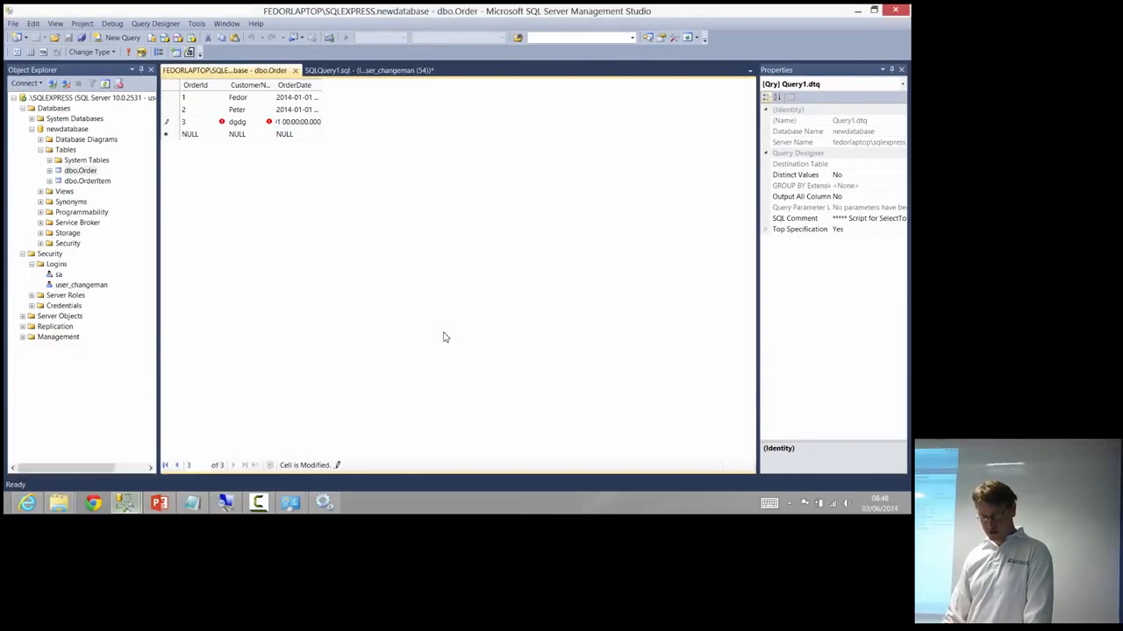
pyautogui.press('super+4')
pyautogui.press('super+4')
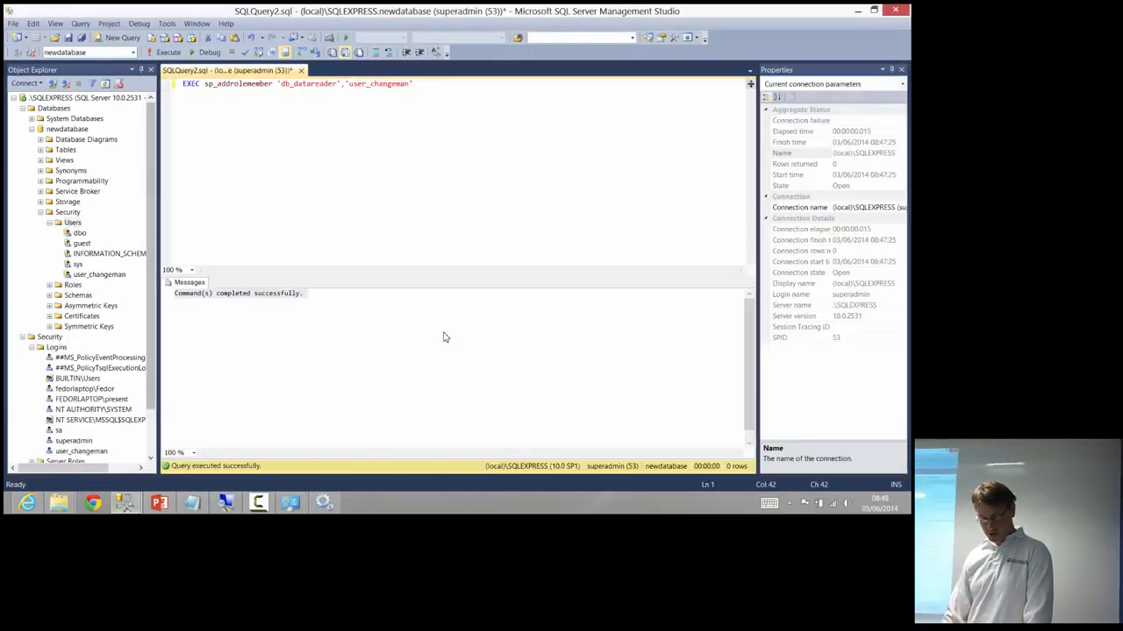
pyautogui.rightClick(110, 274)
pyautogui.click(143, 397)
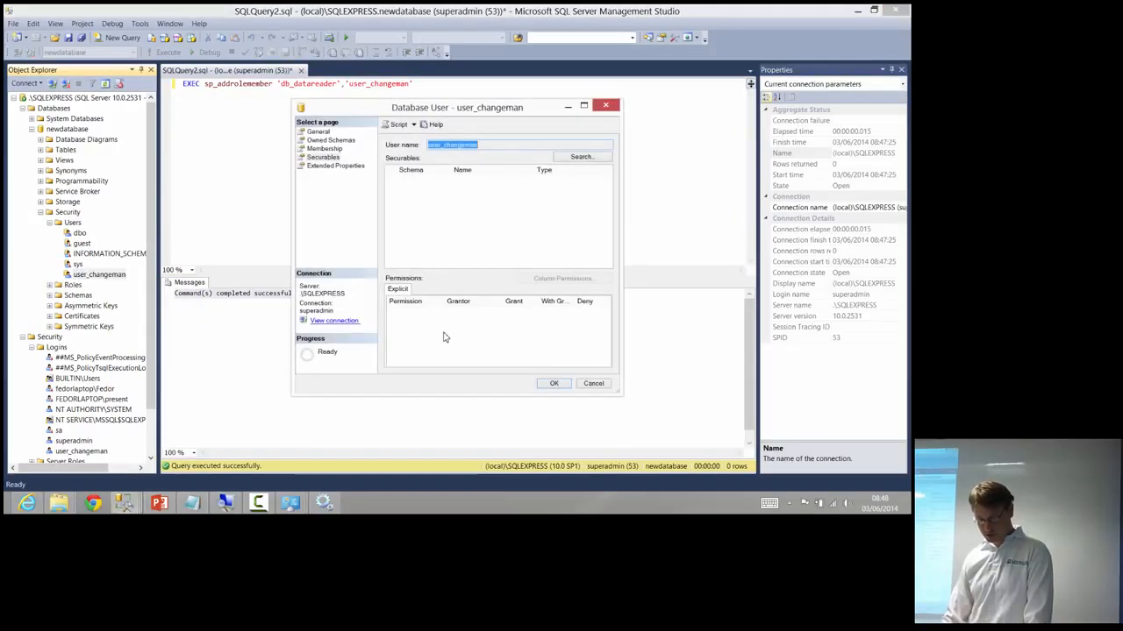
pyautogui.click(323, 157)
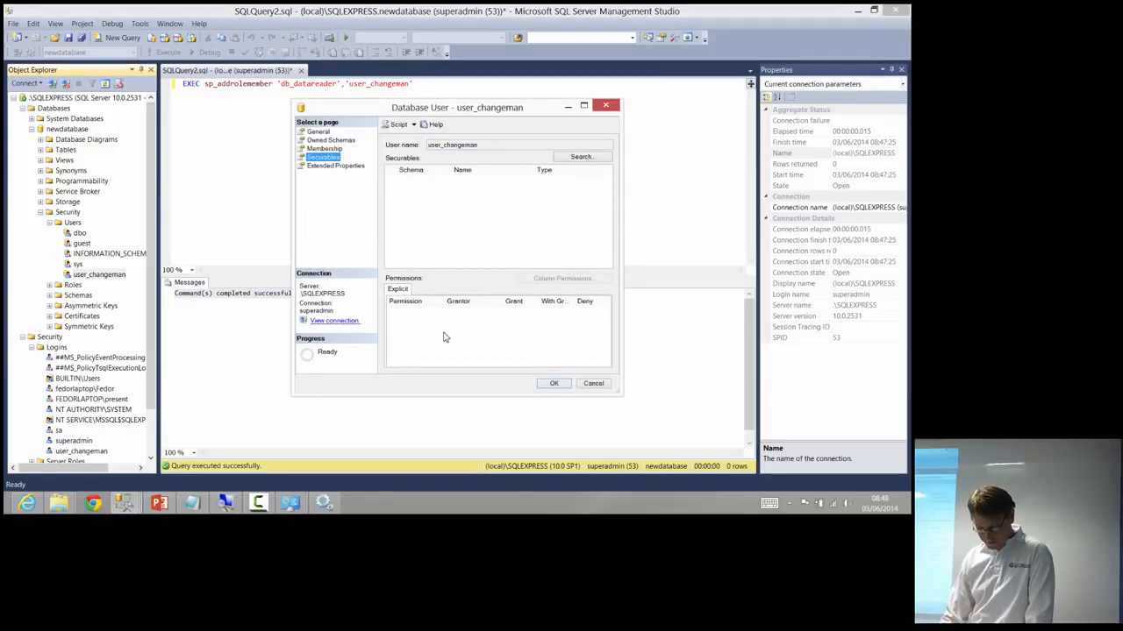
pyautogui.press('Up')
pyautogui.press('Down')
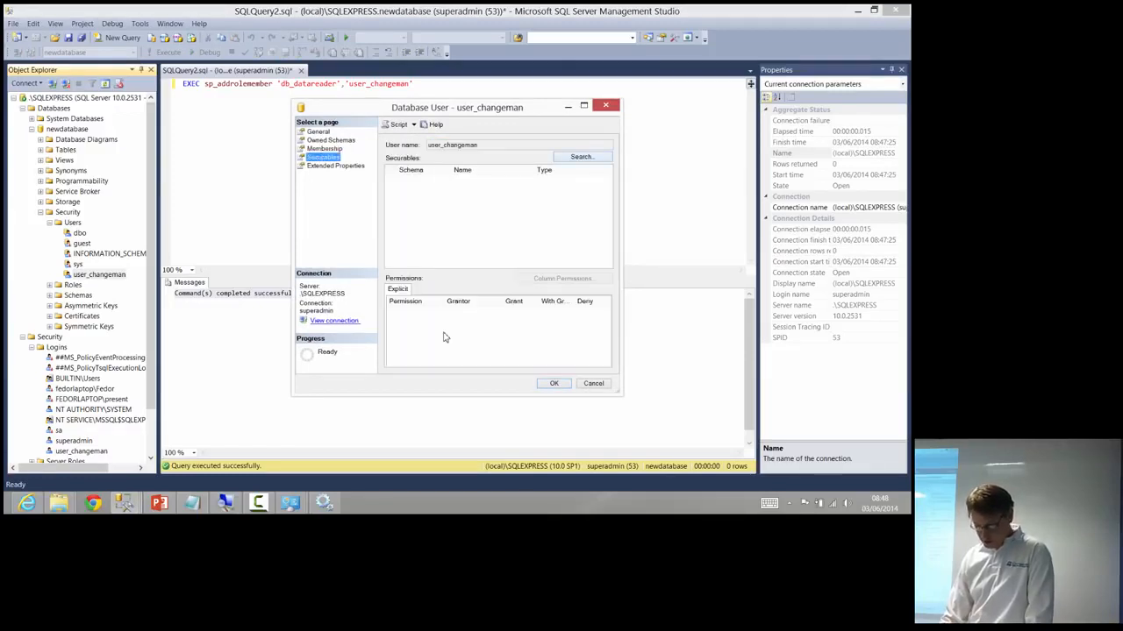
# Step: Add the dbo.Order table to the user's securables, restricting the object search to tables
pyautogui.click(582, 157)
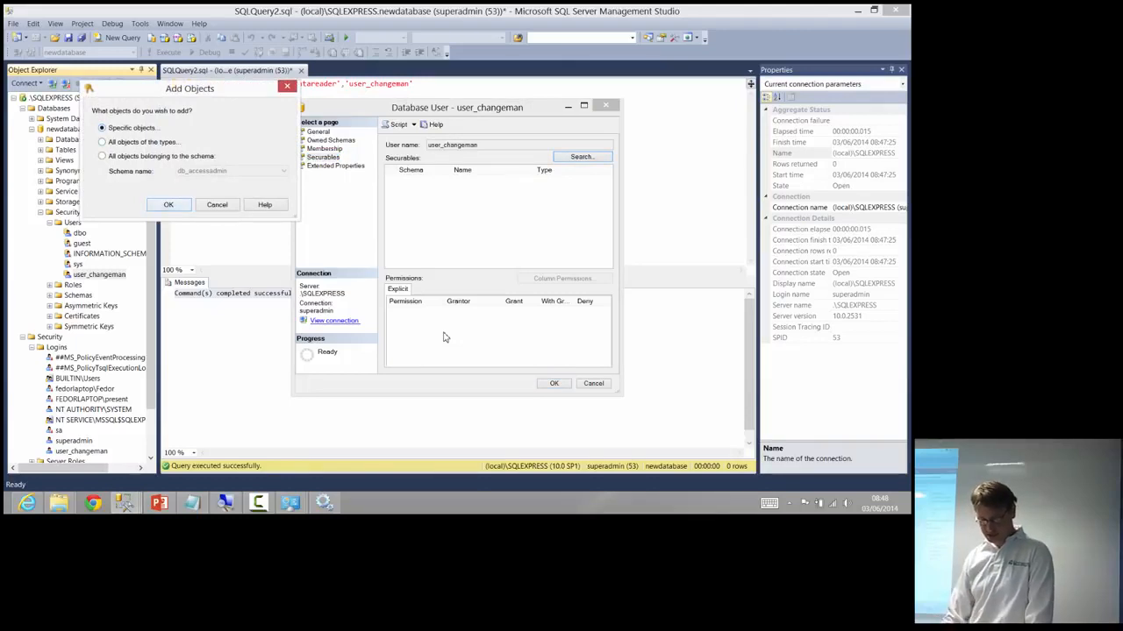
pyautogui.press('Return')
pyautogui.click(341, 138)
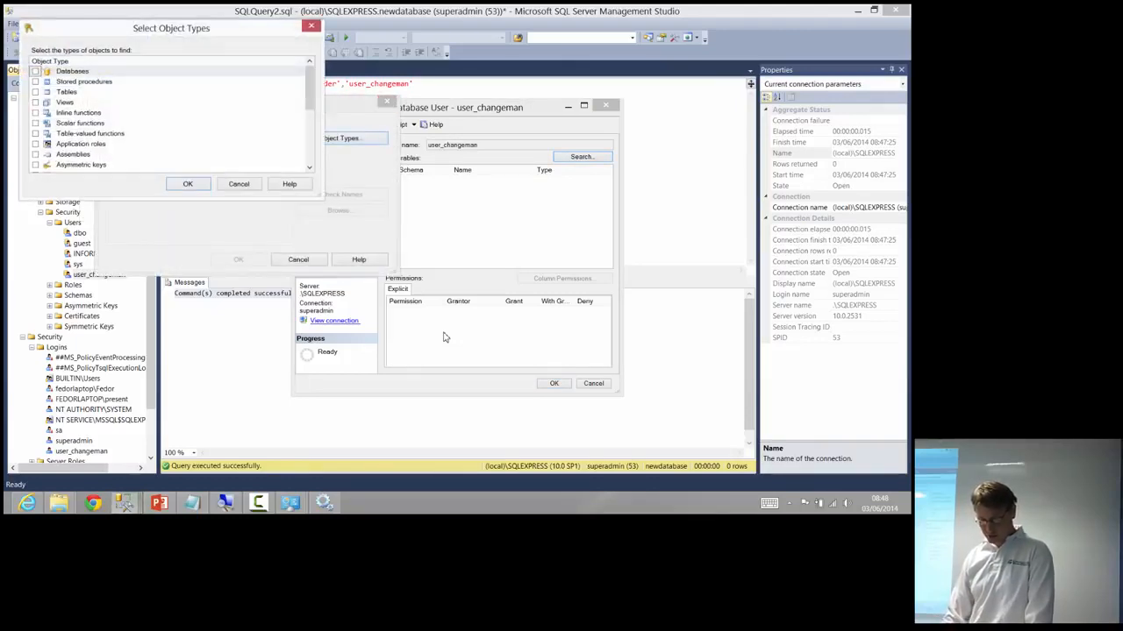
pyautogui.click(35, 91)
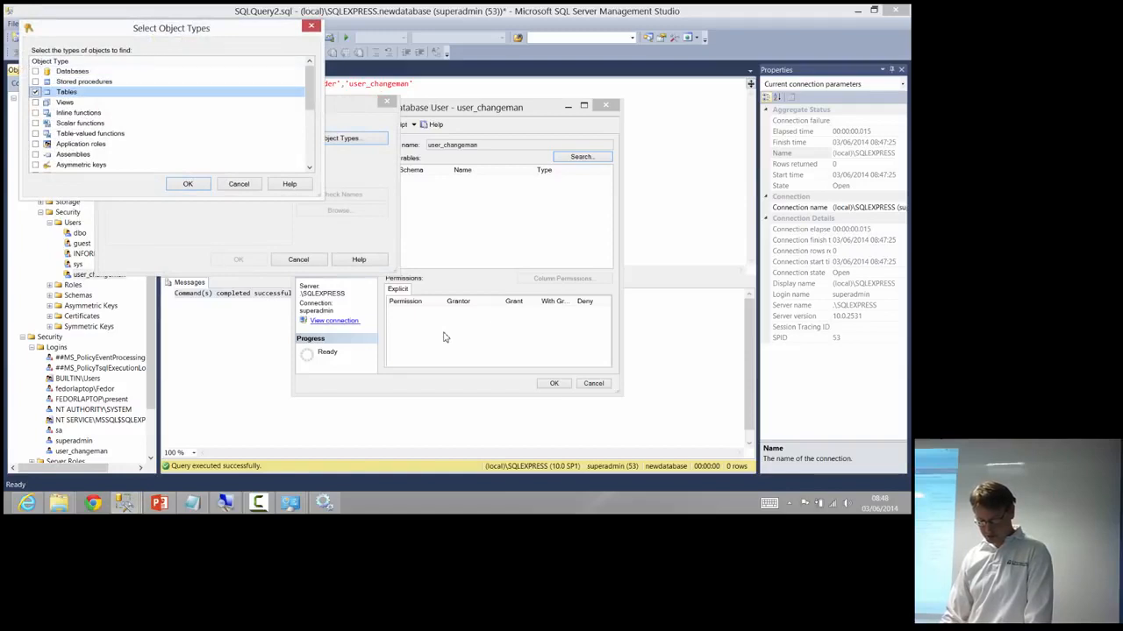
pyautogui.click(188, 184)
pyautogui.click(341, 210)
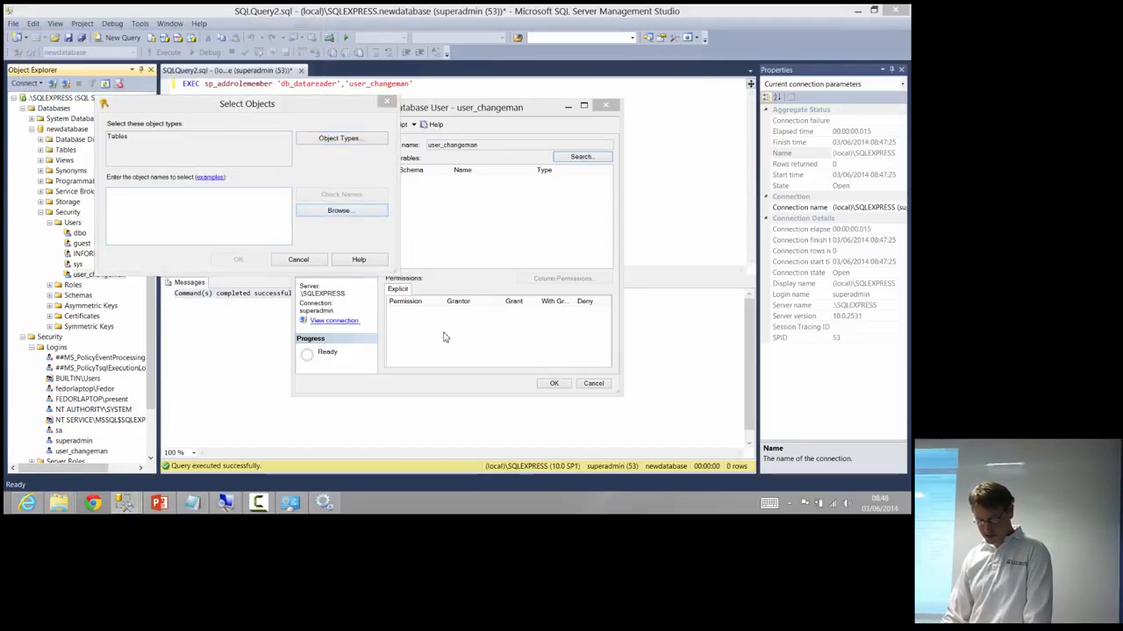
pyautogui.click(37, 100)
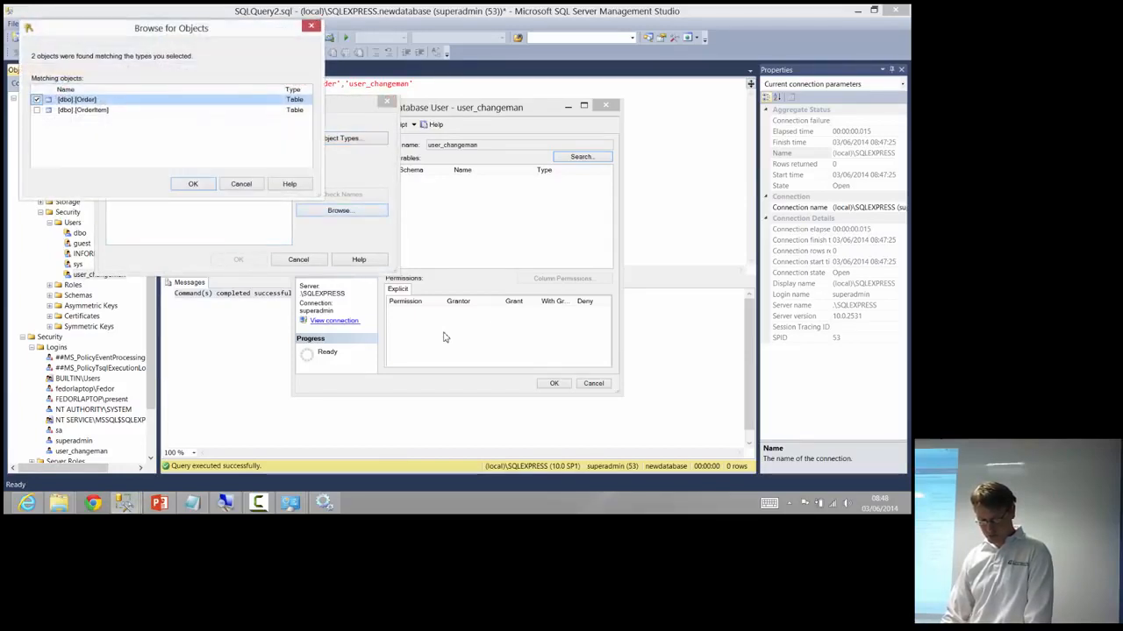
pyautogui.click(193, 183)
pyautogui.click(237, 260)
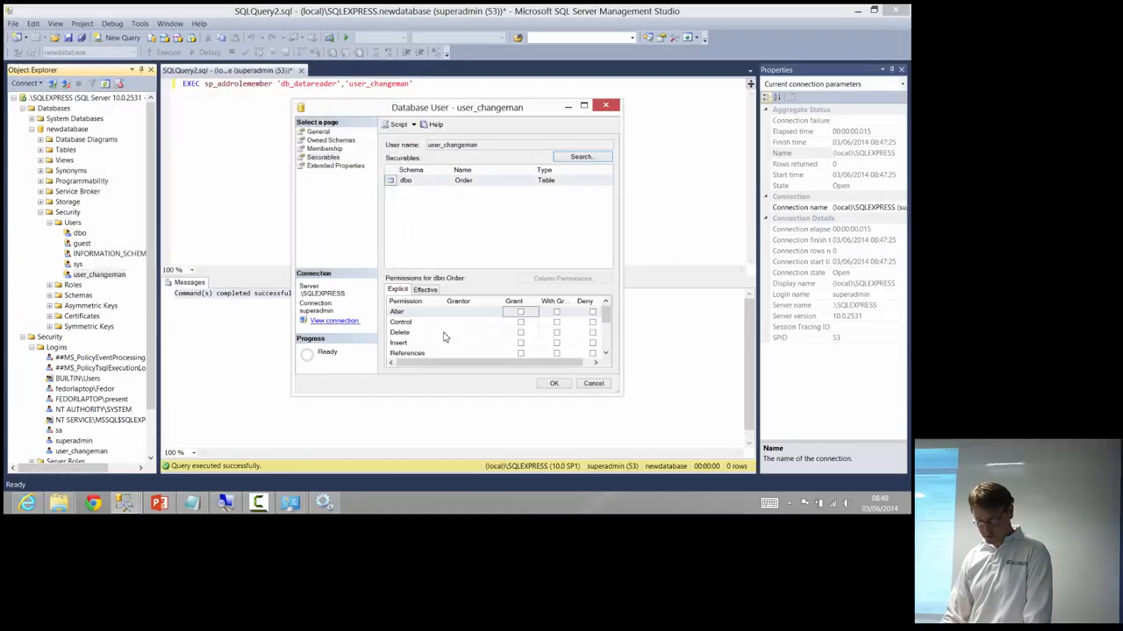
# Step: Grant user_changeman the Insert and Select permissions on dbo.Order and save the user's properties
pyautogui.click(474, 181)
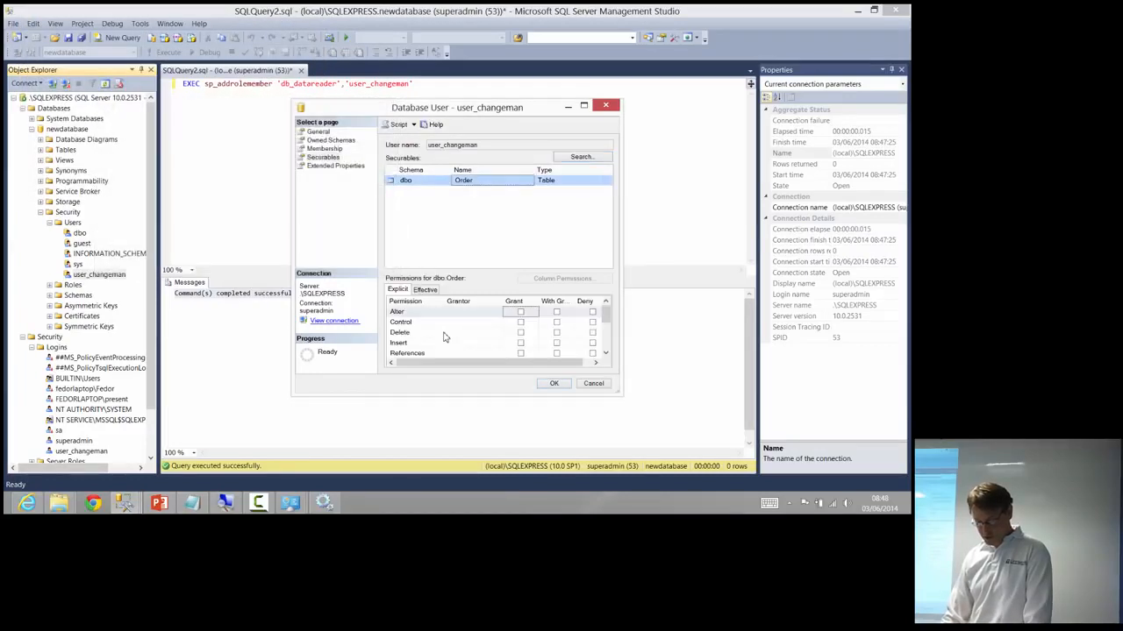
pyautogui.click(520, 342)
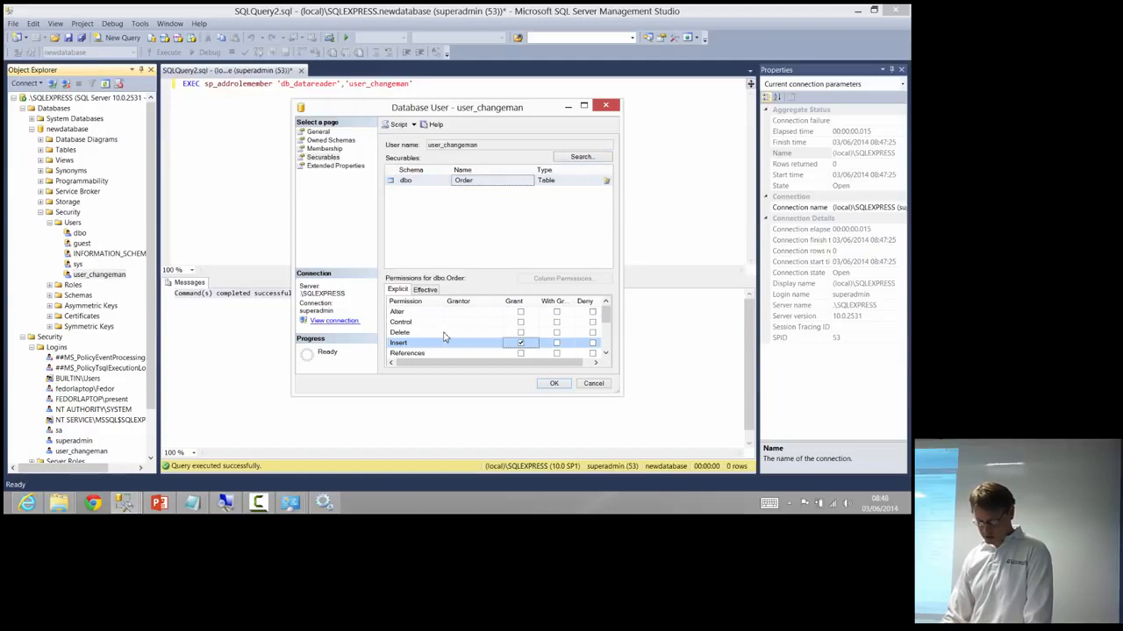
pyautogui.scroll(-2, 444, 336)
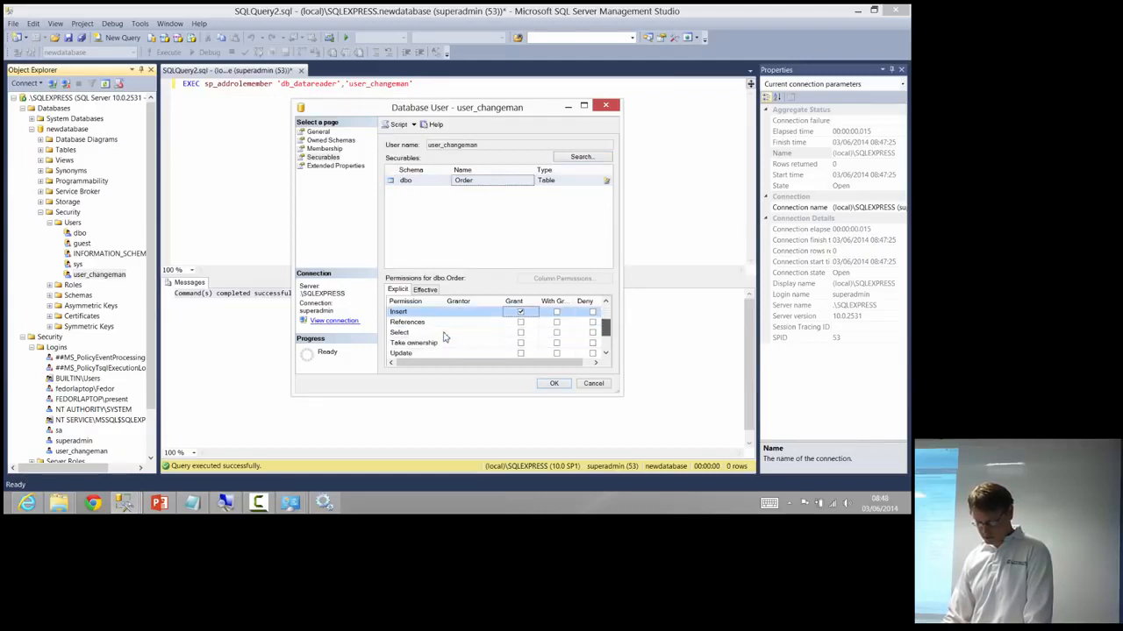
pyautogui.click(520, 333)
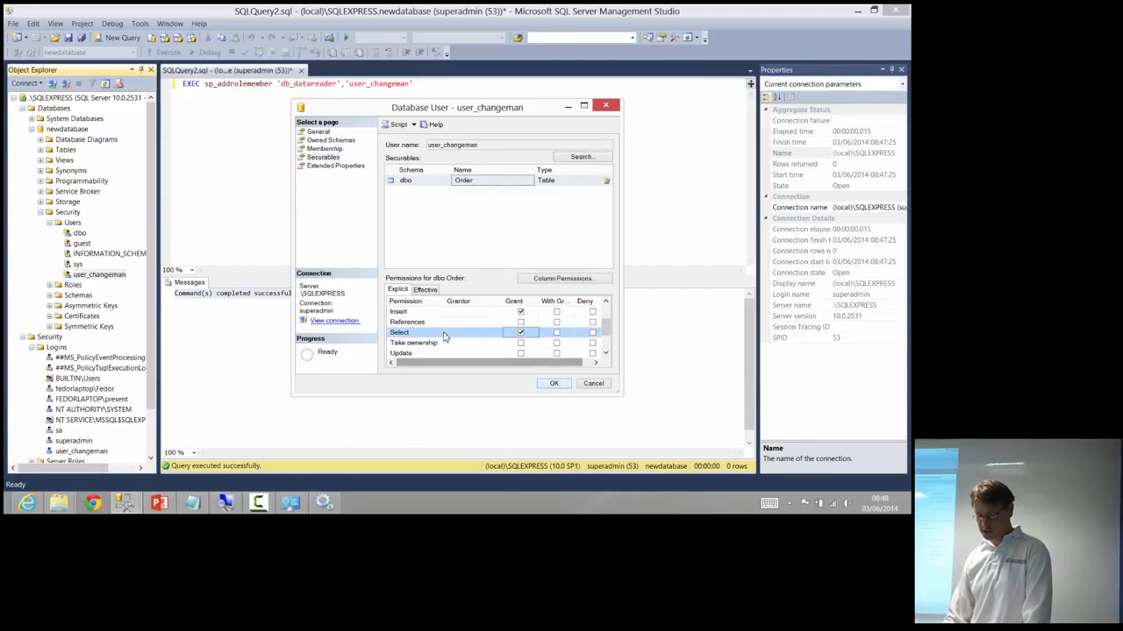
pyautogui.press('Return')
# Step: Return to the user_changeman session and commit the pending row with OrderId 3 to the Order table
pyautogui.press('super+Down')
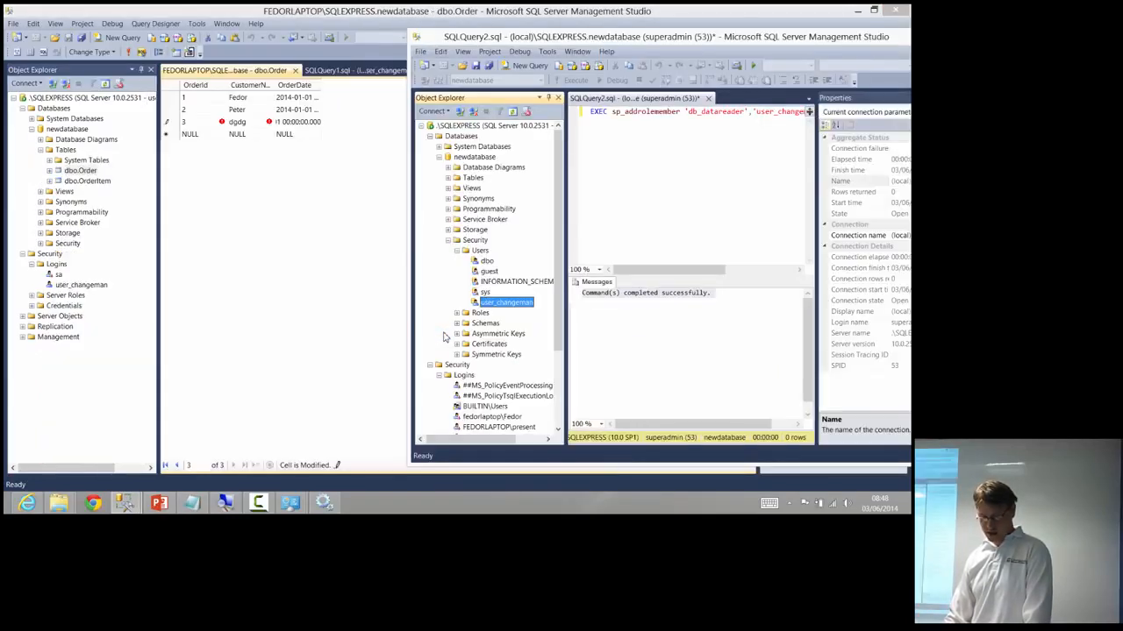
pyautogui.press('super+Down')
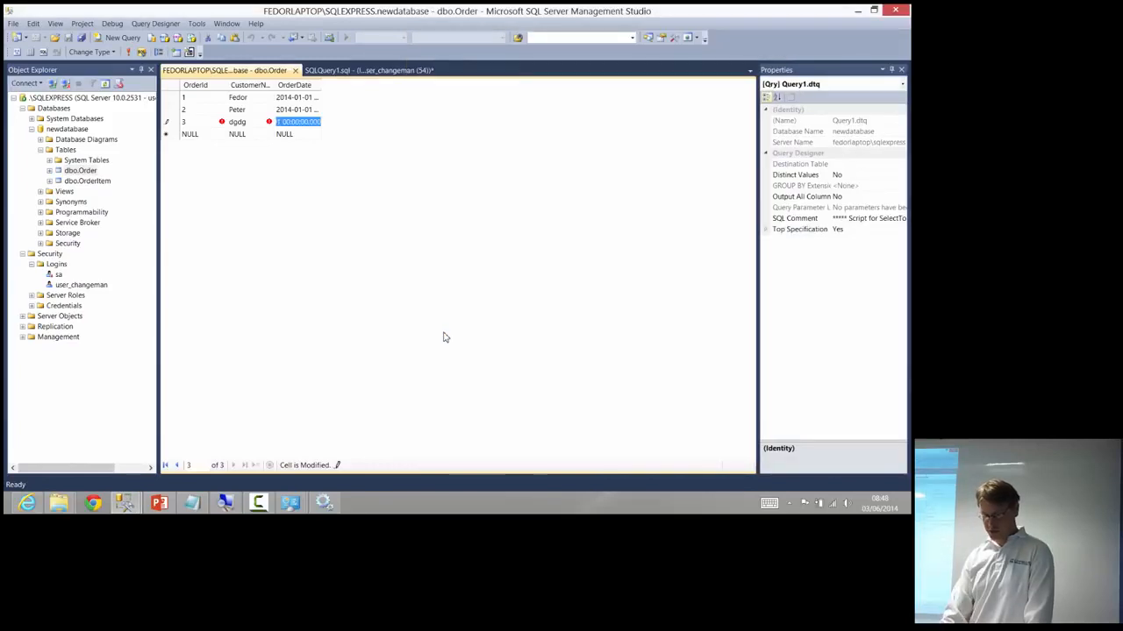
pyautogui.hotkey('shift', 'Tab')
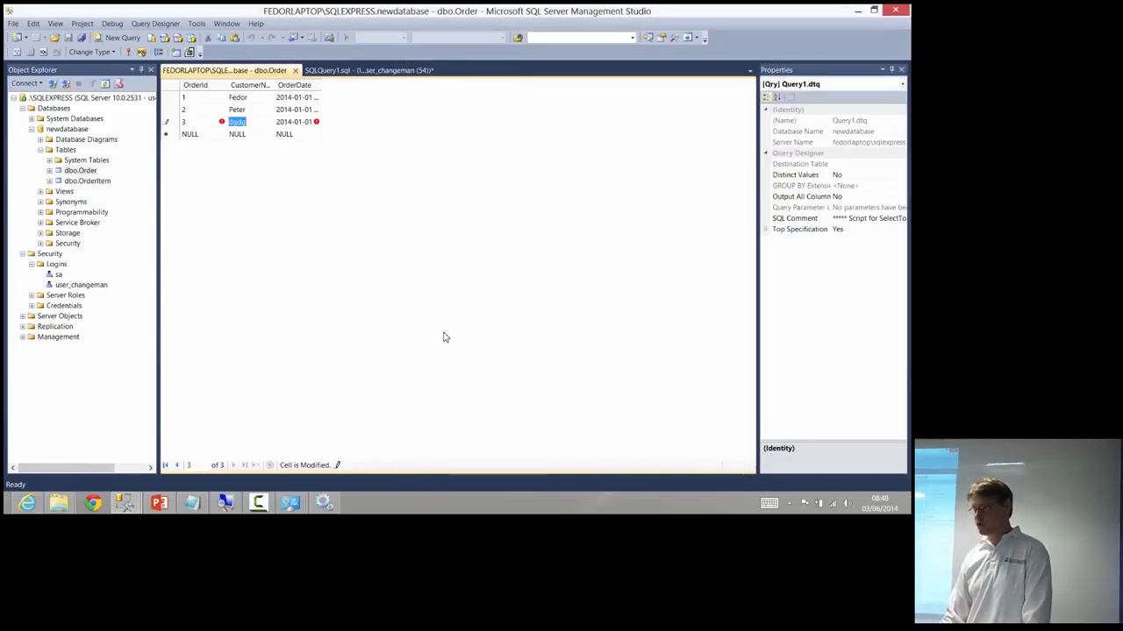
pyautogui.press('Return')
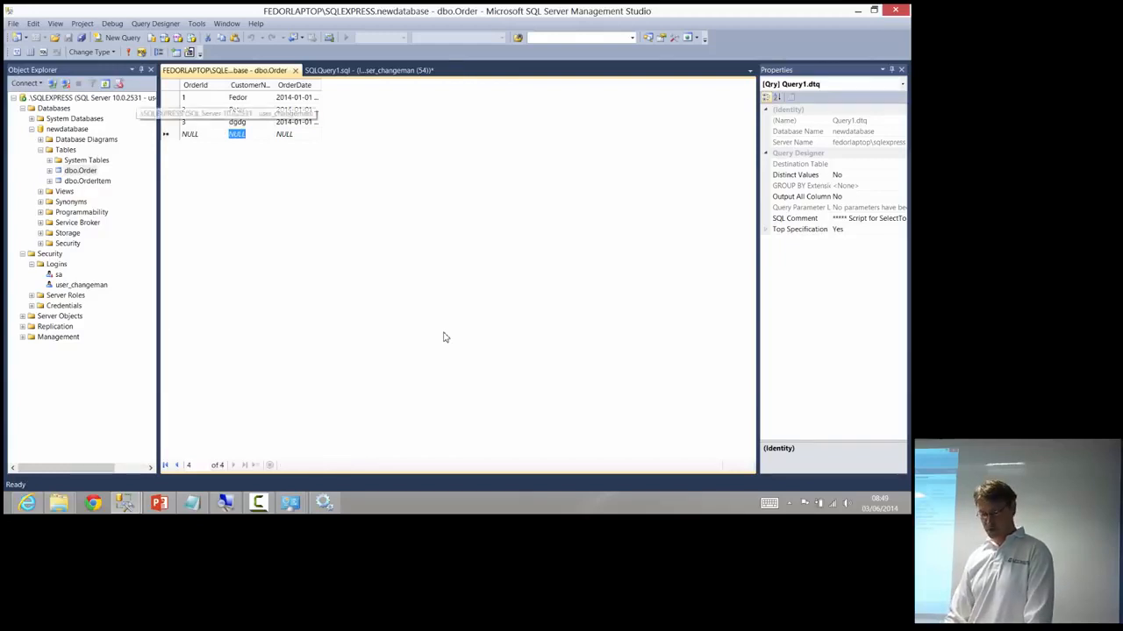
# Step: Try to delete the row with OrderId 3 from the Order table as user_changeman
pyautogui.press('Up')
pyautogui.press('Delete')
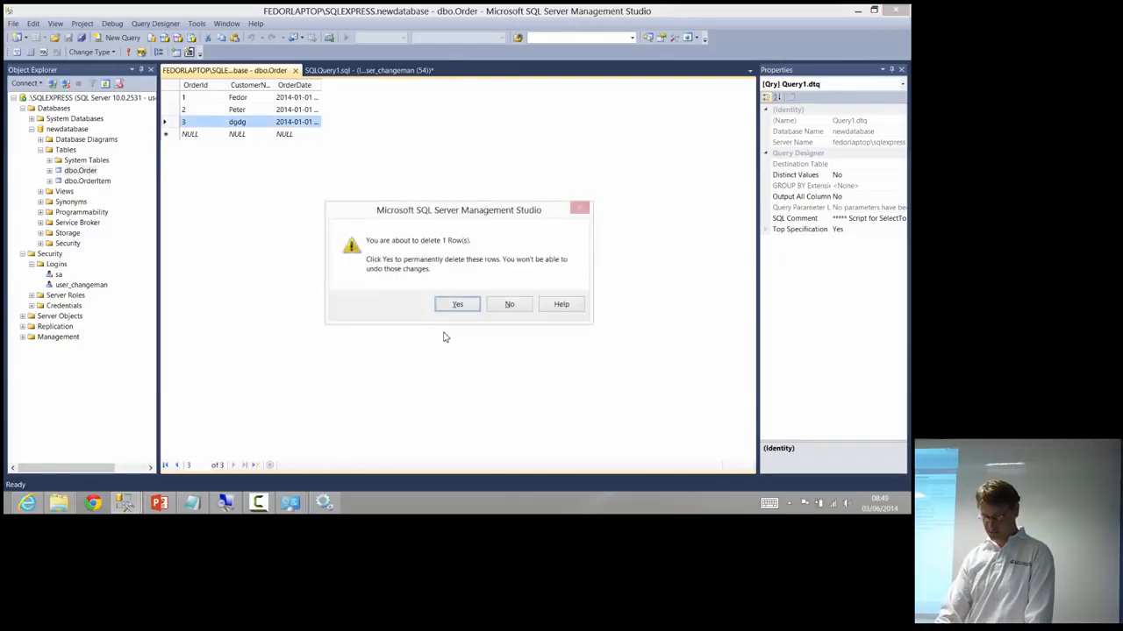
pyautogui.press('Return')
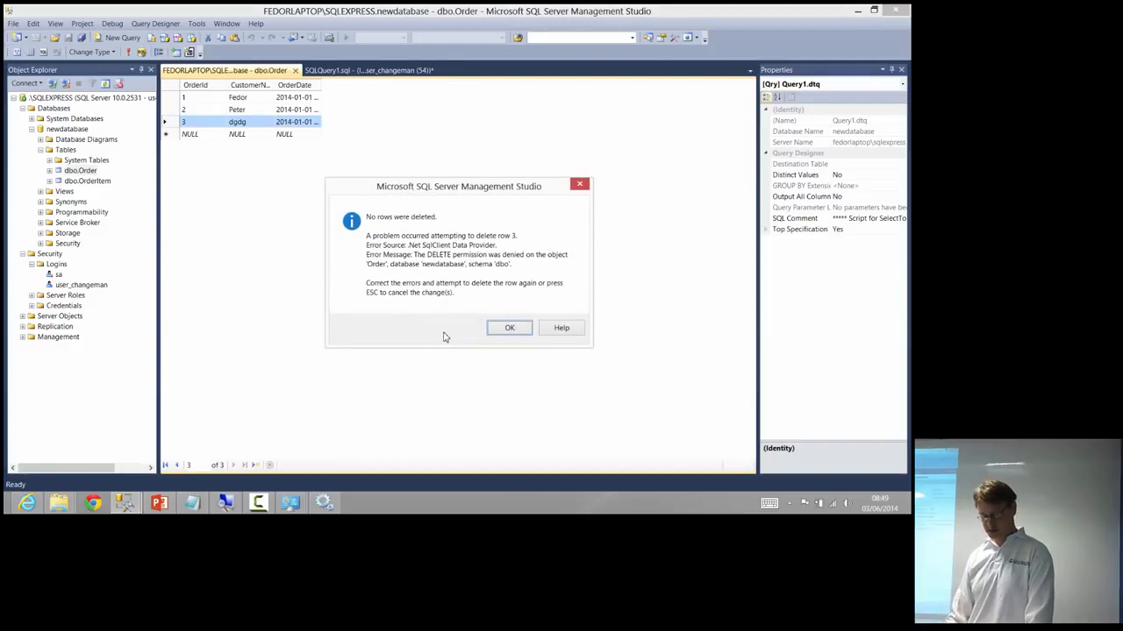
# Step: Switch to the superadmin session and open the properties of the user_changeman user under newdatabase's security
pyautogui.hotkey('alt', 'Tab')
pyautogui.hotkey('alt', 'h')
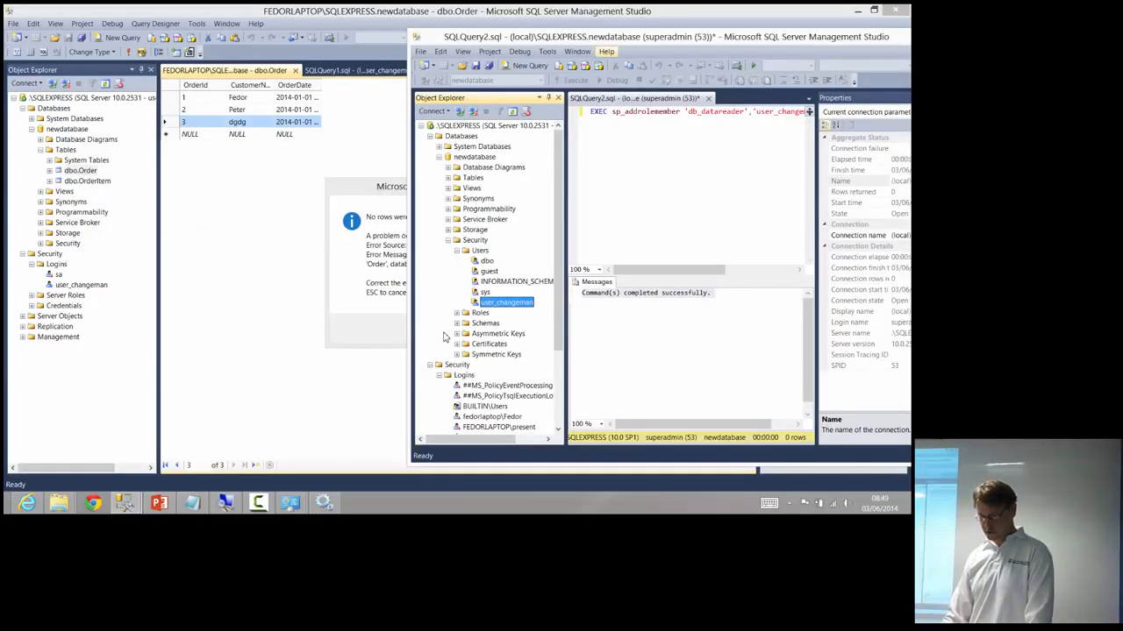
pyautogui.press('Escape')
pyautogui.press('super+Up')
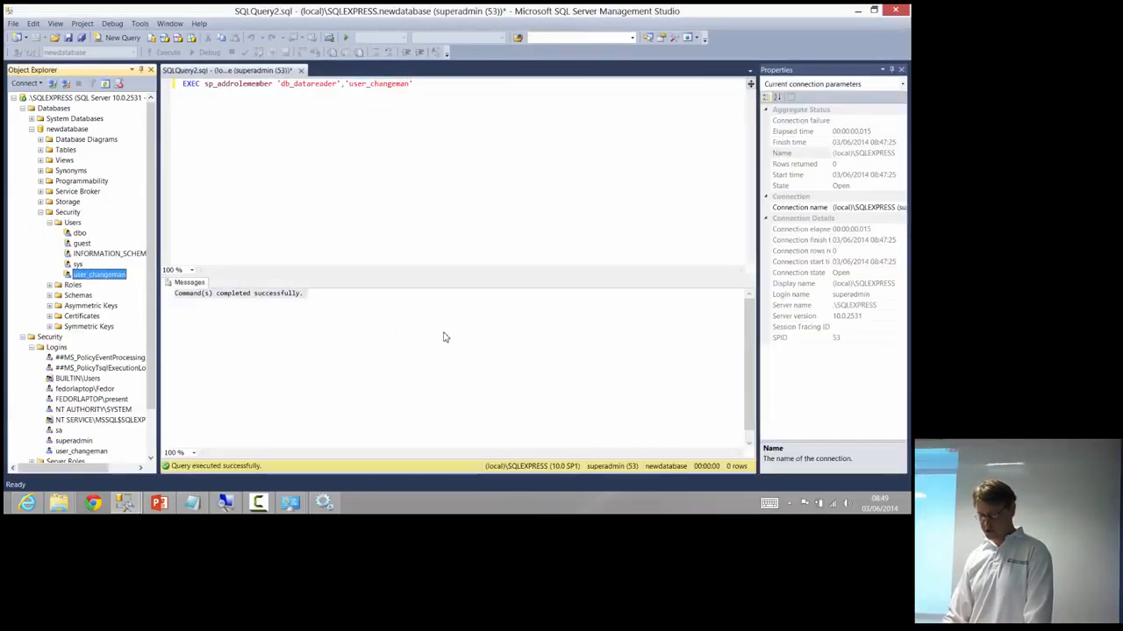
pyautogui.hotkey('shift', 'F10')
pyautogui.press('Down')
pyautogui.press('Down')
pyautogui.press('Down')
pyautogui.press('Down')
pyautogui.press('Down')
pyautogui.press('Down')
pyautogui.press('Down')
pyautogui.press('Down')
pyautogui.press('Down')
pyautogui.press('Down')
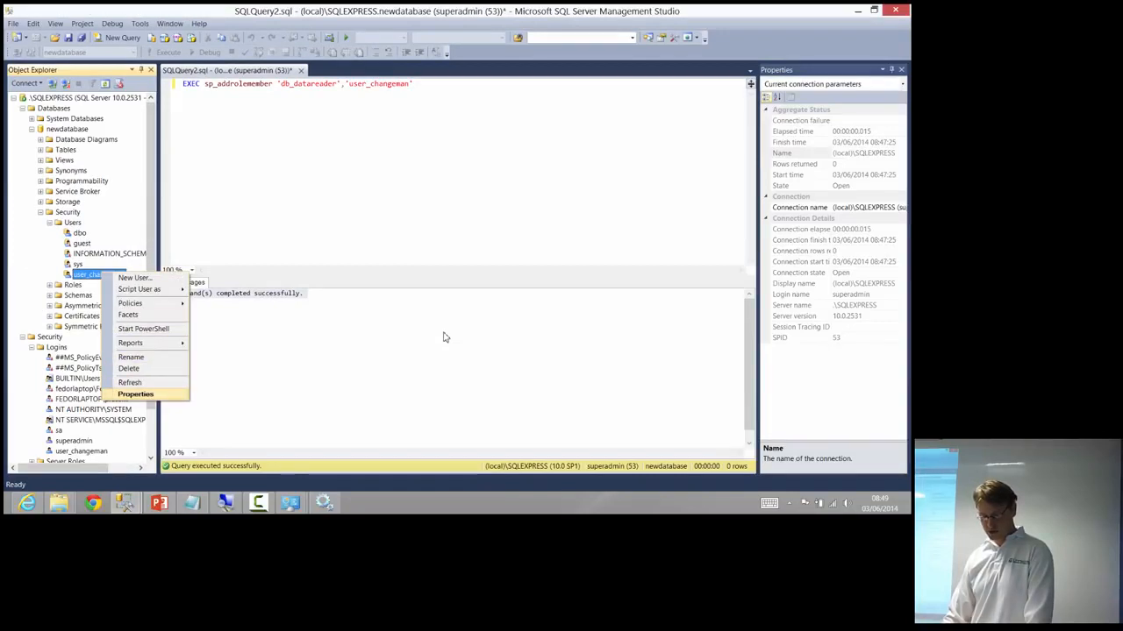
pyautogui.press('Return')
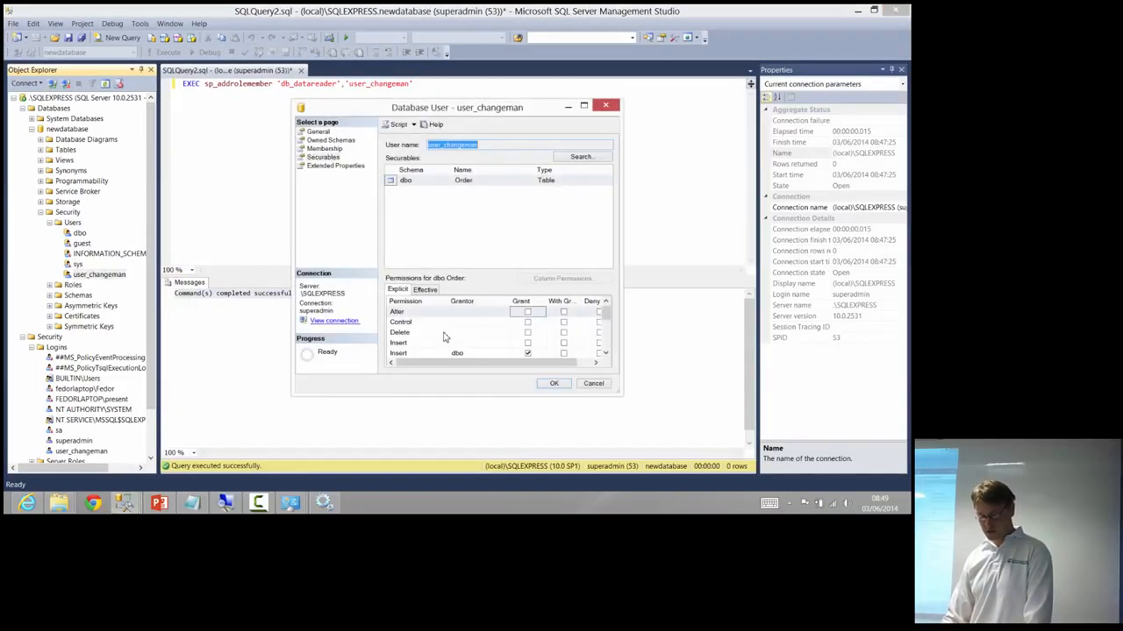
# Step: Grant user_changeman the Delete permission on dbo.Order and save the user's properties
pyautogui.press('Tab')
pyautogui.press('Tab')
pyautogui.press('Tab')
pyautogui.press('Tab')
pyautogui.press('Down')
pyautogui.press('Down')
pyautogui.press('space')
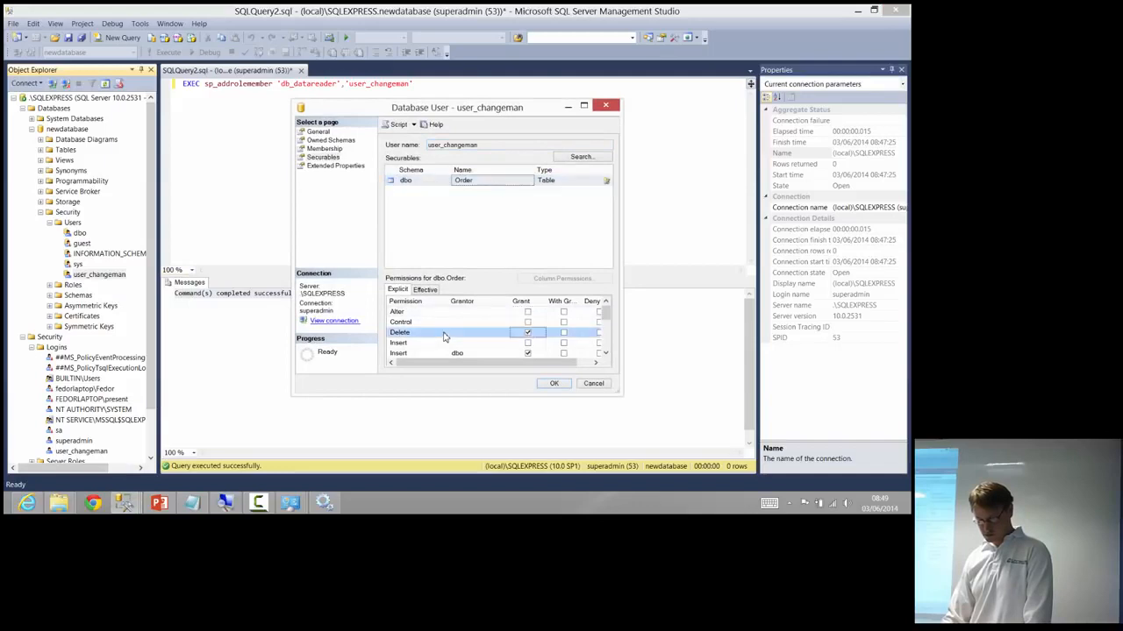
pyautogui.press('Return')
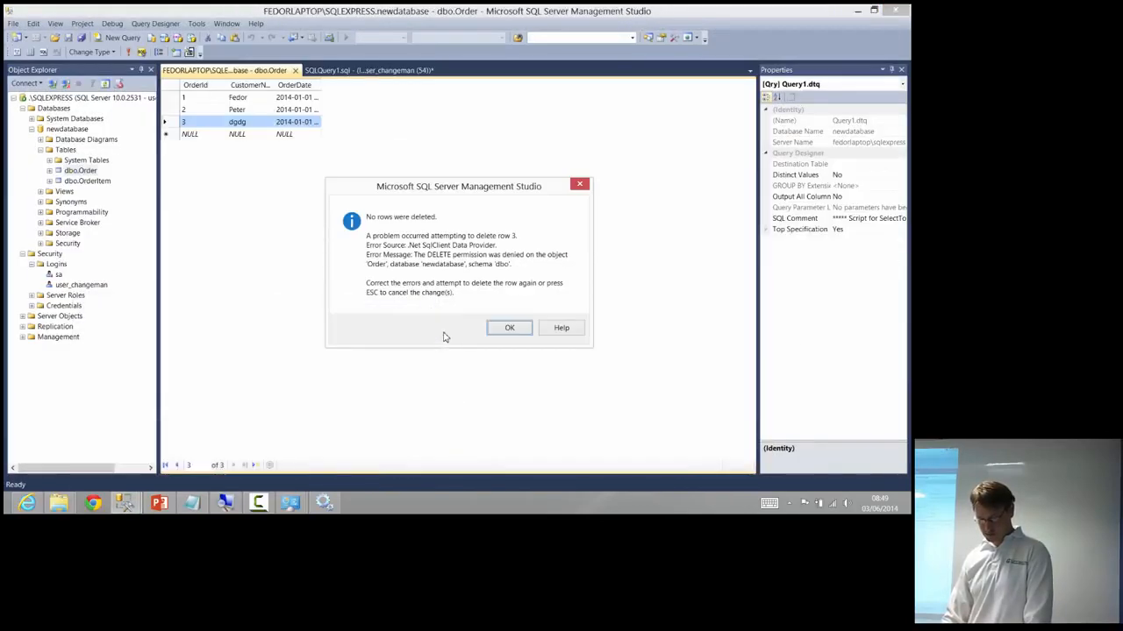
# Step: In the user_changeman session, dismiss the error message and delete the row with OrderId 3 from the Order table
pyautogui.press('Return')
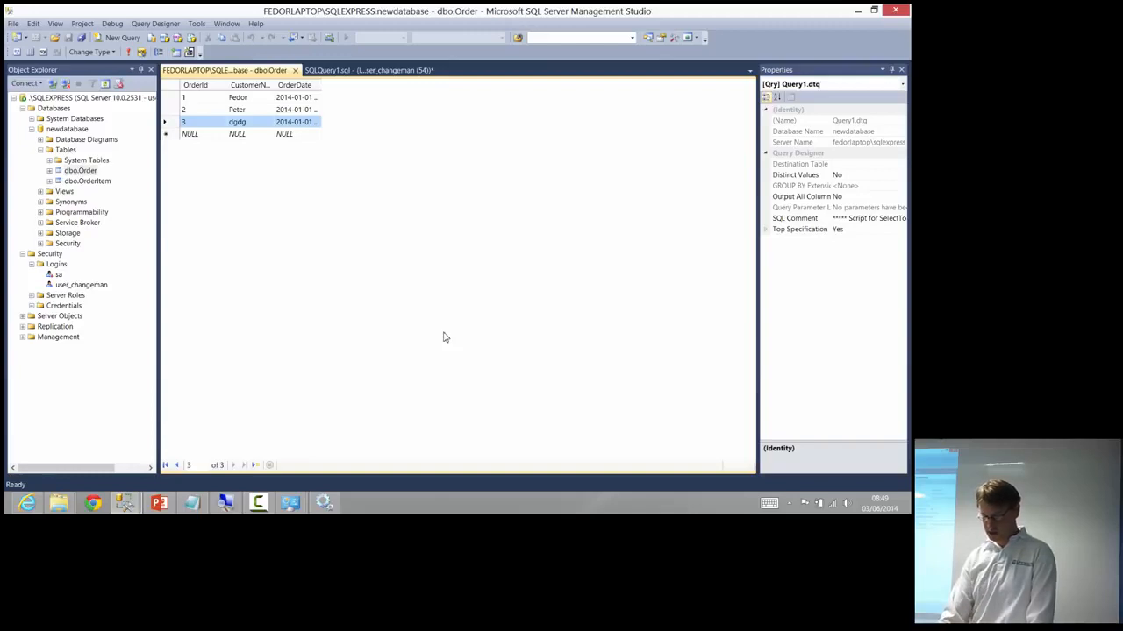
pyautogui.press('Delete')
pyautogui.press('Return')
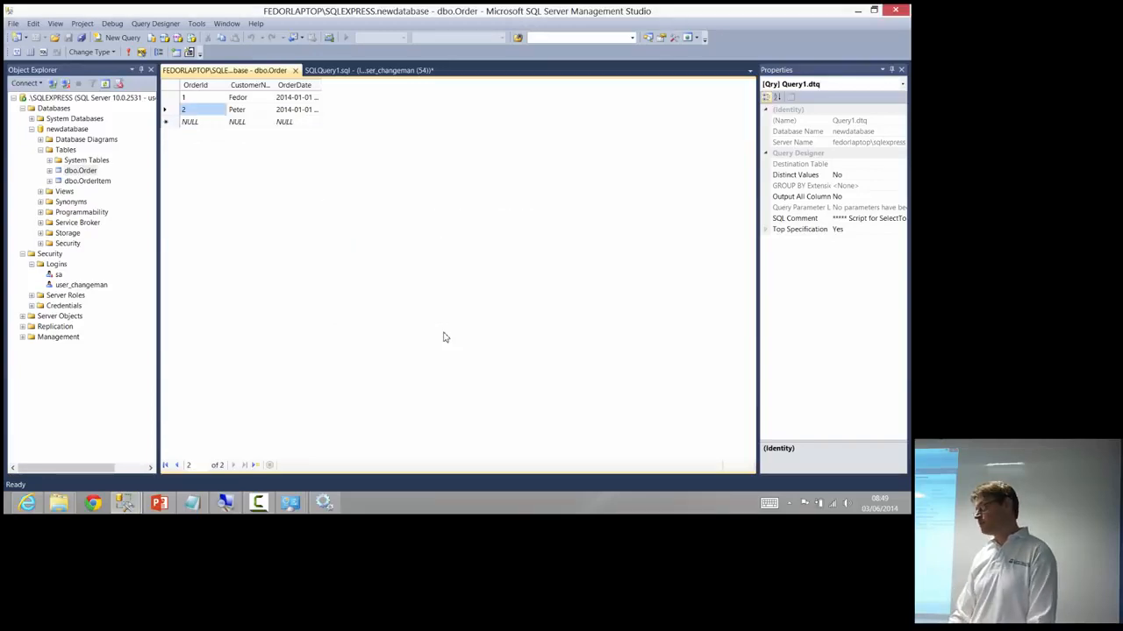